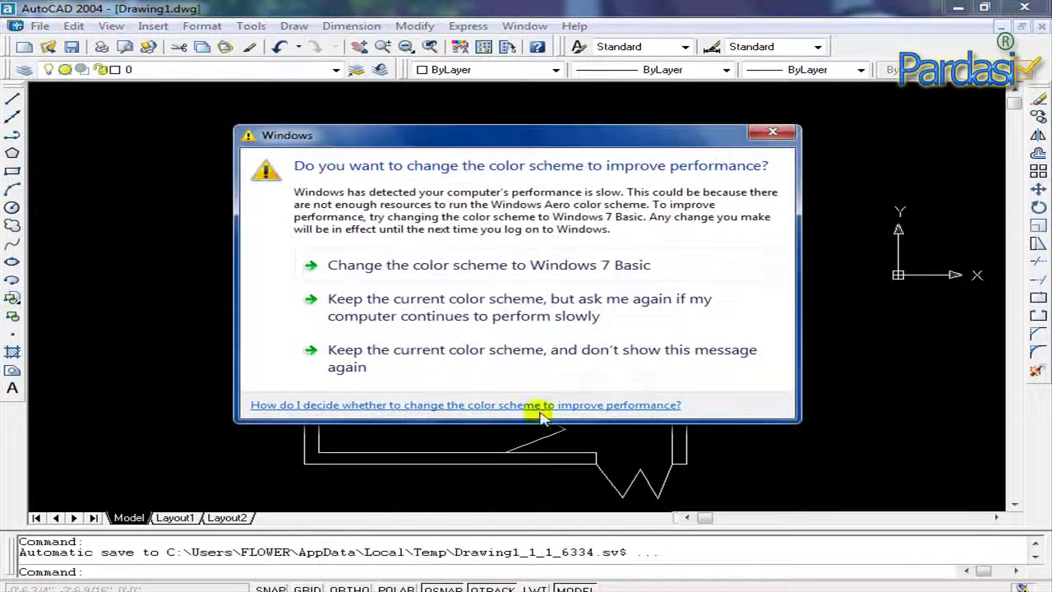
Dismiss the Windows colour-scheme prompt and pan the floor plan slightly left and up
left_click(773, 133)
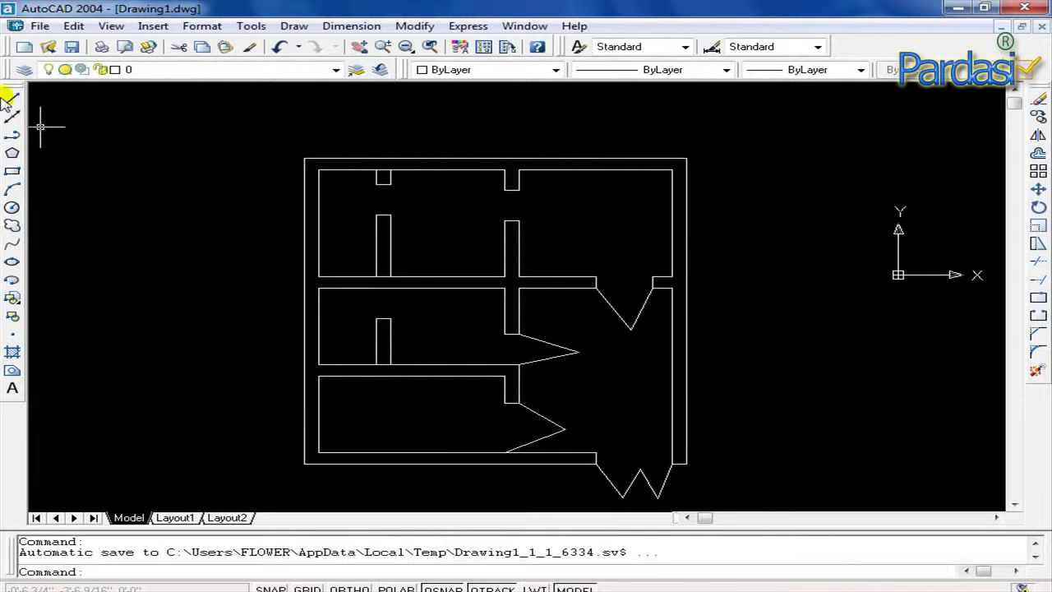
left_click(360, 46)
left_click_drag(511, 193, 459, 183)
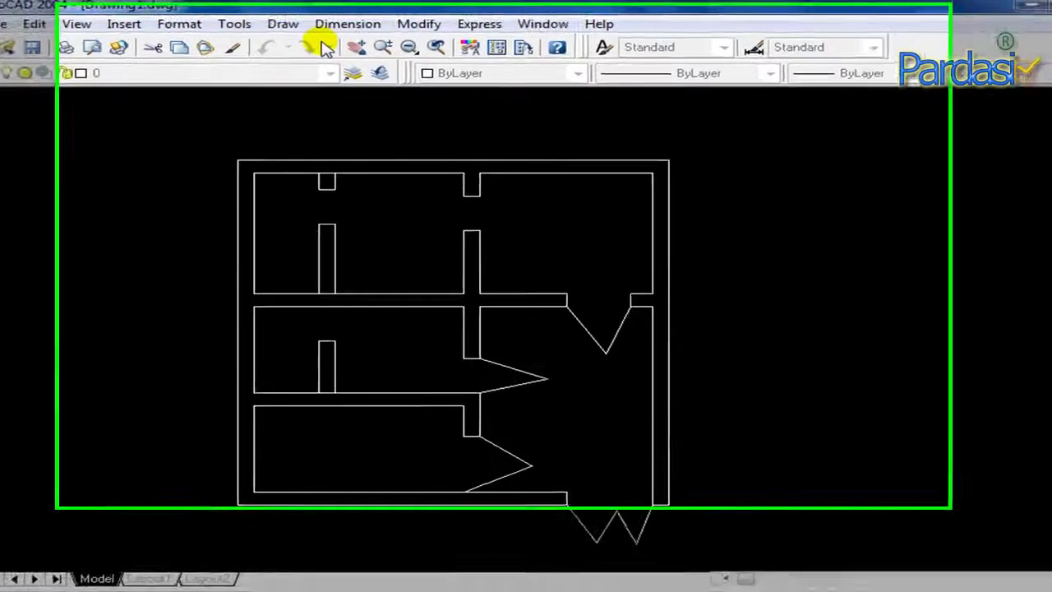
Show the View toolbar and dock it beneath the Layers toolbar
right_click(329, 47)
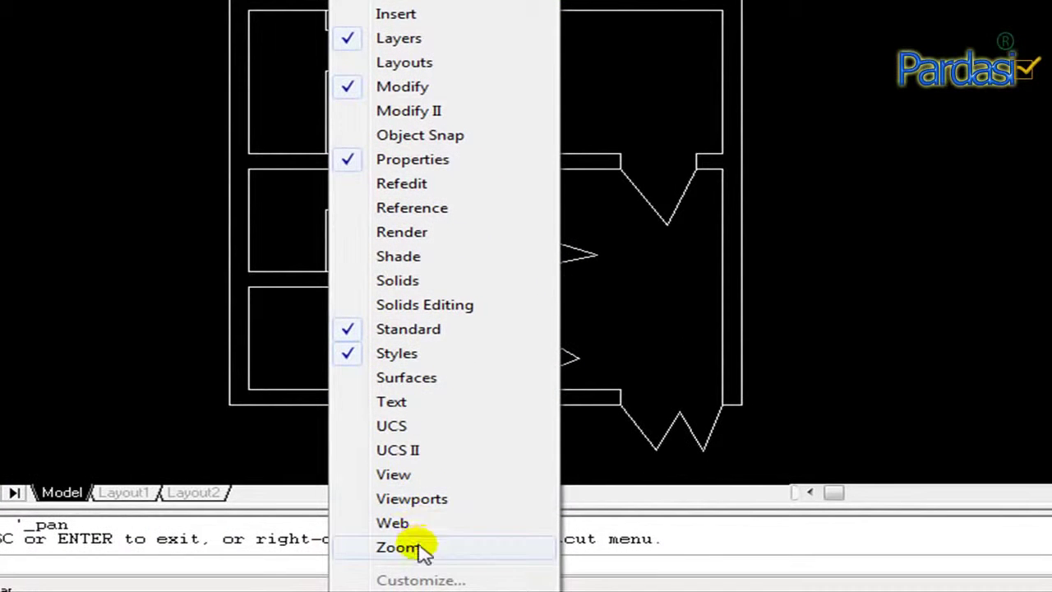
left_click(401, 481)
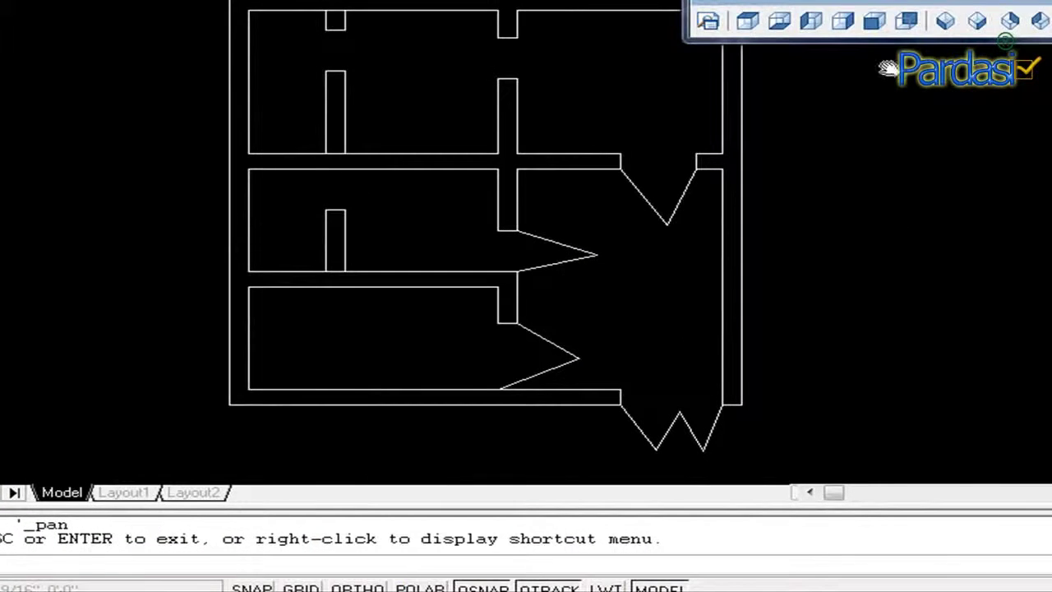
left_click(937, 21)
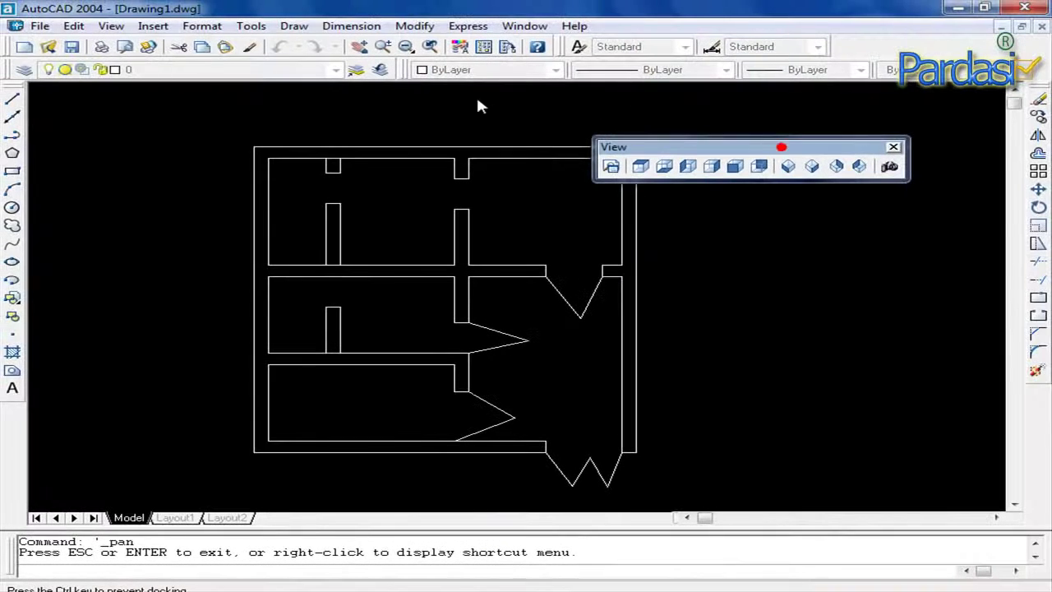
left_click_drag(780, 147, 543, 107)
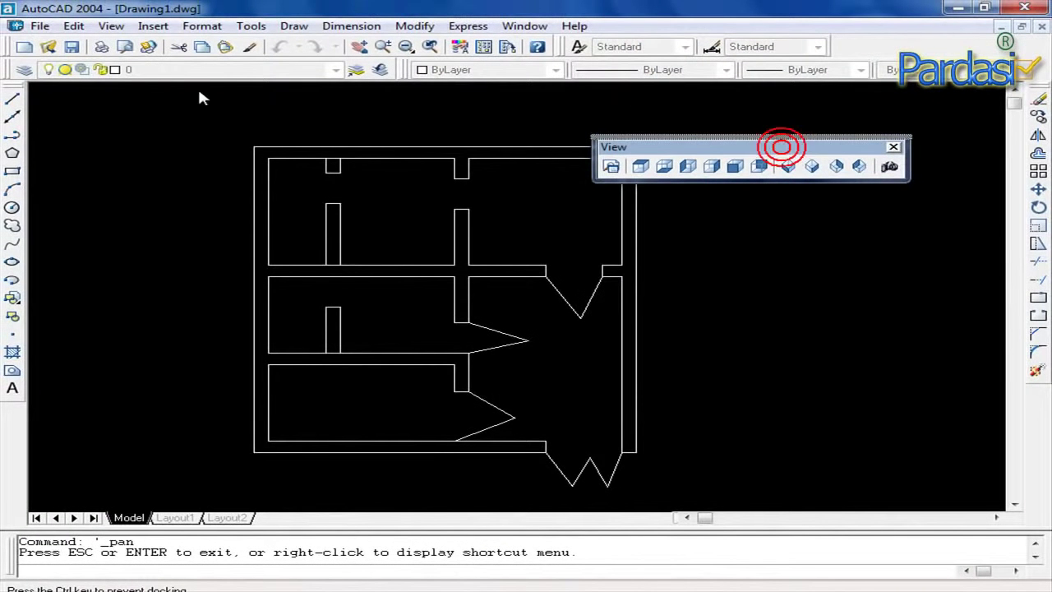
left_click_drag(113, 93, 127, 89)
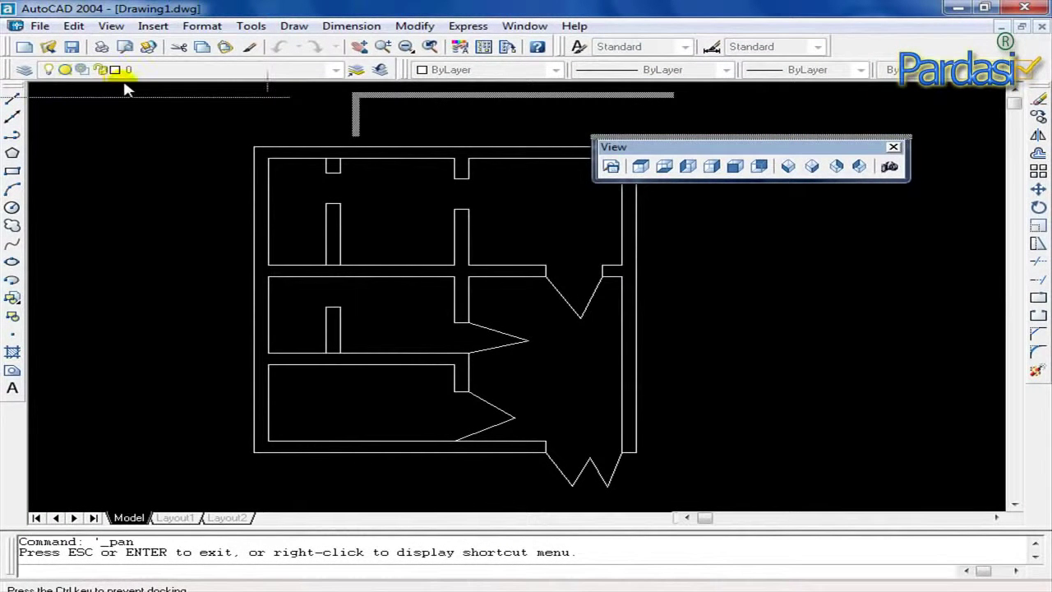
left_click_drag(126, 89, 142, 90)
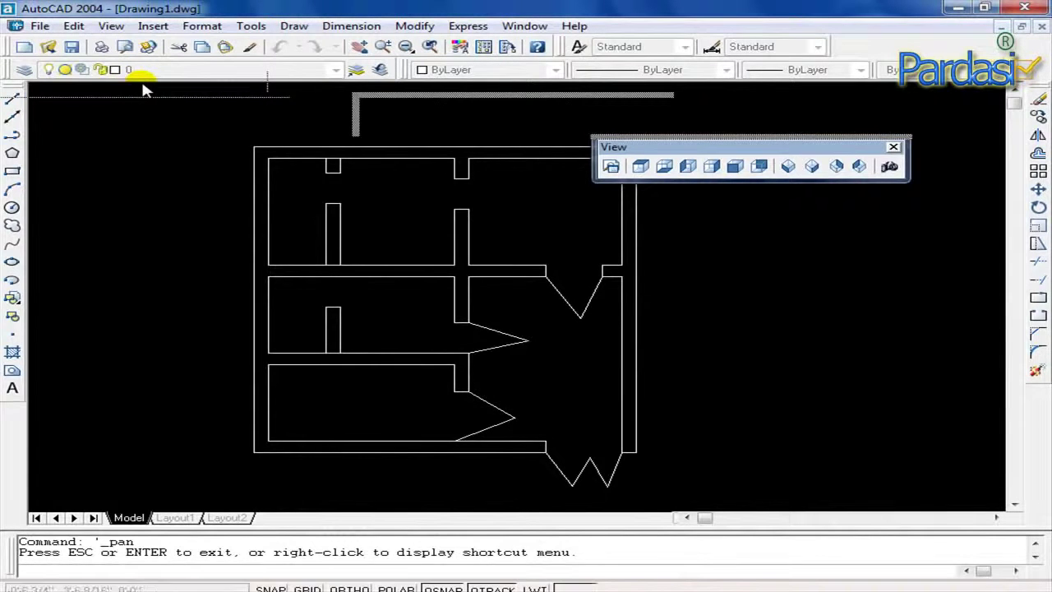
left_click_drag(142, 91, 141, 89)
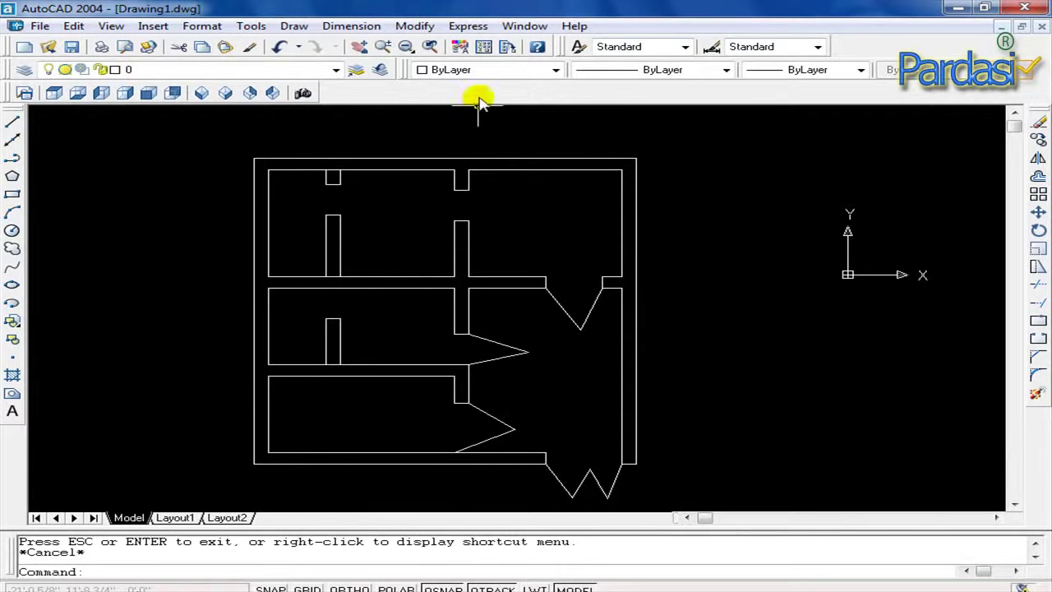
Show the Solids toolbar and dock it in the top toolbar row
right_click(445, 89)
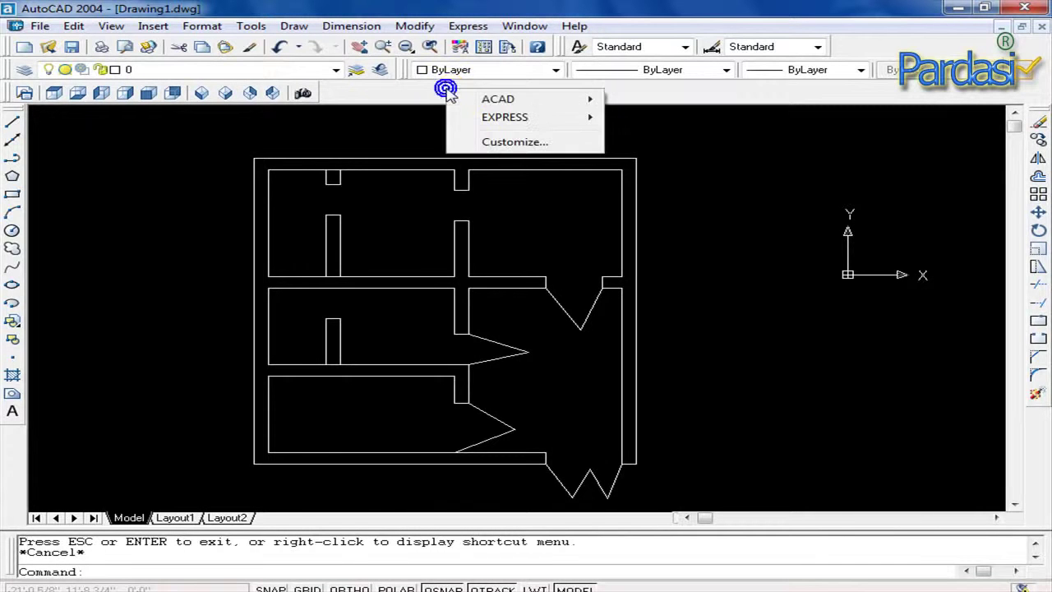
right_click(334, 48)
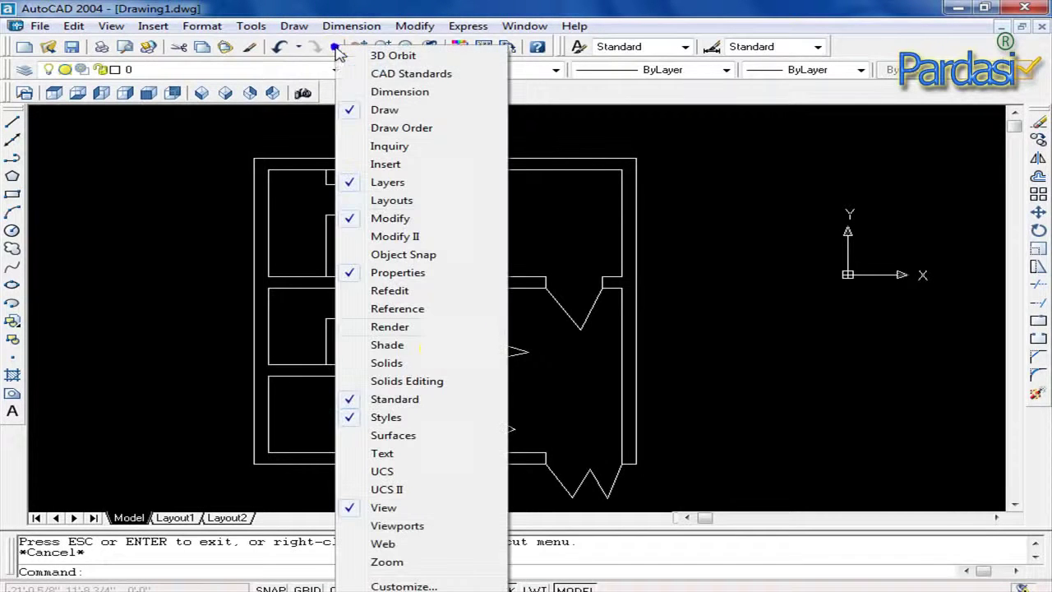
left_click(425, 363)
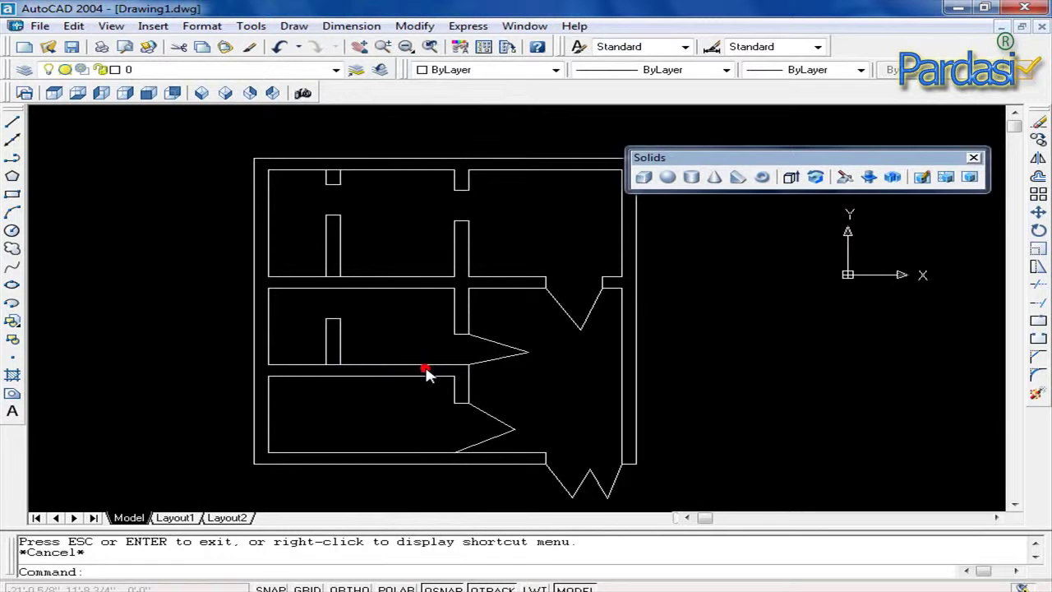
left_click_drag(818, 165, 457, 93)
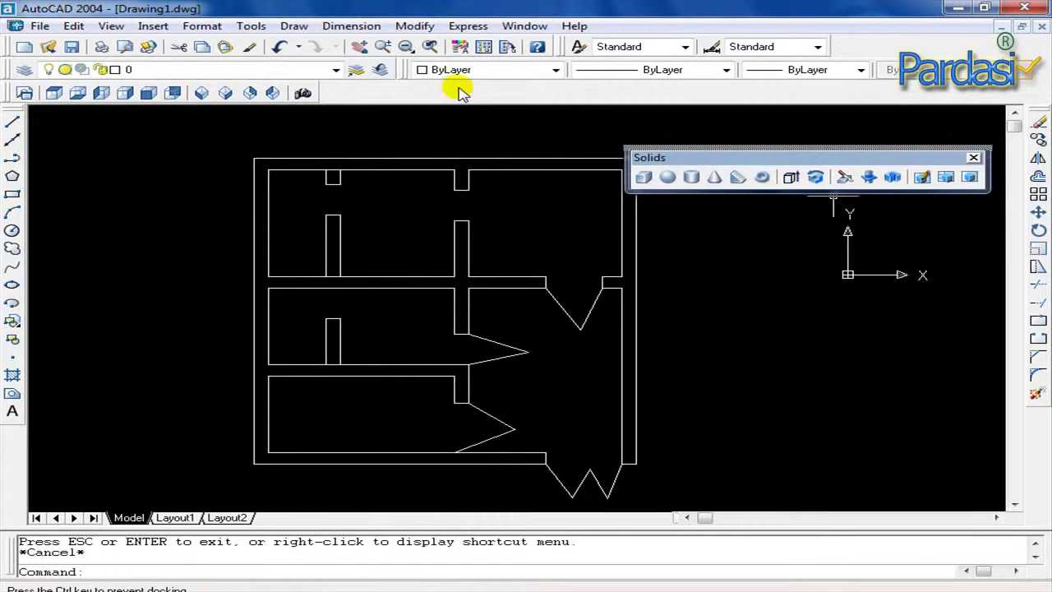
left_click_drag(458, 93, 463, 93)
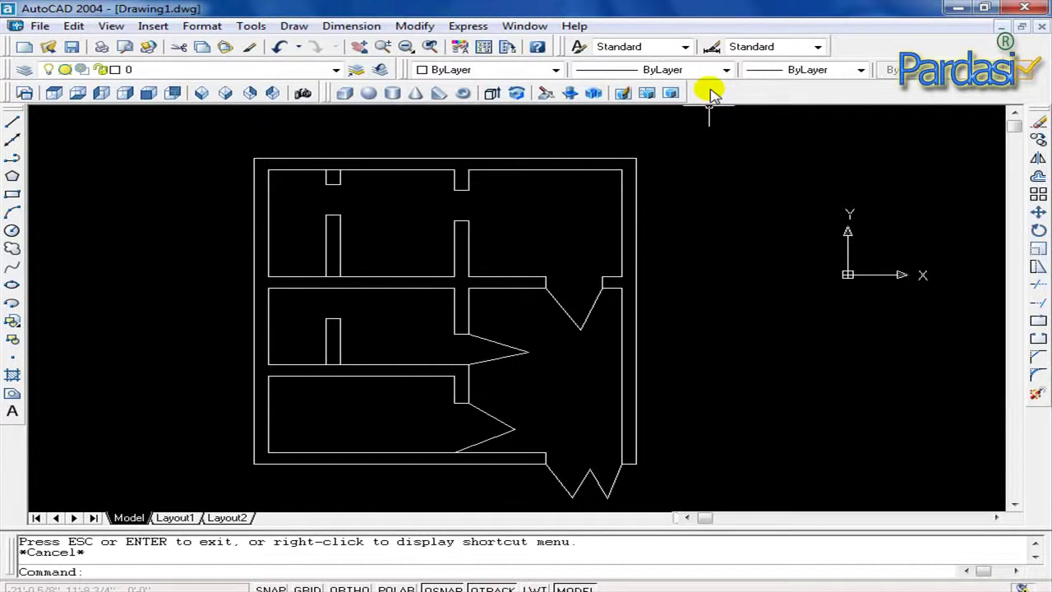
Show the Shade toolbar and dock it beside the Solids toolbar
right_click(337, 46)
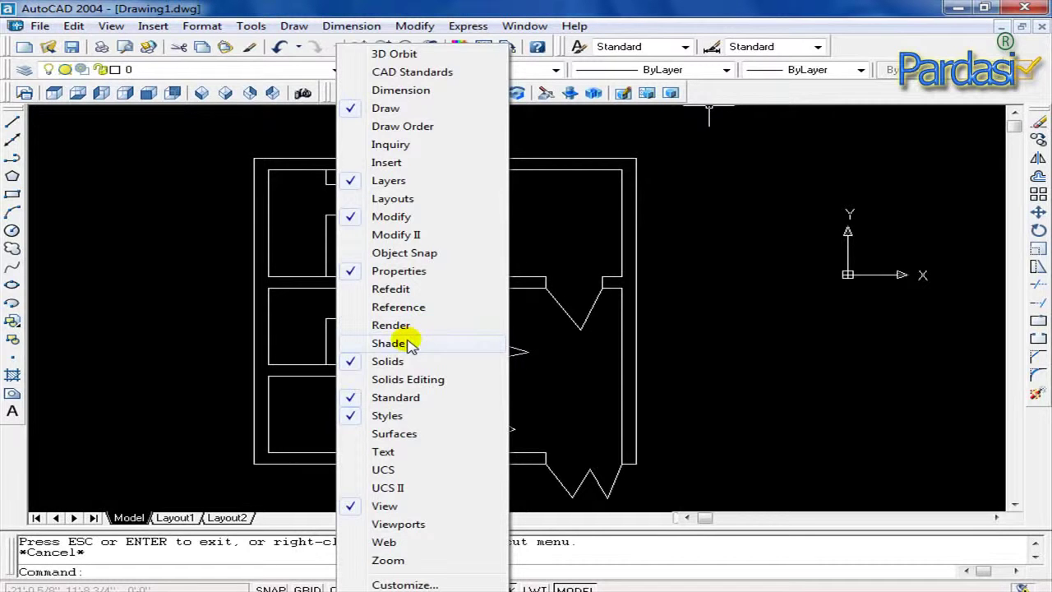
left_click(409, 343)
left_click_drag(437, 114, 691, 121)
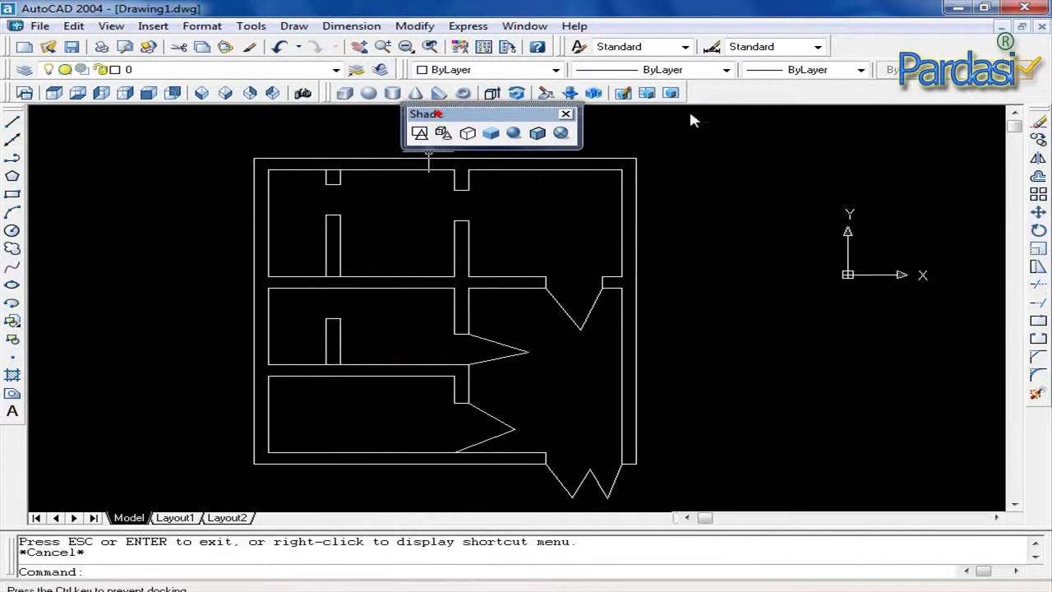
left_click_drag(435, 112, 734, 100)
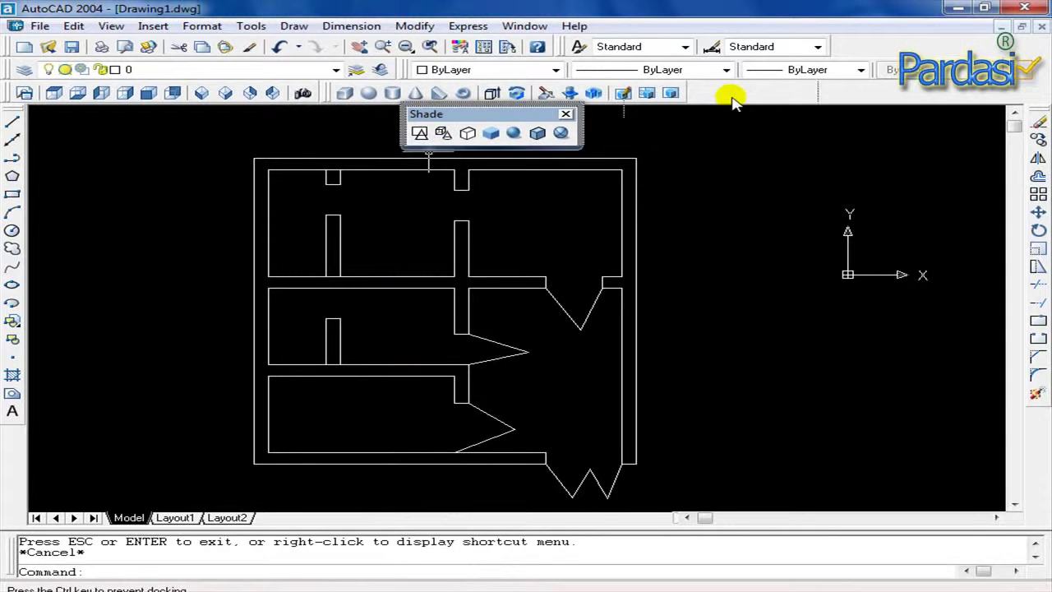
left_click_drag(734, 100, 732, 99)
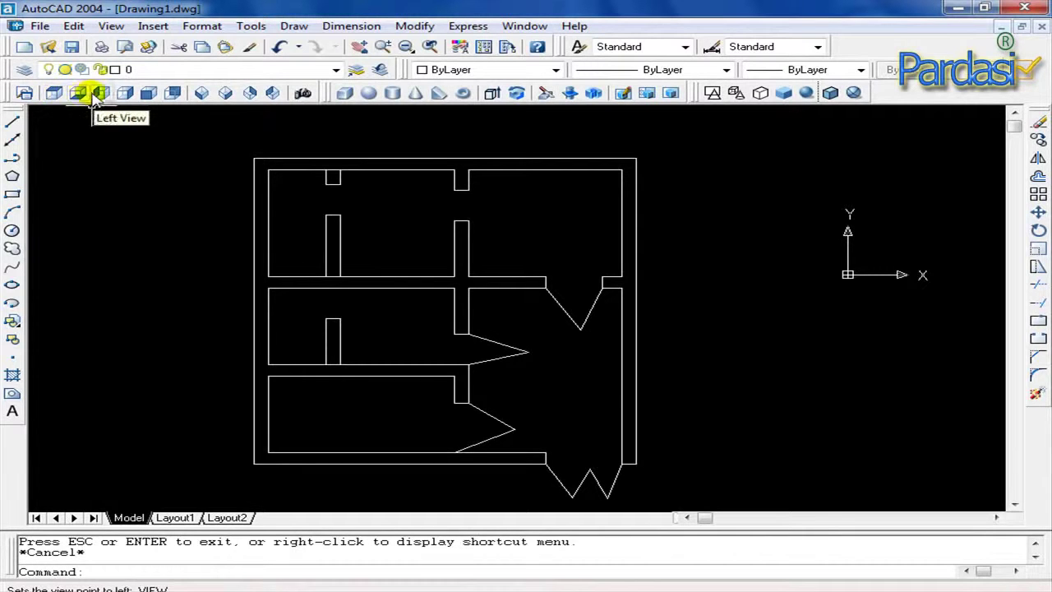
left_click(80, 92)
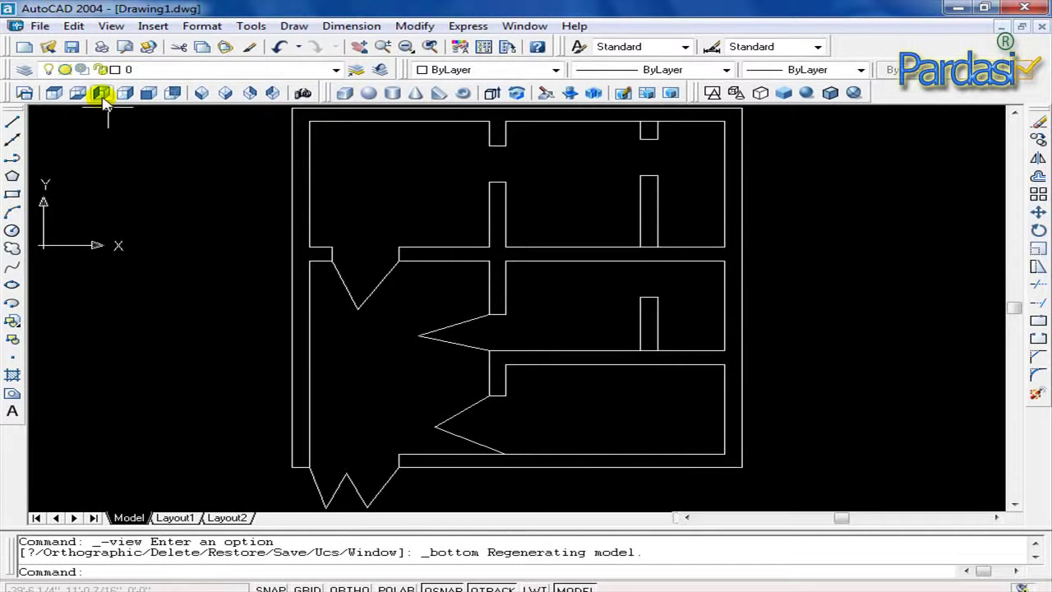
left_click(101, 94)
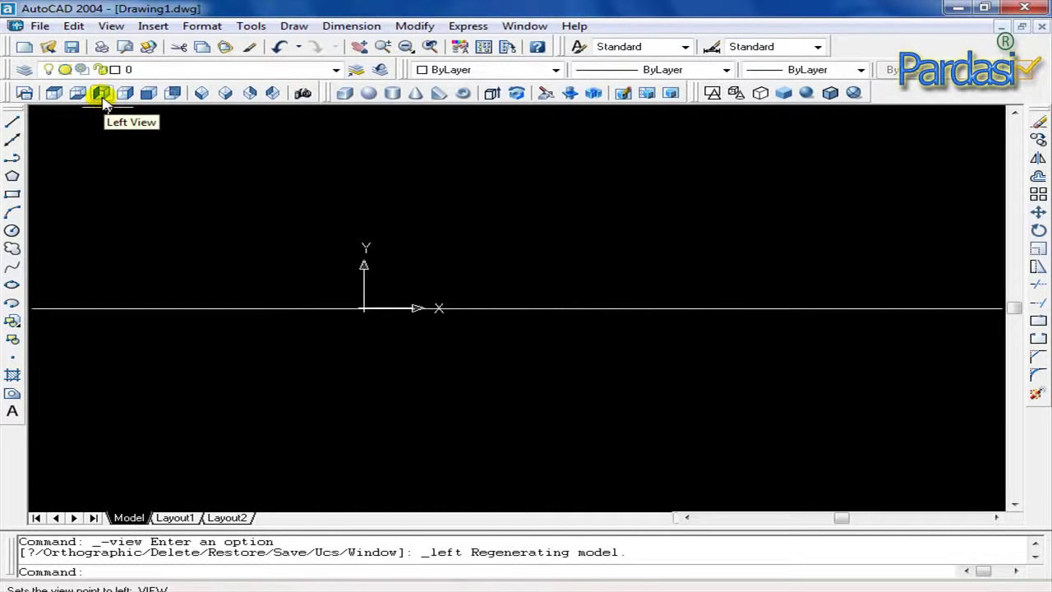
left_click(125, 94)
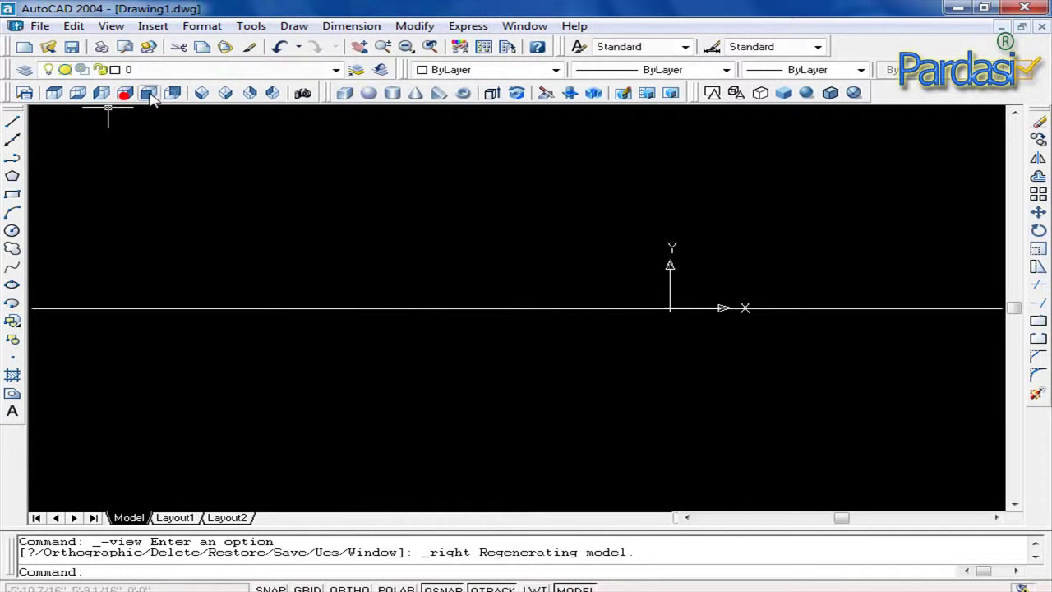
left_click(149, 94)
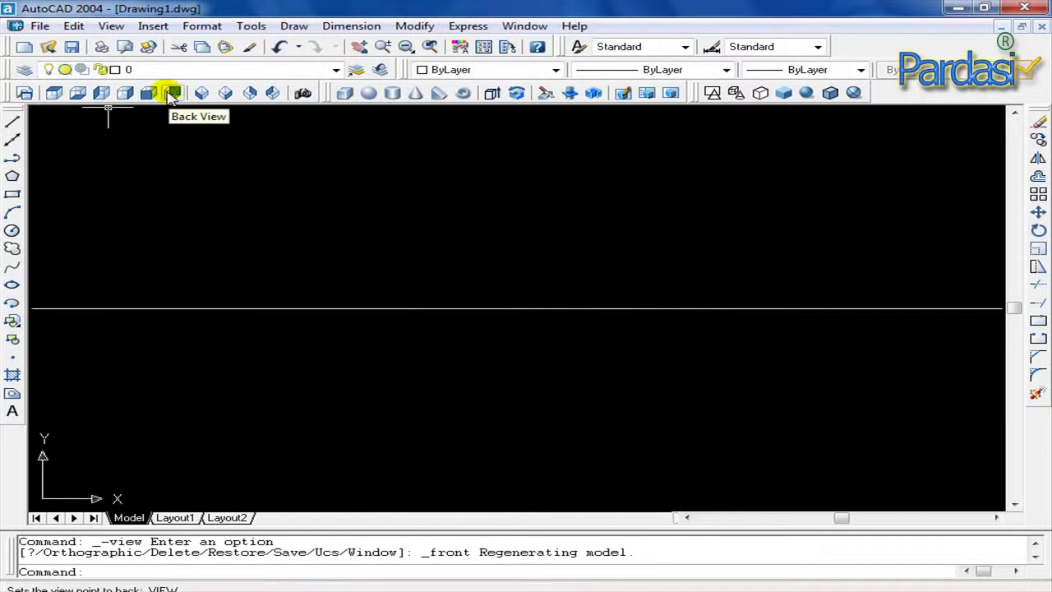
left_click(171, 93)
left_click(54, 93)
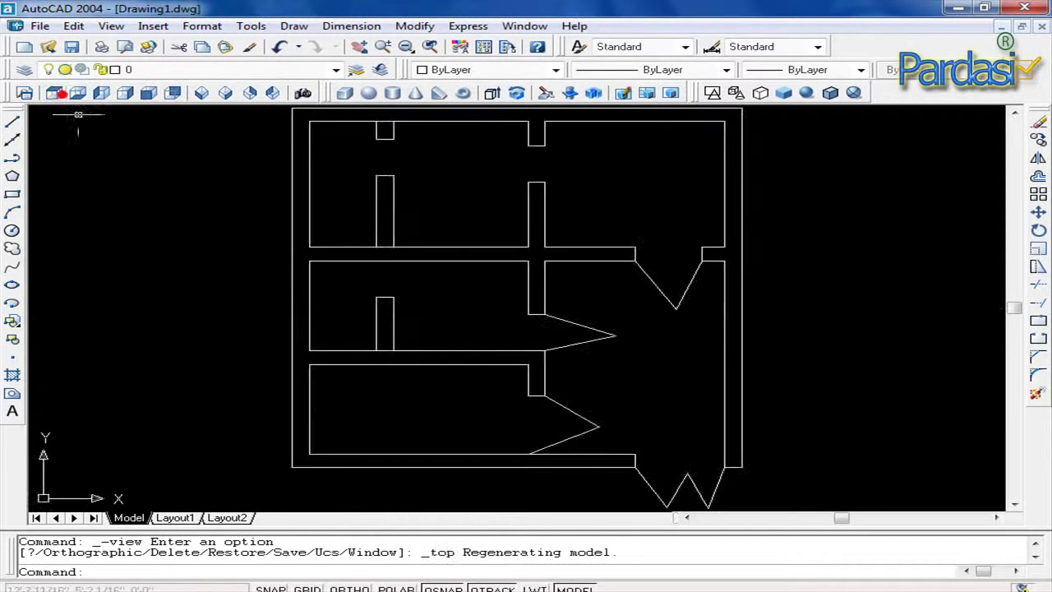
scroll(532, 254, "down", 2)
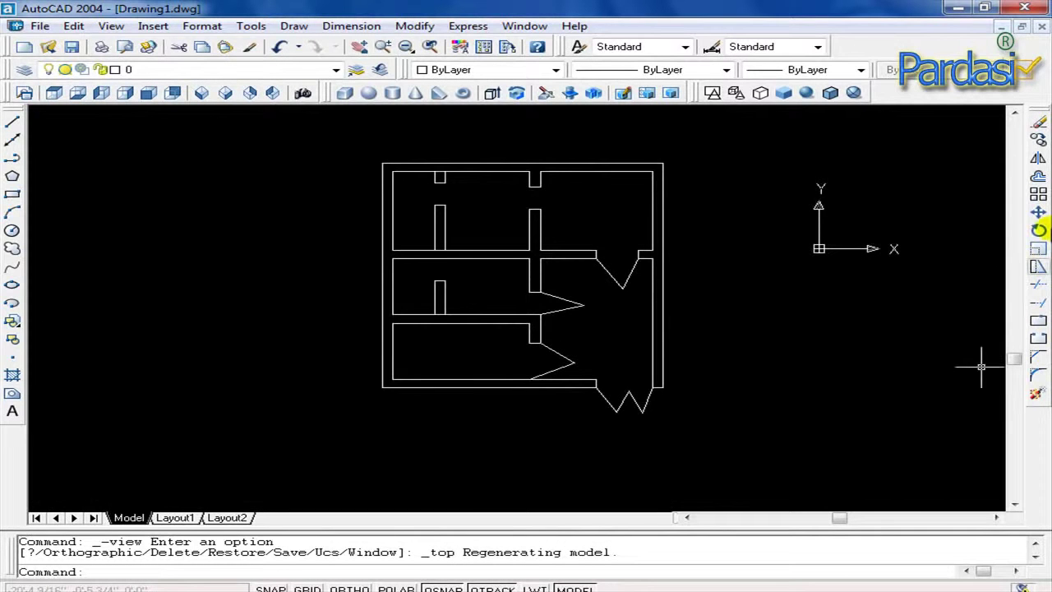
left_click(1014, 114)
left_click(1015, 115)
left_click(1014, 114)
left_click(1014, 114)
left_click(1015, 114)
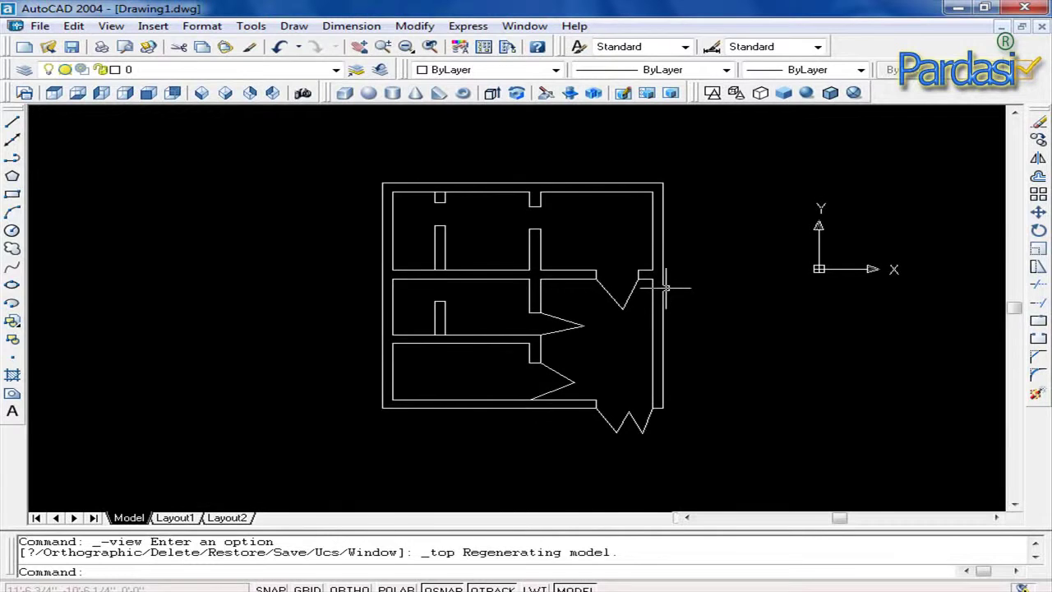
scroll(666, 287, "up", 2)
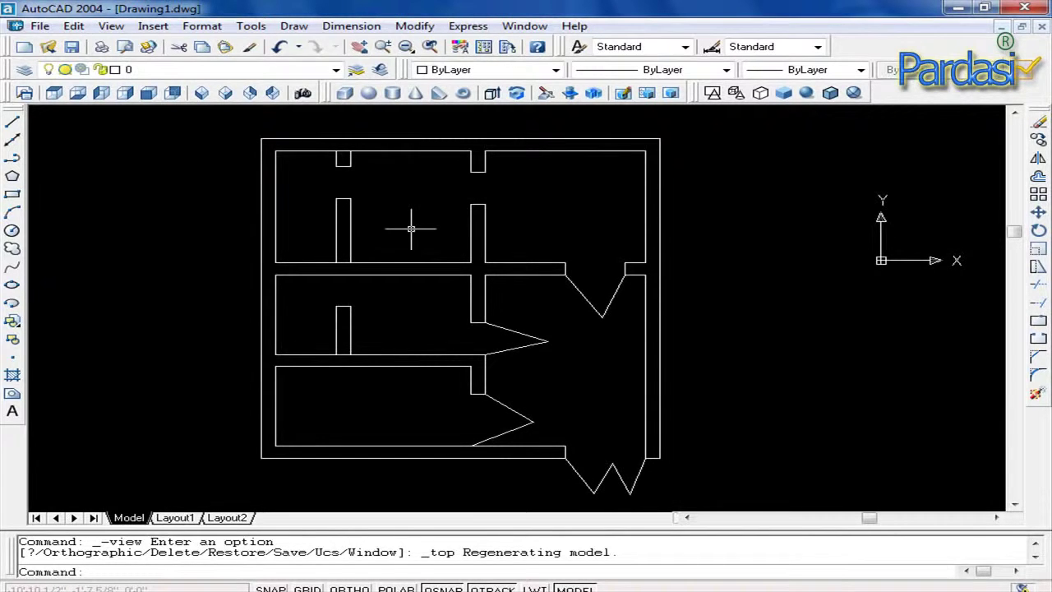
Trim the wall line across the door-opening notch, using all objects as cutting edges
scroll(345, 156, "up", 3)
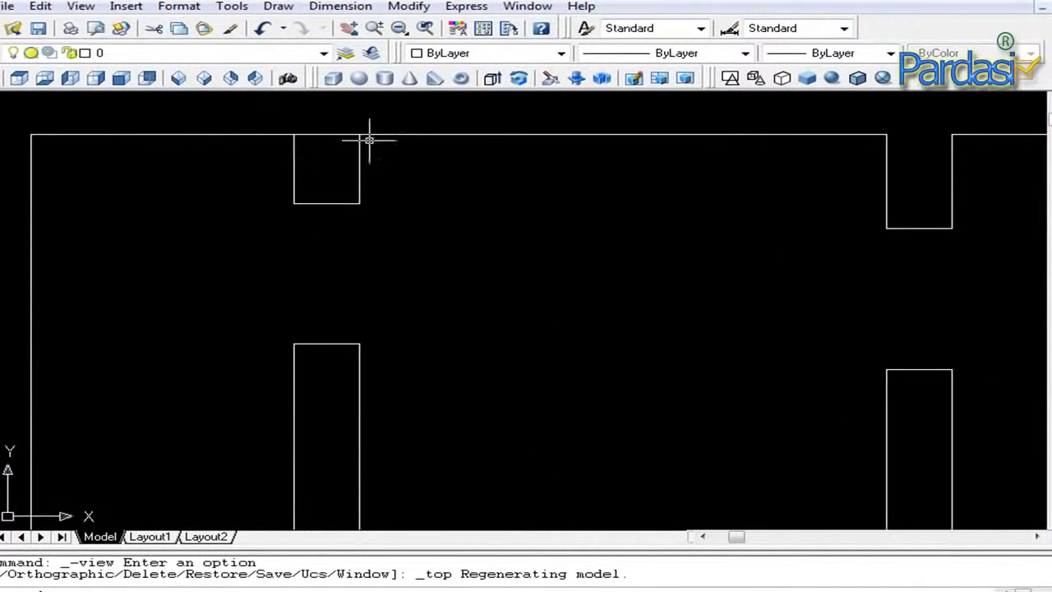
key("Escape")
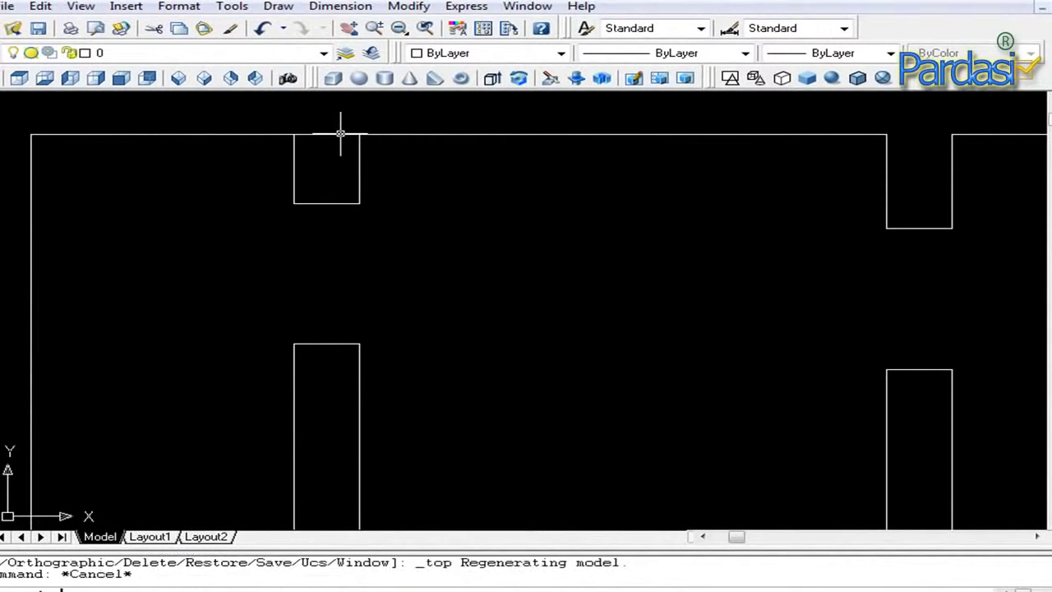
type("tr")
key("Return")
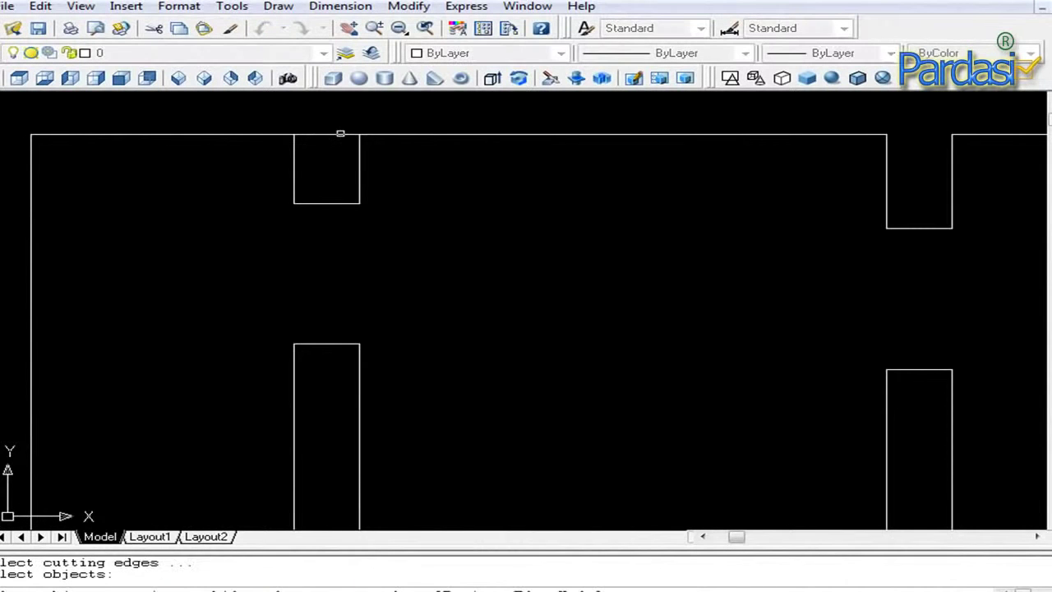
right_click(333, 136)
left_click(334, 136)
scroll(528, 190, "down", 5)
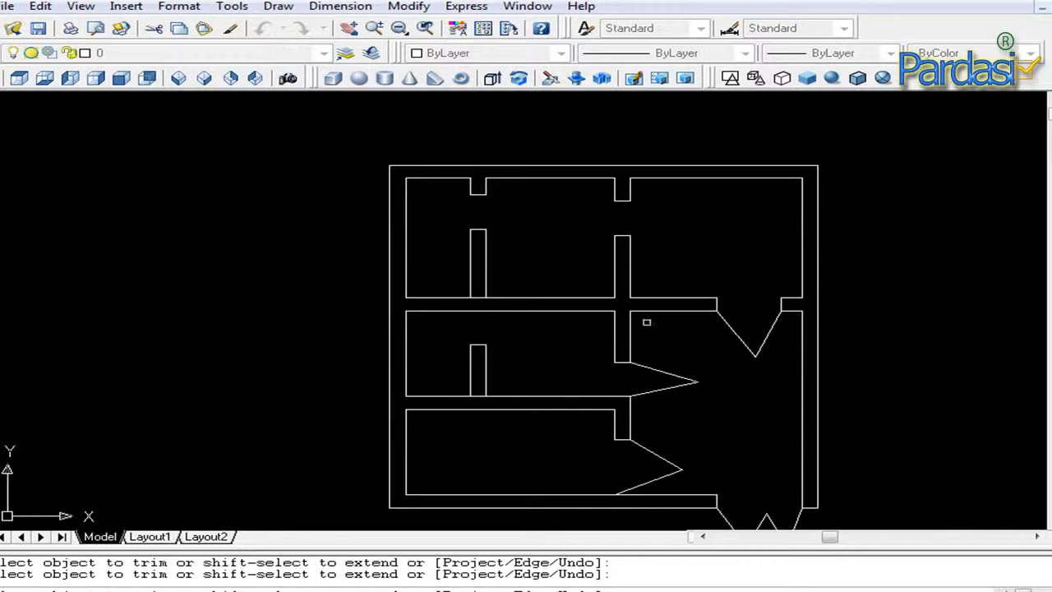
key("Escape")
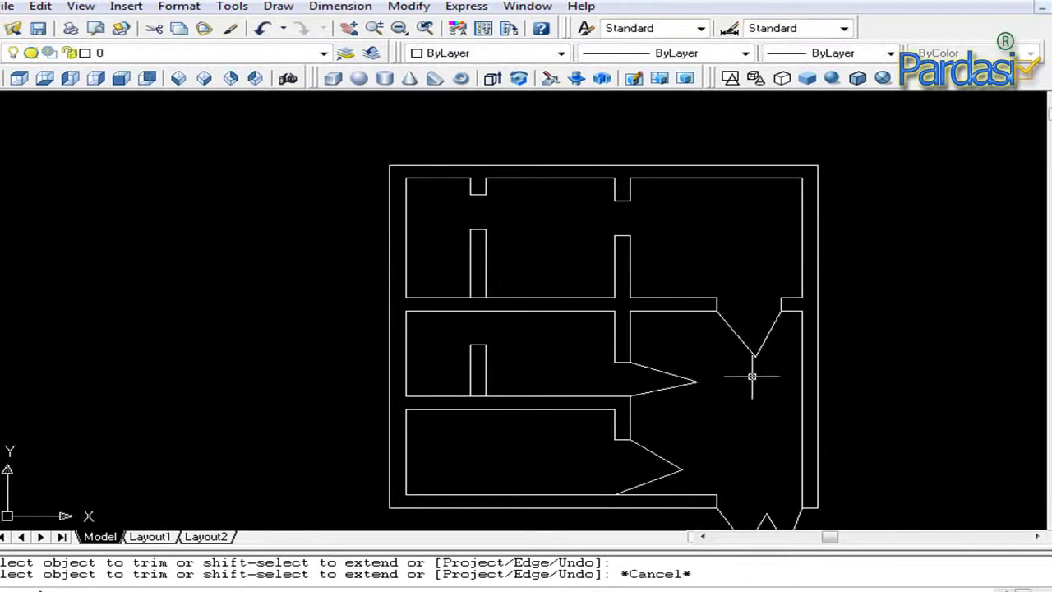
scroll(751, 379, "down", 2)
Erase the swing lines of the bottom, lower, middle and upper diagonal doors
left_click(803, 485)
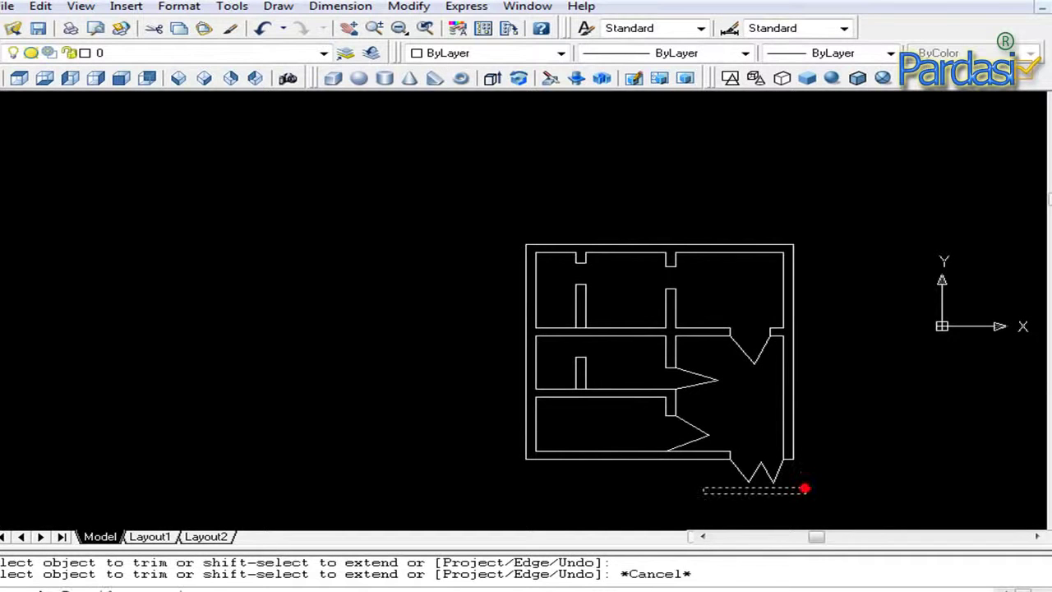
left_click_drag(803, 487, 716, 481)
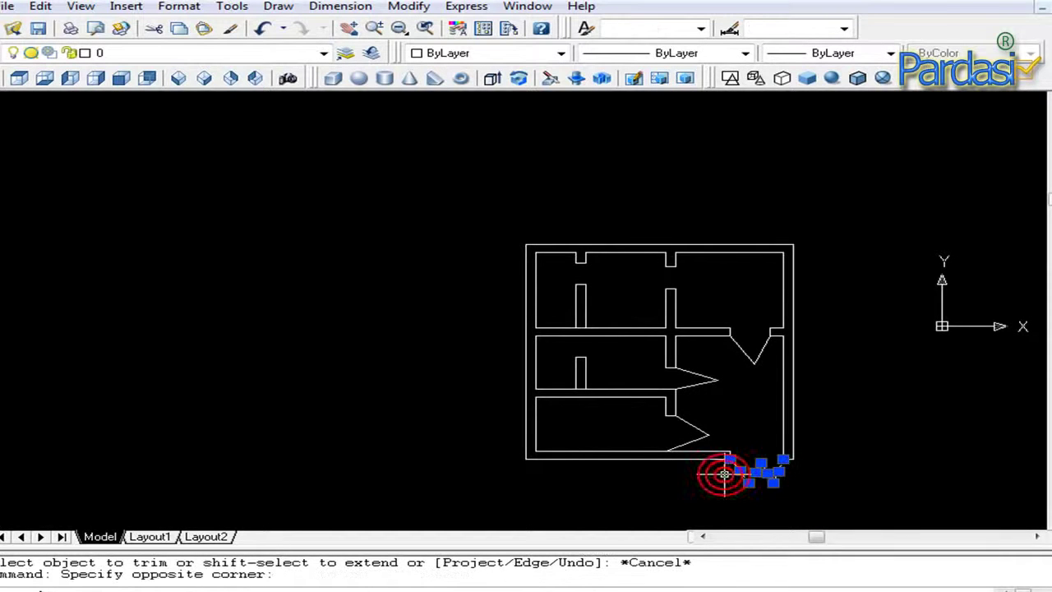
key("Delete")
left_click(708, 411)
left_click(697, 443)
key("Delete")
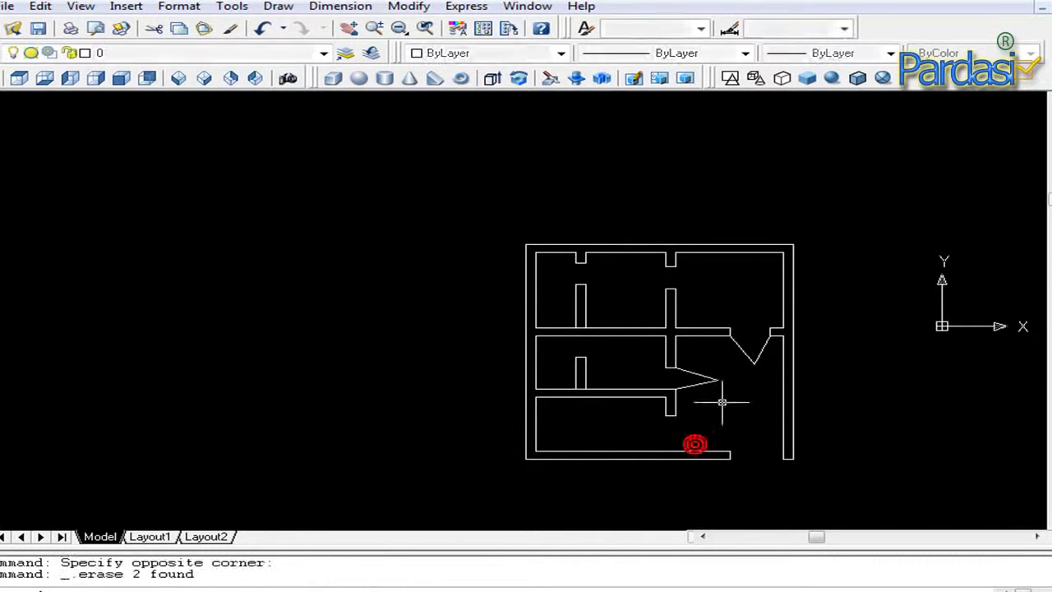
left_click(721, 373)
left_click(704, 388)
key("Delete")
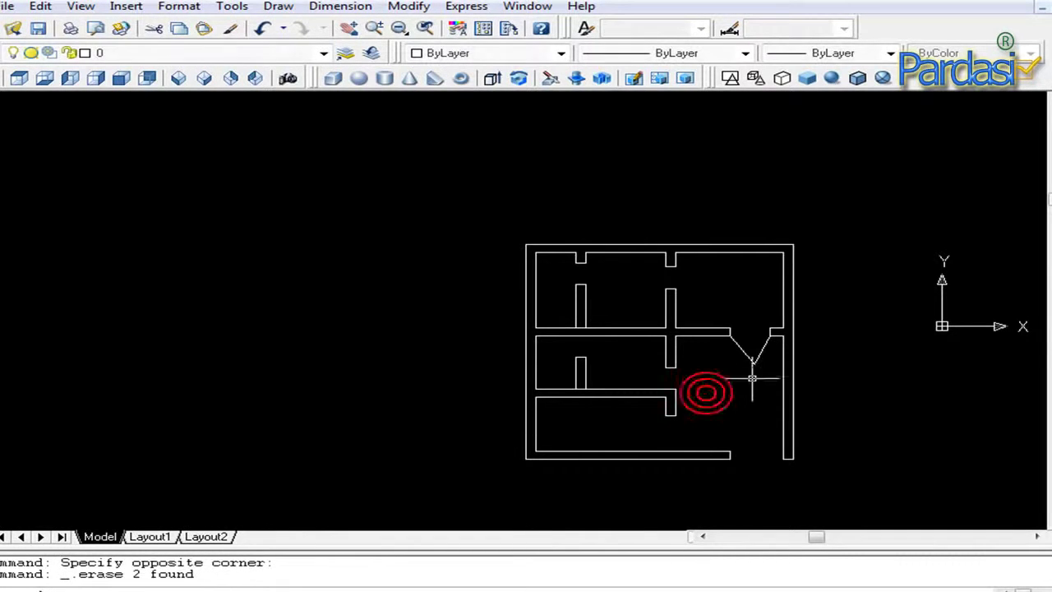
left_click(759, 376)
left_click(724, 354)
key("Delete")
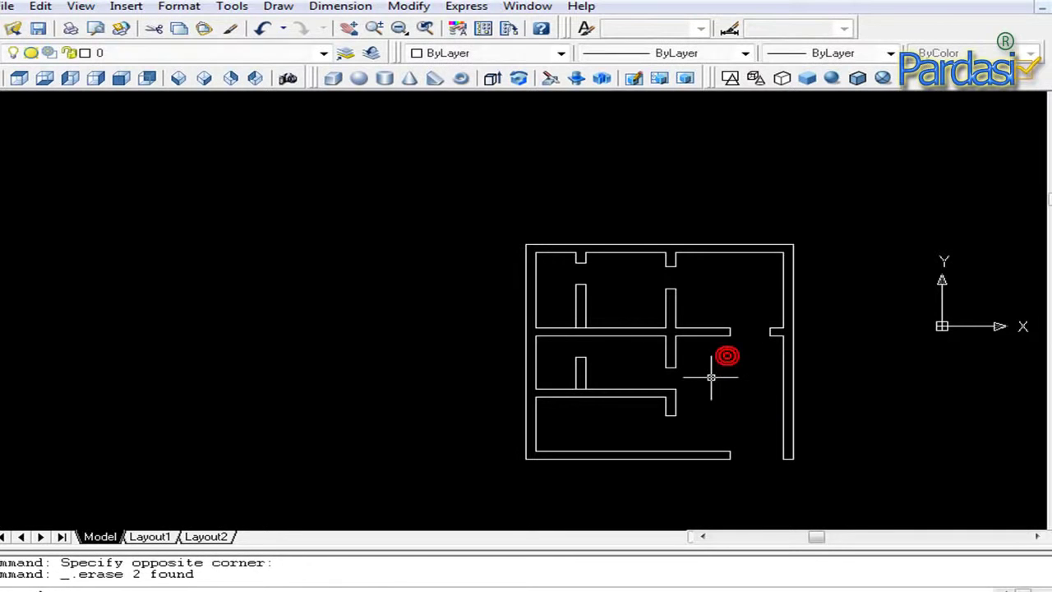
Select the right outer wall line, check its options, then cancel the selection
scroll(722, 385, "up", 2)
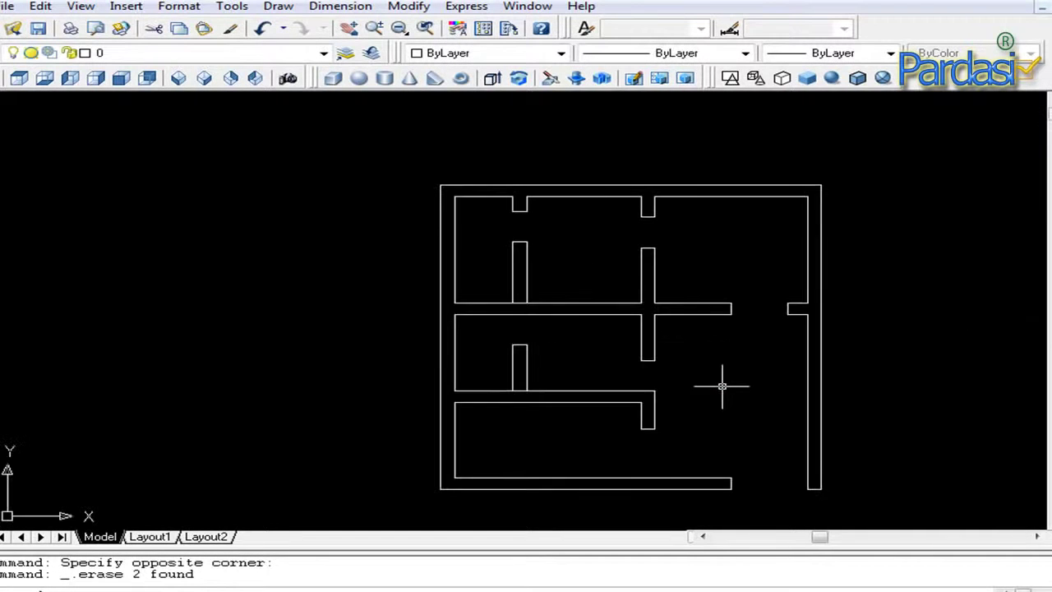
left_click_drag(1049, 107, 1050, 206)
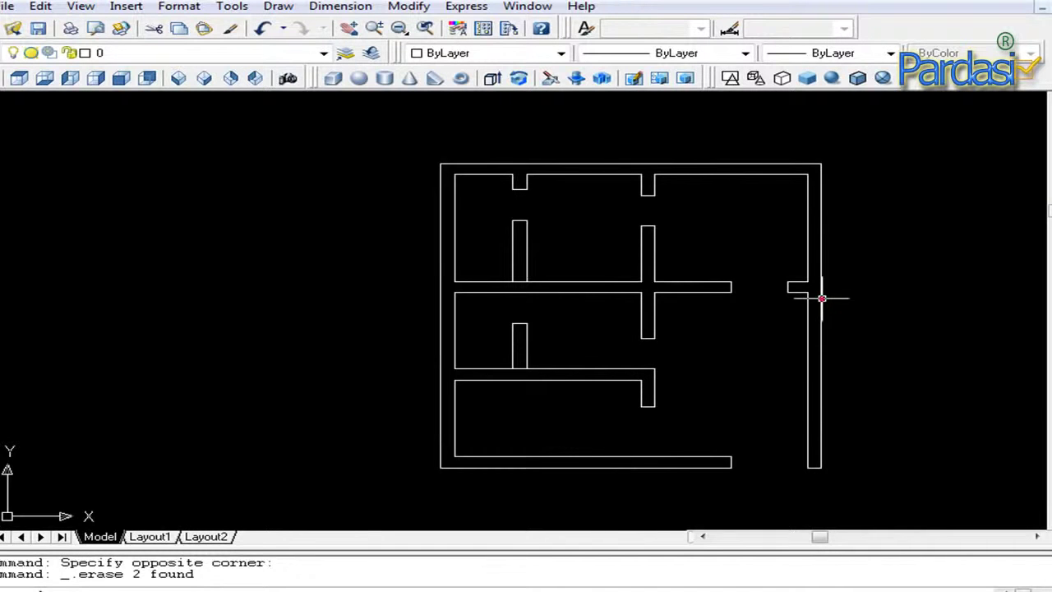
left_click(823, 298)
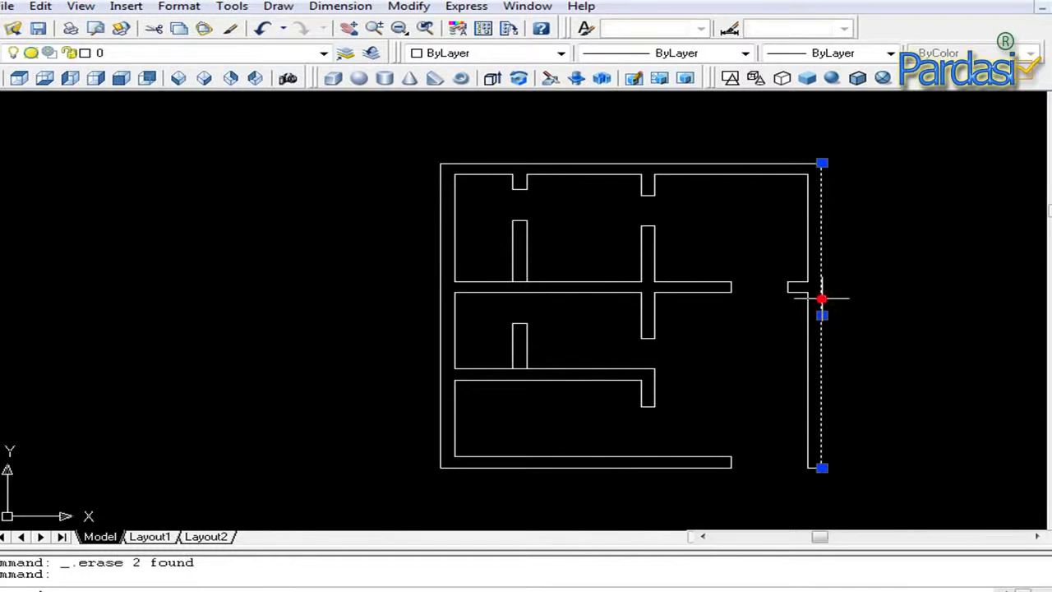
right_click(874, 304)
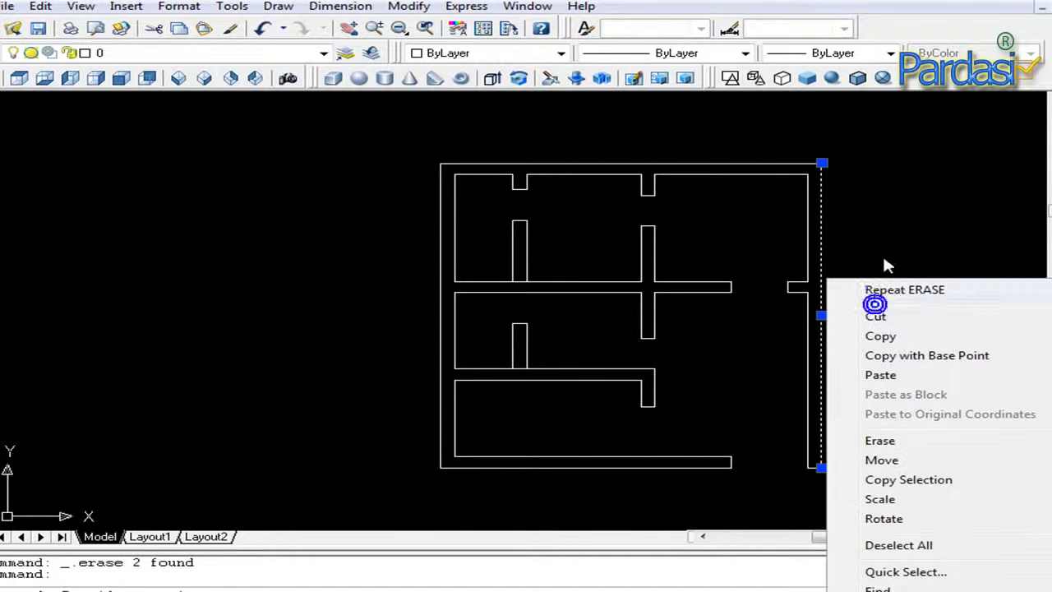
left_click(883, 253)
key("Escape")
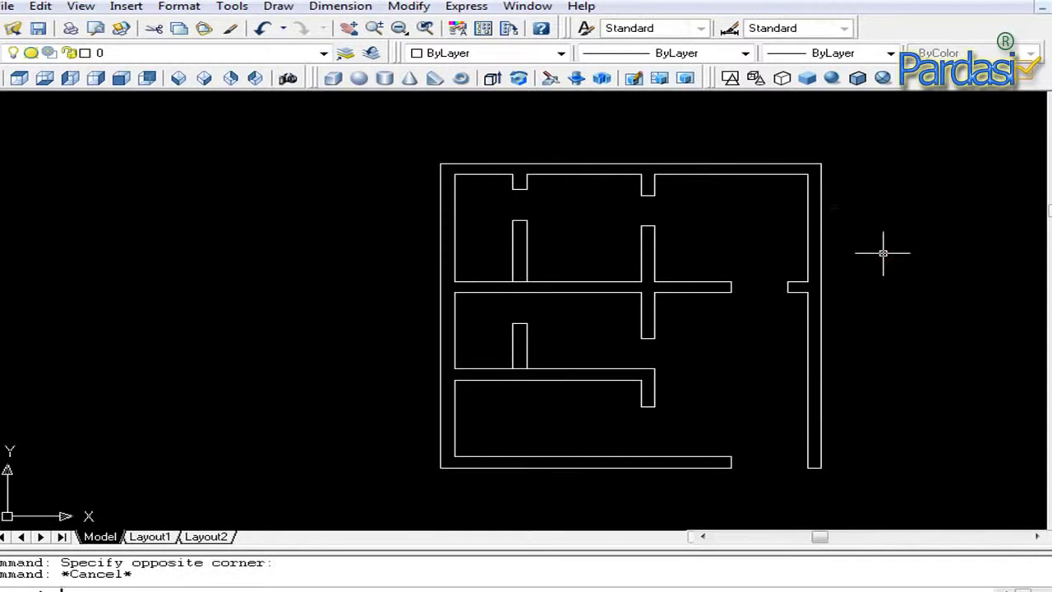
left_click(851, 131)
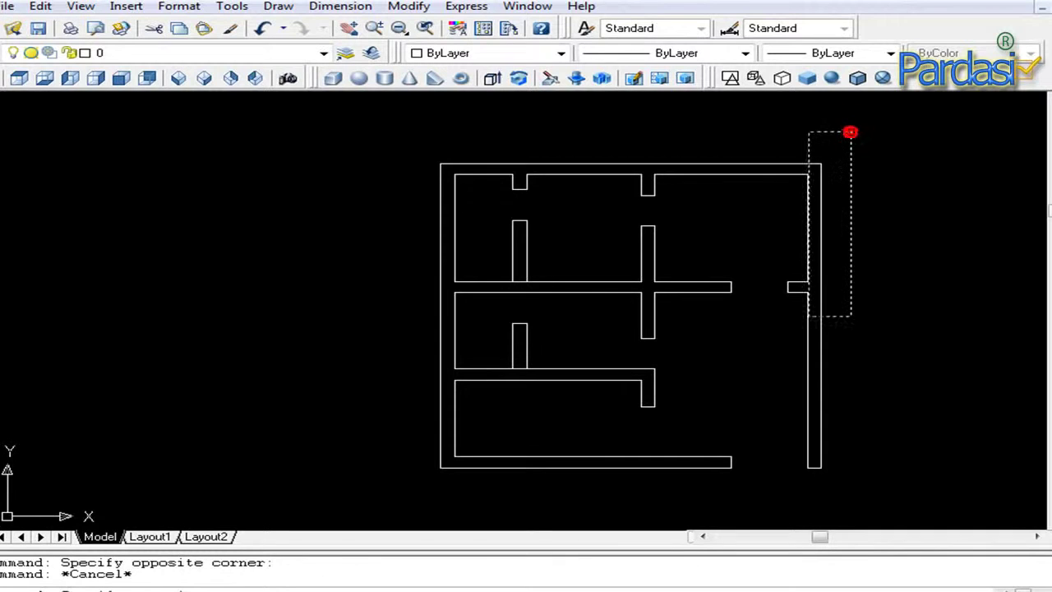
key("Escape")
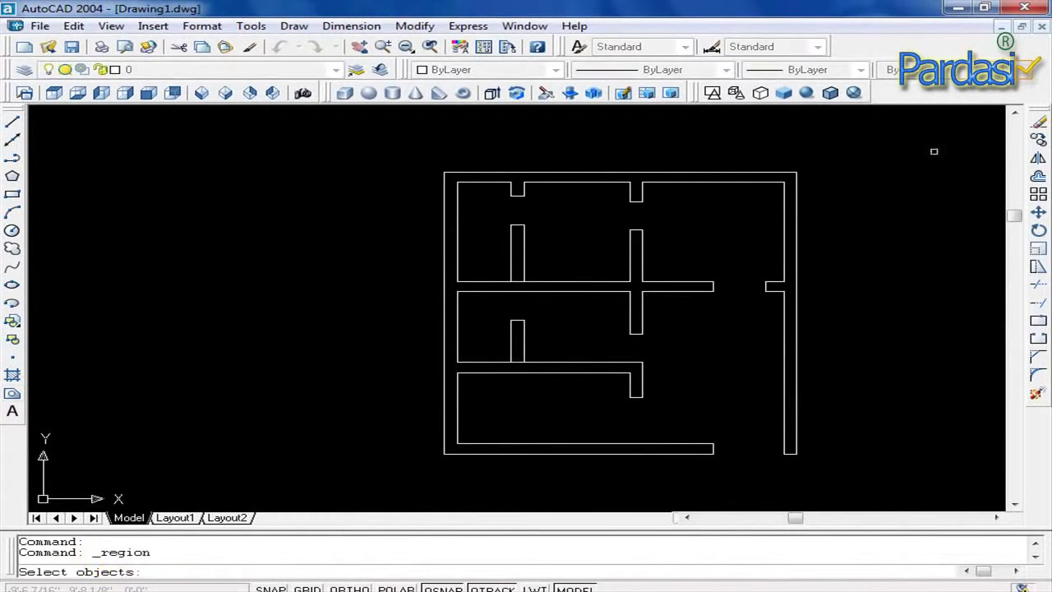
Create a region from a window around all the wall lines and check it
left_click(881, 129)
left_click(347, 486)
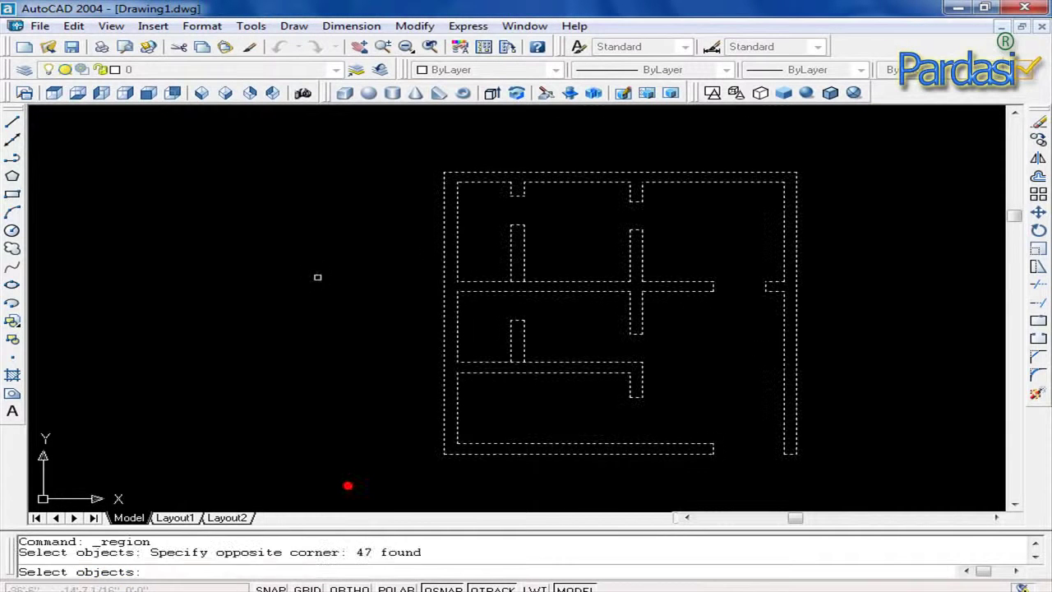
key("Return")
left_click(443, 245)
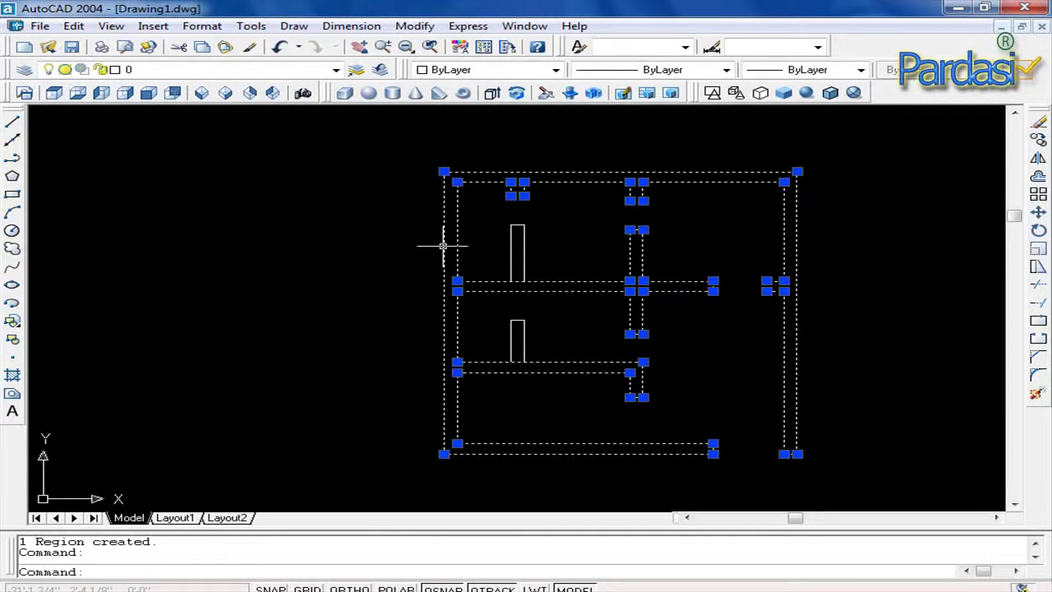
scroll(538, 259, "up", 2)
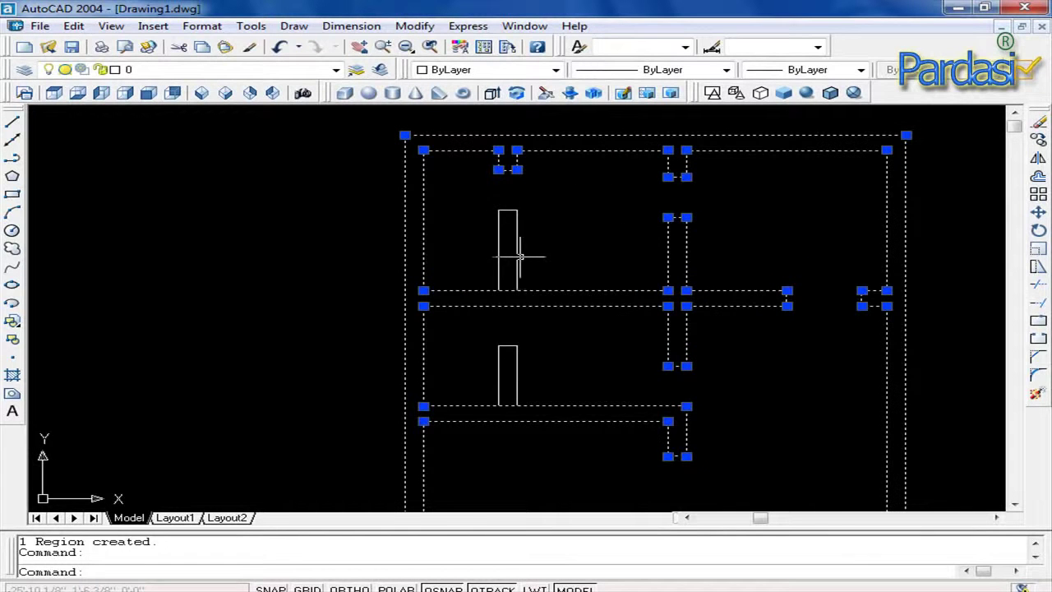
key("Escape")
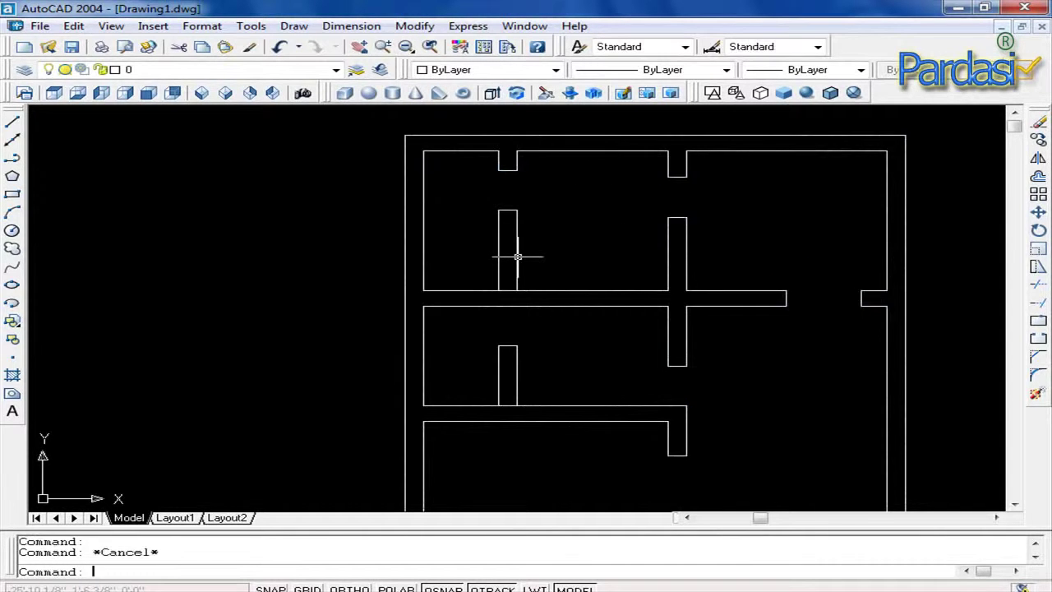
scroll(518, 258, "down", 2)
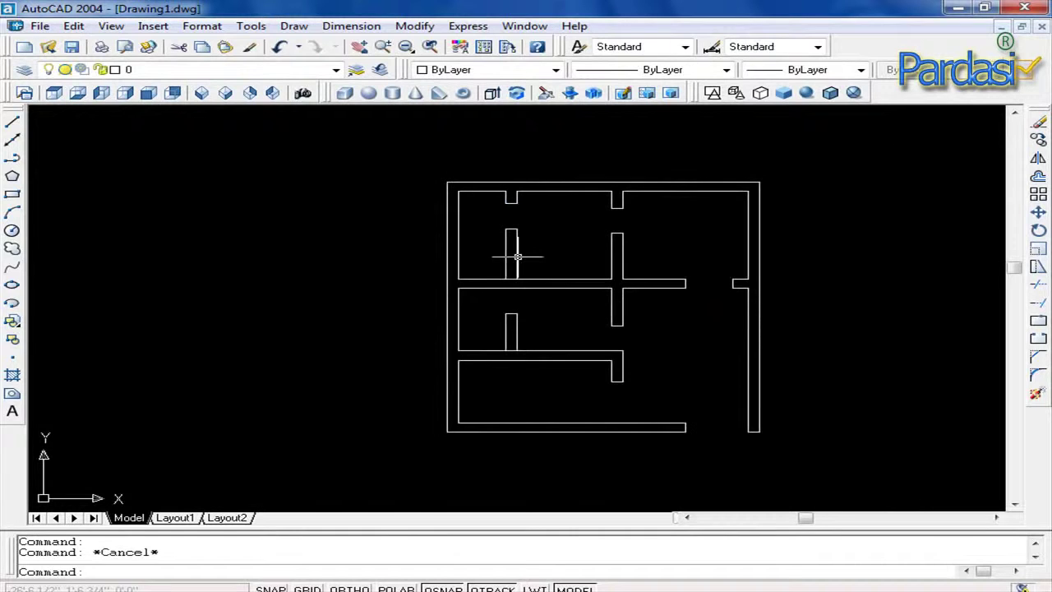
Retry REGION on the inner wall lines, which creates no region
left_click(9, 392)
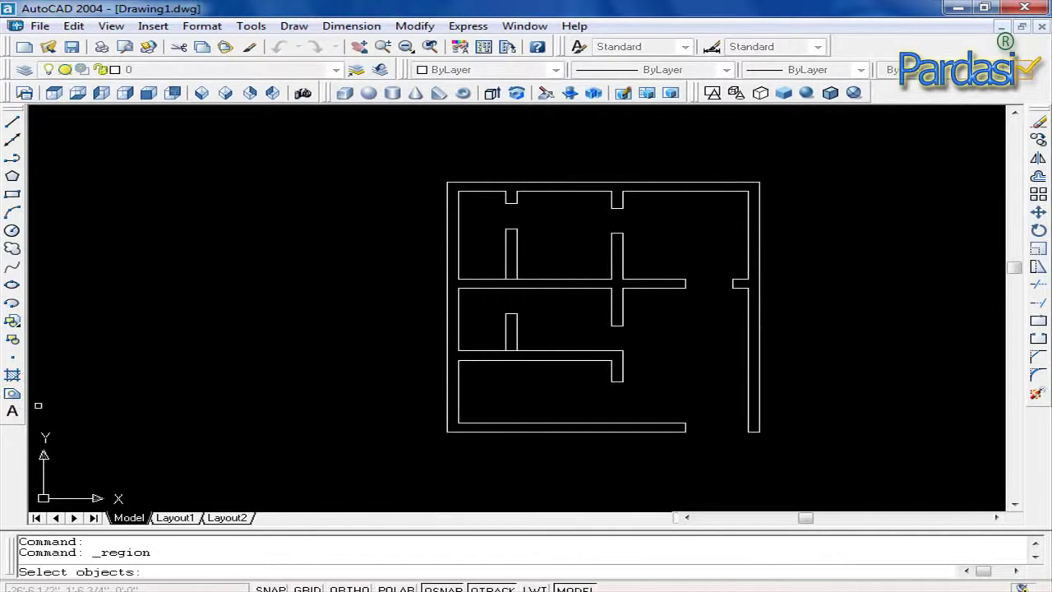
left_click(838, 148)
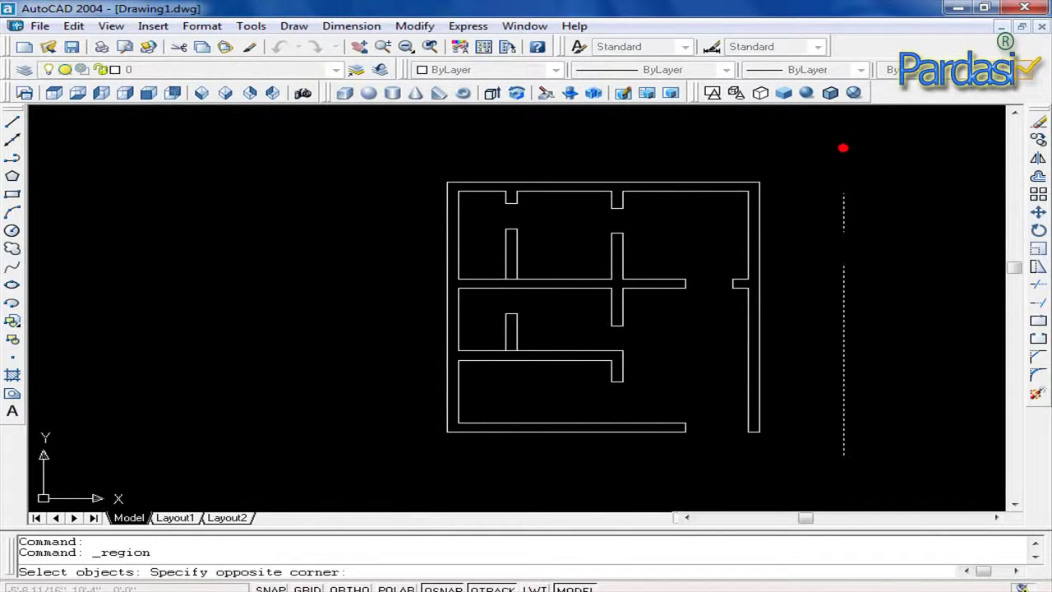
left_click(342, 482)
scroll(548, 333, "up", 3)
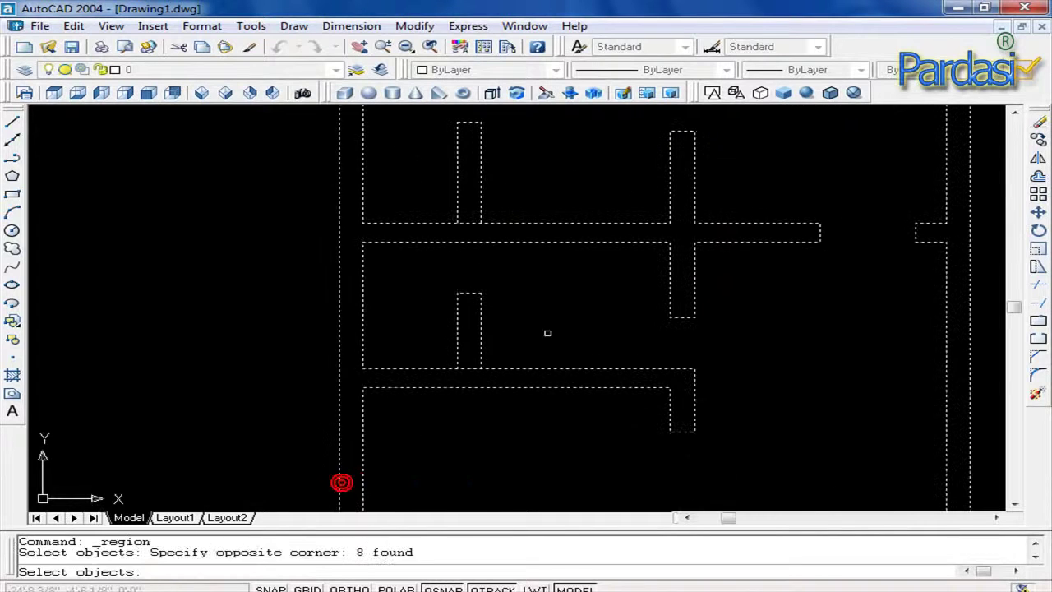
left_click(485, 179)
left_click(444, 179)
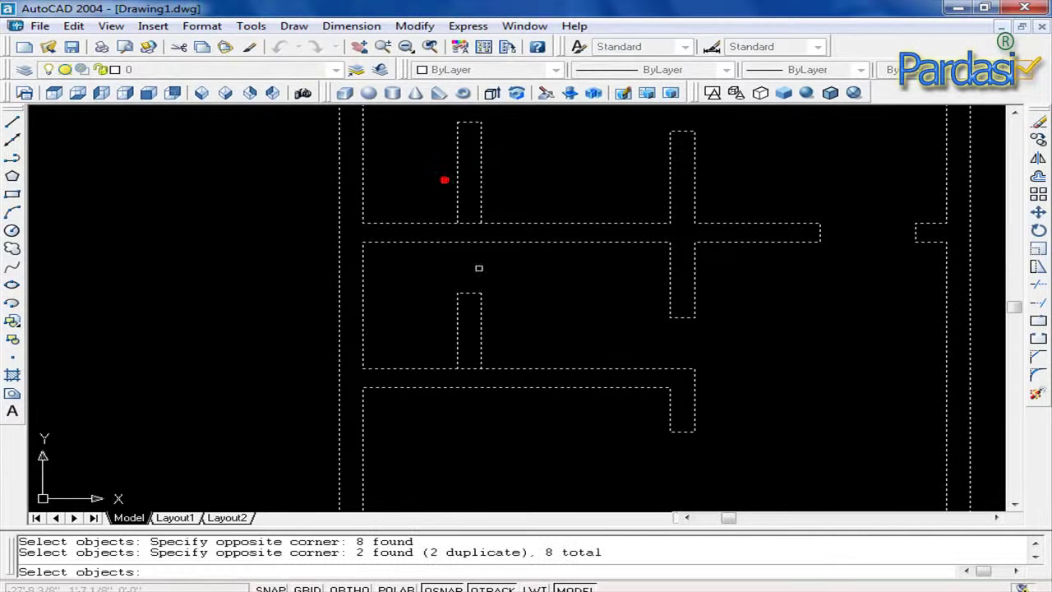
right_click(404, 320)
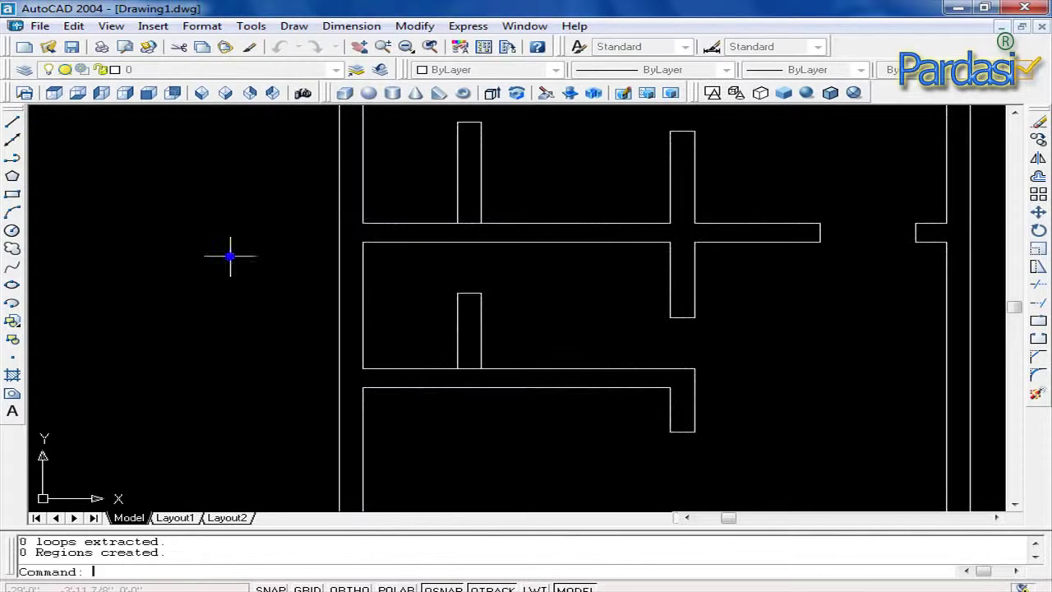
Select the wall outline and zoom in and out to inspect it
left_click(361, 210)
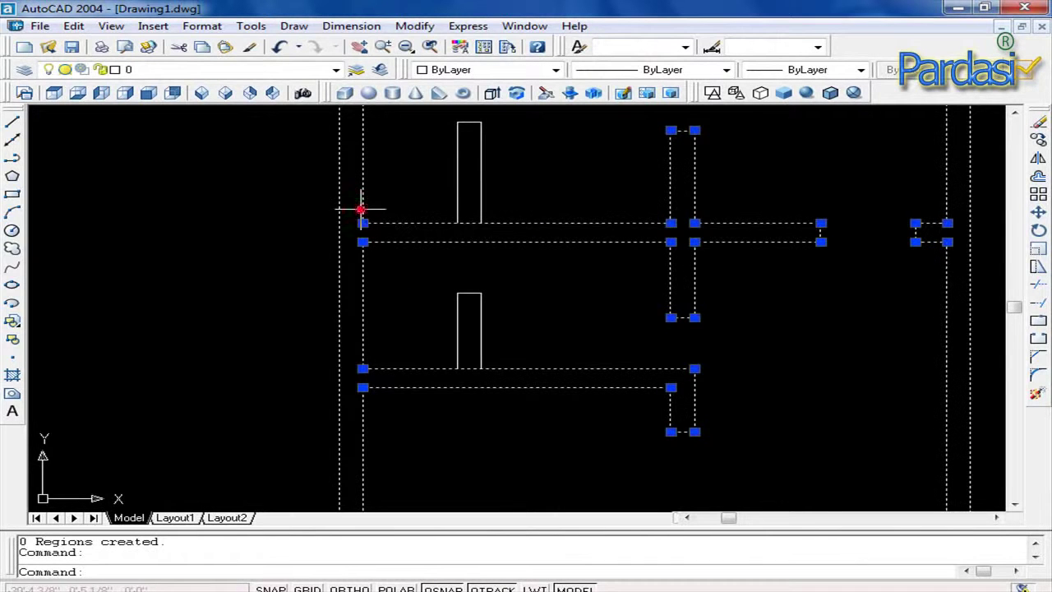
scroll(526, 277, "down", 2)
scroll(526, 272, "up", 2)
scroll(486, 282, "up", 2)
scroll(486, 283, "up", 3)
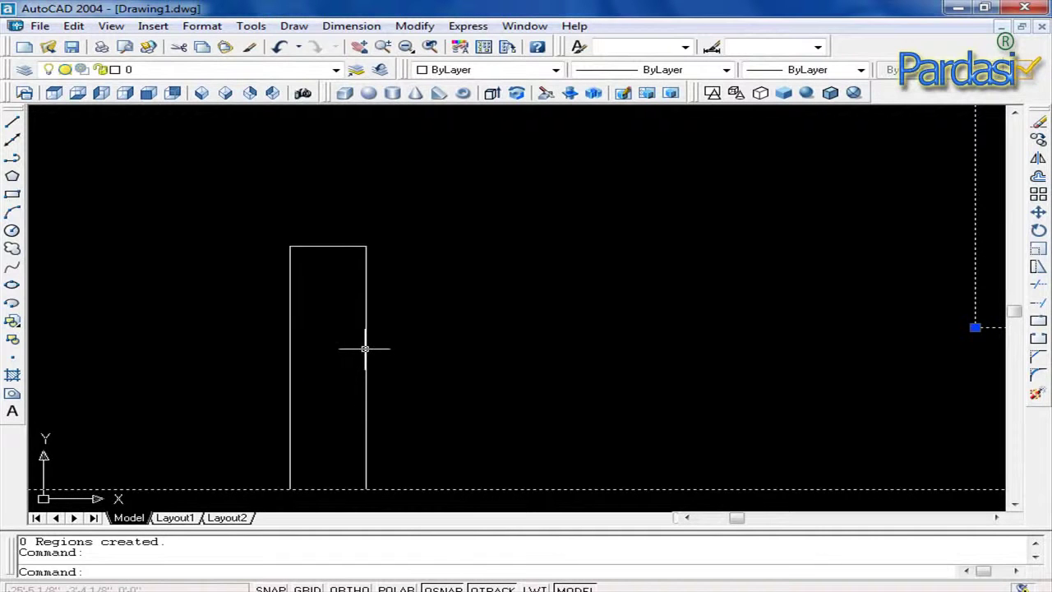
scroll(376, 393, "down", 3)
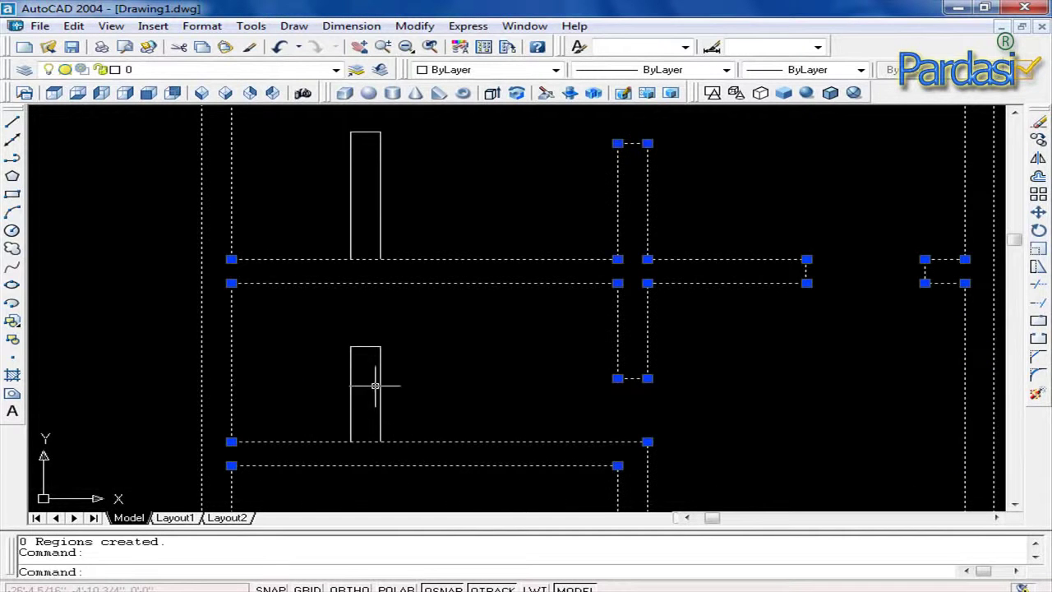
scroll(372, 345, "up", 2)
scroll(369, 341, "up", 1)
scroll(364, 206, "down", 3)
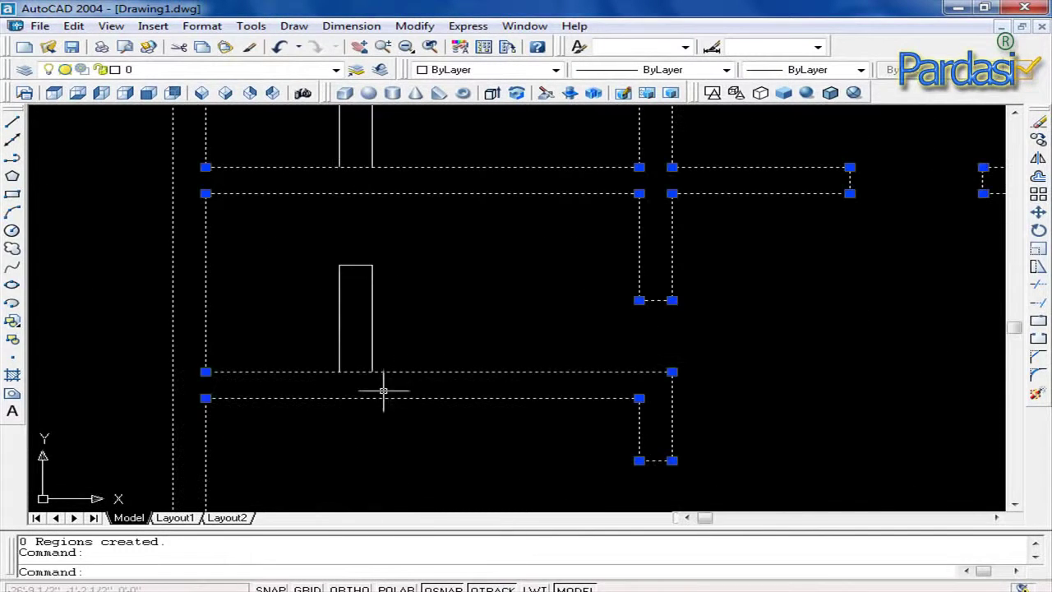
scroll(565, 348, "down", 2)
key("Escape")
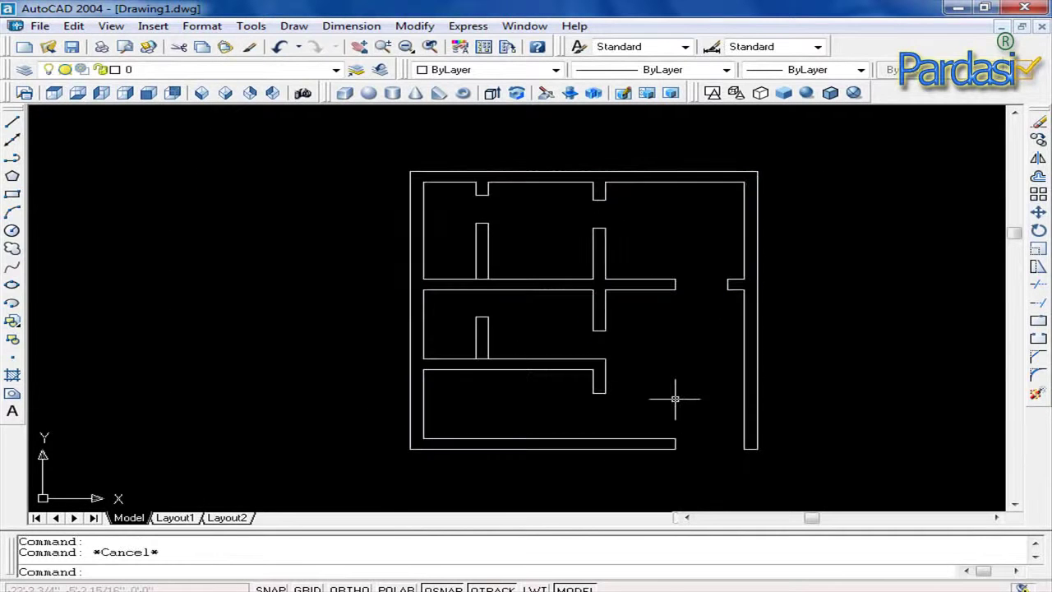
scroll(559, 370, "up", 3)
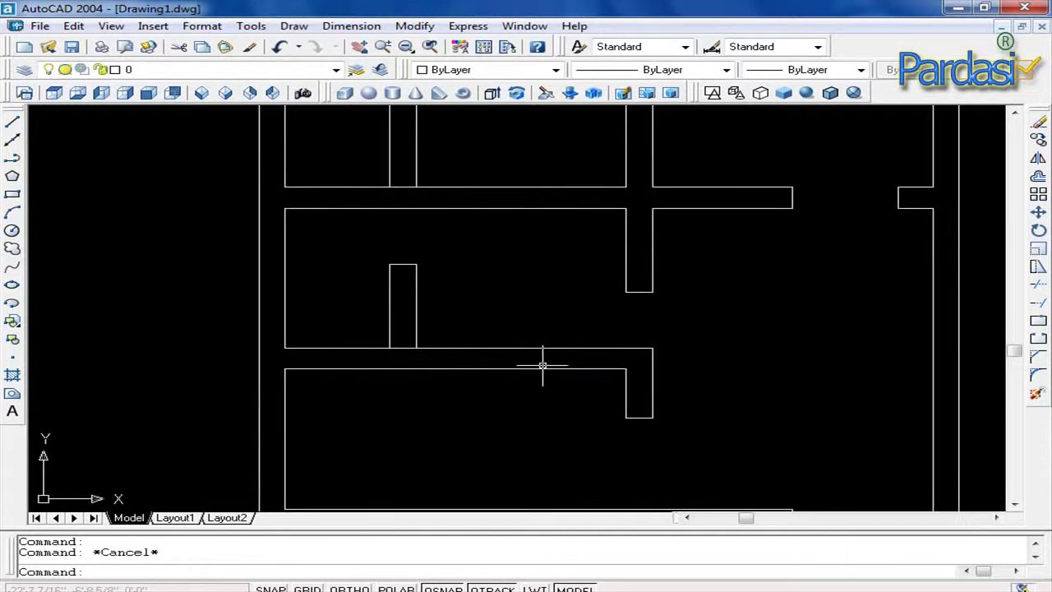
type("tr")
Try trimming the stub's bottom line at the junction, cancelling both failed attempts
key("Return")
key("Return")
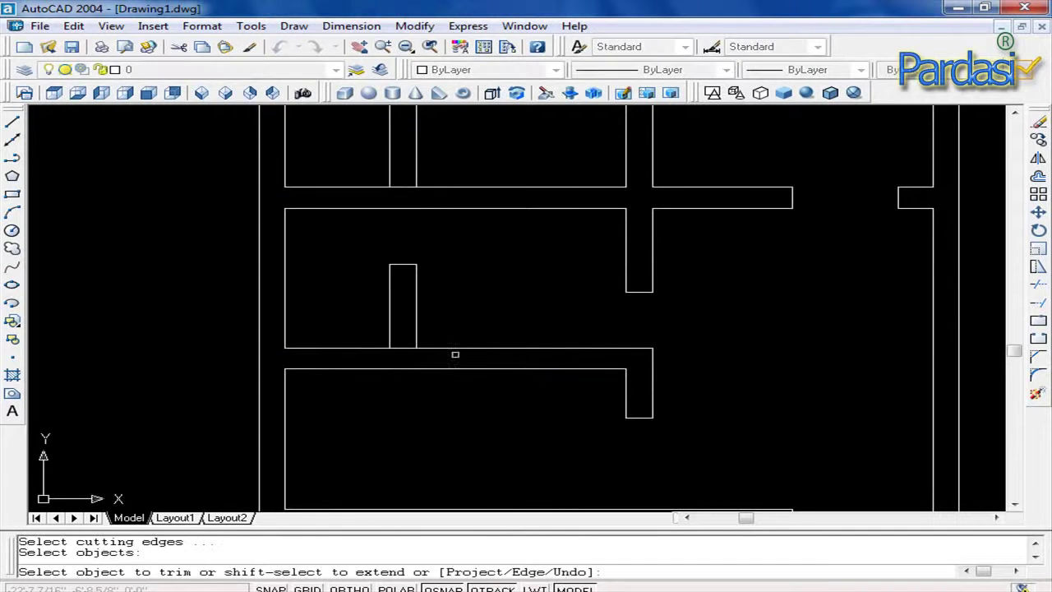
left_click(399, 347)
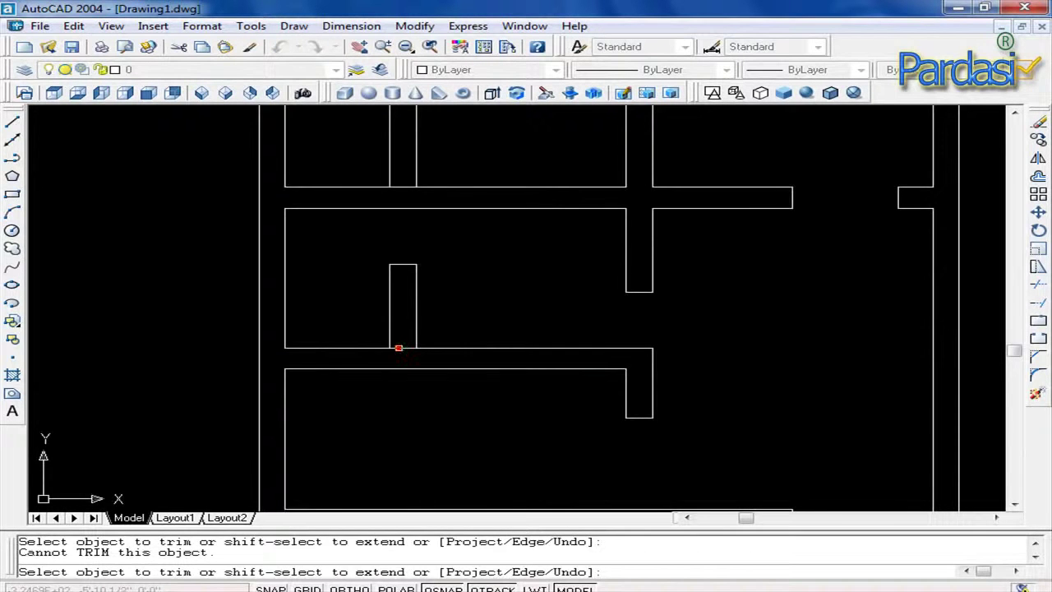
scroll(399, 347, "up", 2)
left_click(399, 347)
left_click(400, 348)
key("Escape")
key("Escape")
type("tr")
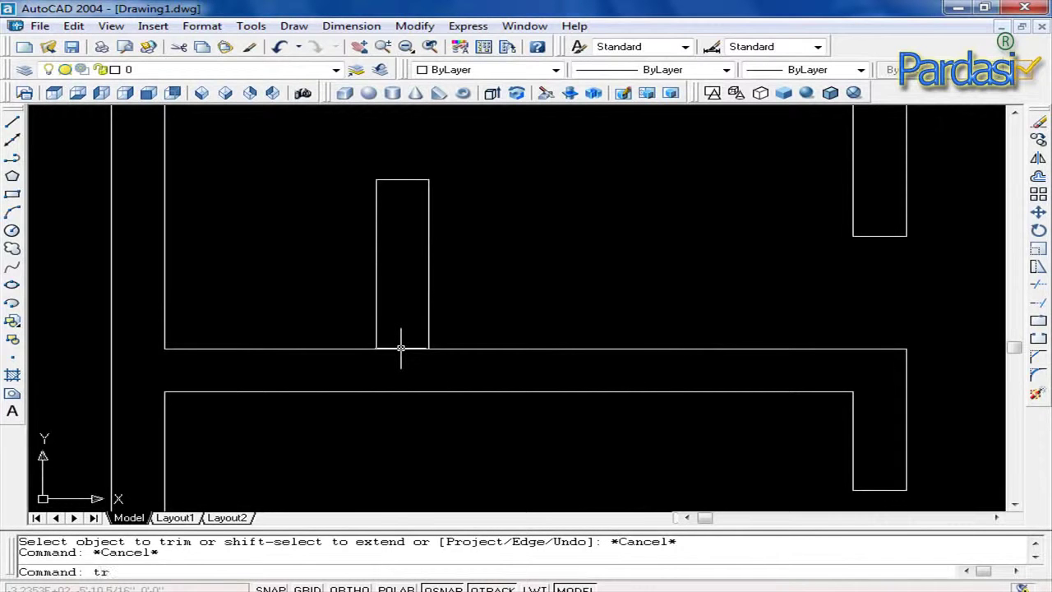
key("Return")
key("Return")
left_click(401, 348)
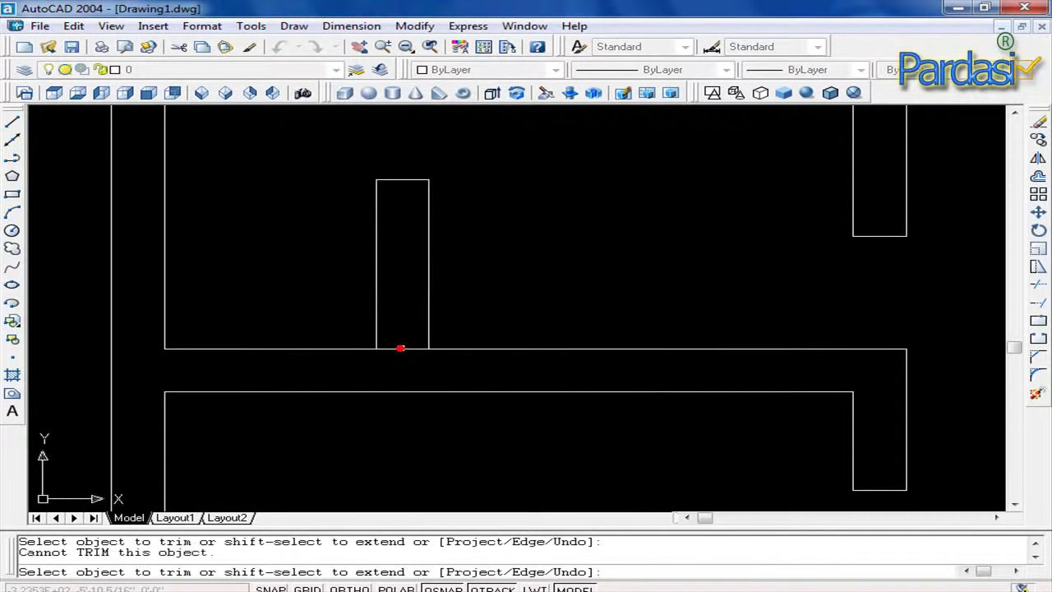
key("Escape")
Undo the trims, zooms and the earlier region, checking the objects with select-all
key("ctrl+z")
key("ctrl+z")
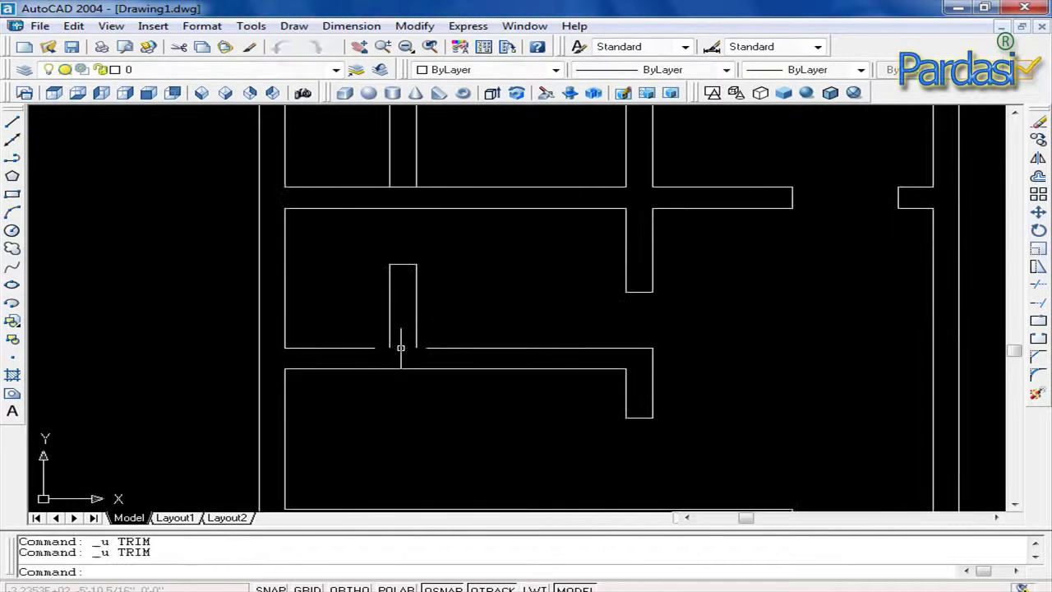
key("ctrl+z")
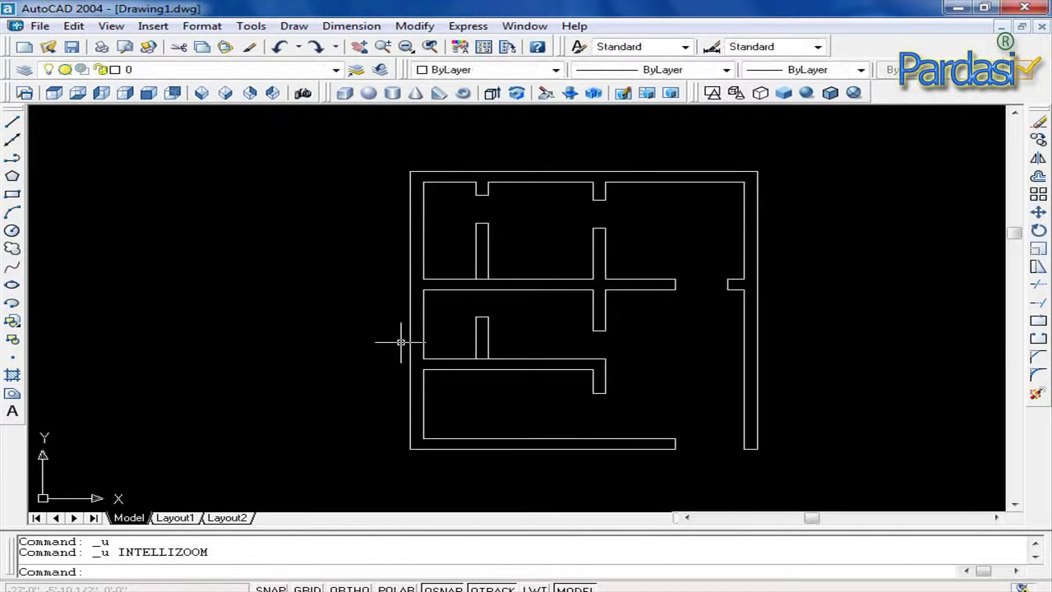
key("ctrl+a")
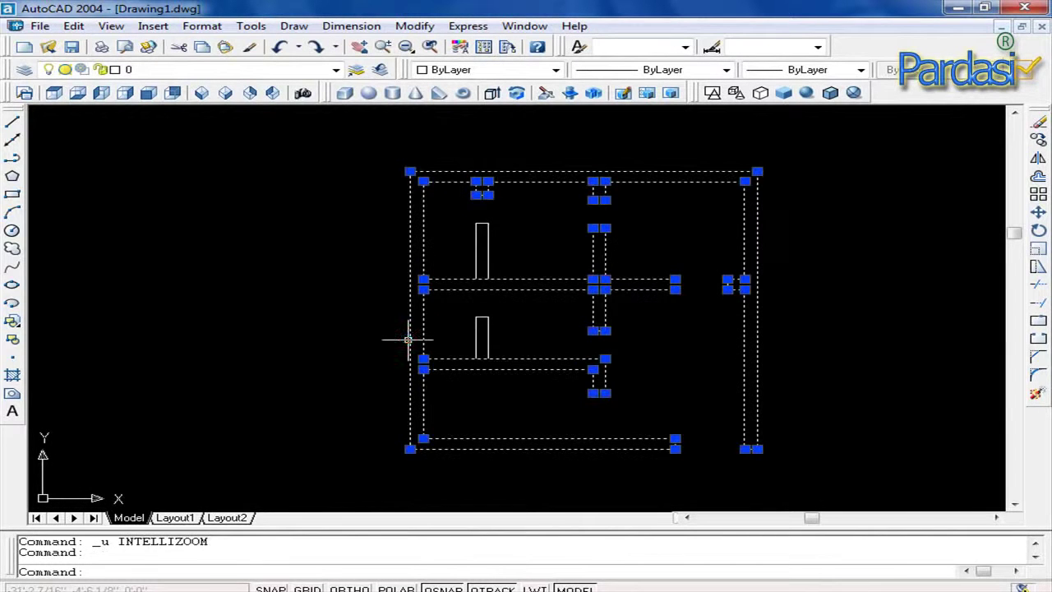
key("Escape")
key("ctrl+z")
key("ctrl+z")
key("ctrl+z")
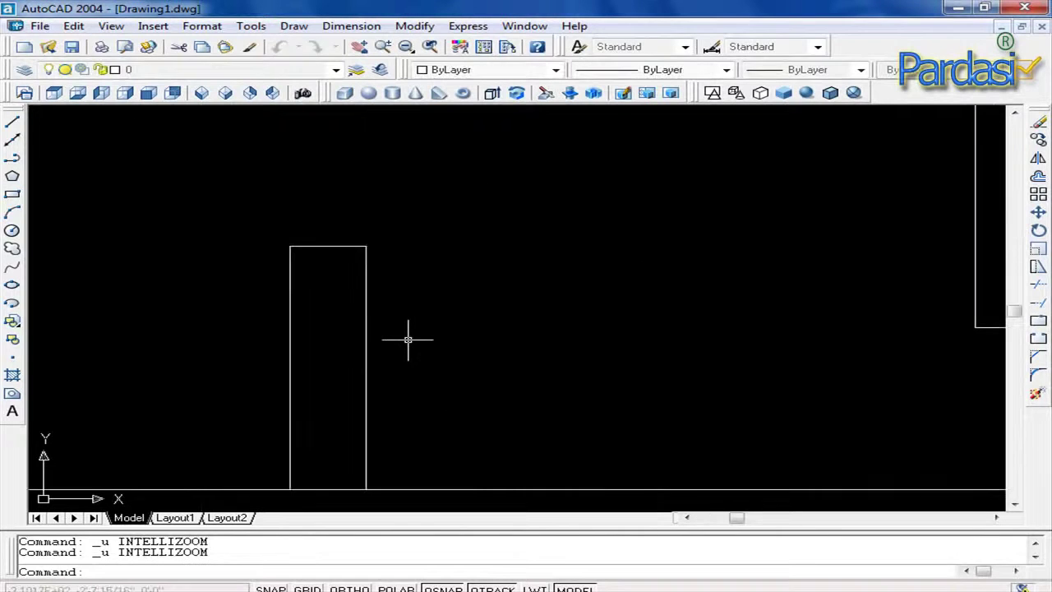
key("ctrl+z")
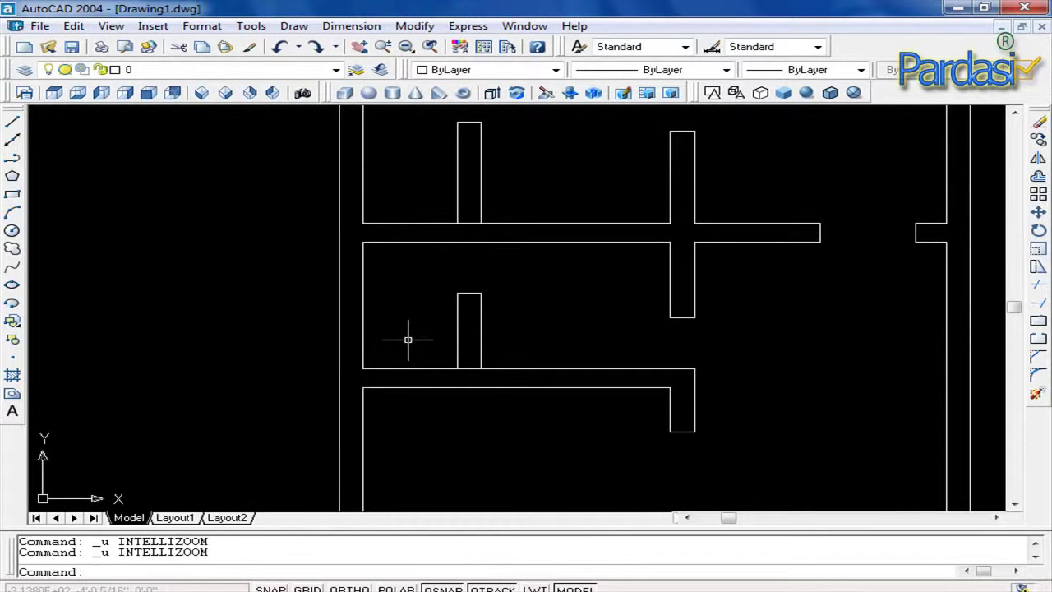
key("ctrl+a")
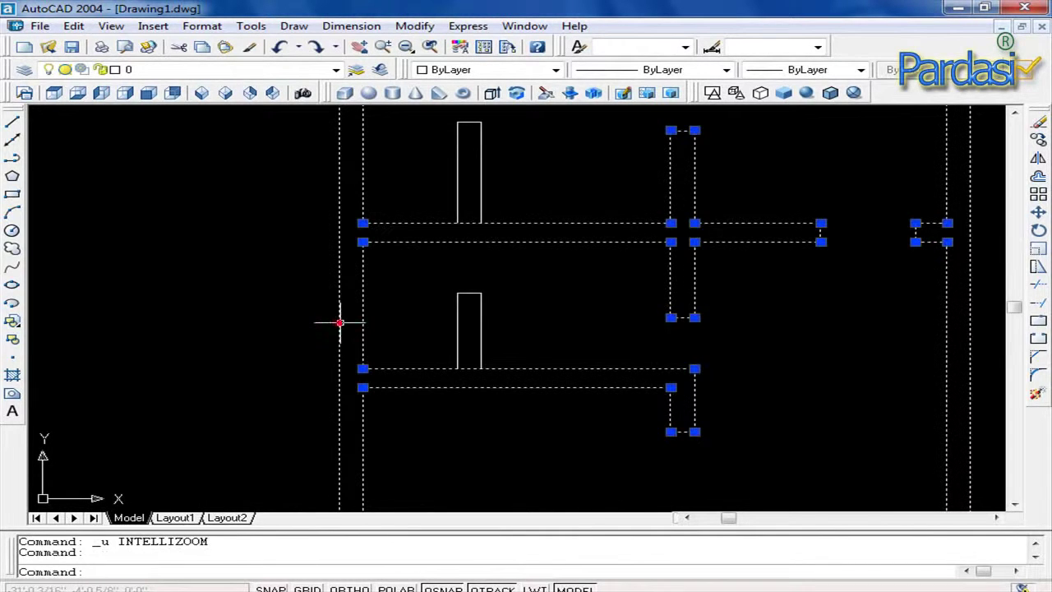
key("Escape")
key("ctrl+z")
key("ctrl+z")
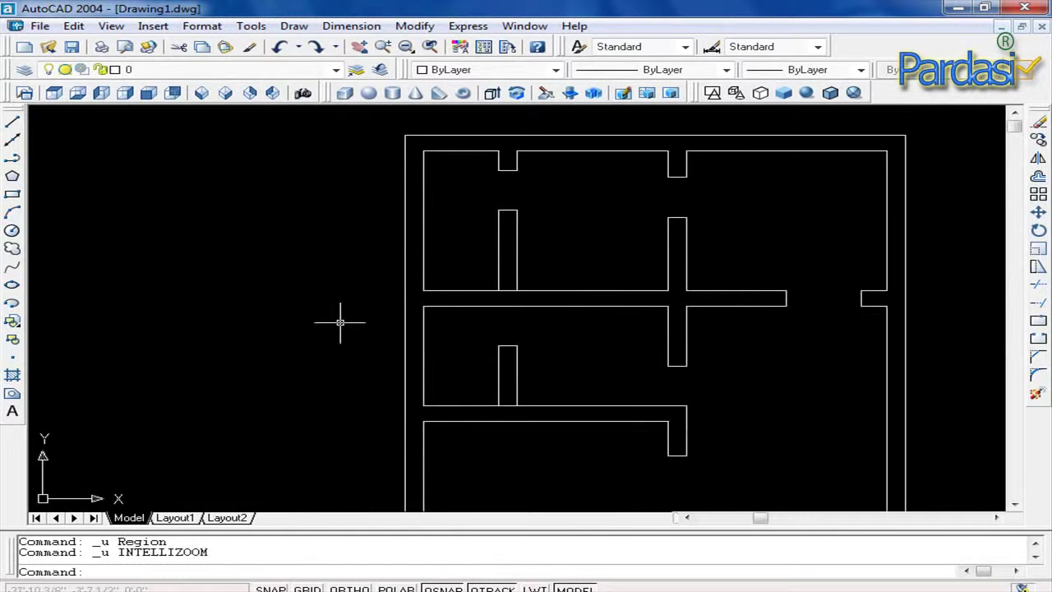
key("ctrl+z")
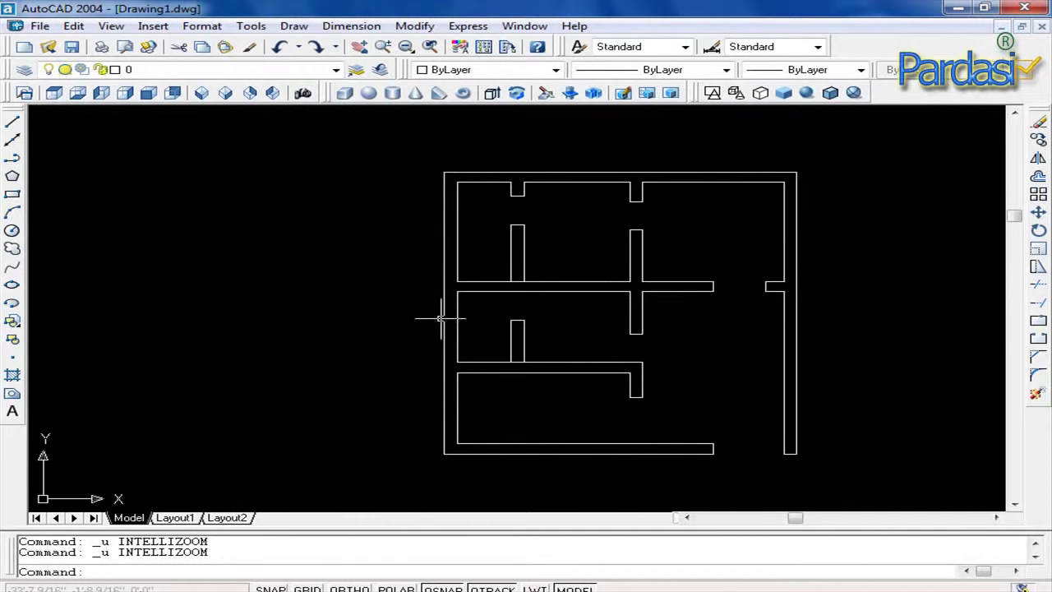
key("ctrl+a")
key("Escape")
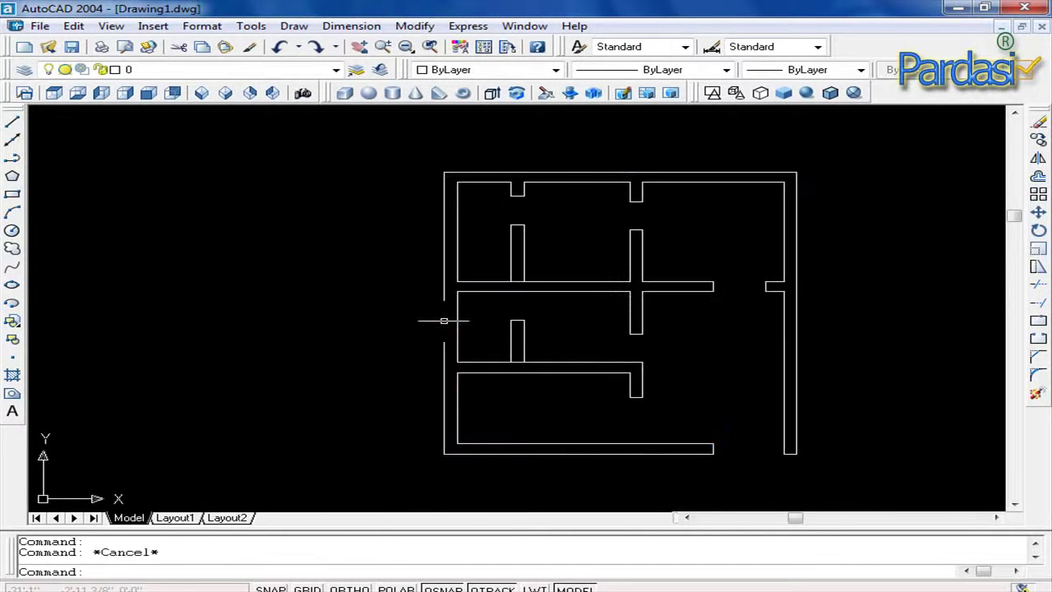
key("ctrl+z")
key("ctrl+z")
key("ctrl+z")
key("ctrl+z")
Trim the bottom closing lines of the upper and lower interior wall stubs
left_click(444, 321)
key("Escape")
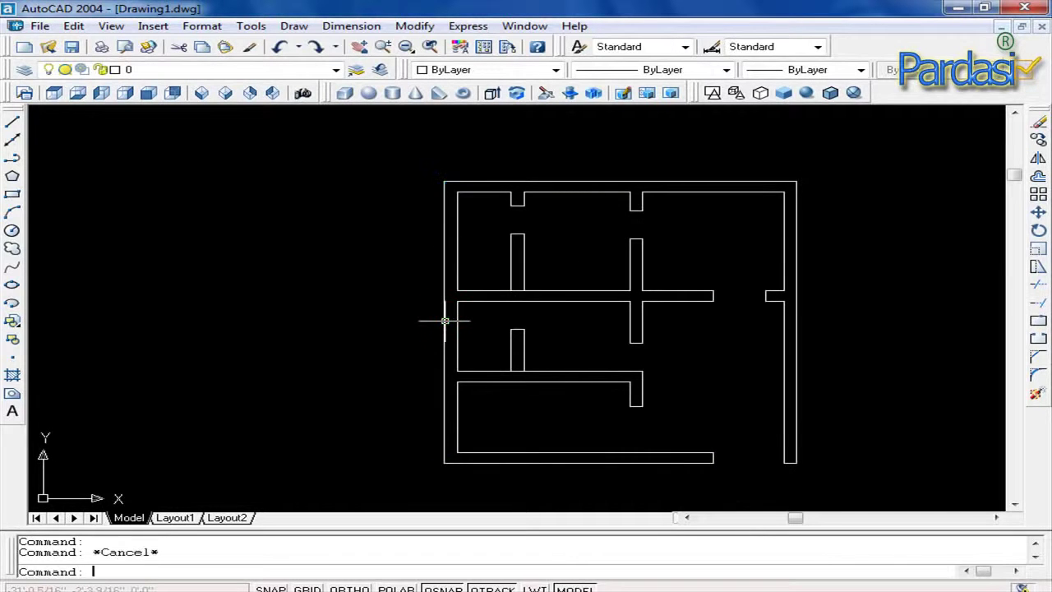
type("tr")
key("Return")
key("Return")
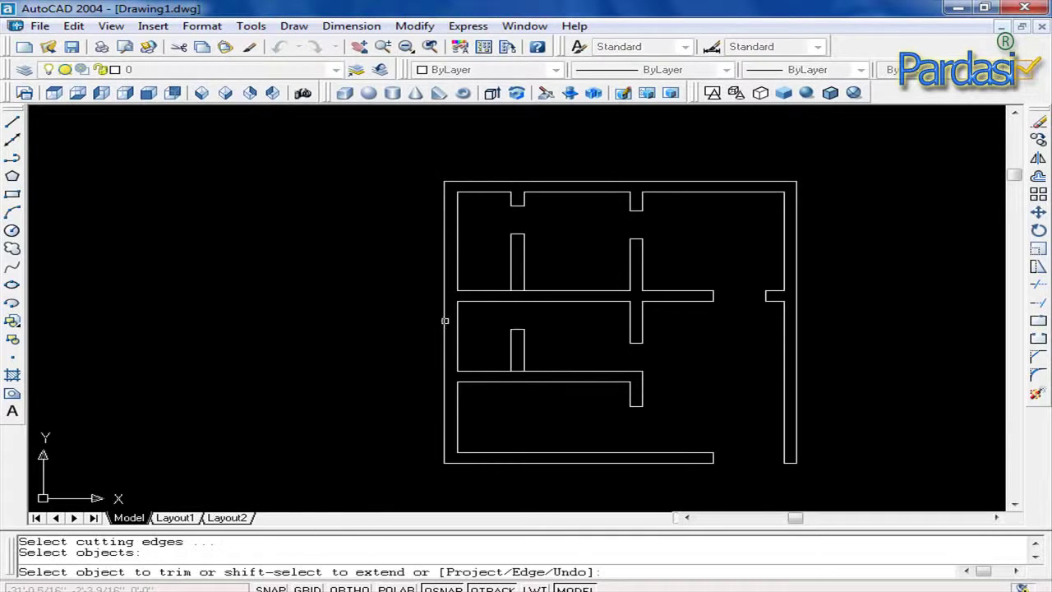
left_click(517, 293)
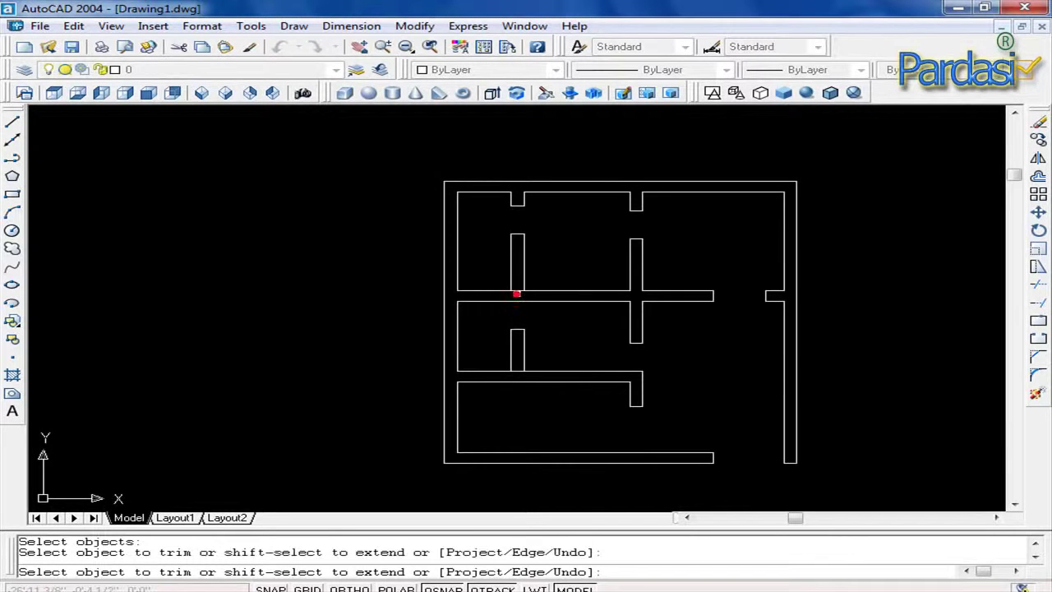
left_click(516, 292)
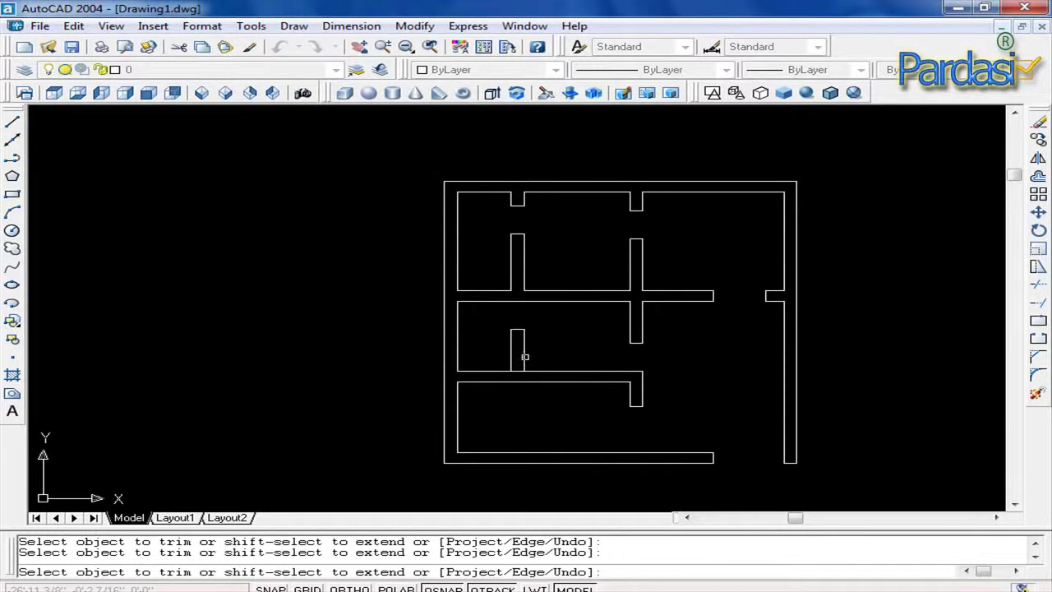
left_click(517, 371)
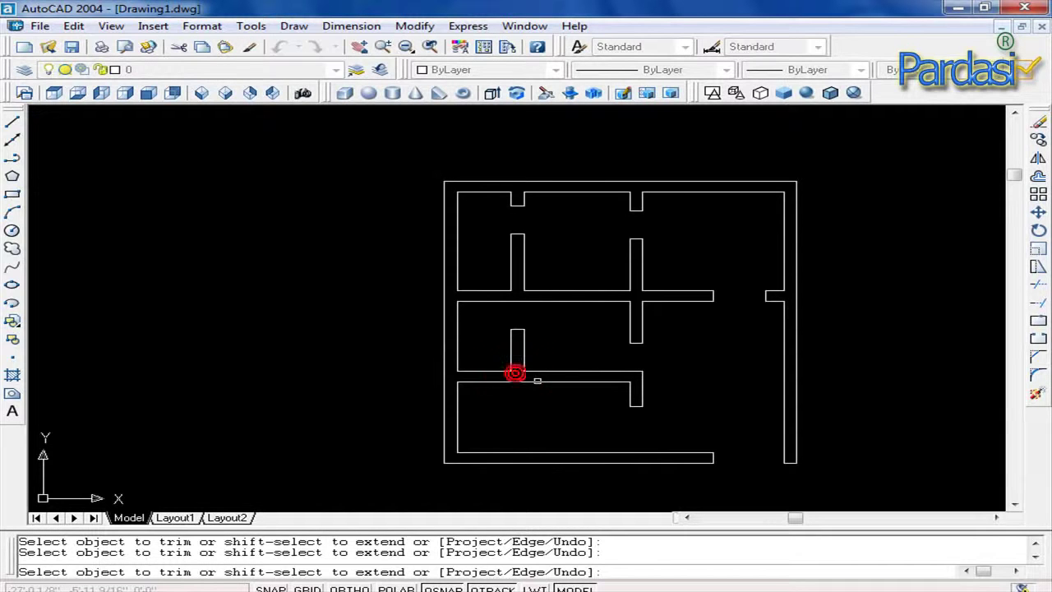
key("Escape")
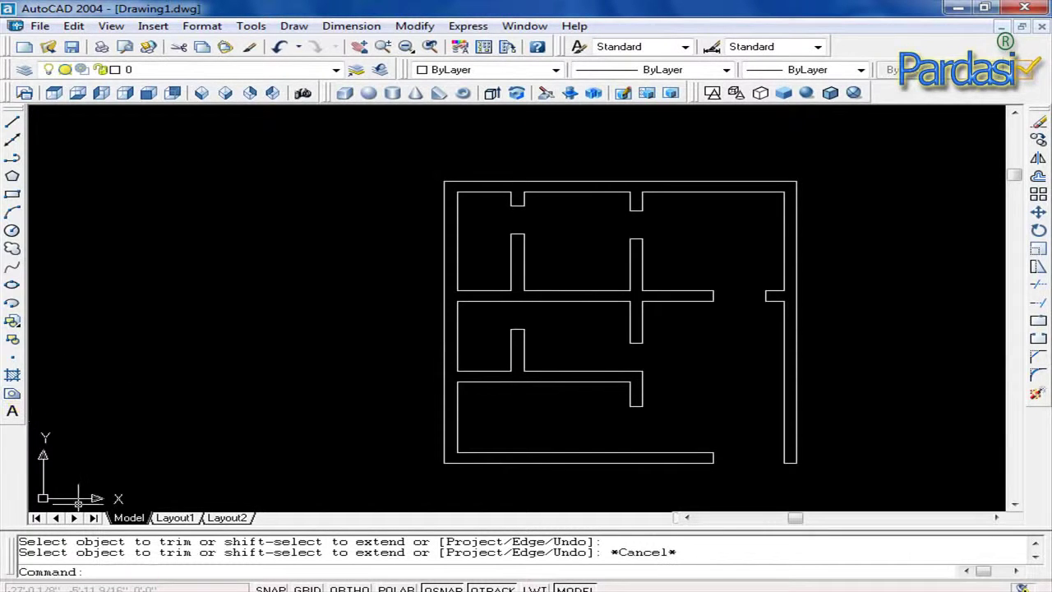
left_click(151, 573)
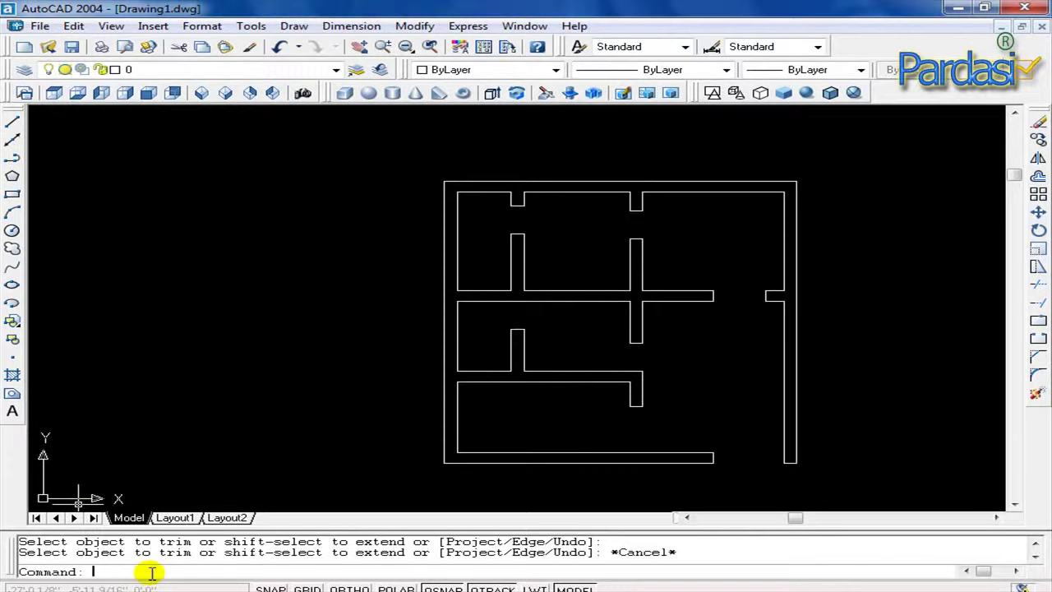
type("reg")
Create one region from a window around the whole floor plan and check it
key("Return")
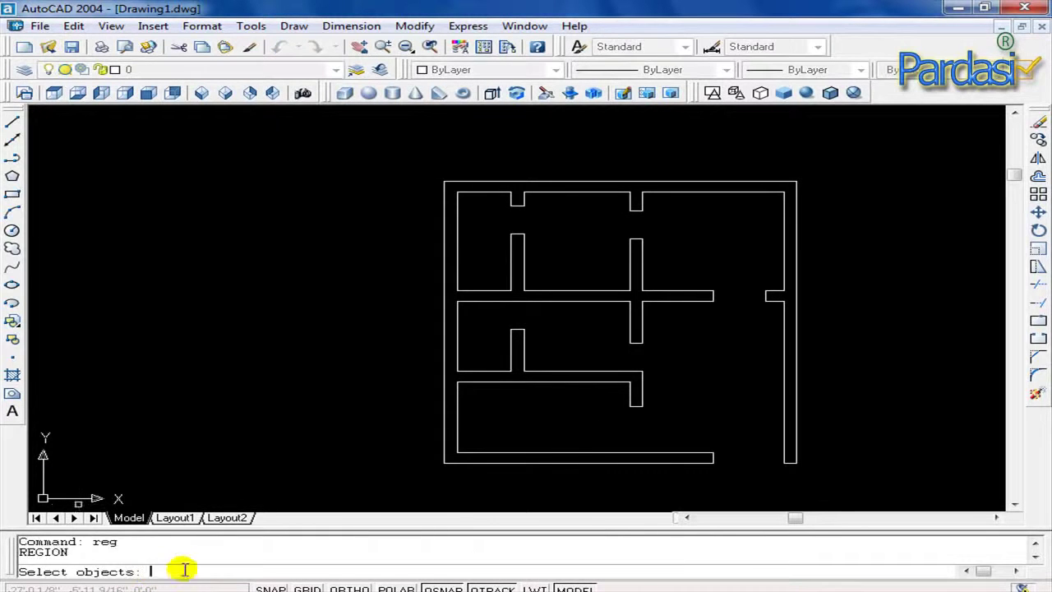
left_click(855, 130)
left_click(320, 501)
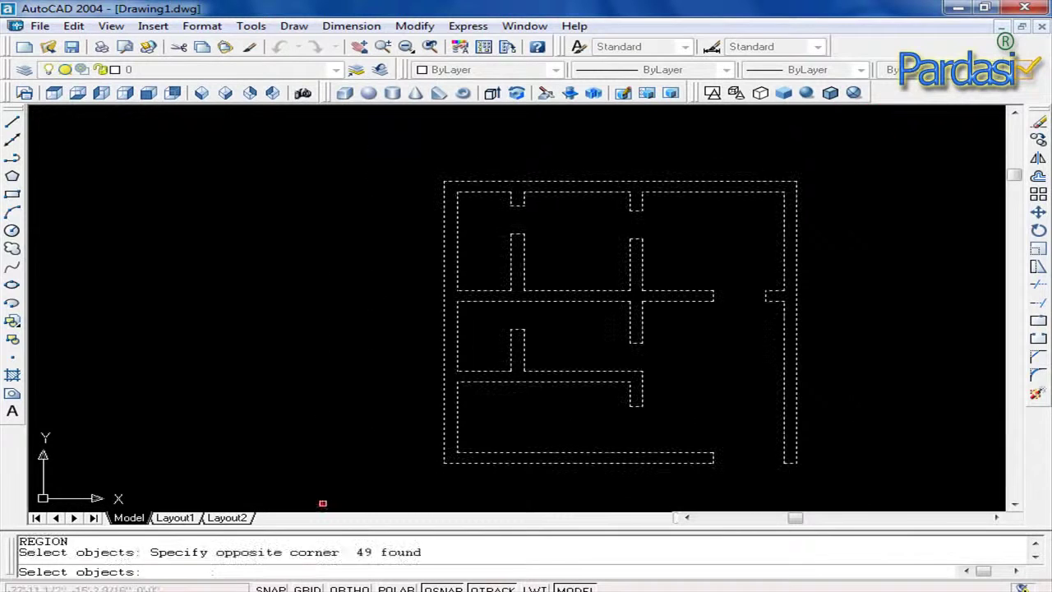
key("Return")
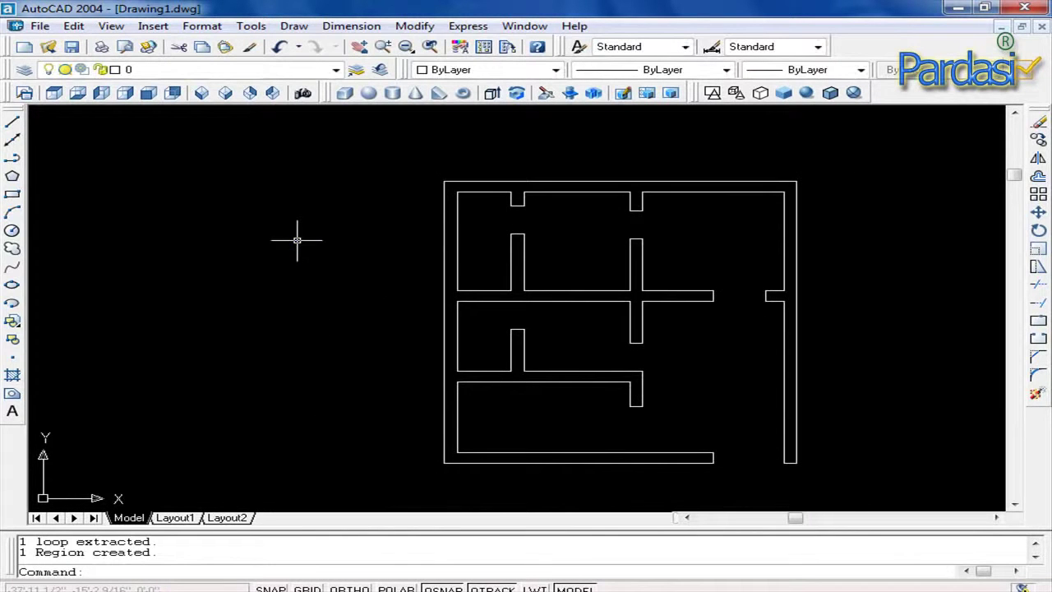
left_click(444, 230)
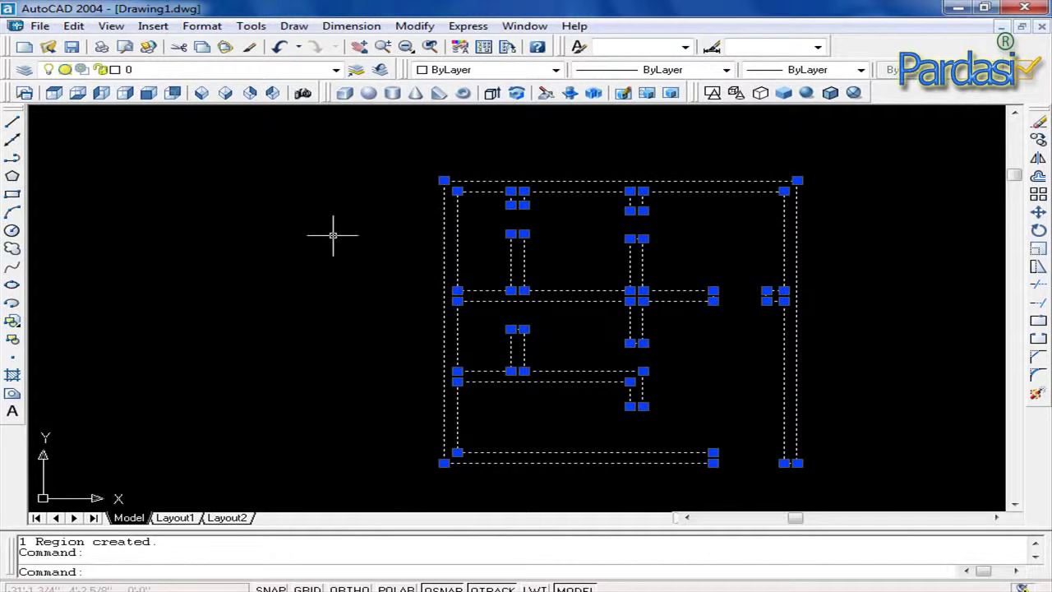
key("Escape")
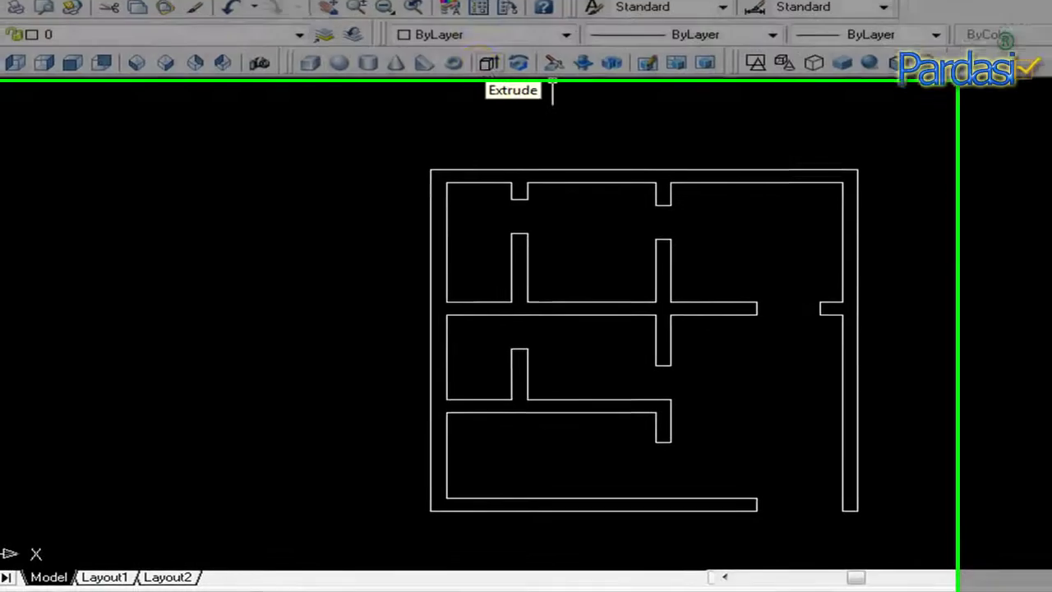
Extrude the floor-plan outline 10' high with zero taper angle
type("ex")
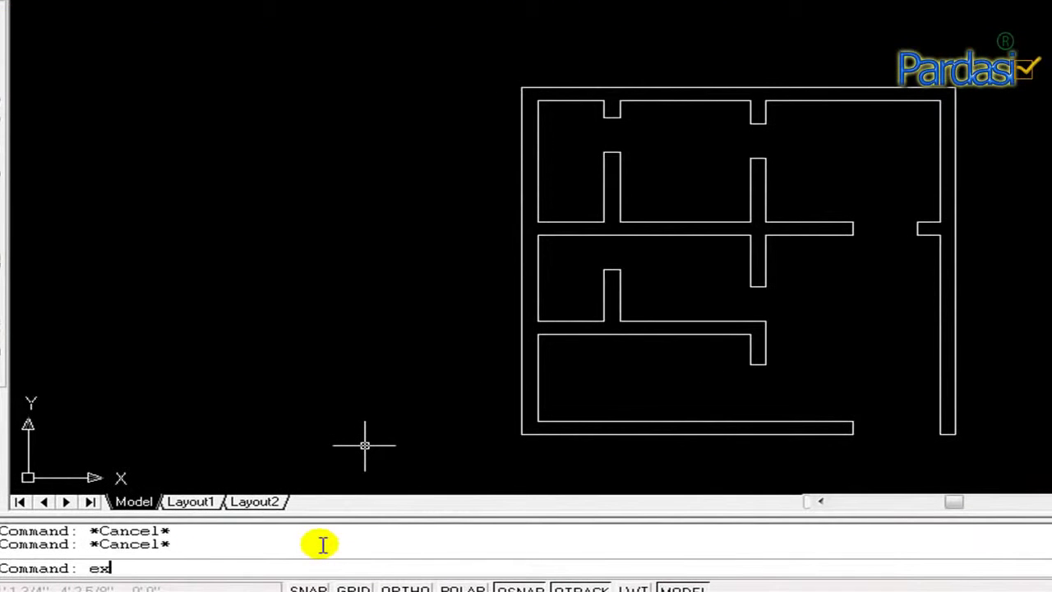
type("t")
key("Return")
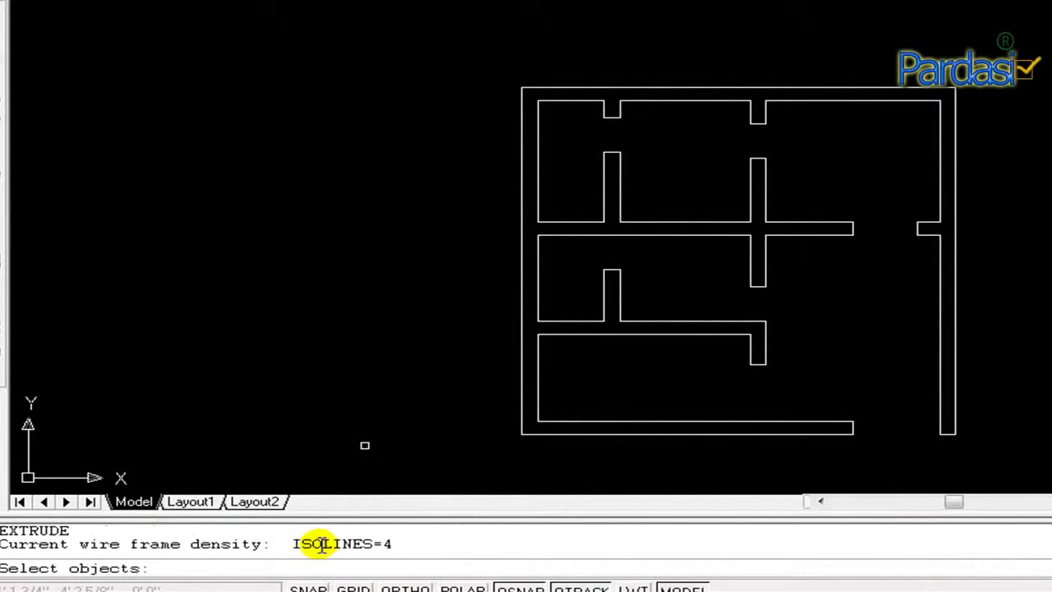
left_click(1044, 23)
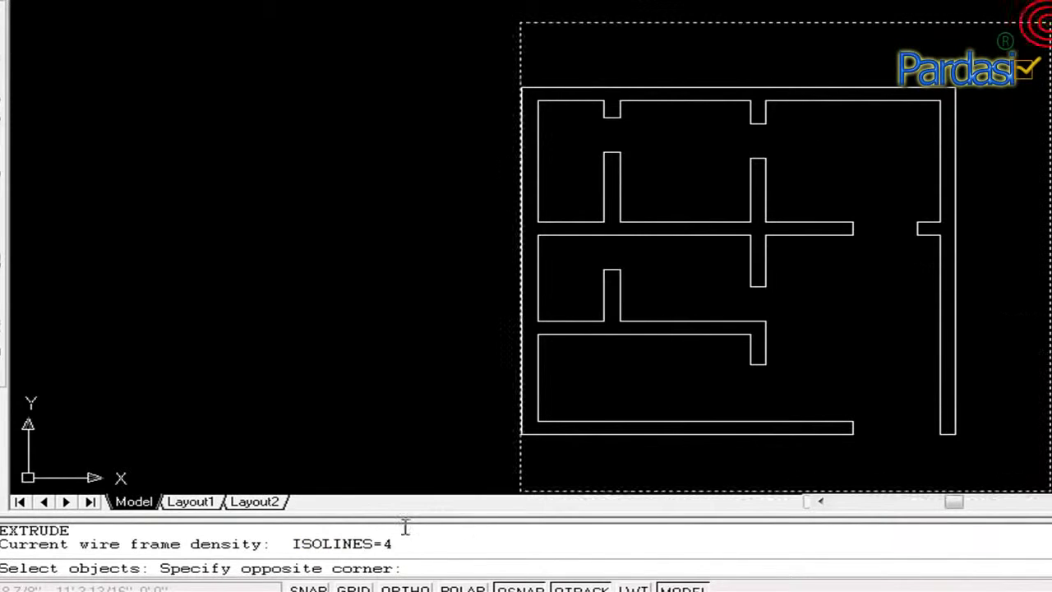
left_click(413, 463)
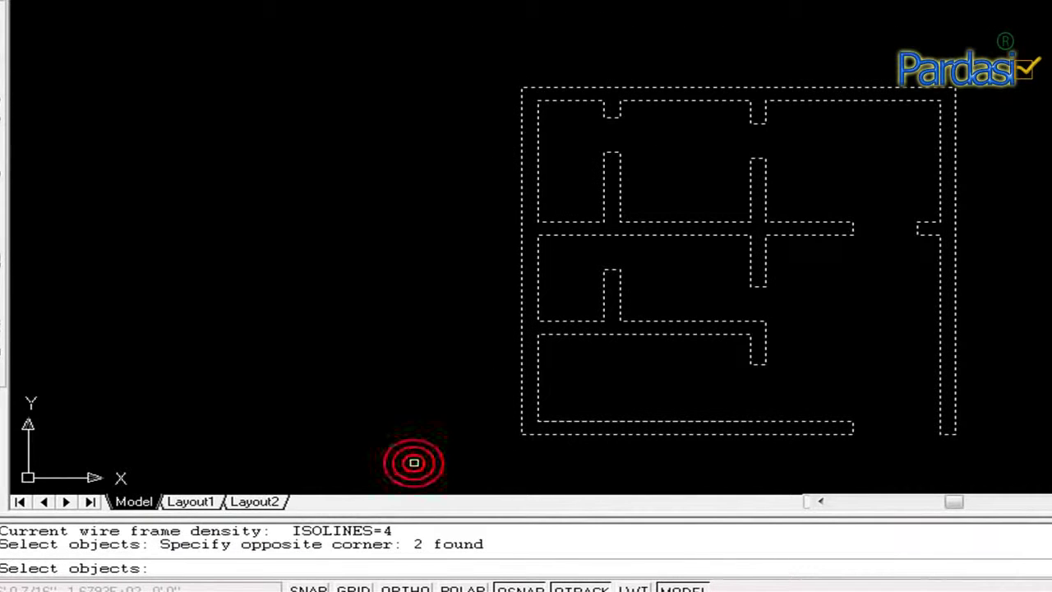
right_click(365, 326)
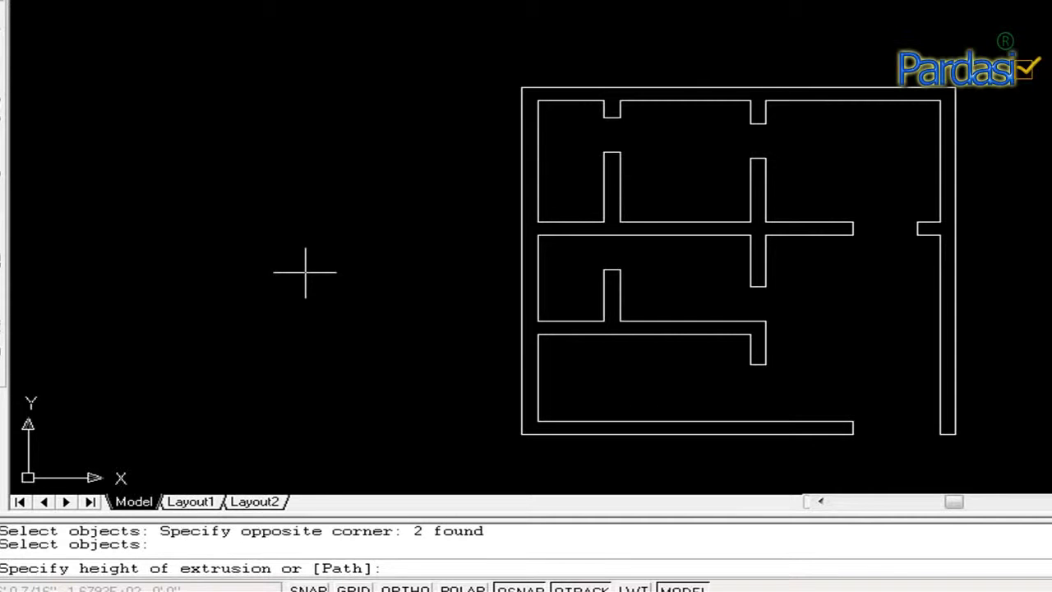
type("10")
key("Return")
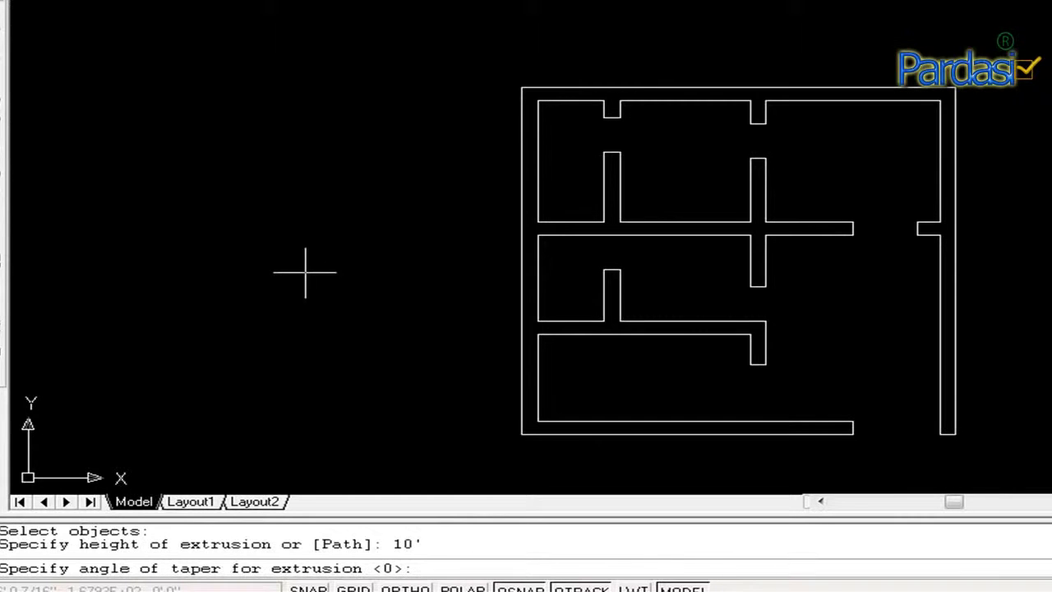
key("Return")
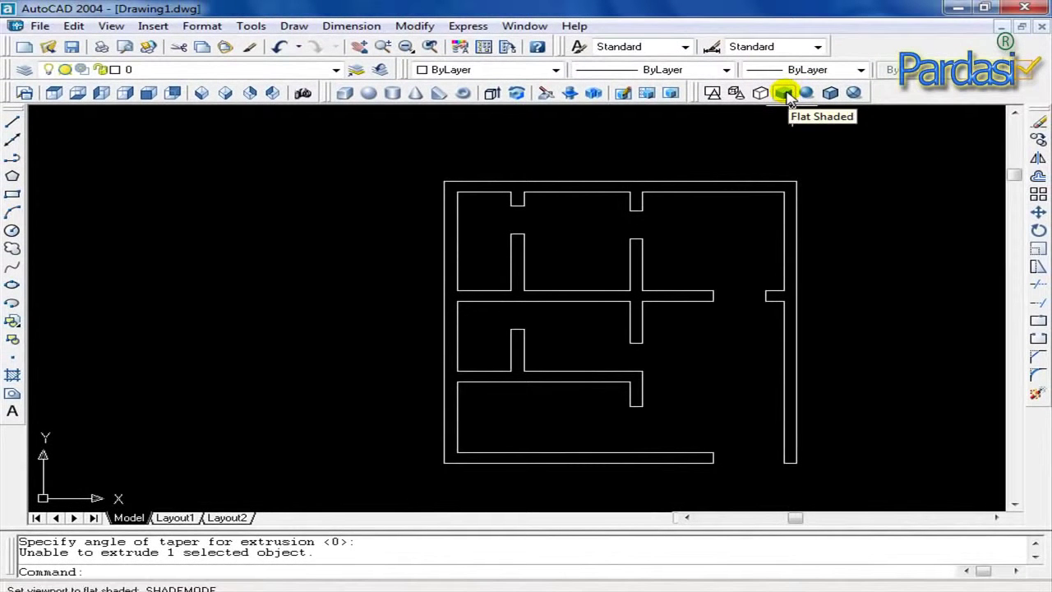
Flat-shade the walls in SW isometric, compare NW and NE isometric, then return to SW
left_click(784, 93)
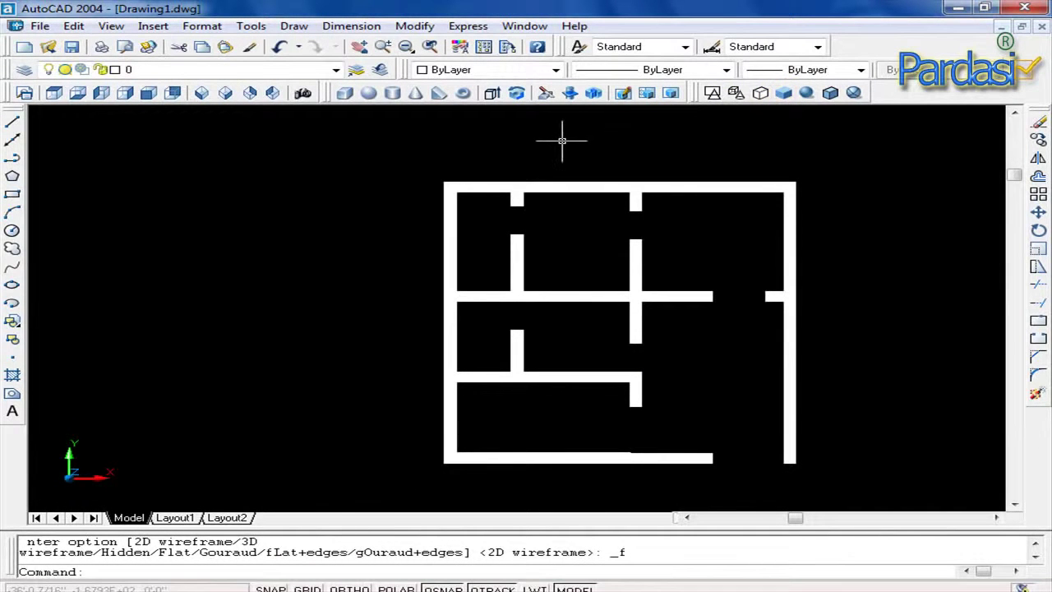
left_click(203, 93)
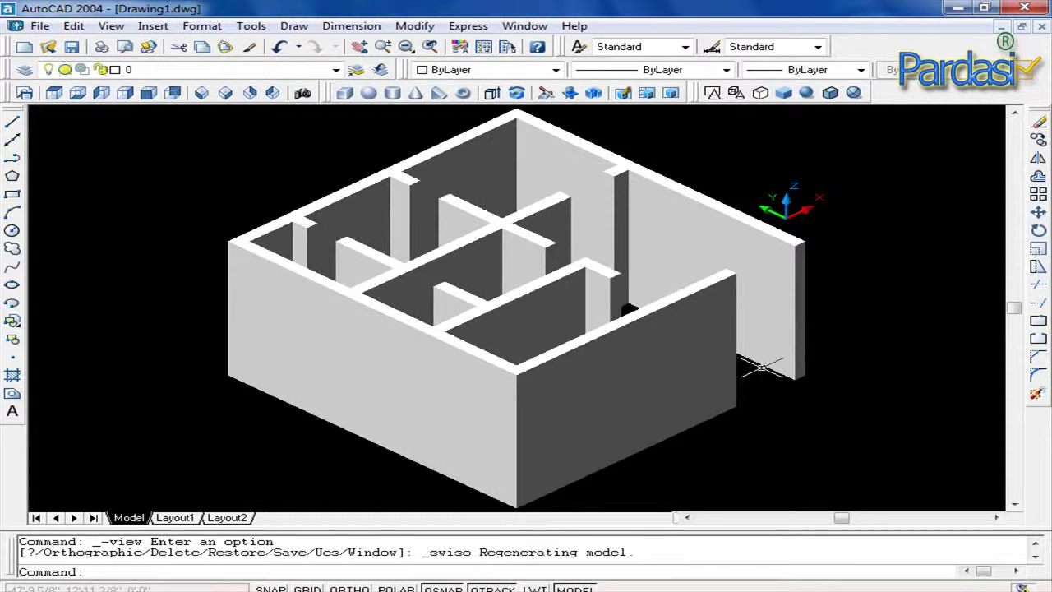
left_click(651, 311)
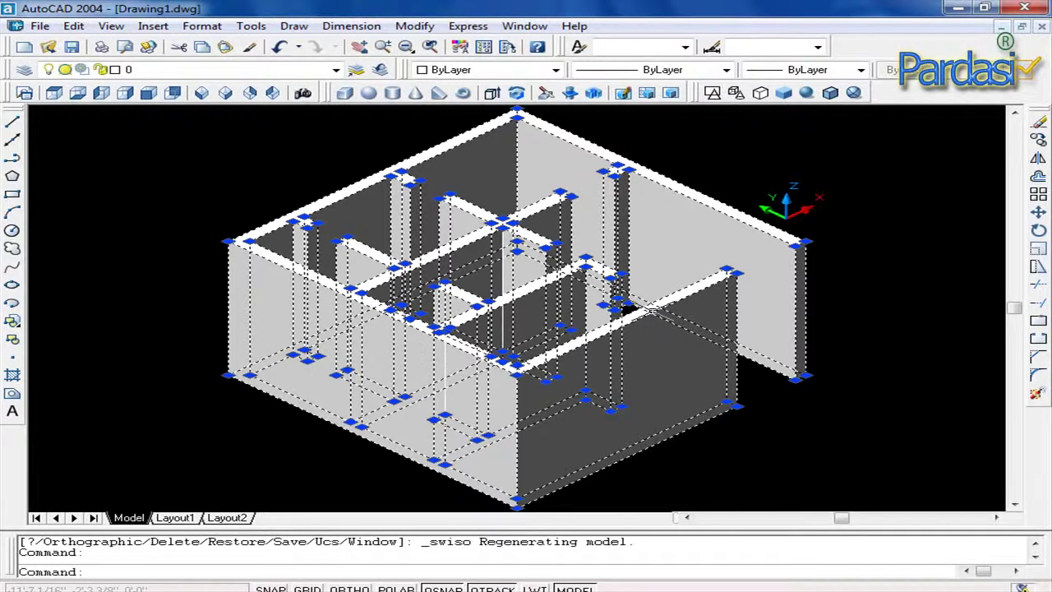
key("Escape")
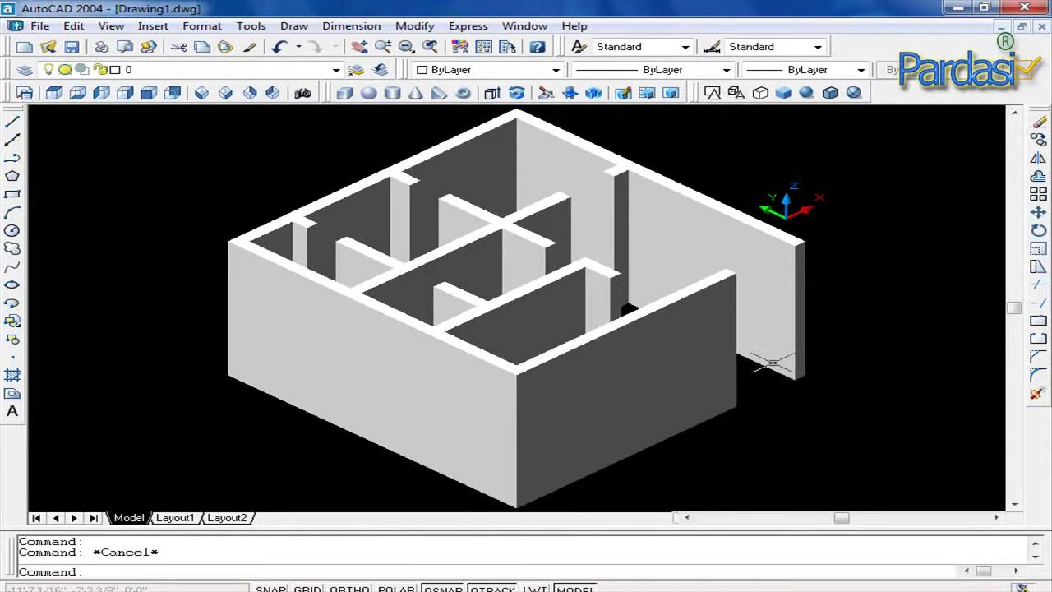
left_click(272, 93)
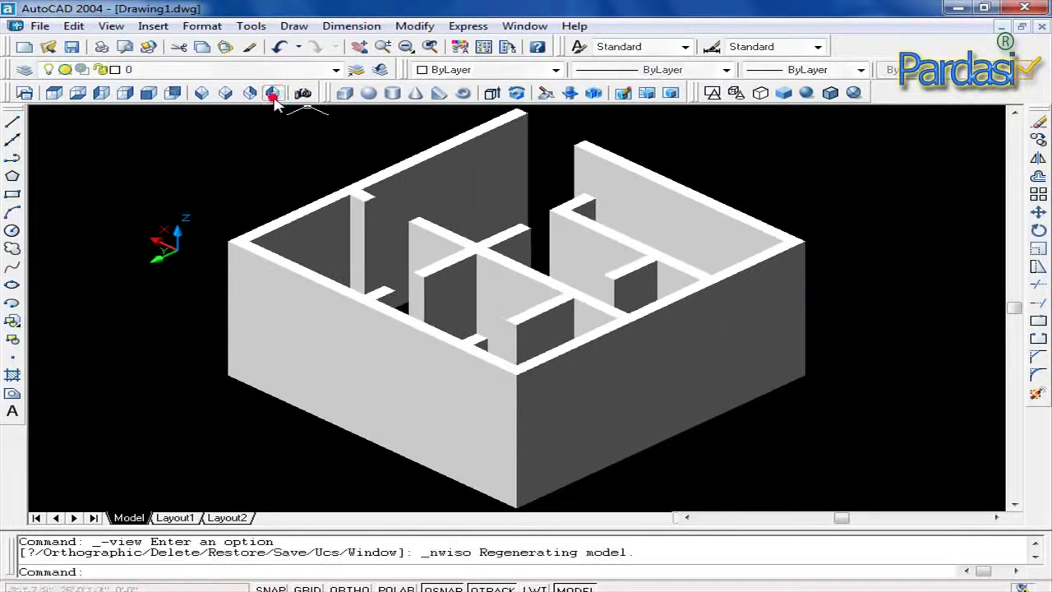
left_click(249, 92)
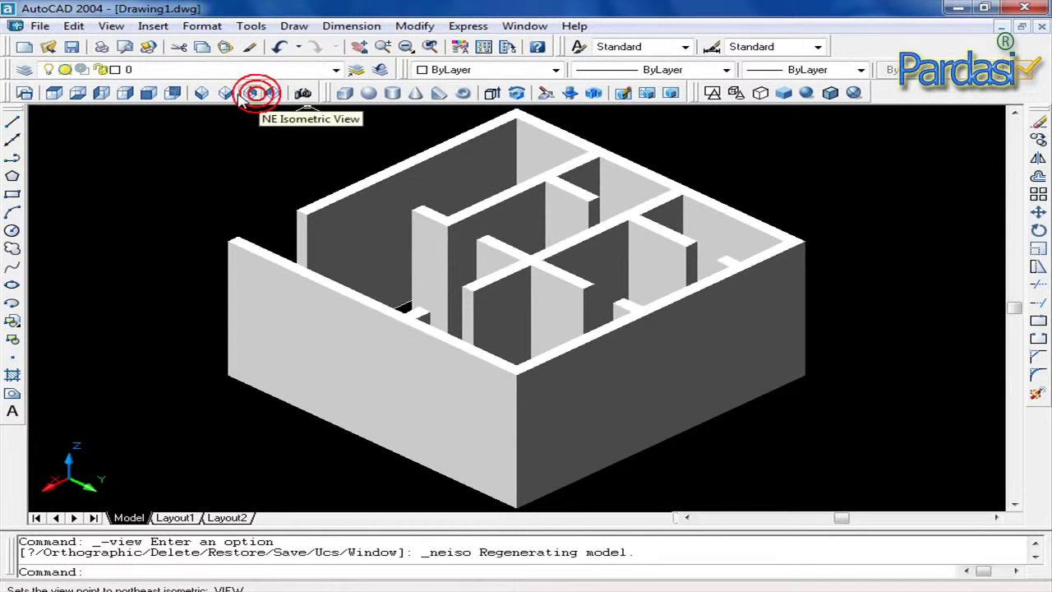
left_click(203, 92)
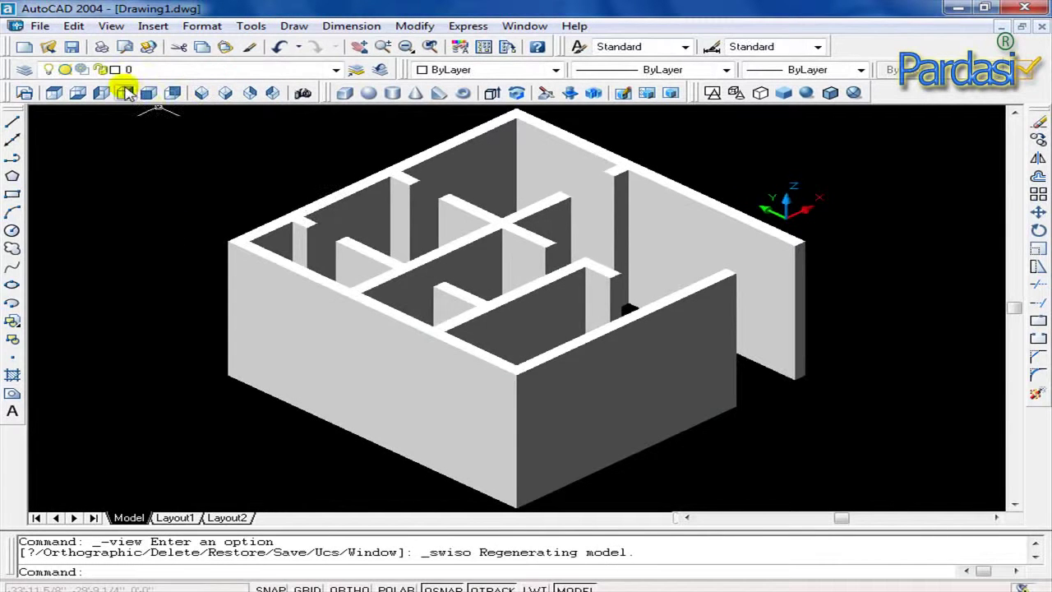
Enable the 3D Orbit toolbar and dock it beside the top toolbars
right_click(336, 45)
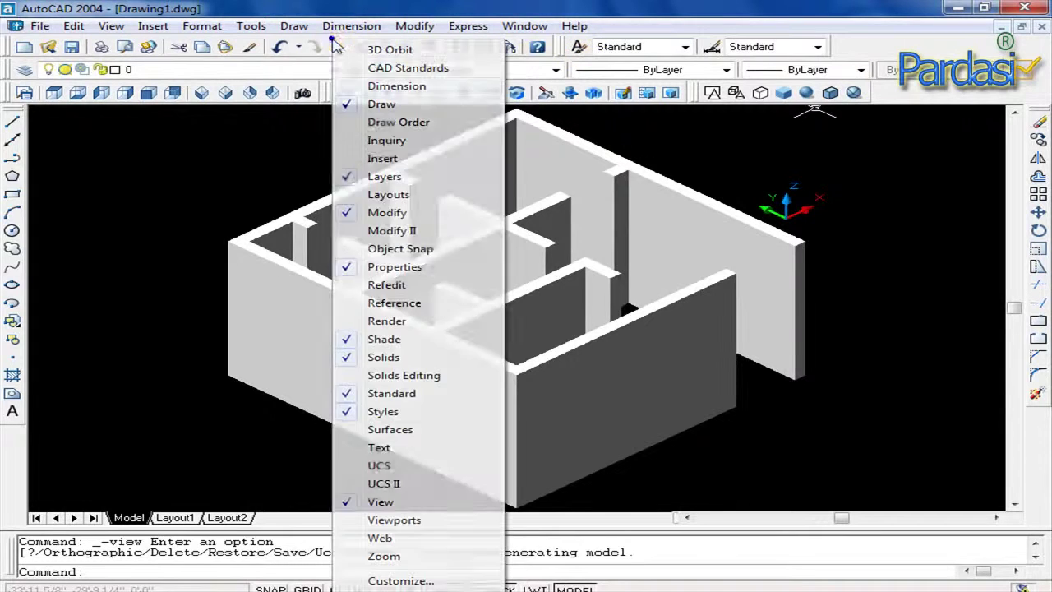
left_click(431, 51)
mouse_move(320, 128)
left_mouse_down()
mouse_move(825, 97)
mouse_move(919, 48)
left_mouse_up()
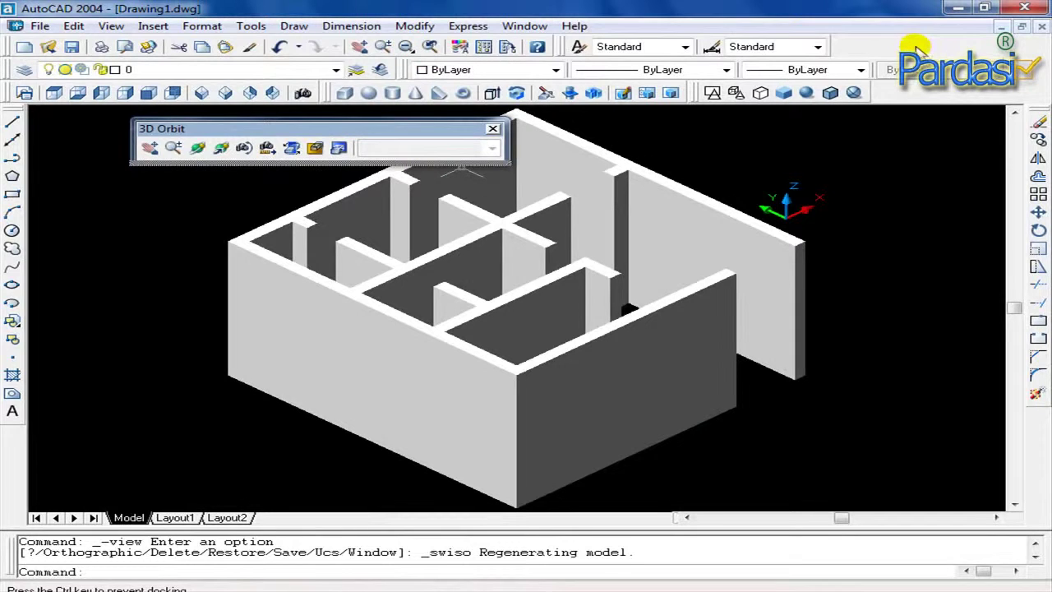
left_click_drag(919, 48, 912, 48)
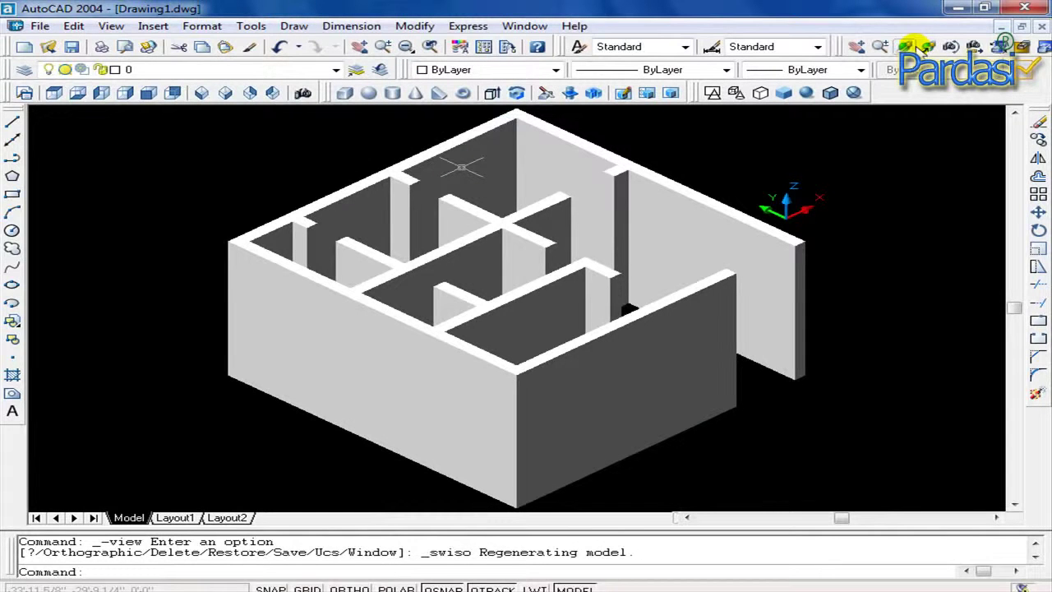
Tumble the walled model around with 3D Orbit, then return to Top view
left_click(904, 46)
mouse_move(633, 273)
left_mouse_down()
mouse_move(529, 266)
mouse_move(515, 404)
mouse_move(469, 341)
mouse_move(526, 305)
mouse_move(697, 246)
mouse_move(568, 275)
mouse_move(578, 235)
mouse_move(645, 268)
mouse_move(585, 318)
mouse_move(557, 305)
mouse_move(564, 331)
mouse_move(547, 374)
mouse_move(601, 298)
mouse_move(658, 291)
mouse_move(501, 301)
mouse_move(569, 306)
mouse_move(468, 348)
mouse_move(443, 341)
left_mouse_up()
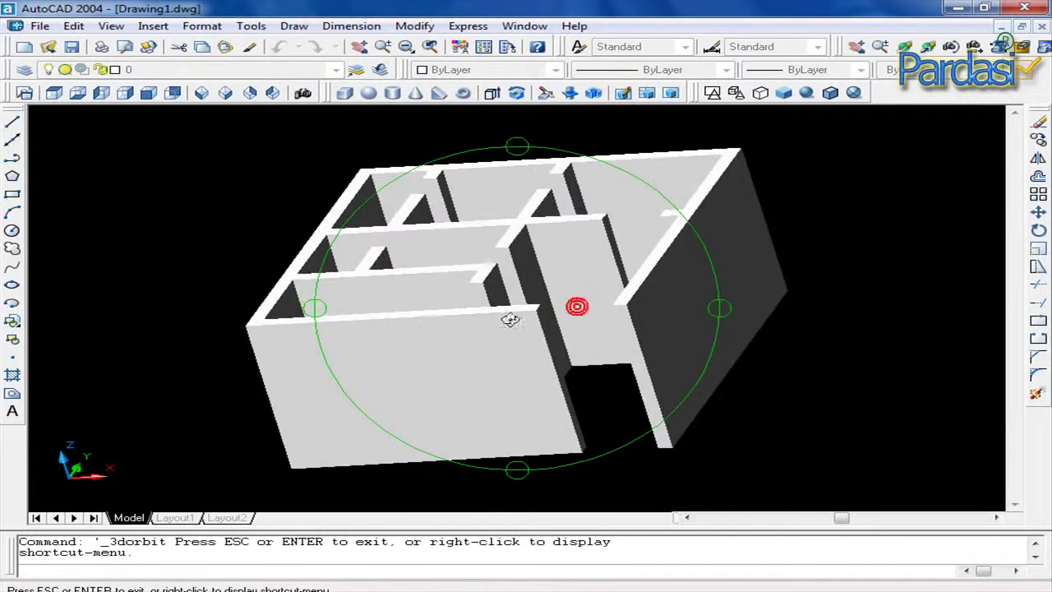
mouse_move(616, 311)
left_mouse_down()
mouse_move(512, 341)
mouse_move(548, 308)
mouse_move(597, 289)
mouse_move(528, 347)
mouse_move(512, 334)
mouse_move(498, 403)
mouse_move(525, 406)
left_mouse_up()
mouse_move(654, 328)
left_mouse_down()
mouse_move(630, 370)
mouse_move(677, 366)
mouse_move(641, 381)
mouse_move(650, 275)
mouse_move(655, 293)
left_mouse_up()
left_click_drag(609, 384, 590, 306)
mouse_move(554, 392)
left_mouse_down()
mouse_move(552, 346)
mouse_move(564, 359)
mouse_move(636, 348)
left_mouse_up()
mouse_move(560, 388)
left_mouse_down()
mouse_move(630, 341)
mouse_move(587, 403)
left_mouse_up()
mouse_move(699, 343)
left_mouse_down()
mouse_move(686, 291)
mouse_move(695, 282)
mouse_move(699, 293)
mouse_move(662, 334)
left_mouse_up()
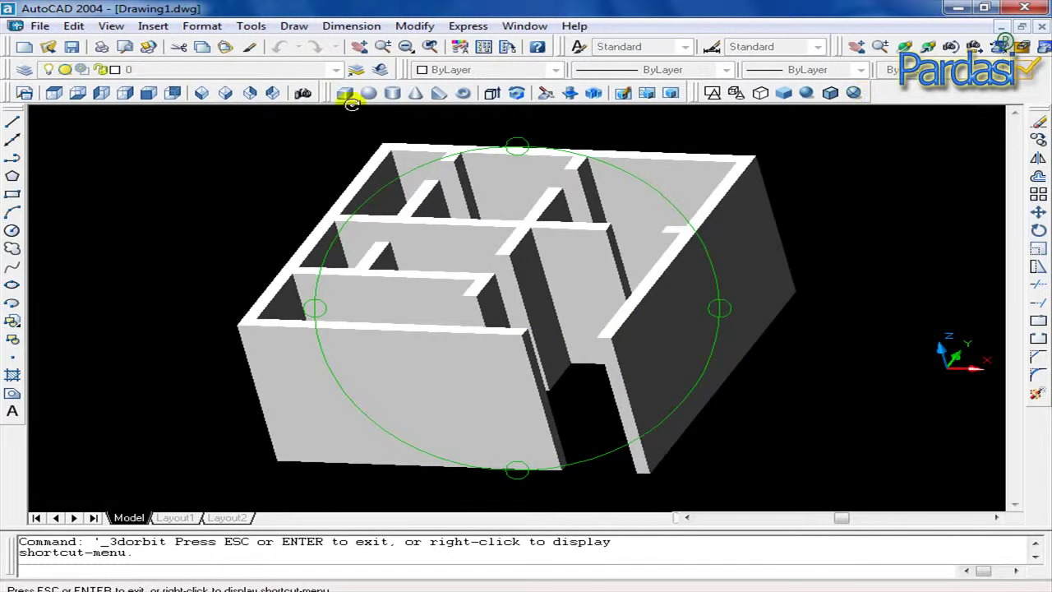
left_click(53, 92)
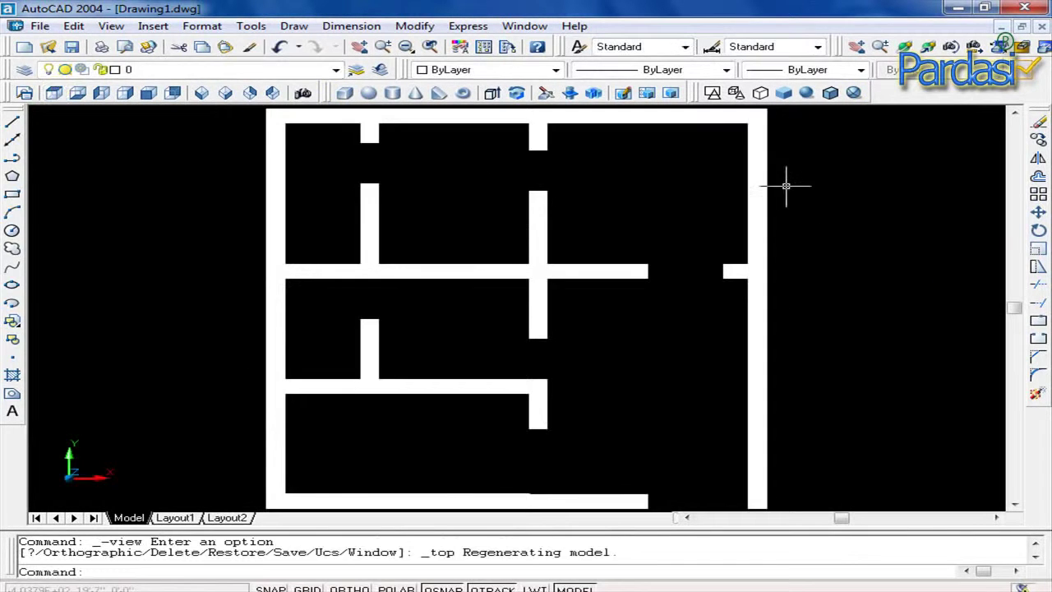
Try Hidden shading in SW isometric, then return to Top view in 2D wireframe
left_click(760, 93)
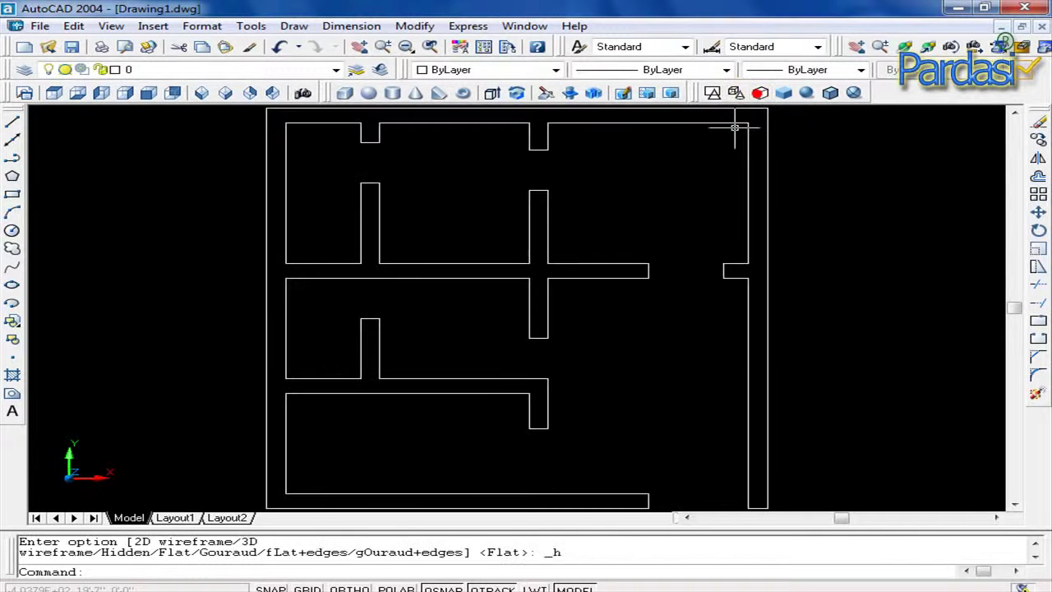
left_click(201, 93)
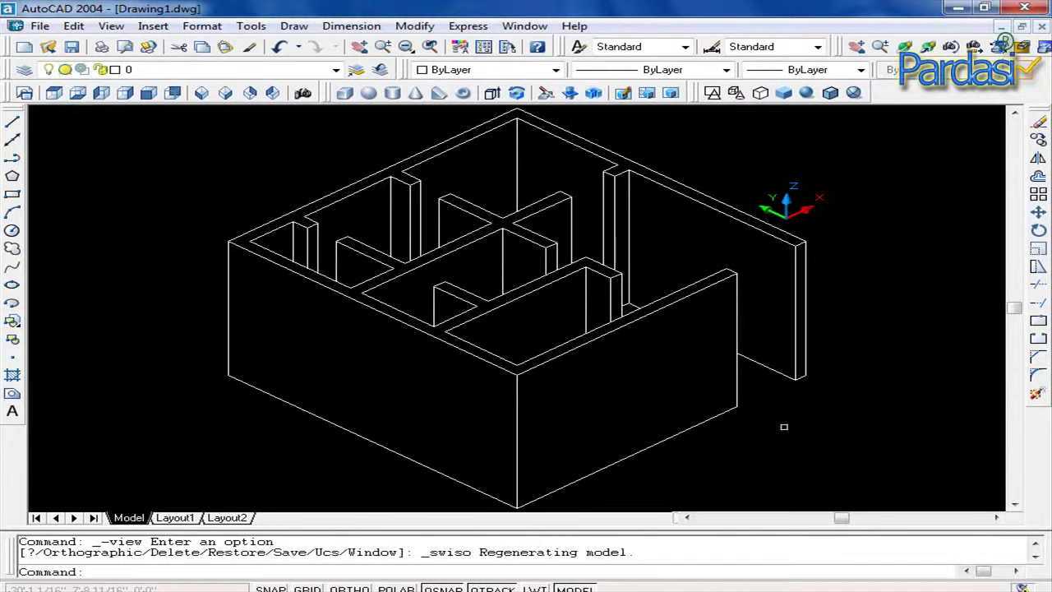
left_click(51, 93)
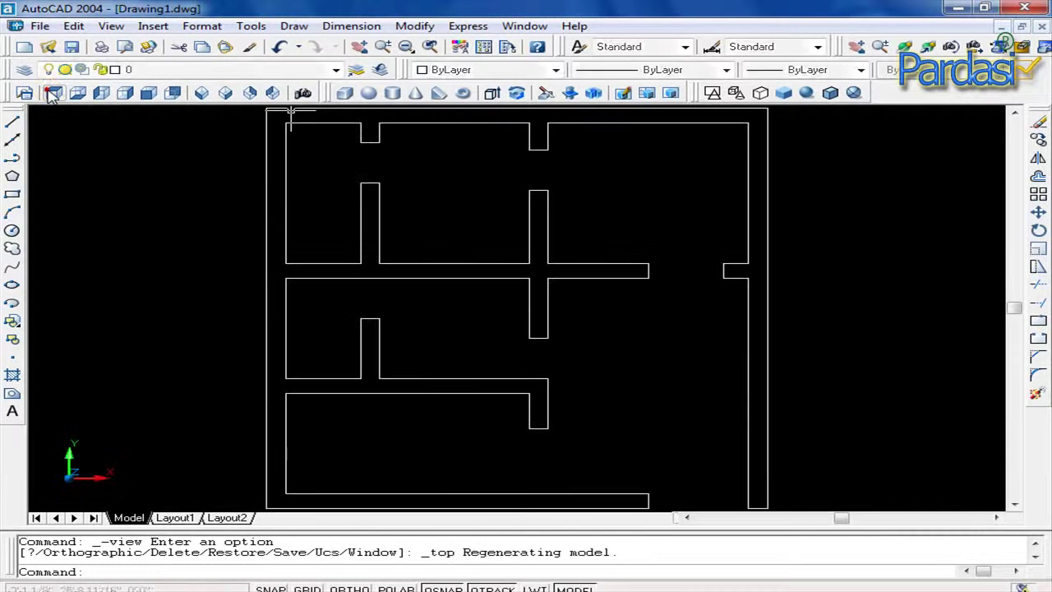
left_click(713, 95)
Zoom and pan the plan to frame the lower rooms
scroll(327, 142, "down", 4)
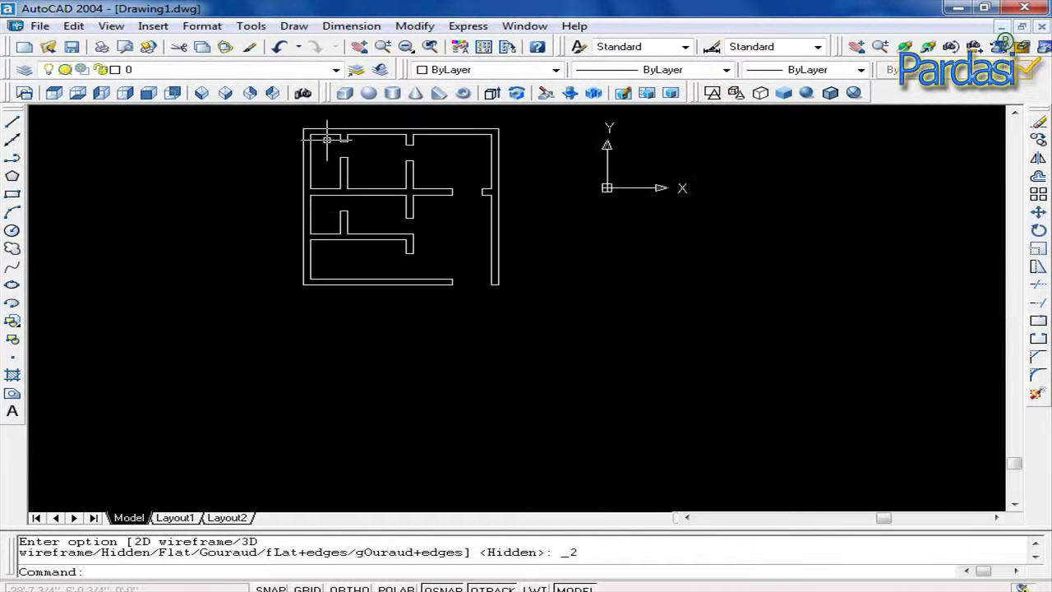
scroll(361, 177, "up", 2)
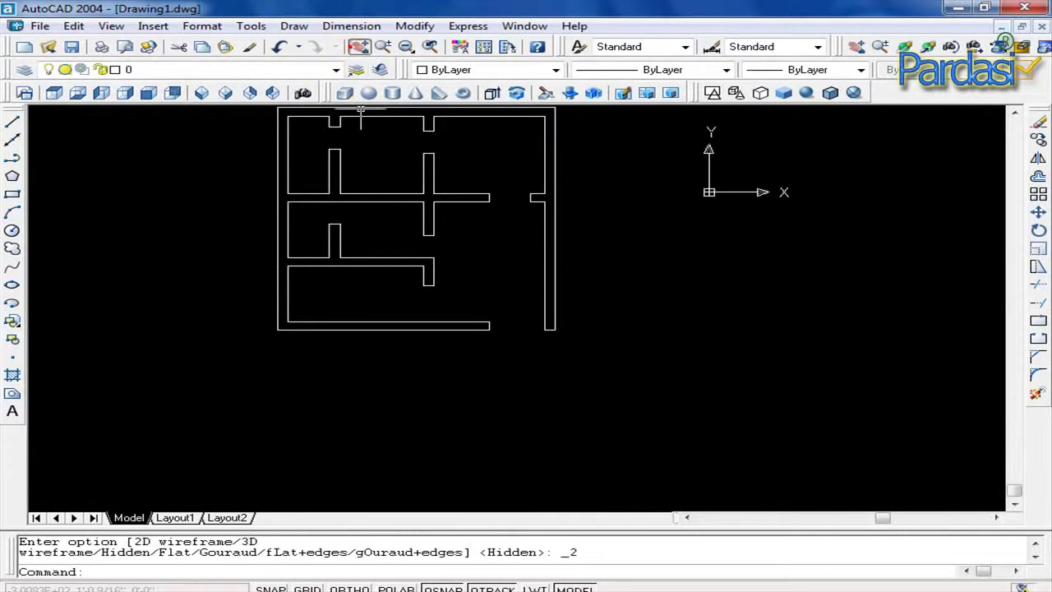
key("ctrl+a")
key("Escape")
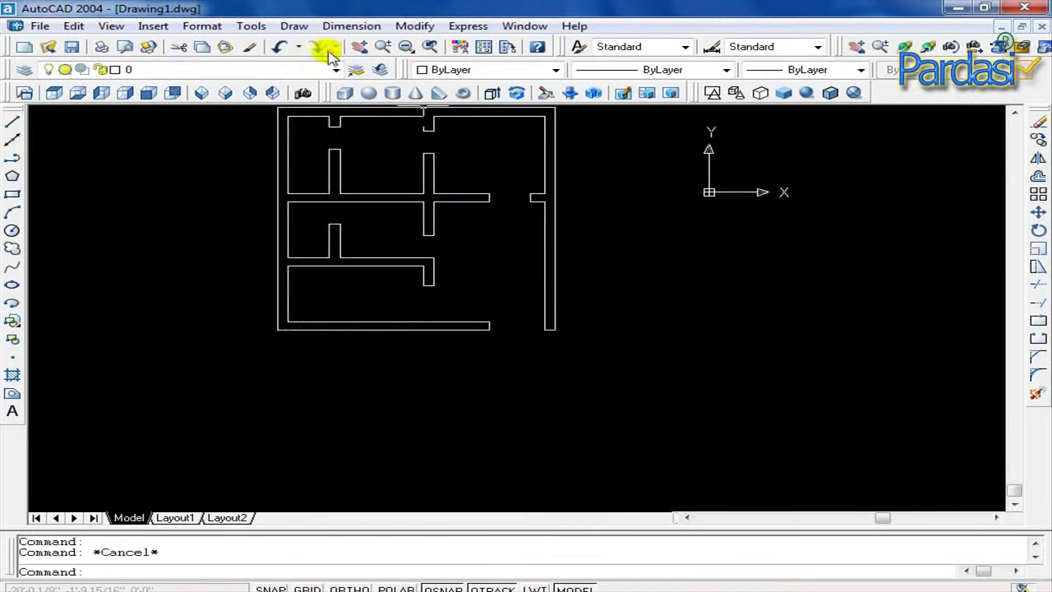
left_click(359, 46)
mouse_move(385, 139)
left_mouse_down()
mouse_move(440, 240)
mouse_move(453, 231)
left_mouse_up()
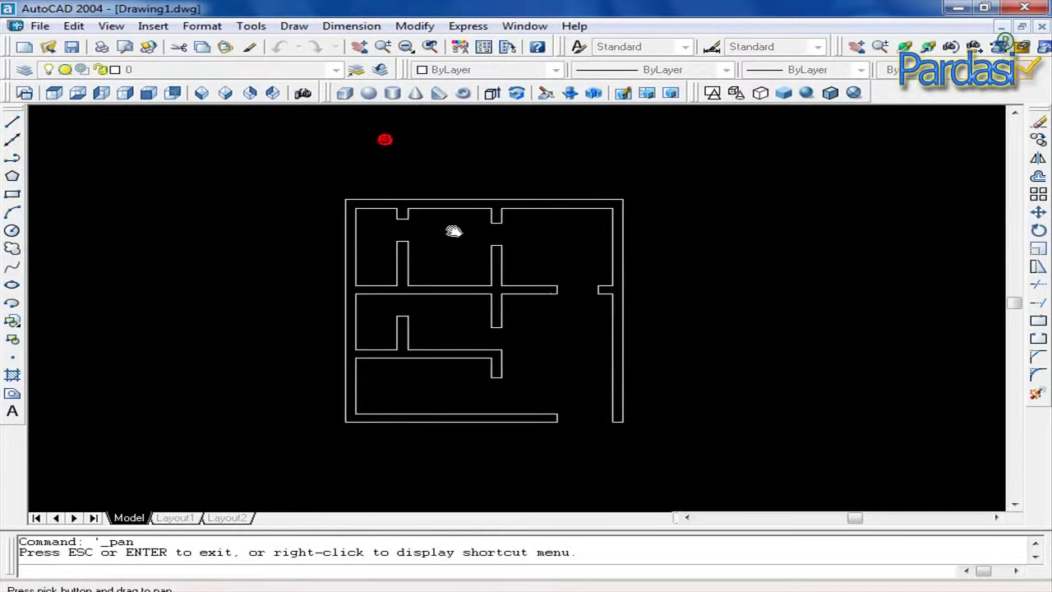
scroll(550, 273, "up", 3)
mouse_move(529, 327)
left_mouse_down()
mouse_move(531, 221)
mouse_move(526, 258)
mouse_move(526, 246)
left_mouse_up()
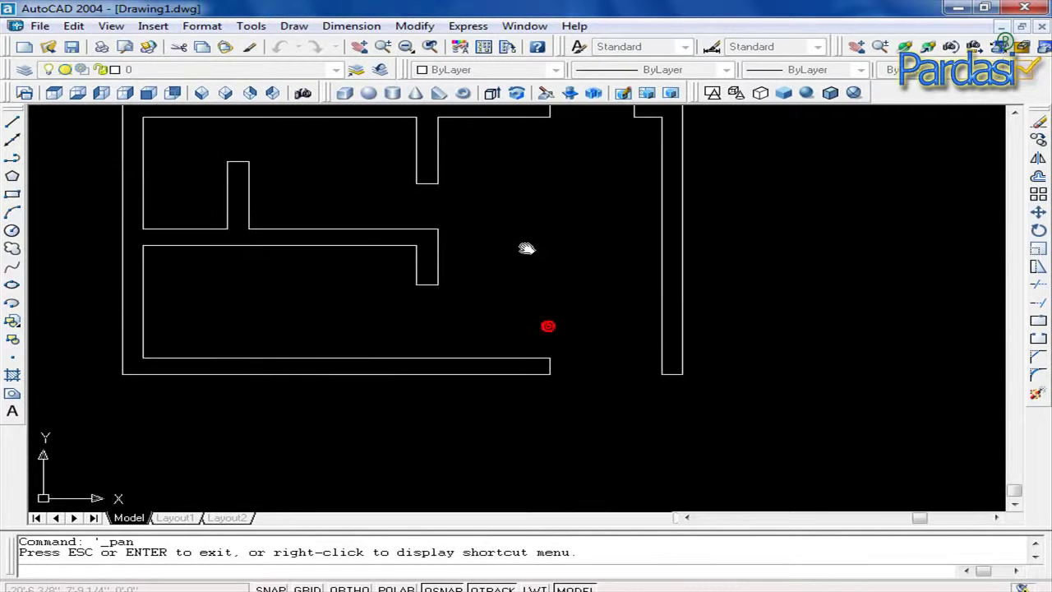
Draw a small circle just below the plan's bottom wall
left_click(12, 231)
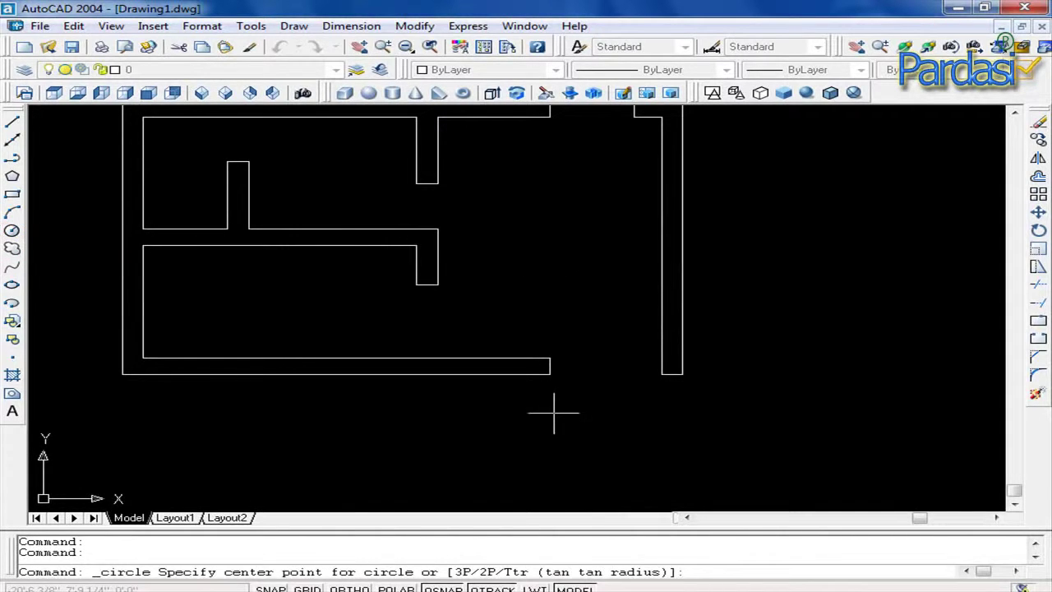
left_click(576, 438)
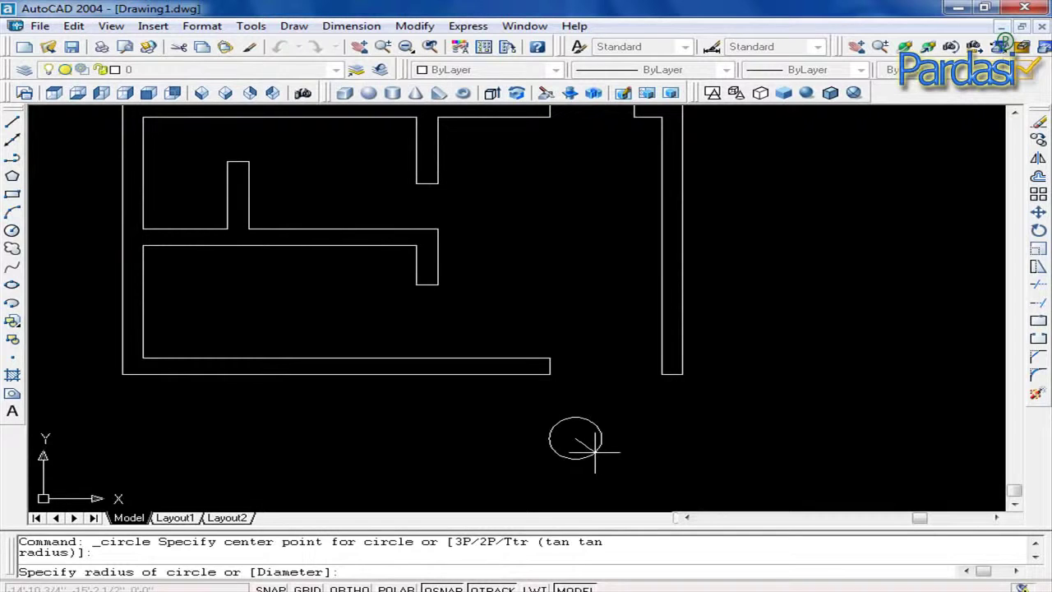
left_click(594, 451)
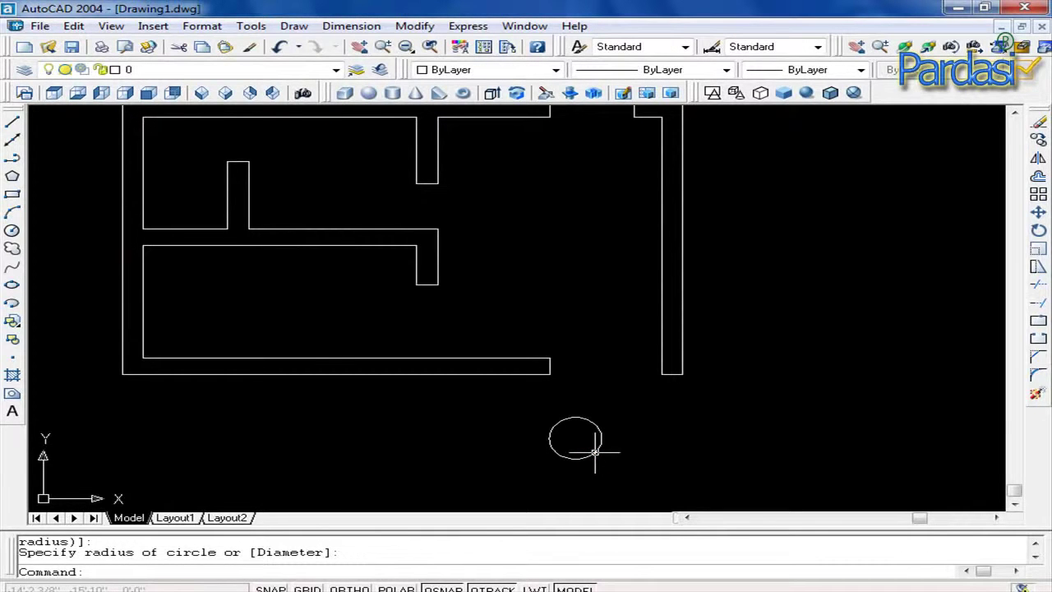
key("Escape")
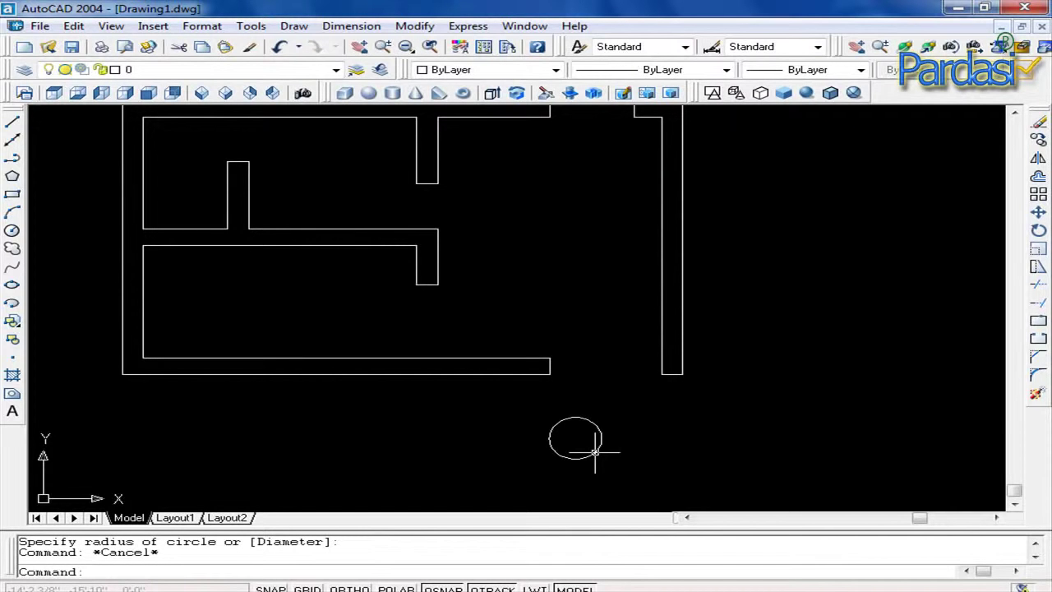
type("cp")
Copy the circle from its centre to a spot further right
key("Return")
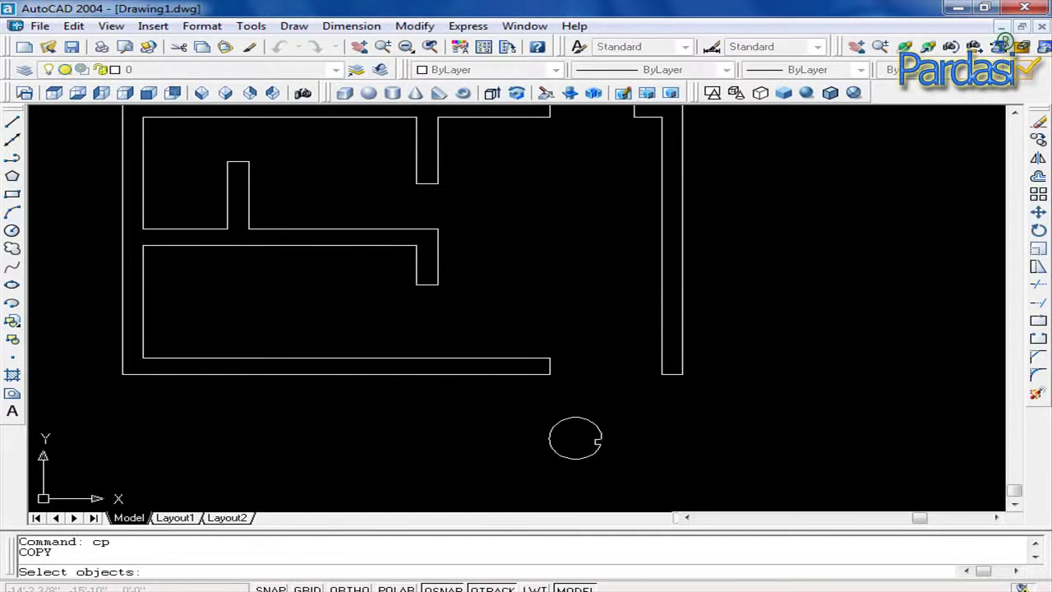
left_click(598, 440)
key("Return")
left_click(576, 438)
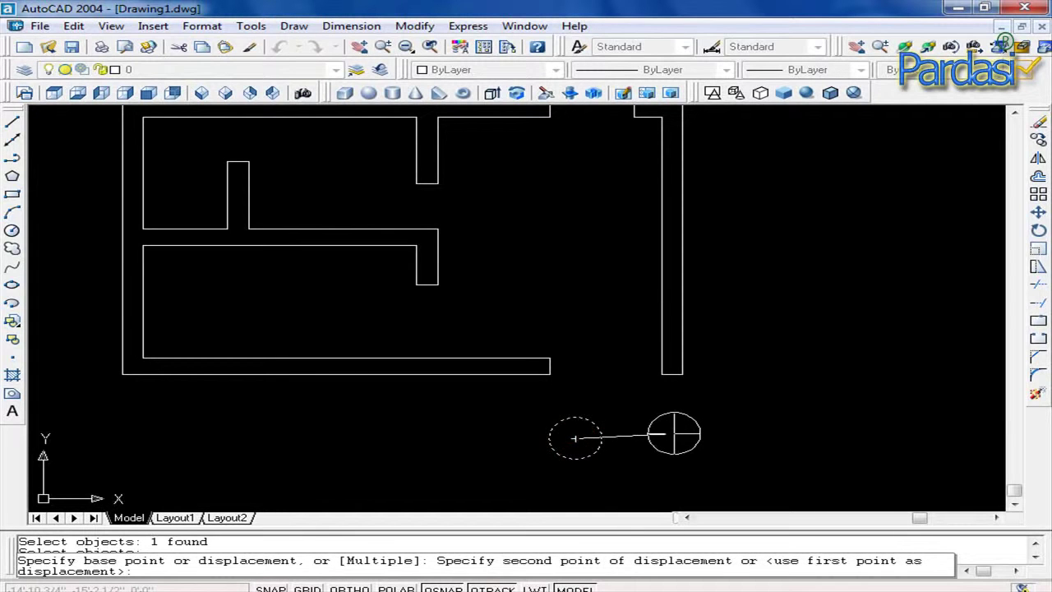
left_click(674, 434)
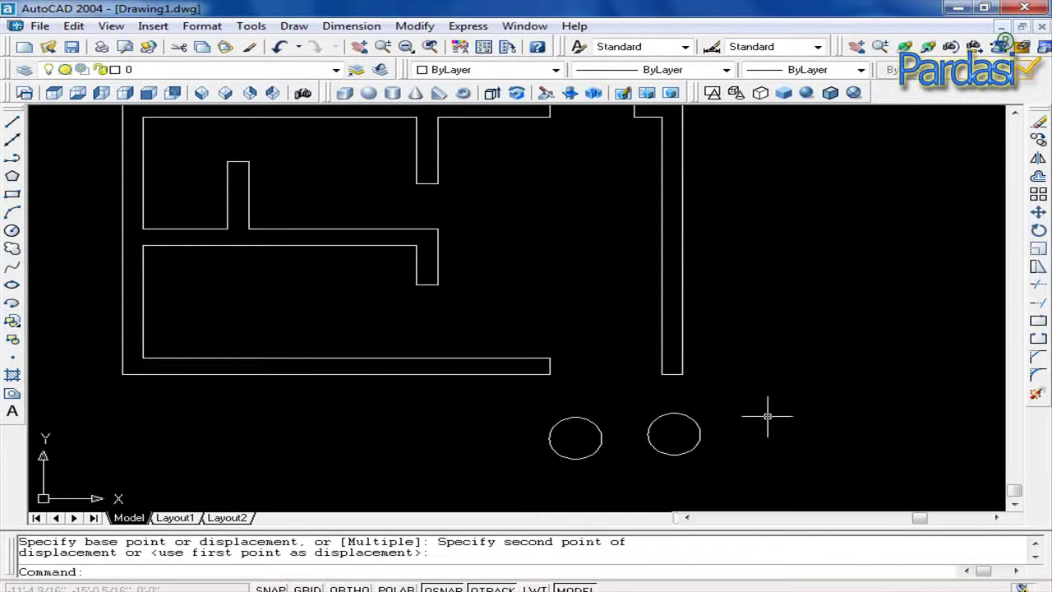
left_click(770, 409)
left_click(443, 500)
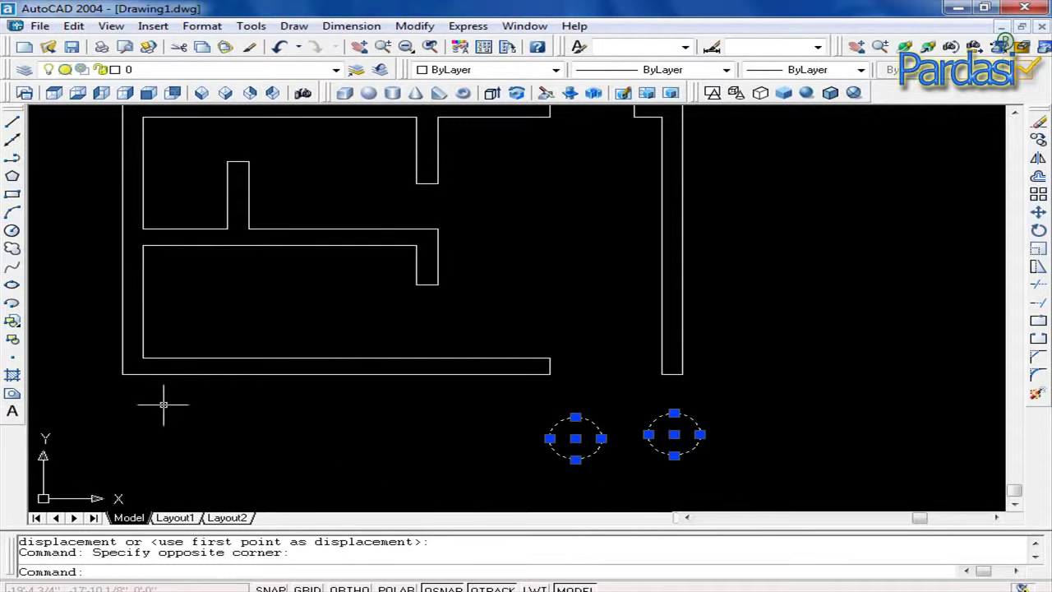
key("Escape")
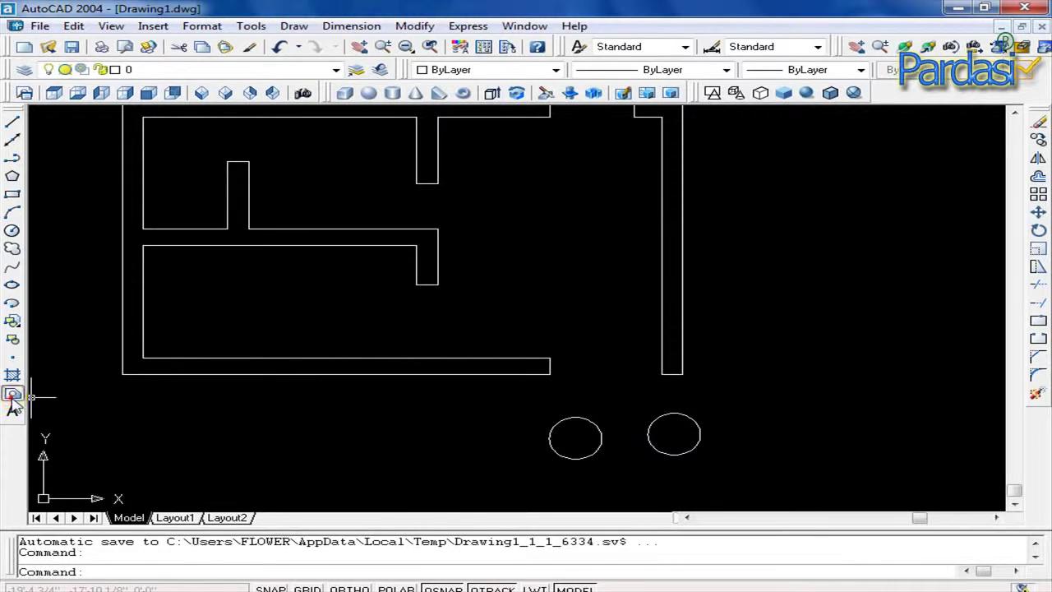
Convert both circles into regions
left_click(13, 395)
left_click(721, 397)
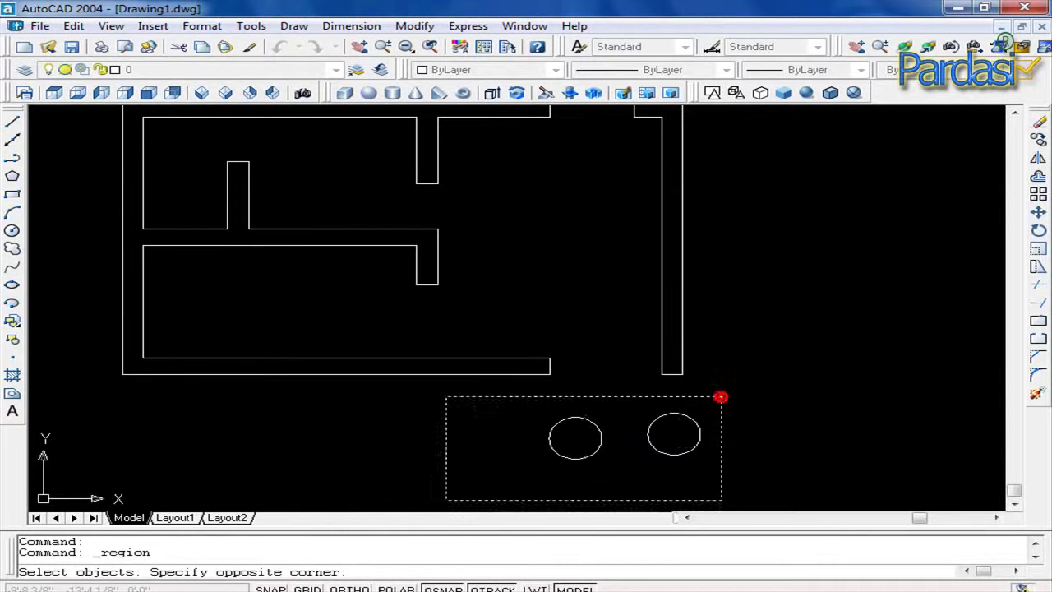
left_click(446, 499)
right_click(462, 425)
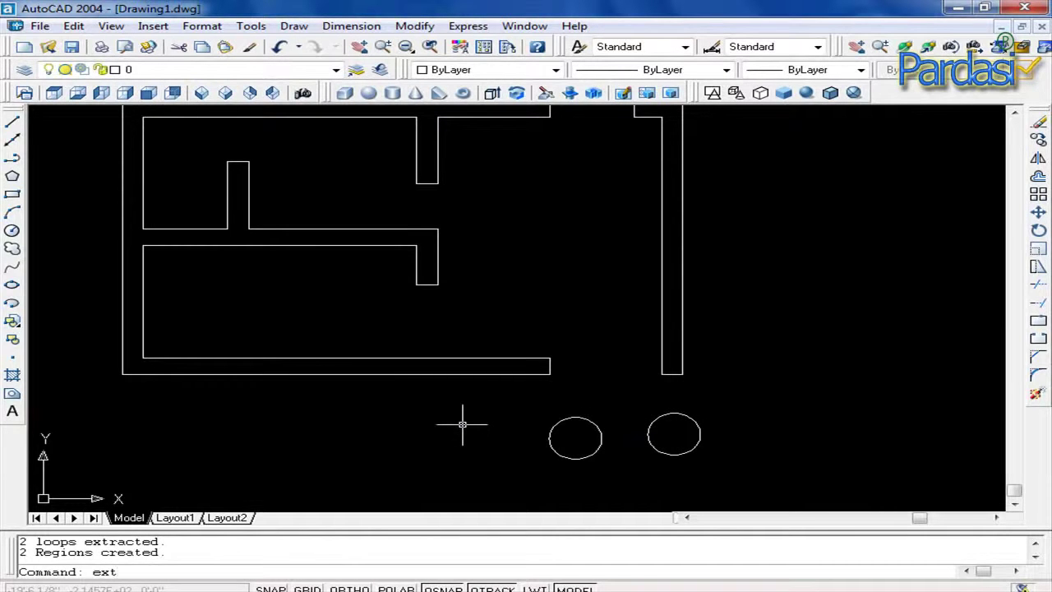
Extrude both circle regions 10' high with 0 taper, then turn on Hidden display
key("Return")
left_click(745, 403)
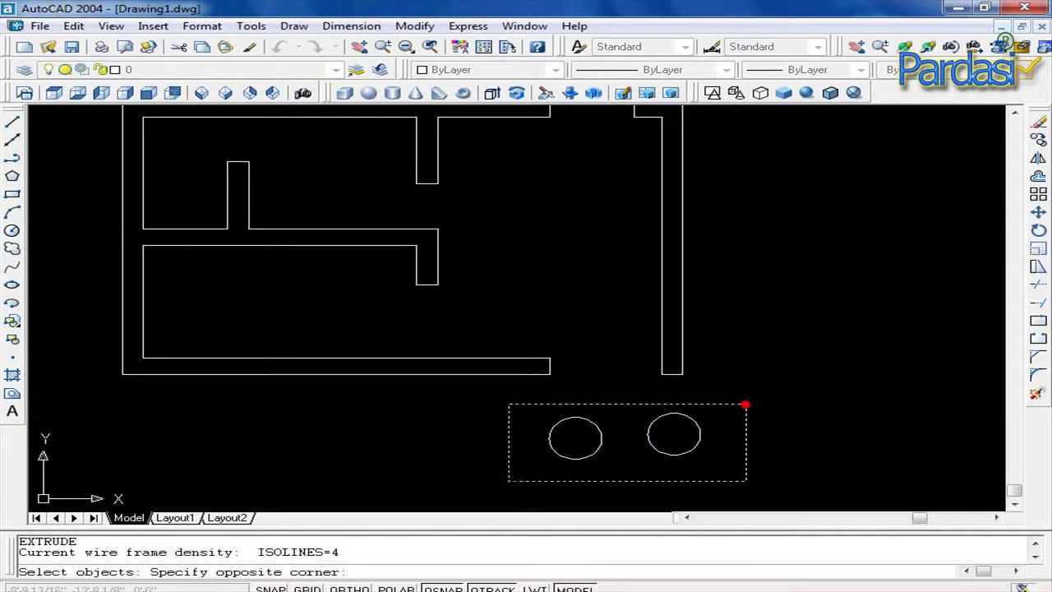
left_click(493, 486)
key("Return")
type("10'")
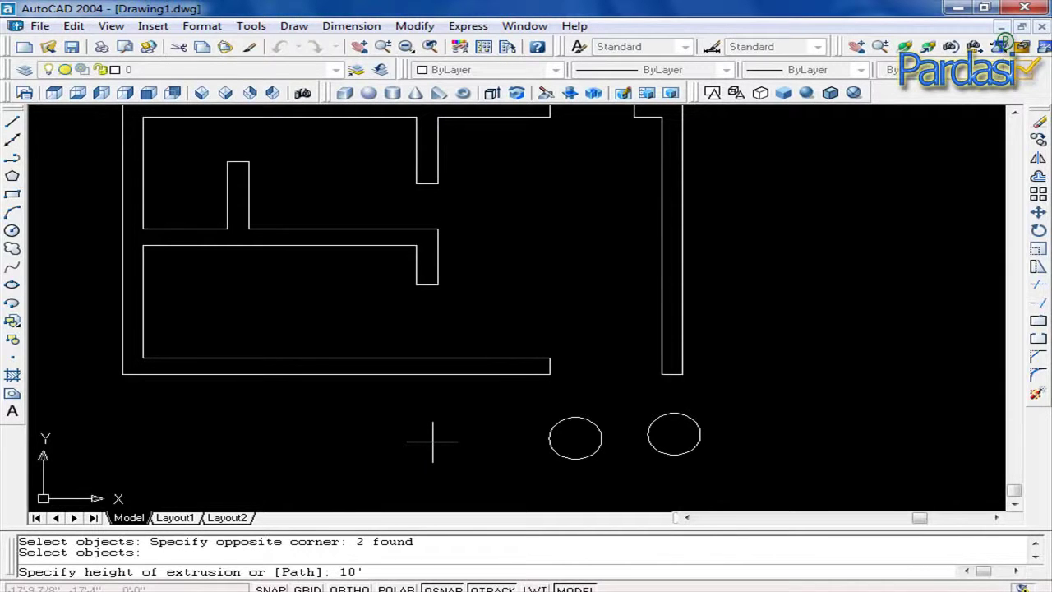
key("Return")
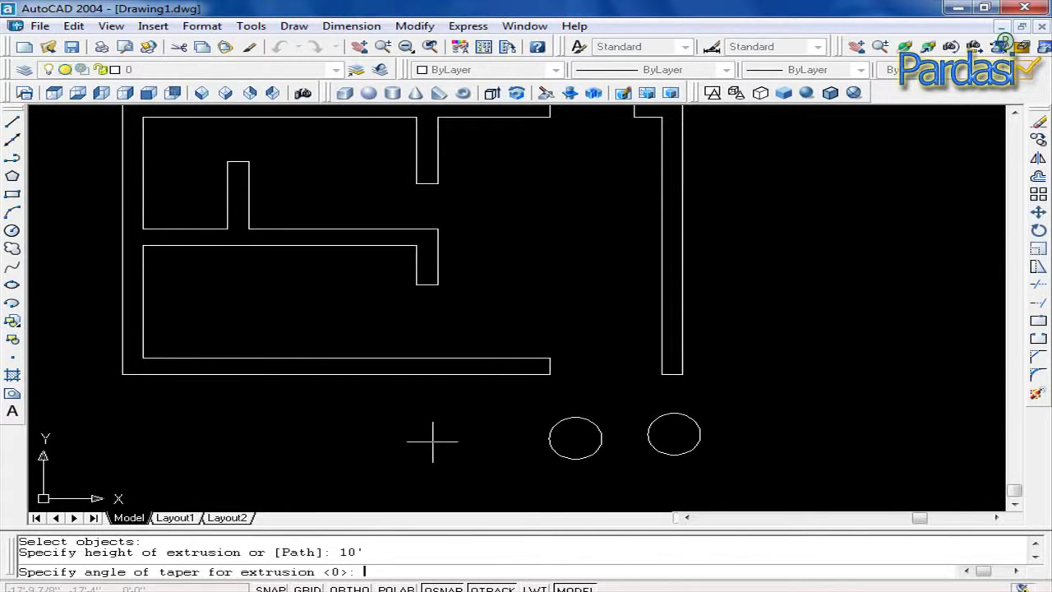
key("Return")
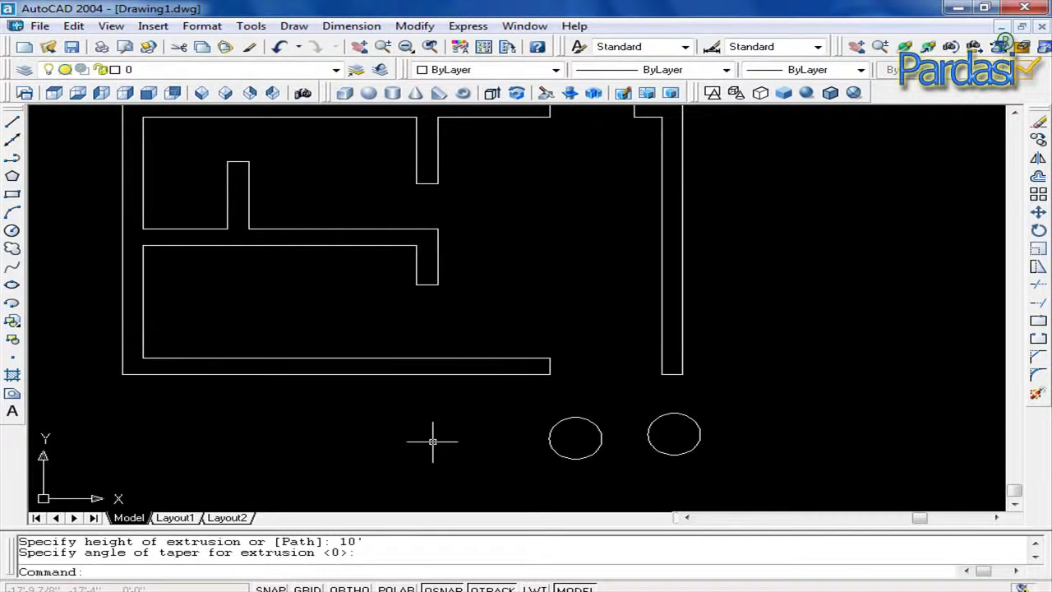
left_click(758, 92)
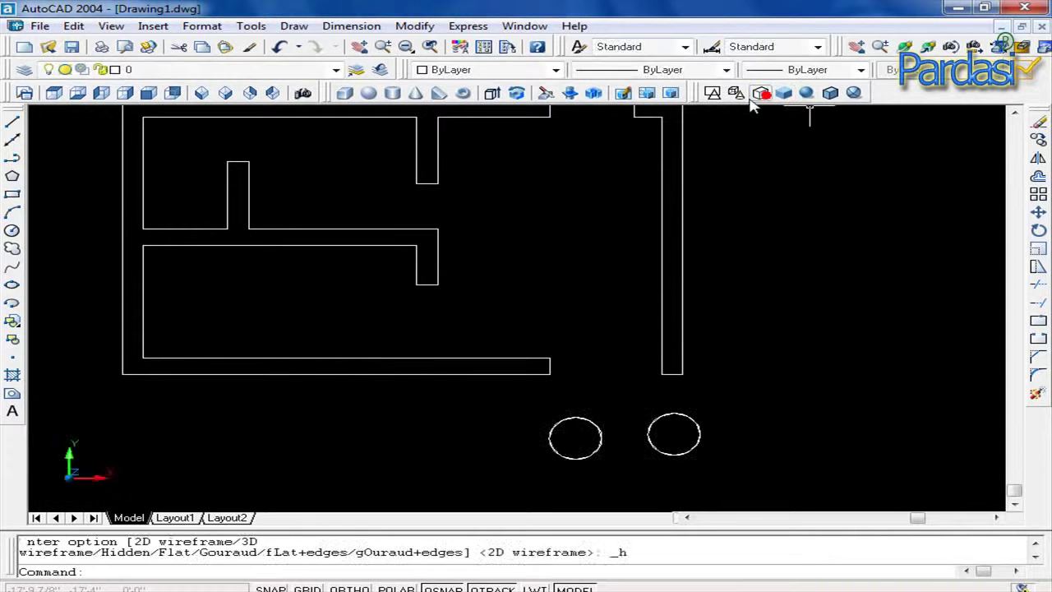
left_click(203, 93)
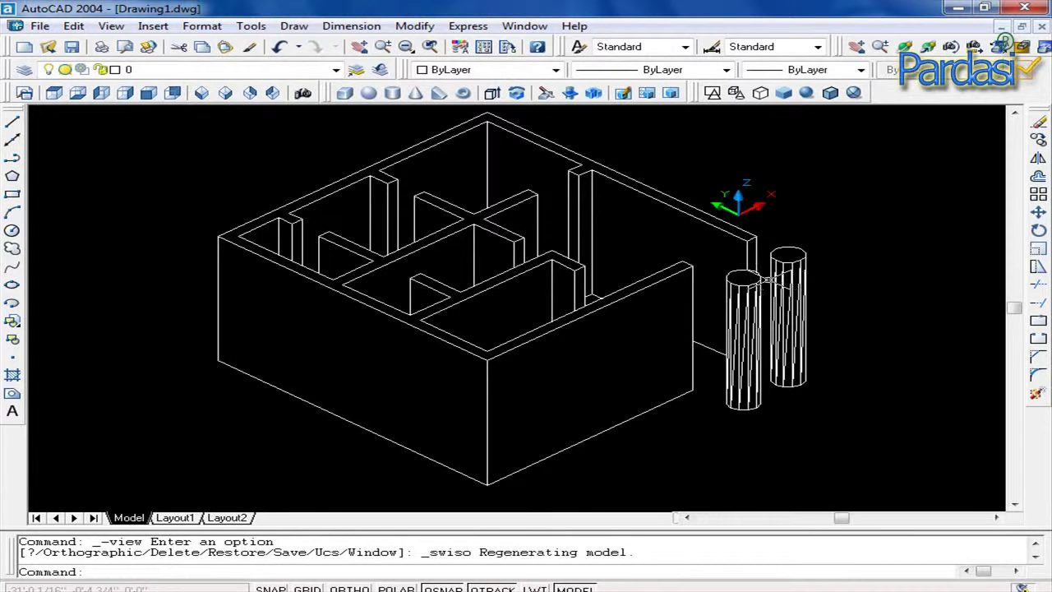
left_click(782, 93)
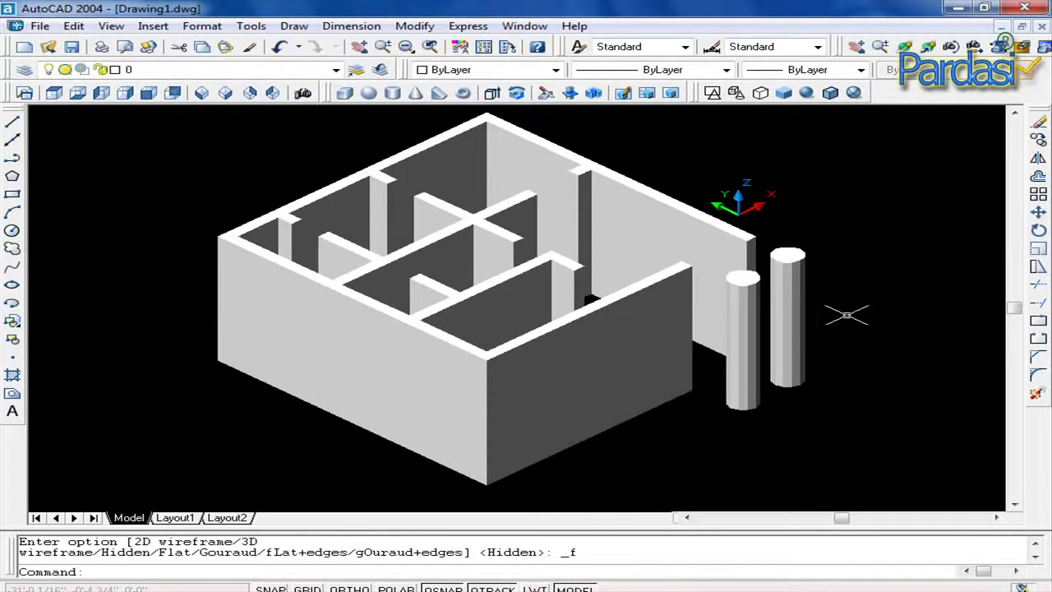
scroll(847, 315, "down", 1)
scroll(847, 315, "up", 1)
scroll(847, 315, "up", 1)
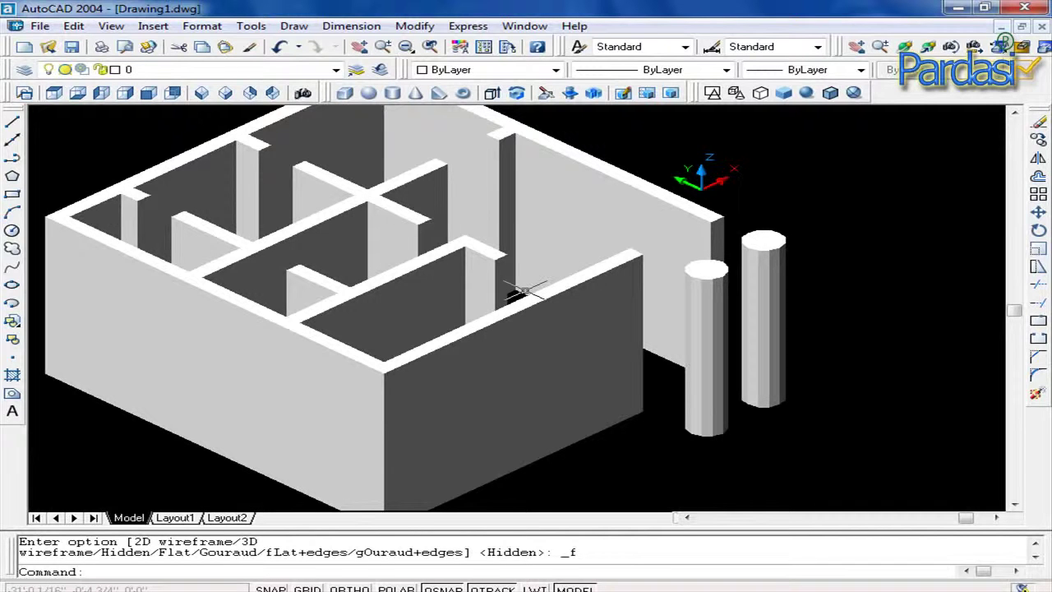
scroll(524, 291, "down", 2)
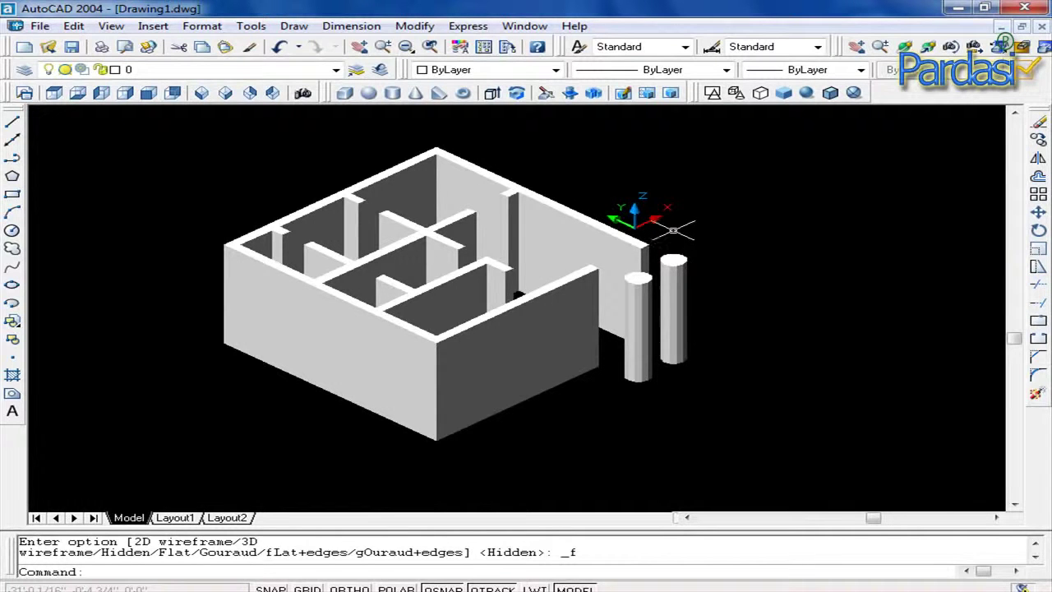
scroll(672, 227, "up", 2)
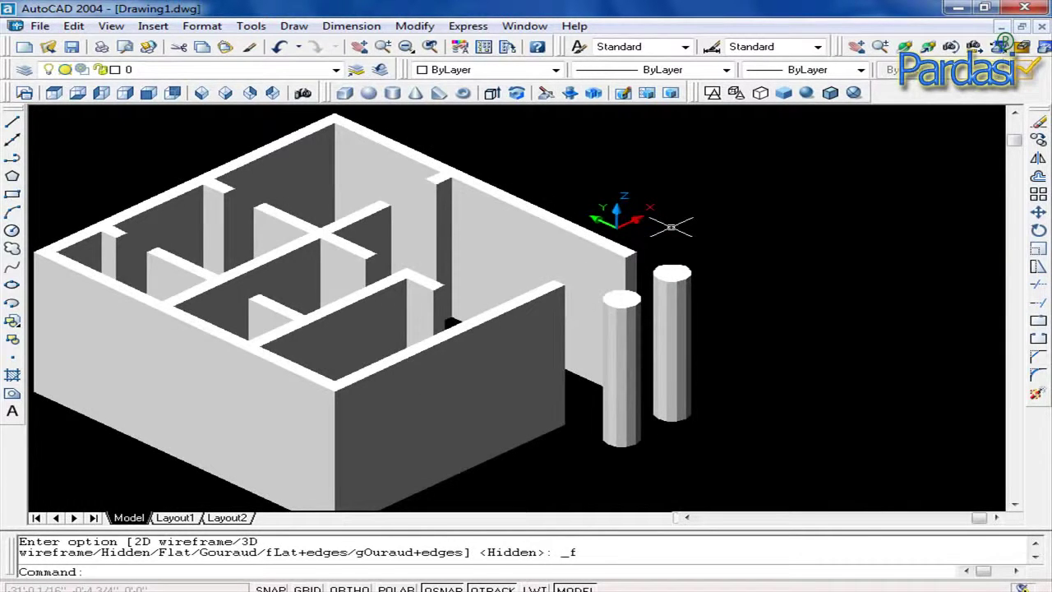
scroll(671, 227, "down", 2)
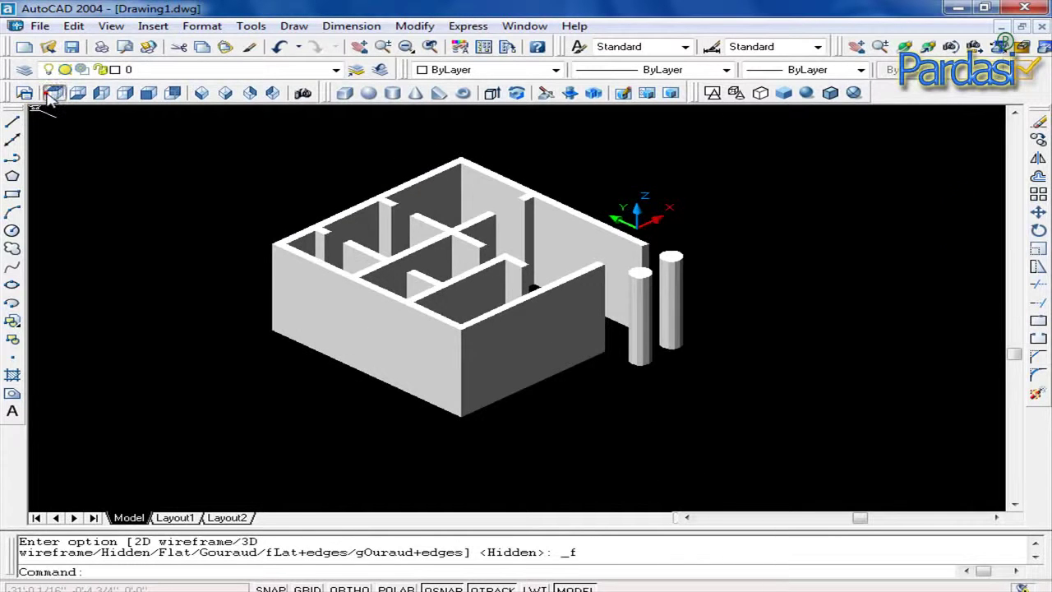
left_click(49, 93)
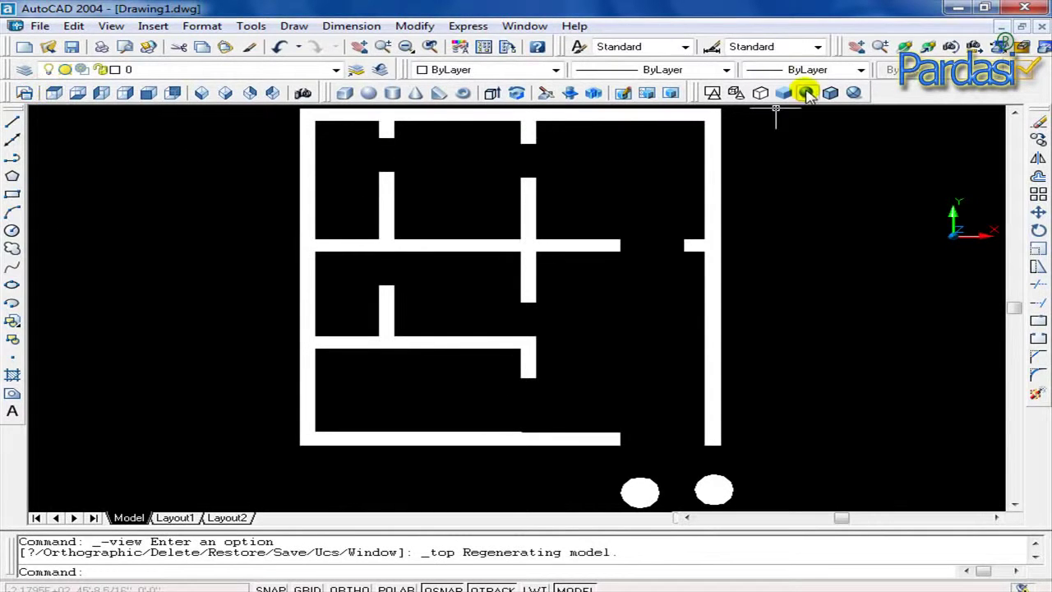
left_click(713, 92)
type("rec")
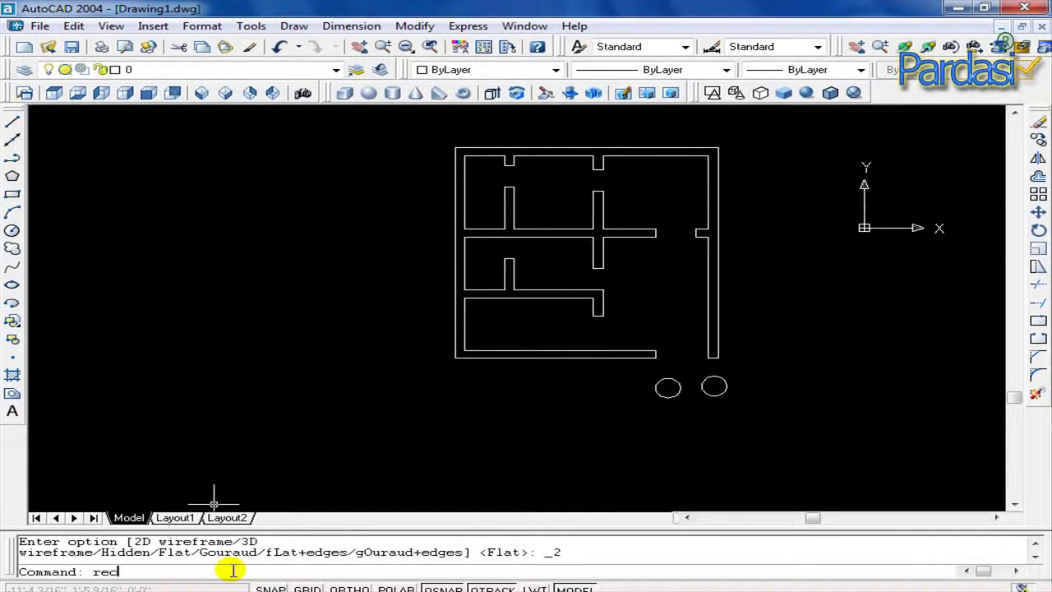
Draw a rectangle from the plan's top-left corner to its bottom-right corner
key("Return")
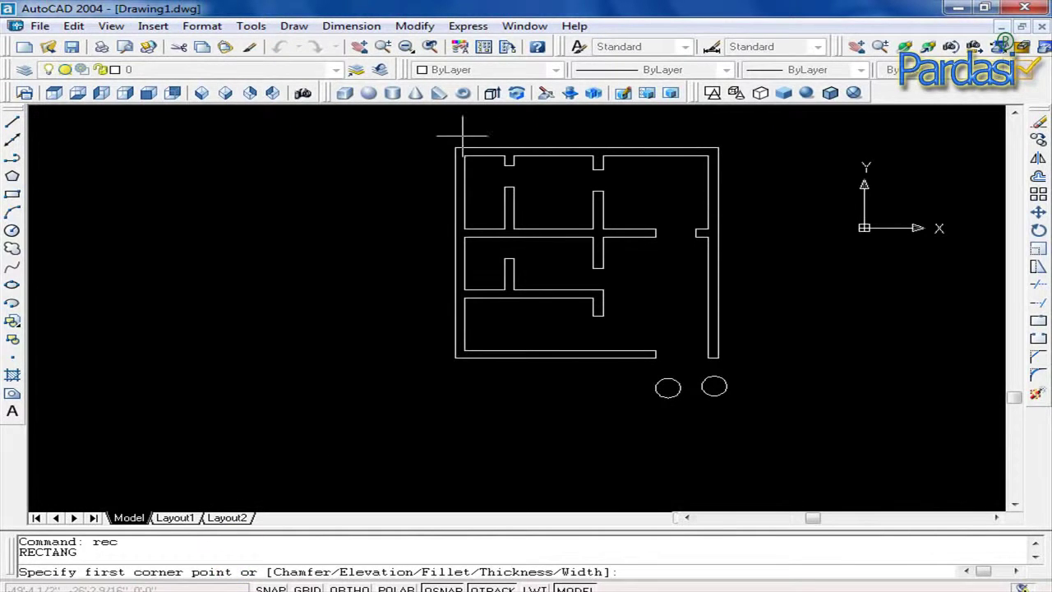
left_click(456, 147)
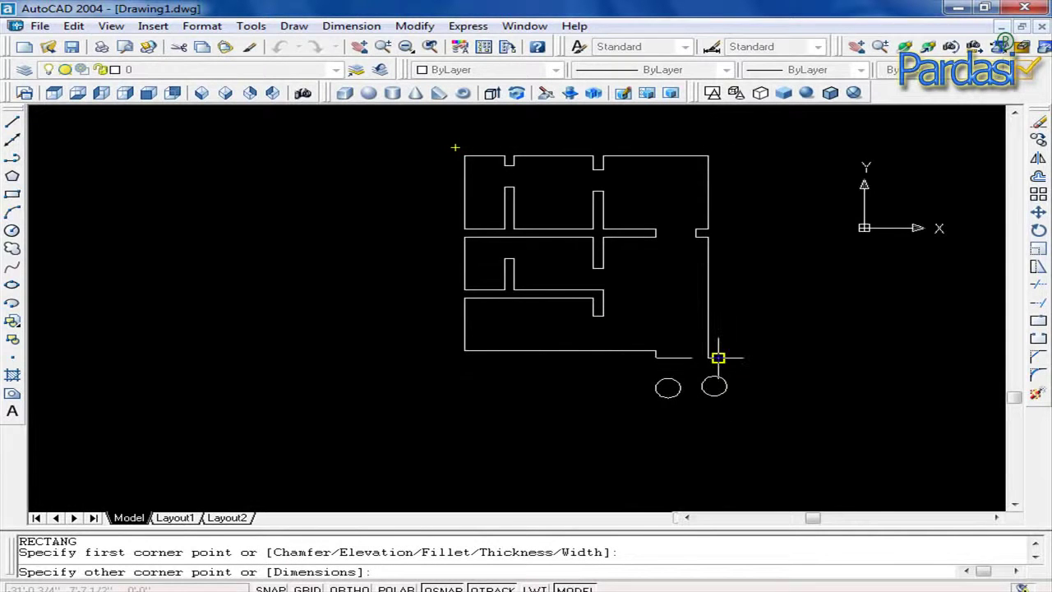
left_click(718, 358)
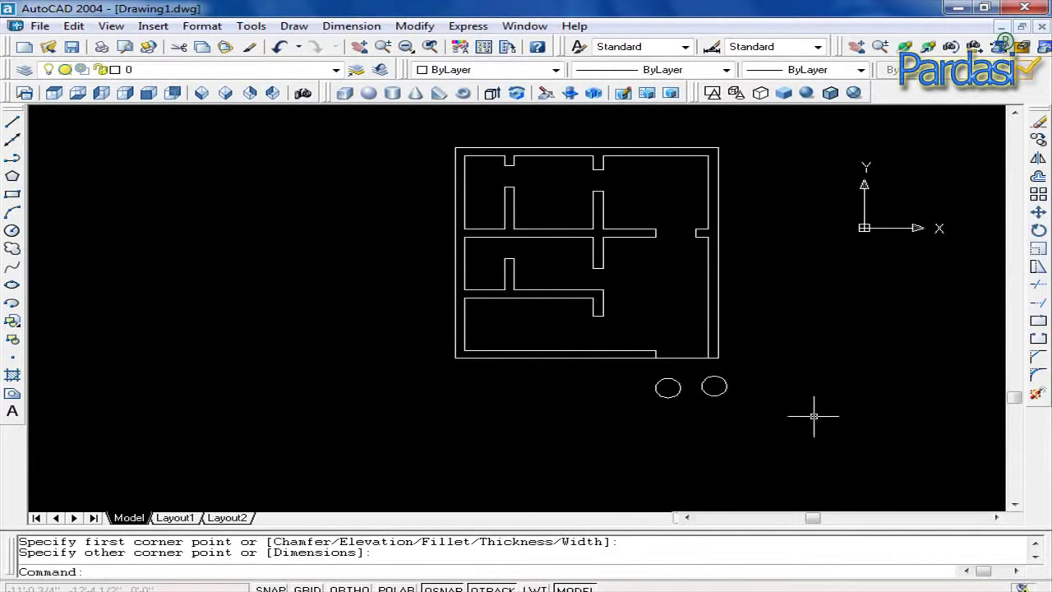
scroll(790, 406, "up", 3)
scroll(682, 354, "up", 2)
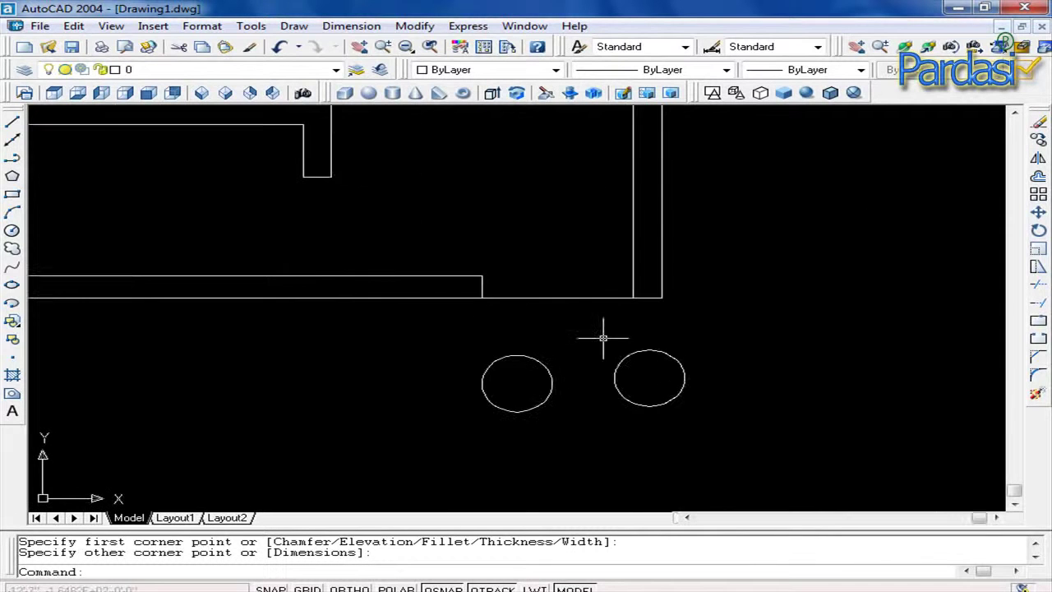
scroll(557, 300, "down", 2)
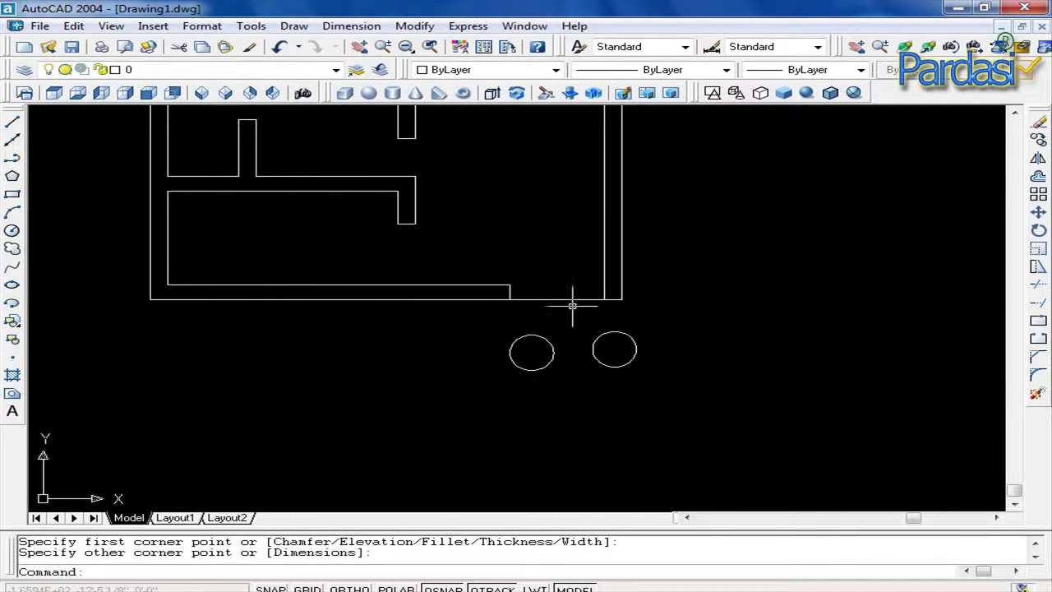
Convert the enclosing rectangle into a region
left_click(12, 393)
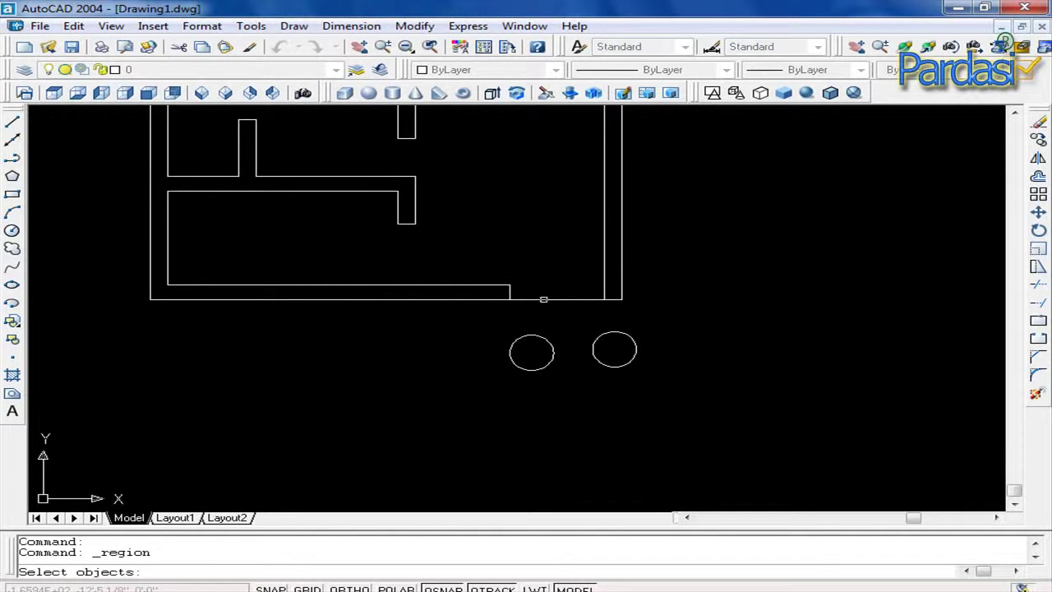
left_click(543, 300)
key("Return")
type("ext")
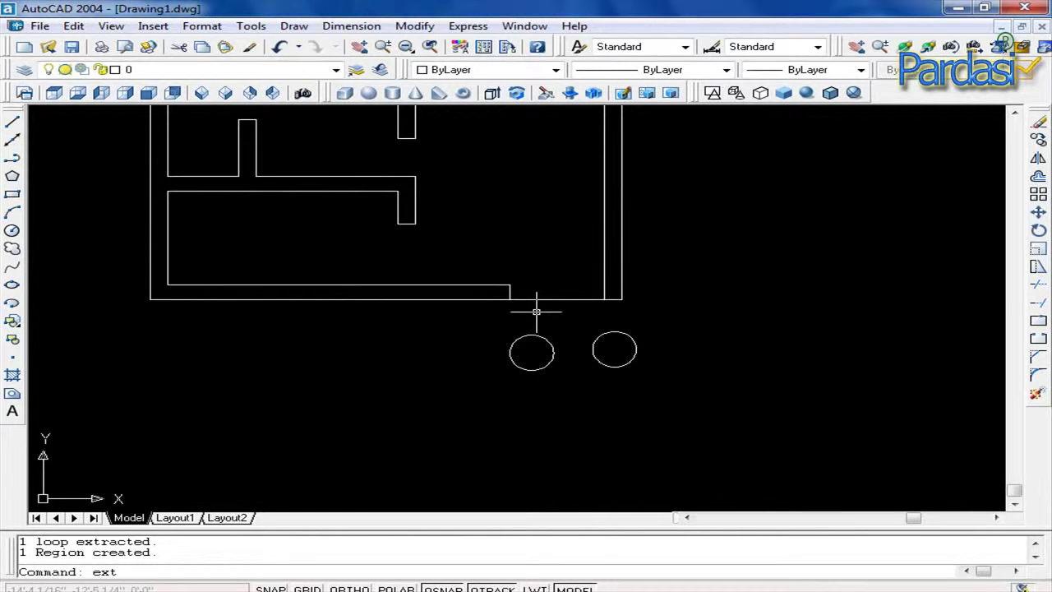
Extrude the rectangle region 3 high with 0 taper as a floor slab, viewed SW isometric
key("Return")
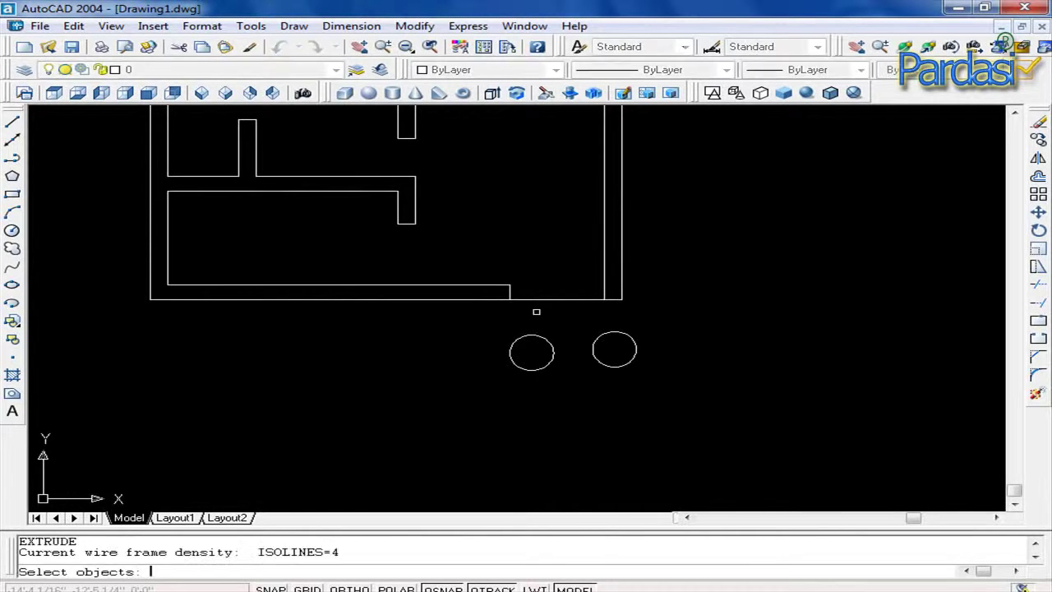
left_click(544, 301)
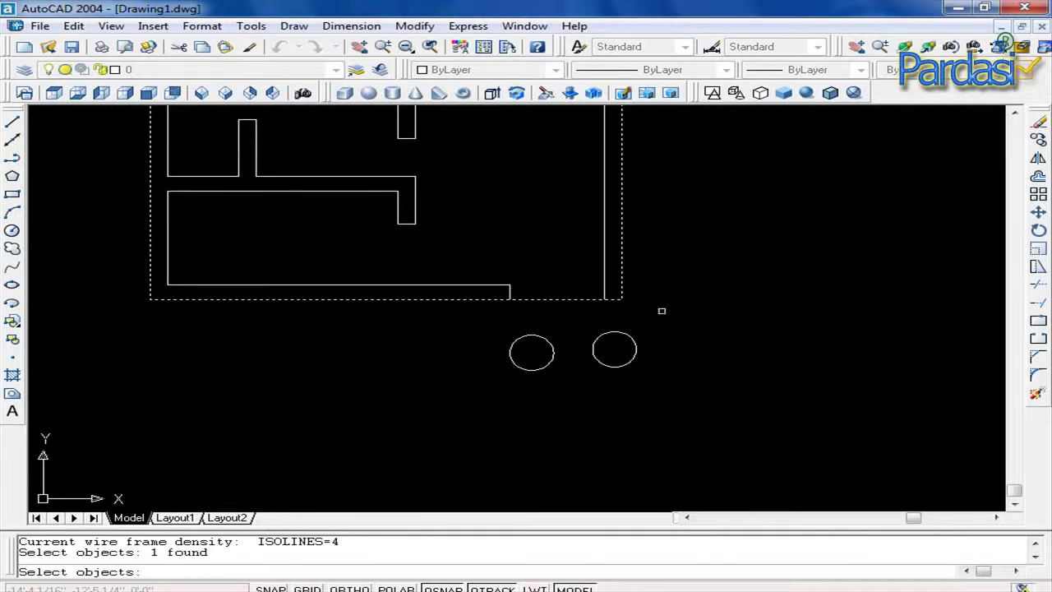
key("Return")
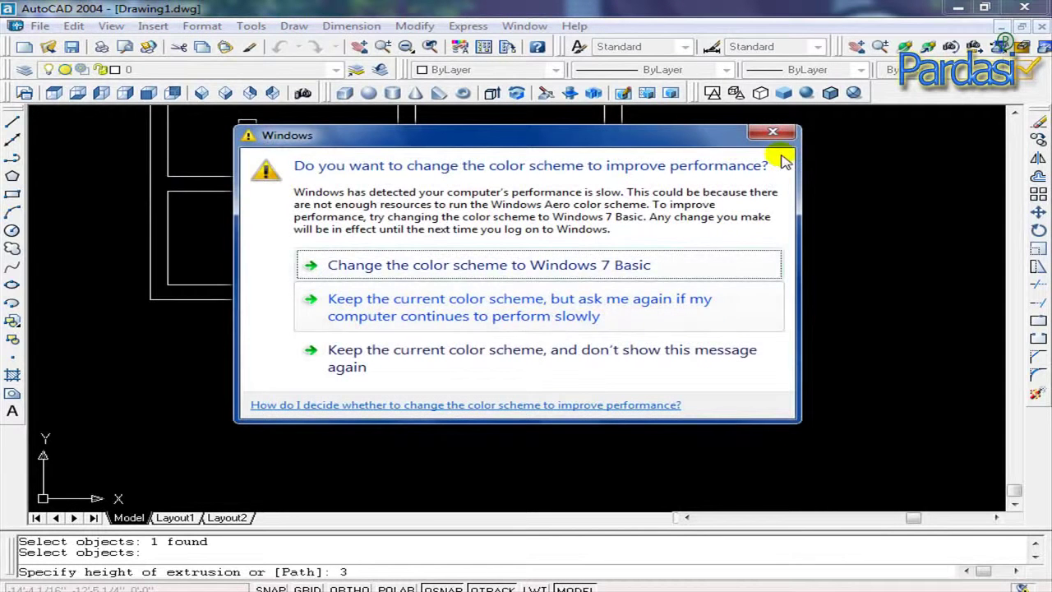
left_click(777, 133)
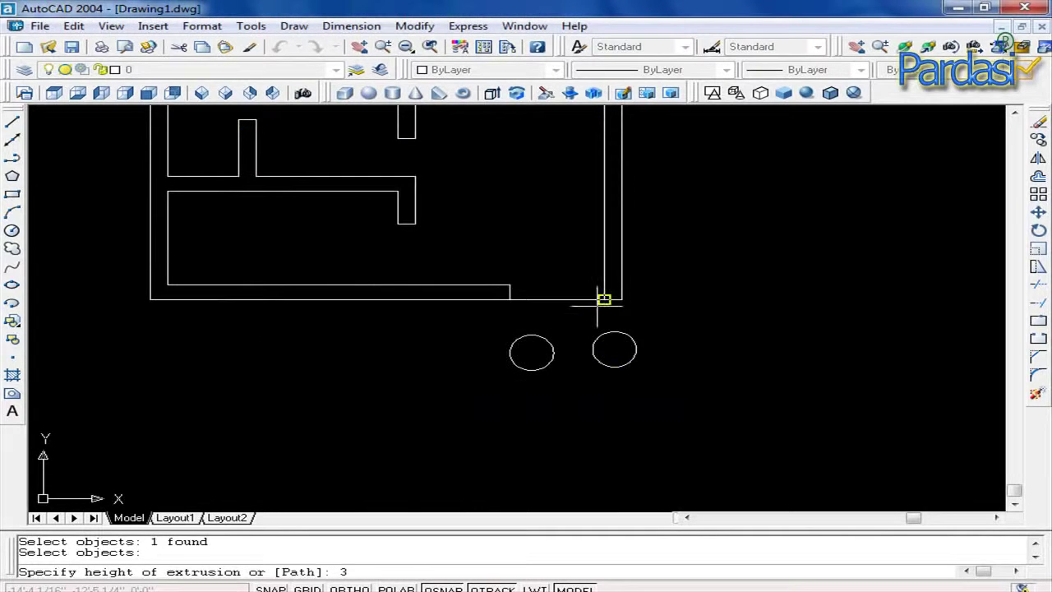
key("Return")
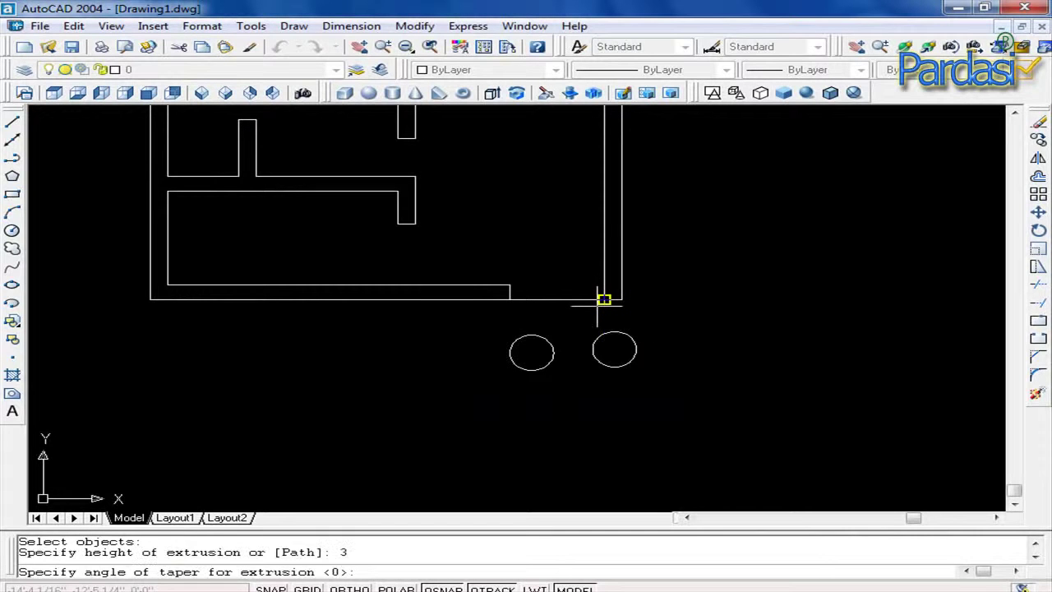
key("Return")
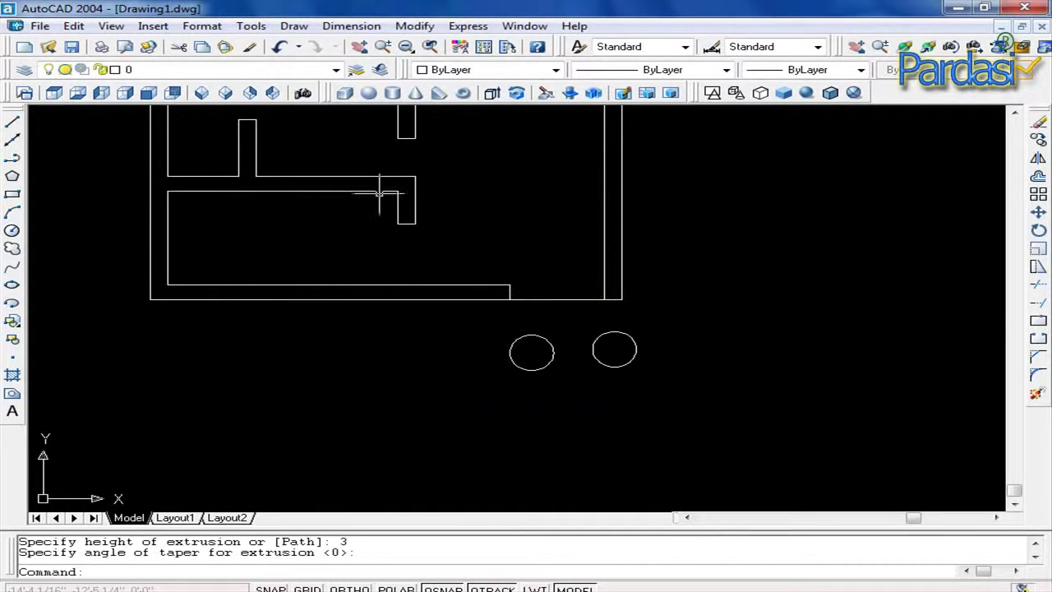
left_click(202, 92)
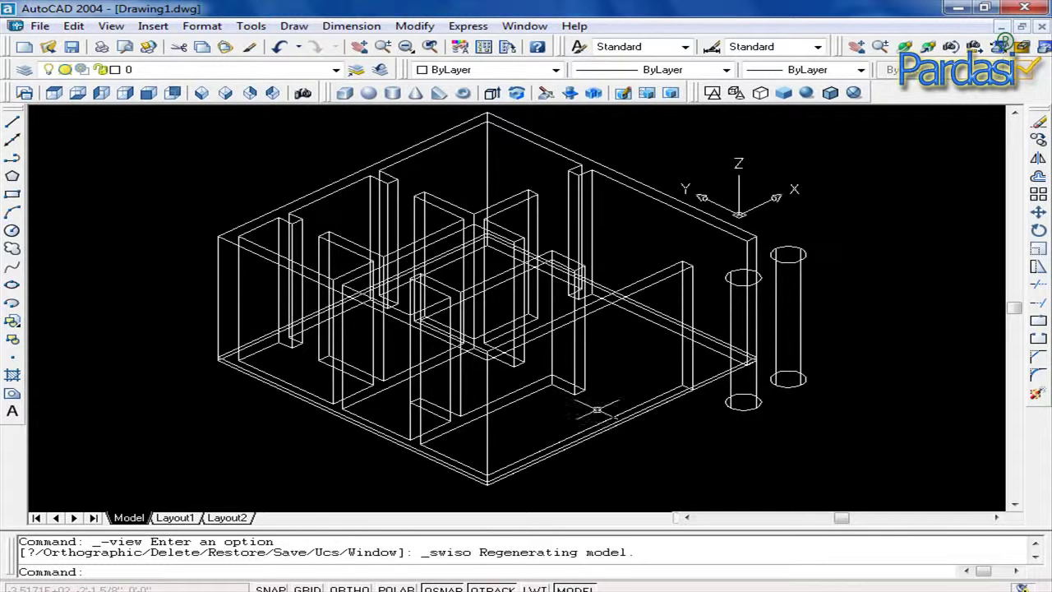
Flat-shade the house, compare NW, NE and SE isometric views, and settle on SW isometric
left_click(783, 93)
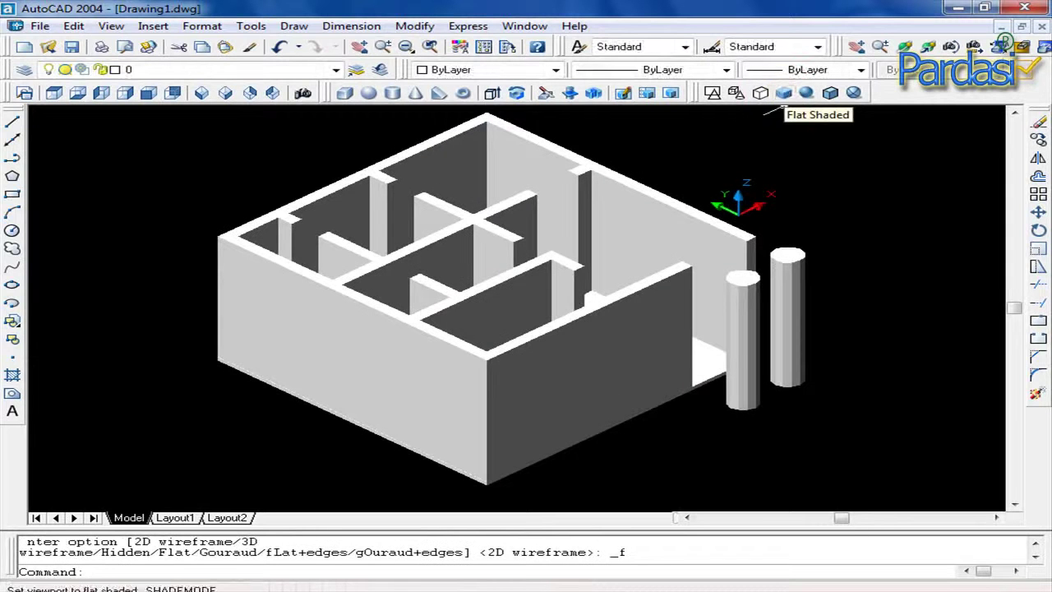
scroll(766, 325, "up", 2)
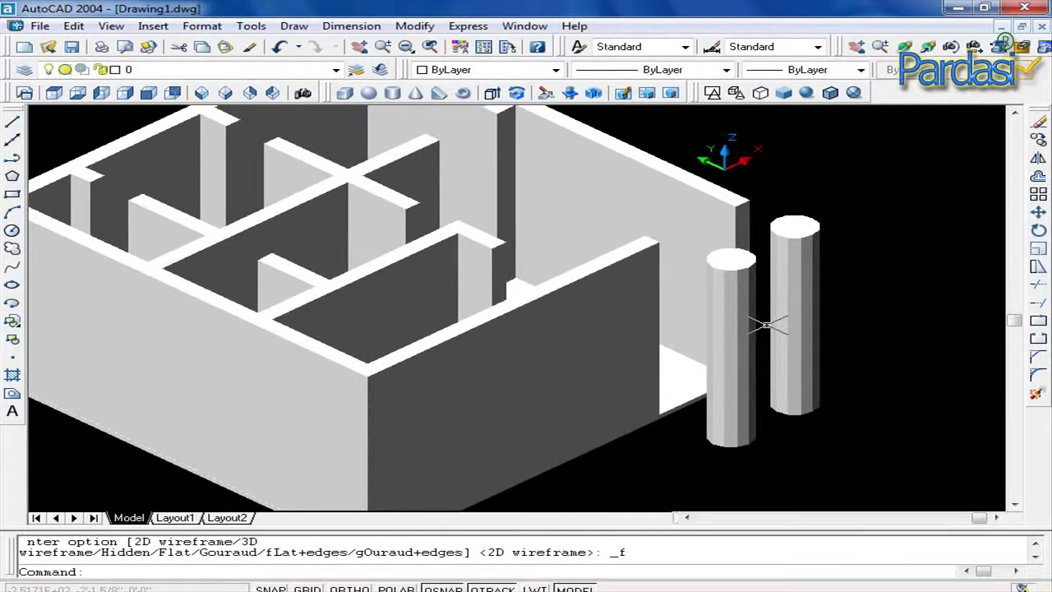
scroll(767, 325, "down", 2)
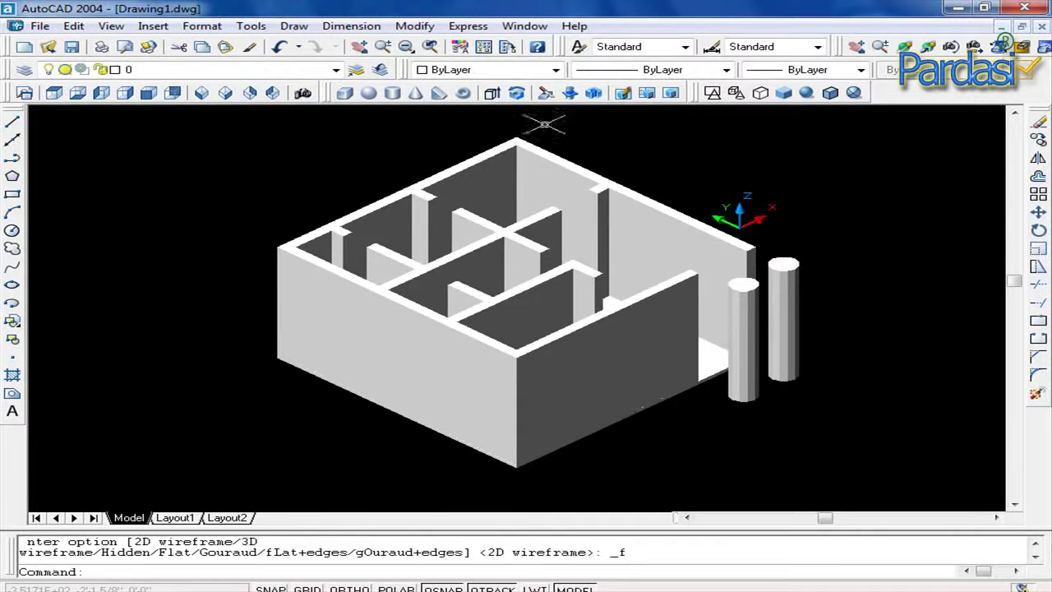
left_click(274, 93)
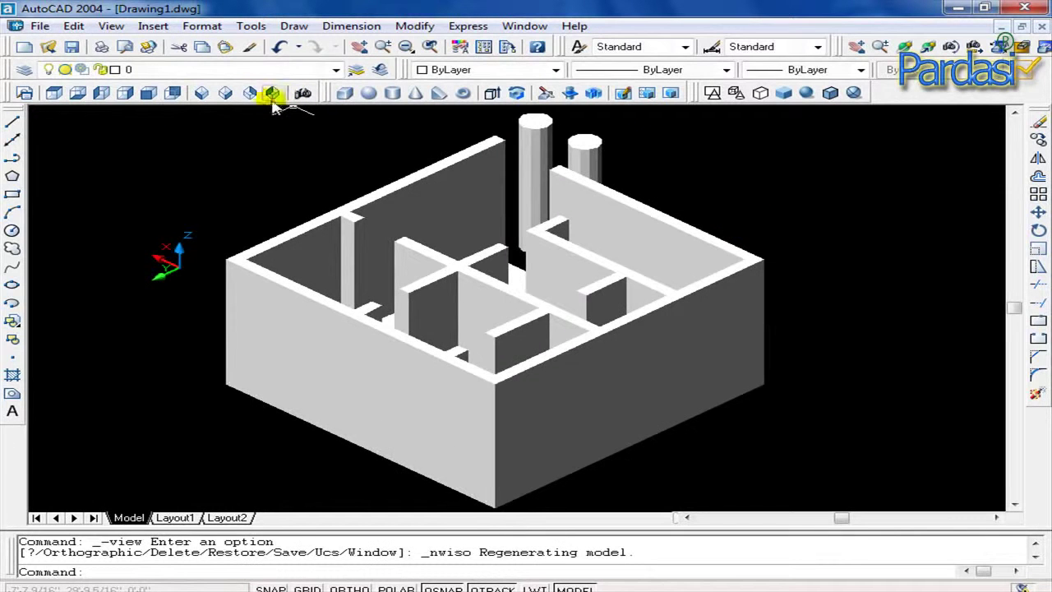
left_click(248, 93)
left_click(224, 93)
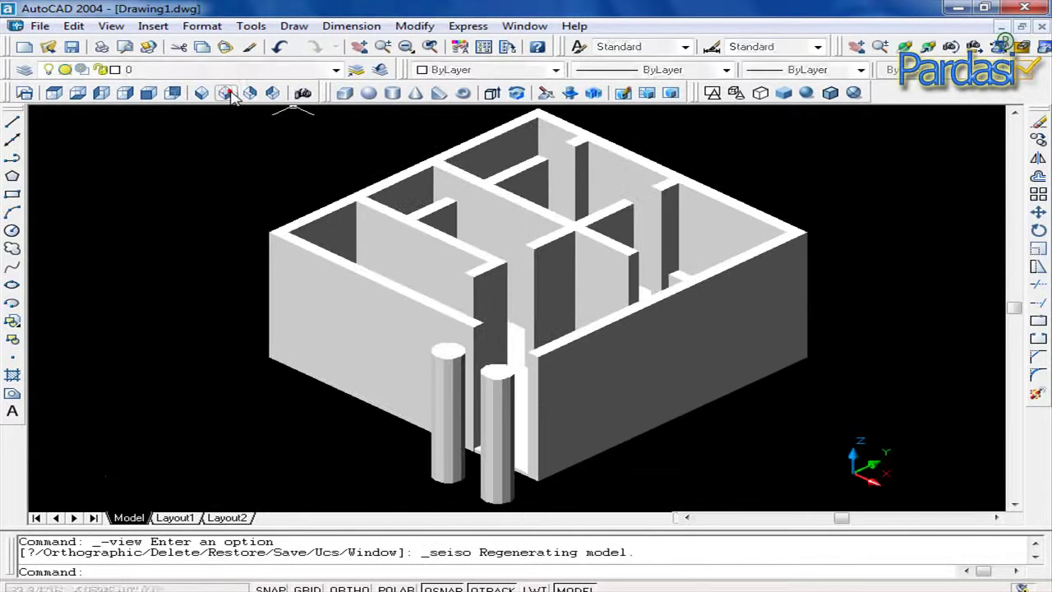
left_click(202, 93)
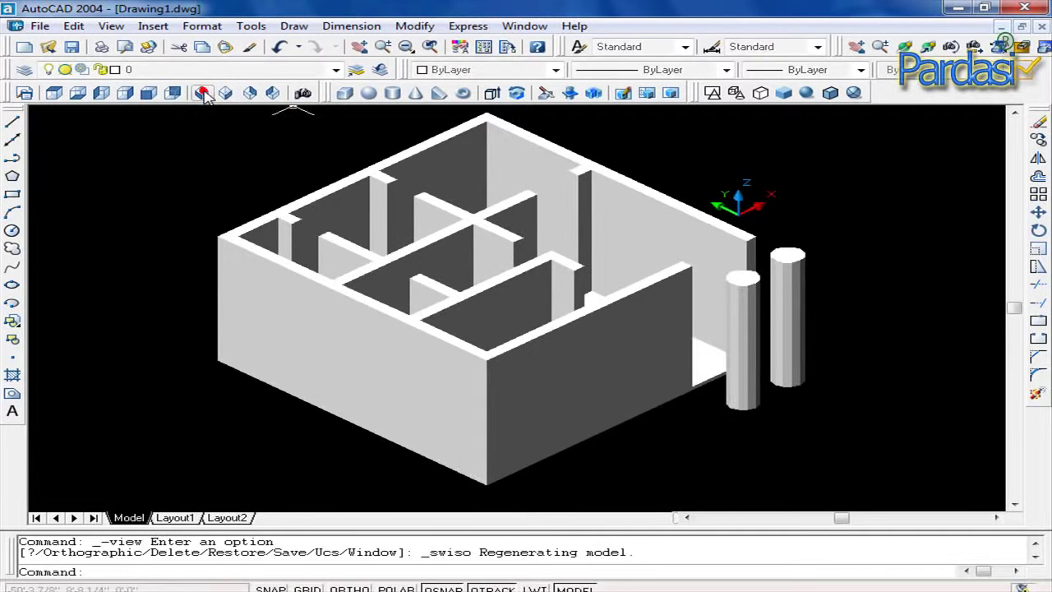
left_click(226, 93)
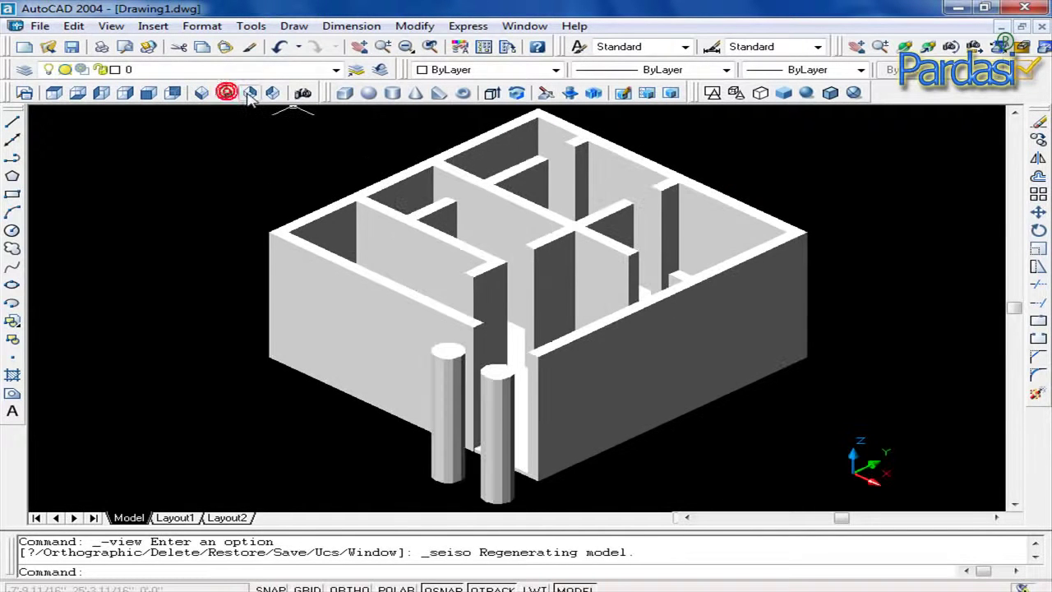
left_click(202, 93)
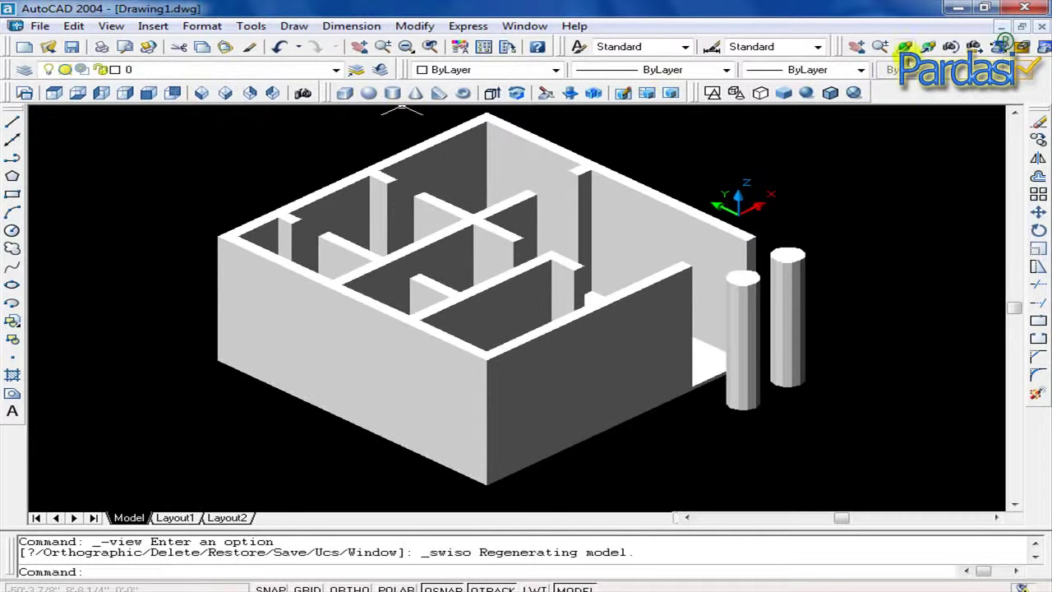
Orbit the house briefly, then show it as 2D wireframe from Top view
left_click(905, 47)
mouse_move(552, 219)
left_mouse_down()
mouse_move(551, 336)
mouse_move(461, 340)
mouse_move(470, 353)
mouse_move(559, 359)
mouse_move(540, 373)
mouse_move(505, 299)
mouse_move(529, 235)
mouse_move(558, 229)
mouse_move(555, 237)
mouse_move(566, 218)
mouse_move(521, 228)
left_mouse_up()
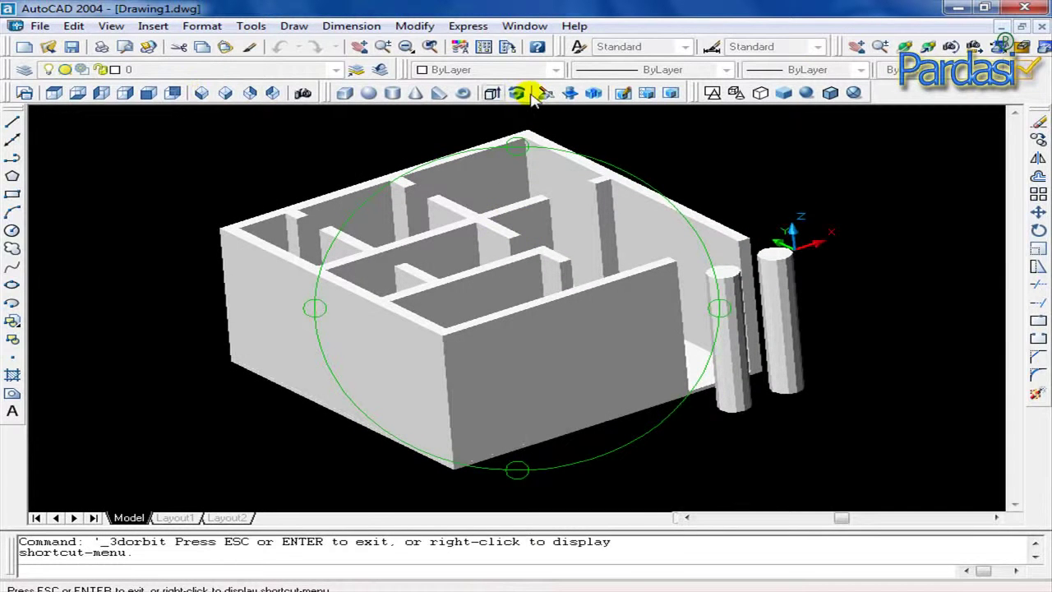
left_click(712, 93)
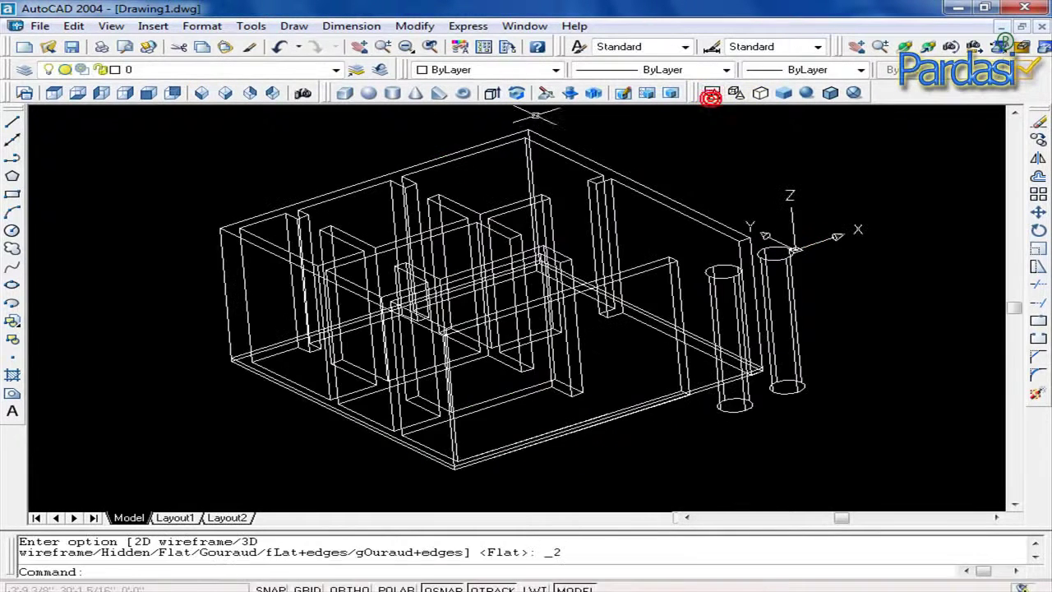
left_click(53, 92)
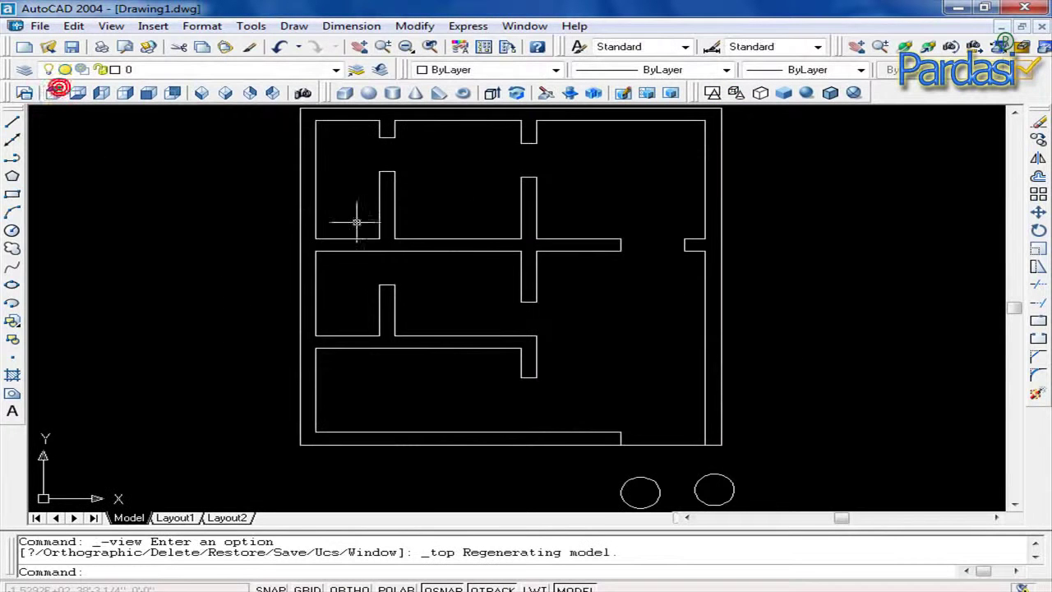
Pan the plan back into frame and switch to the SW isometric view
scroll(485, 225, "down", 2)
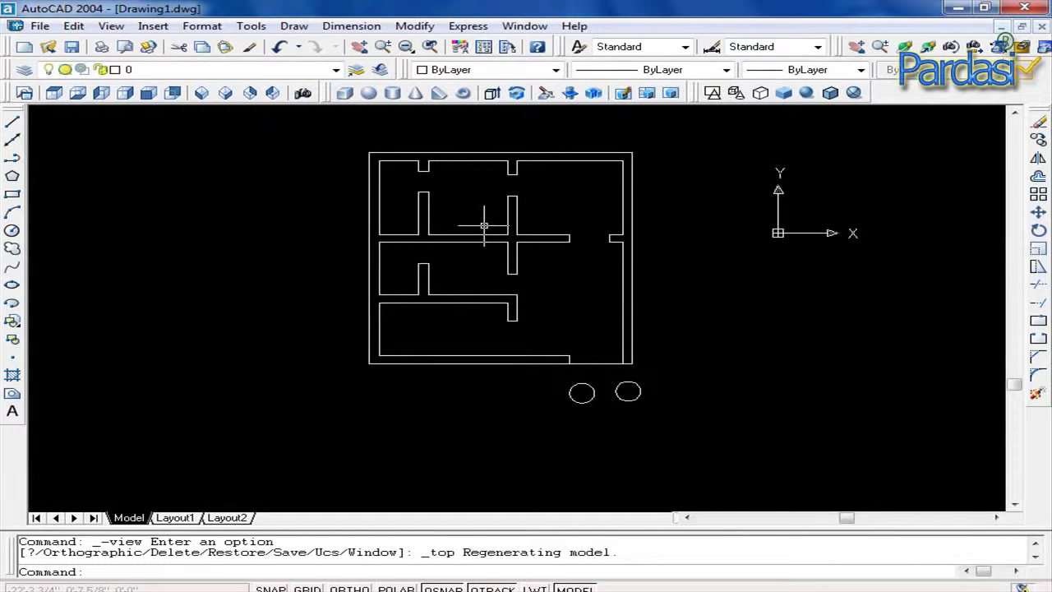
middle_click_drag(367, 187, 484, 226)
scroll(613, 370, "up", 1)
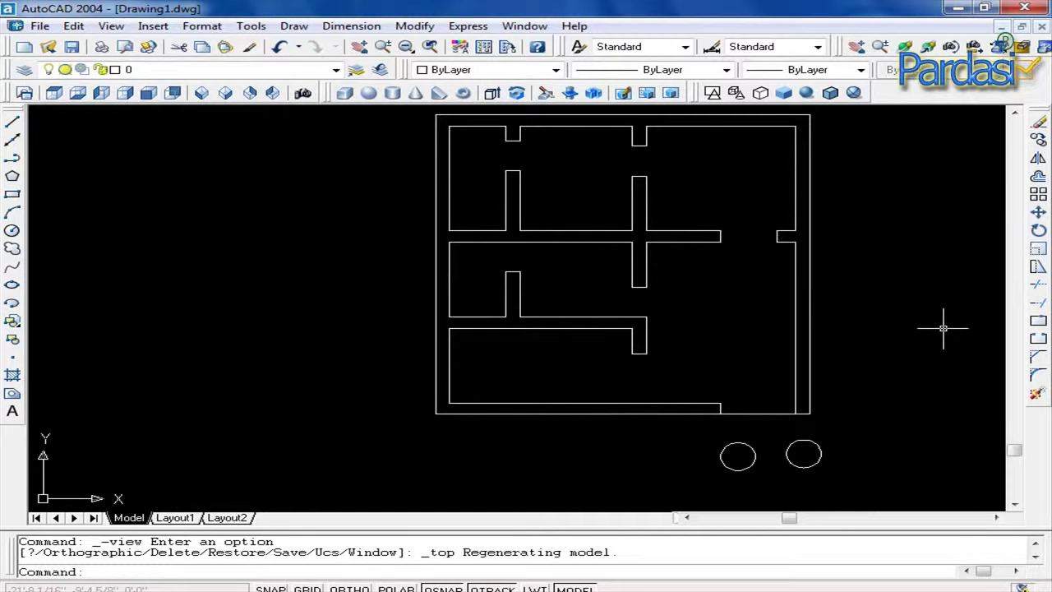
left_click_drag(1015, 450, 1016, 114)
left_click(203, 93)
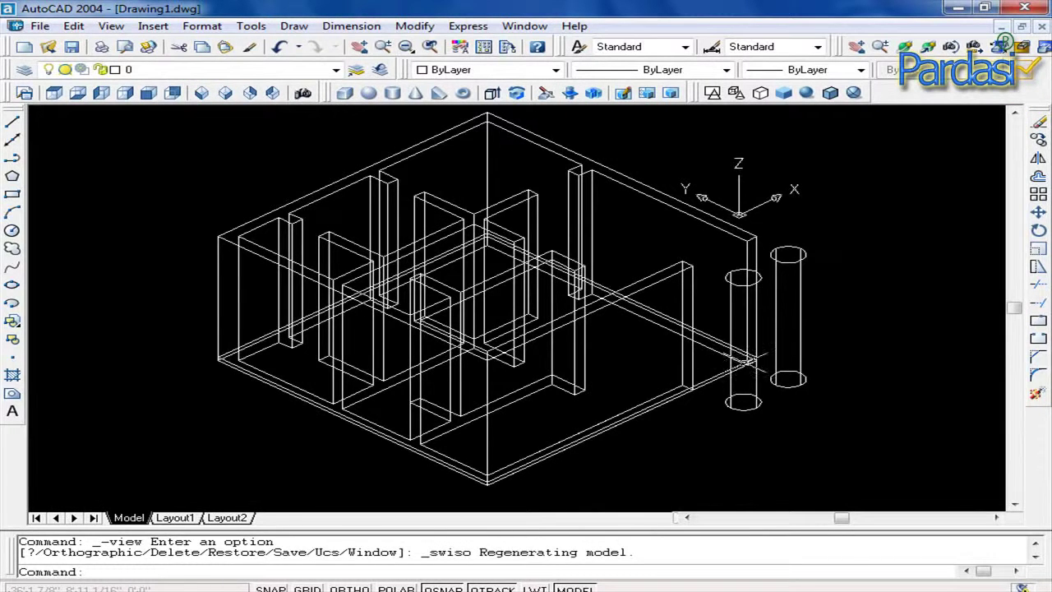
Compare Flat Shaded, Hidden and 2D Wireframe, ending flat-shaded in SW isometric
left_click(783, 92)
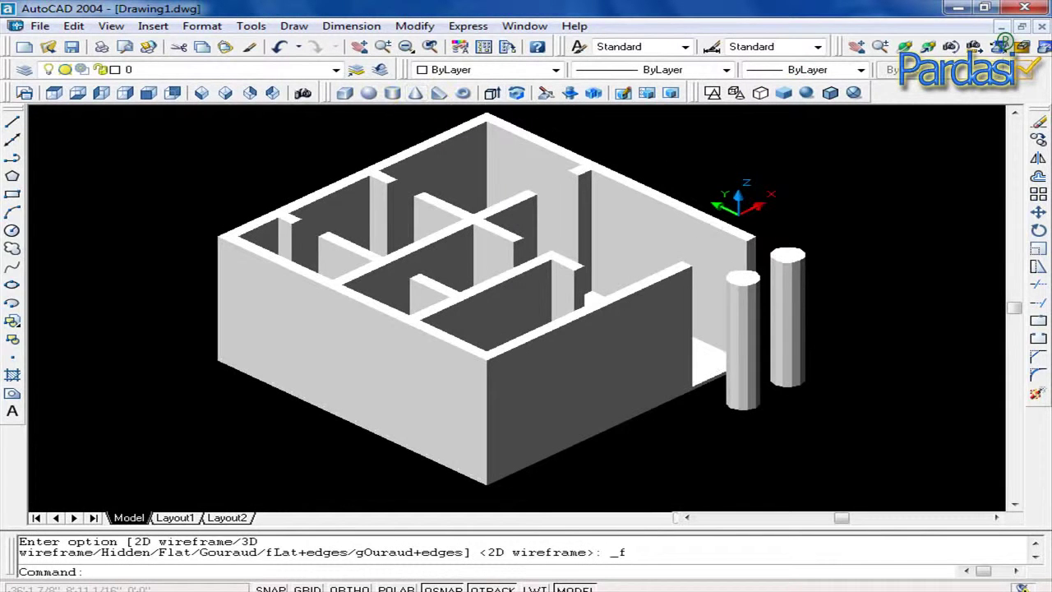
left_click(759, 93)
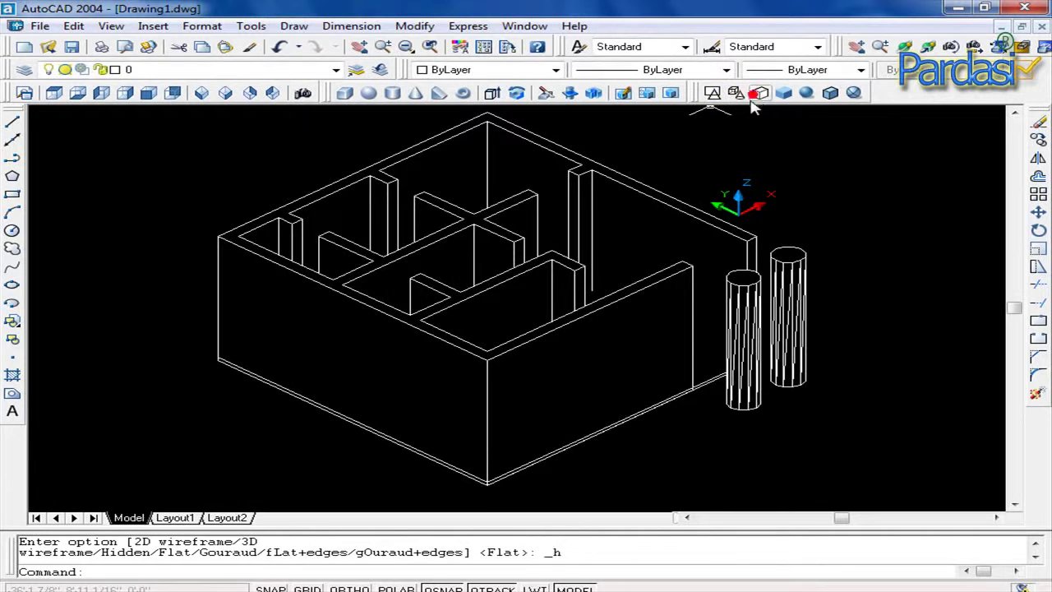
left_click(713, 93)
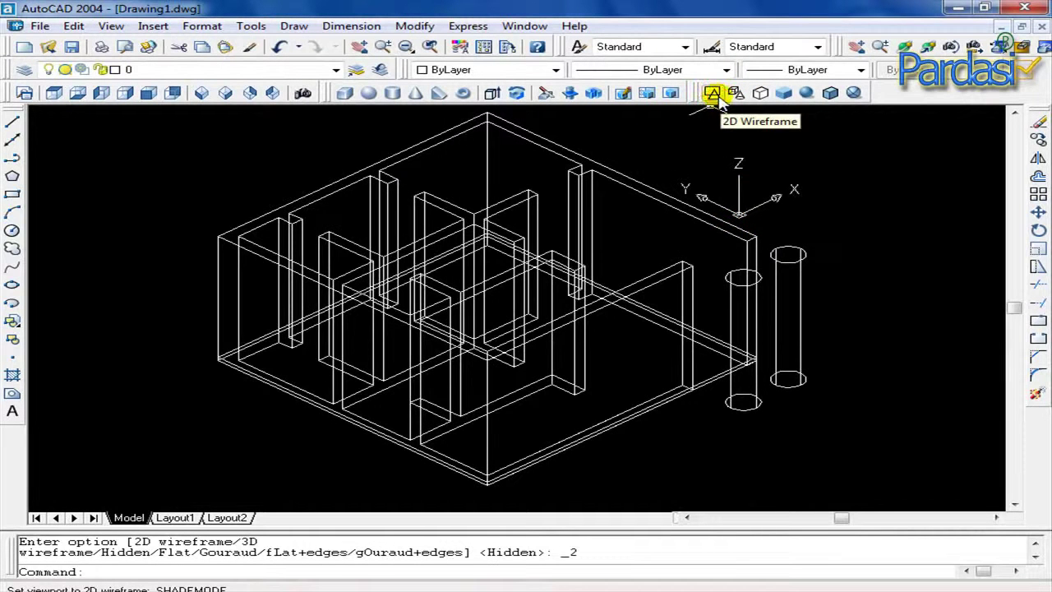
left_click(204, 93)
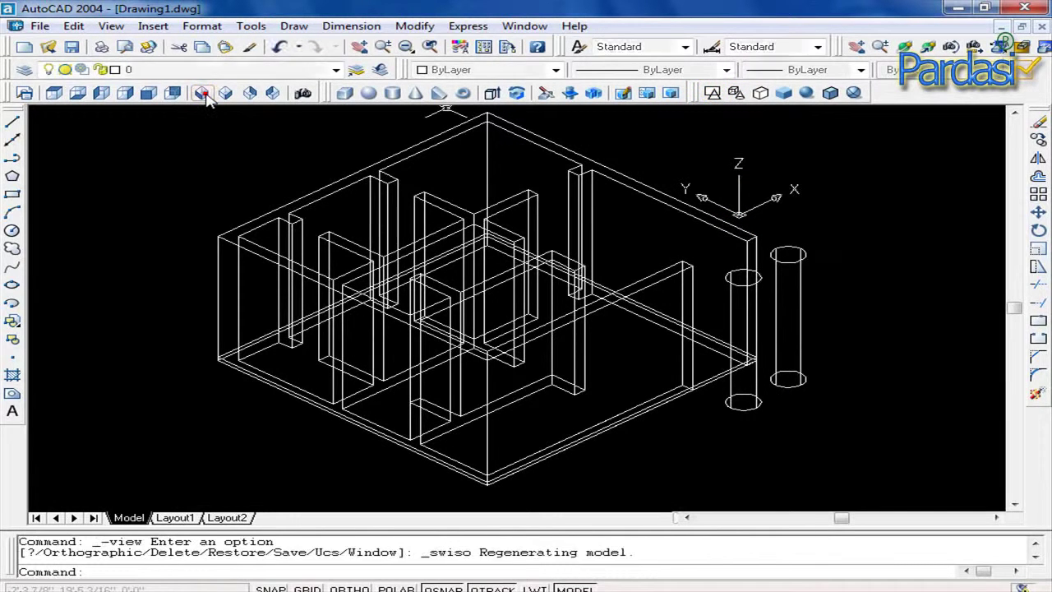
left_click(784, 93)
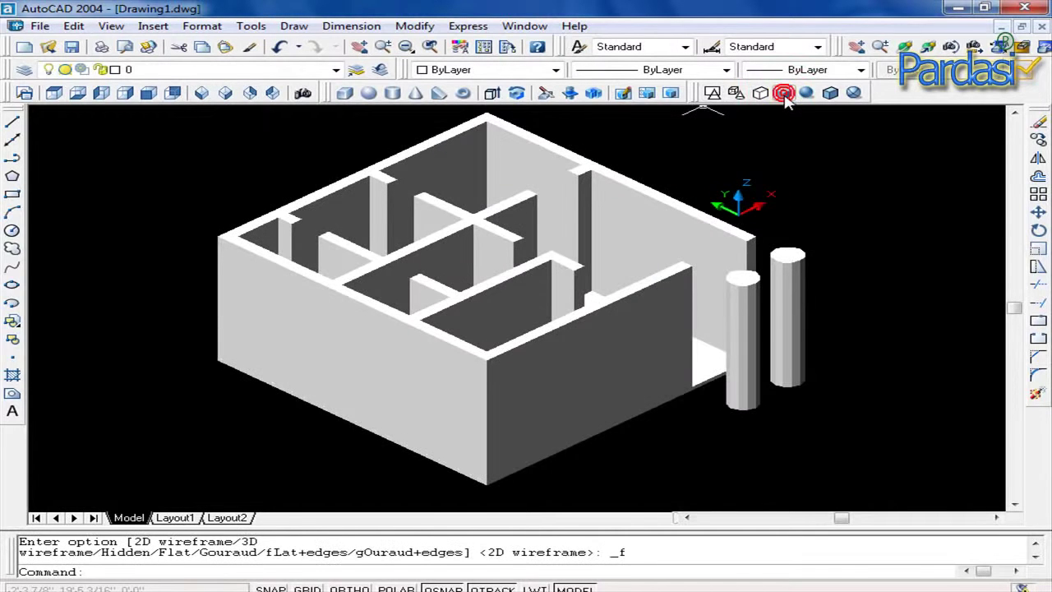
scroll(763, 333, "up", 4)
scroll(758, 329, "down", 2)
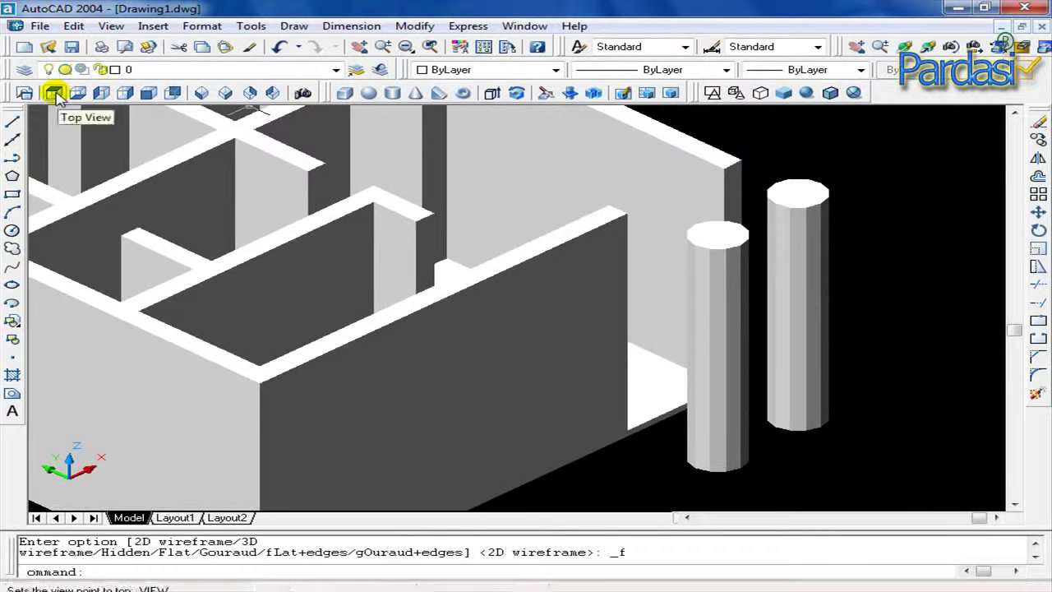
Cycle through wireframe, hidden, flat and edge-shaded modes, finishing on Gouraud Shaded zoomed out
left_click(711, 94)
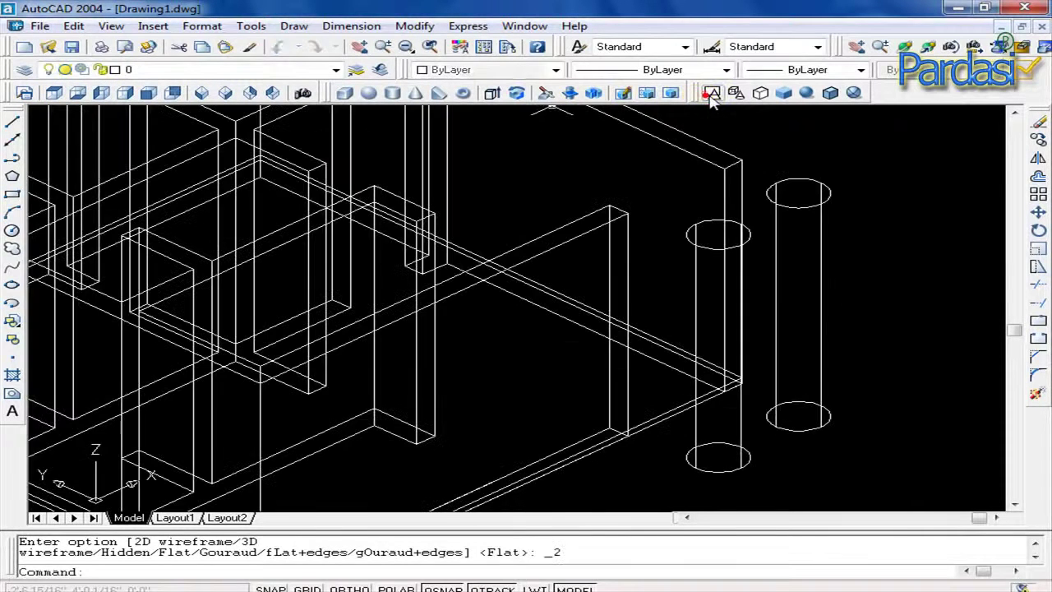
left_click(737, 92)
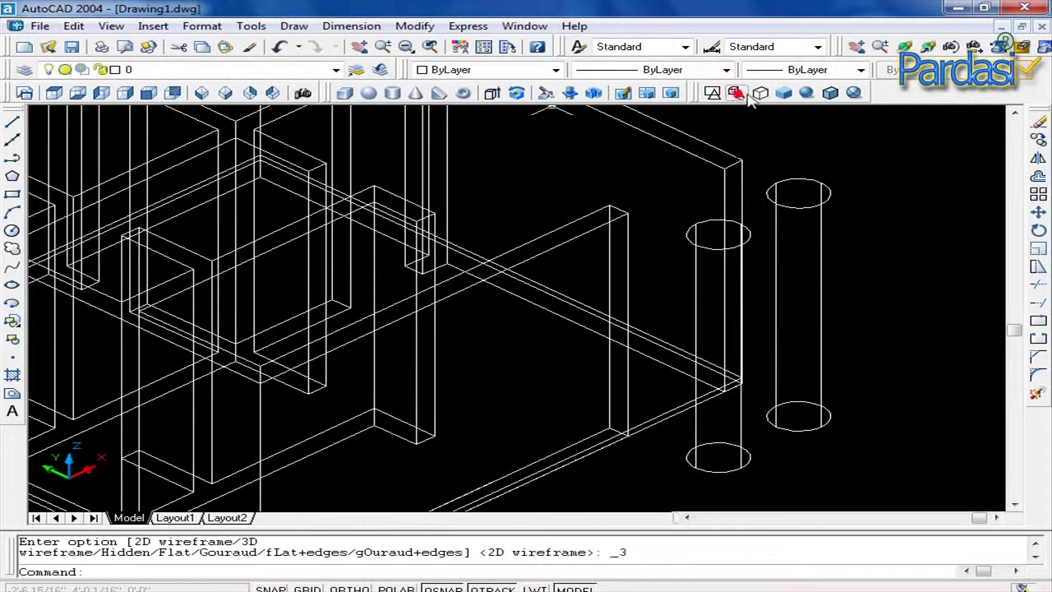
left_click(758, 93)
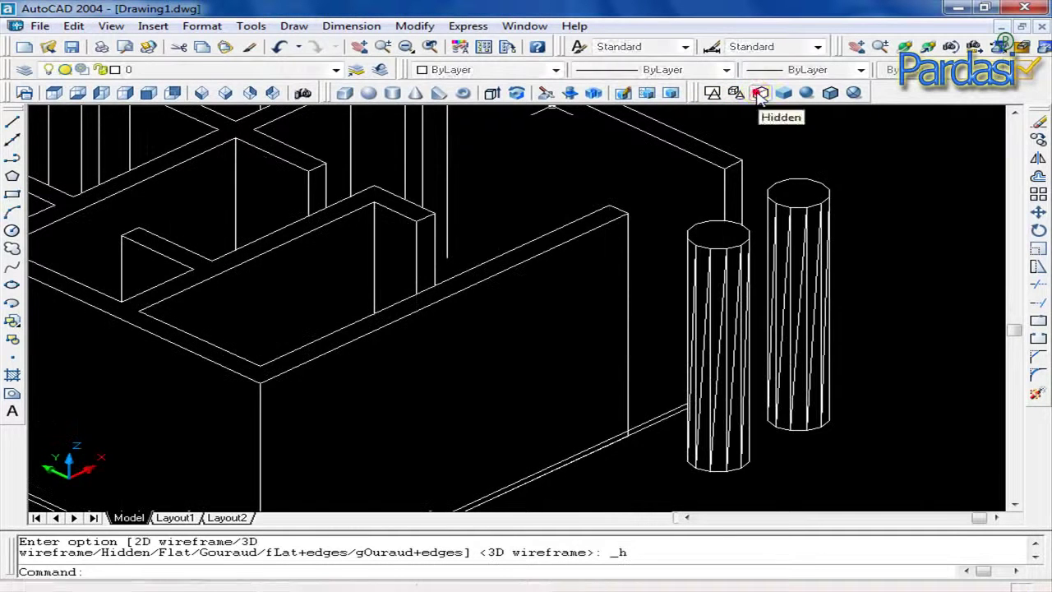
left_click(806, 93)
left_click(786, 94)
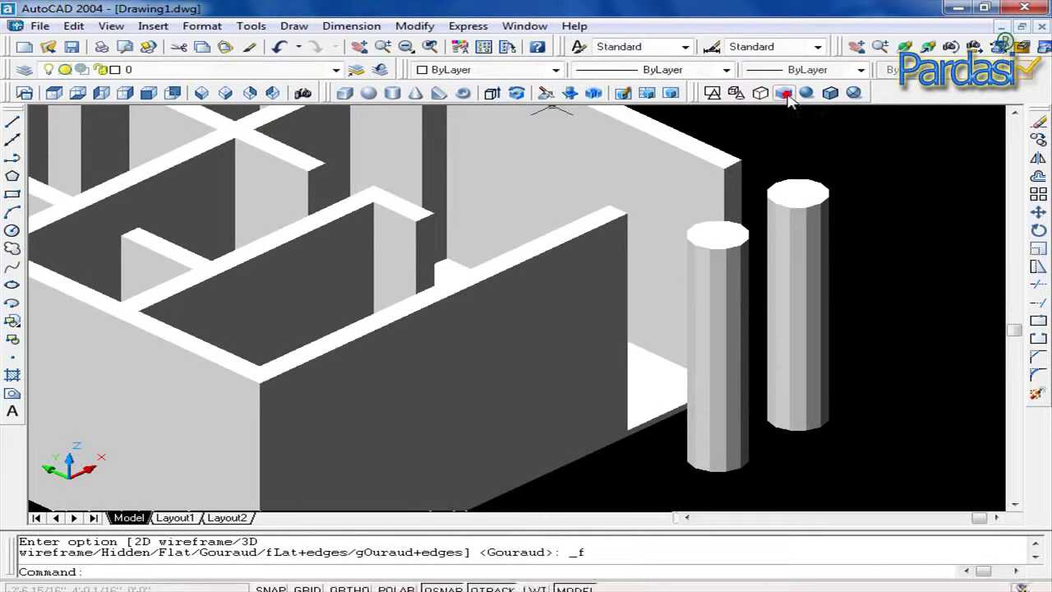
left_click(806, 93)
left_click(828, 94)
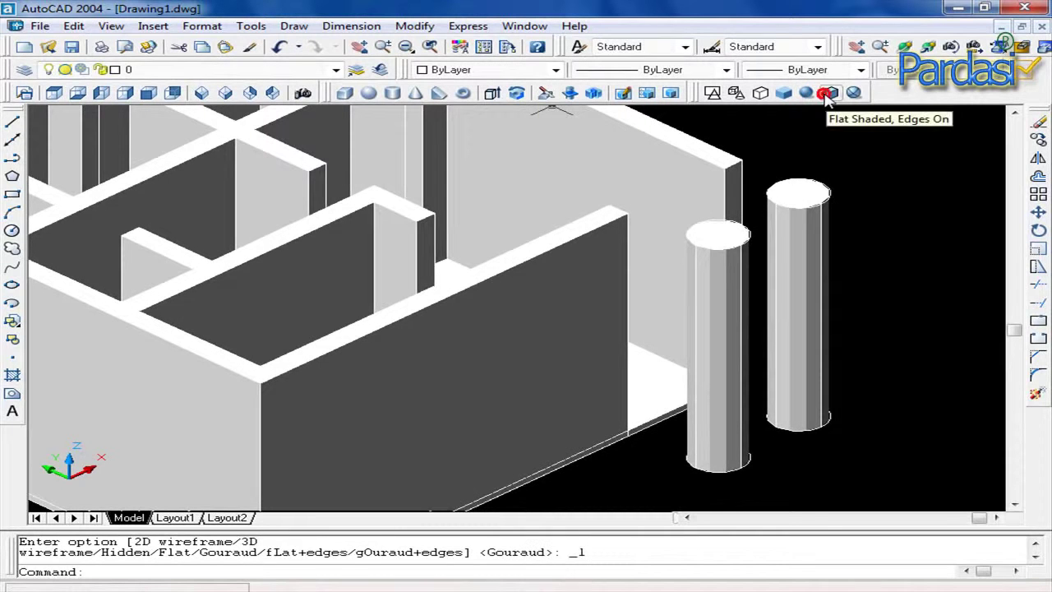
left_click(853, 93)
left_click(807, 93)
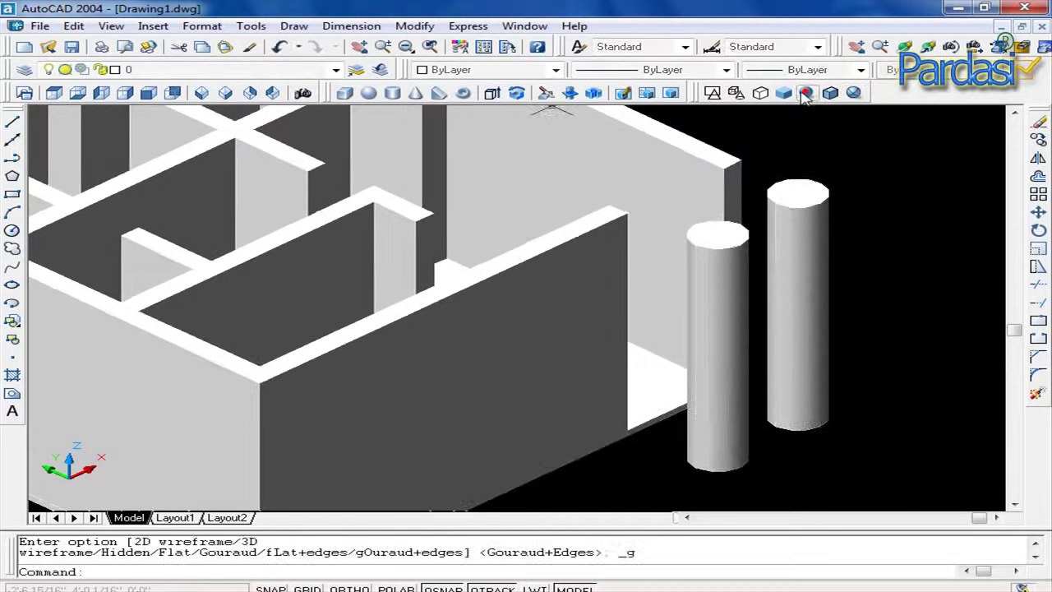
scroll(707, 348, "down", 3)
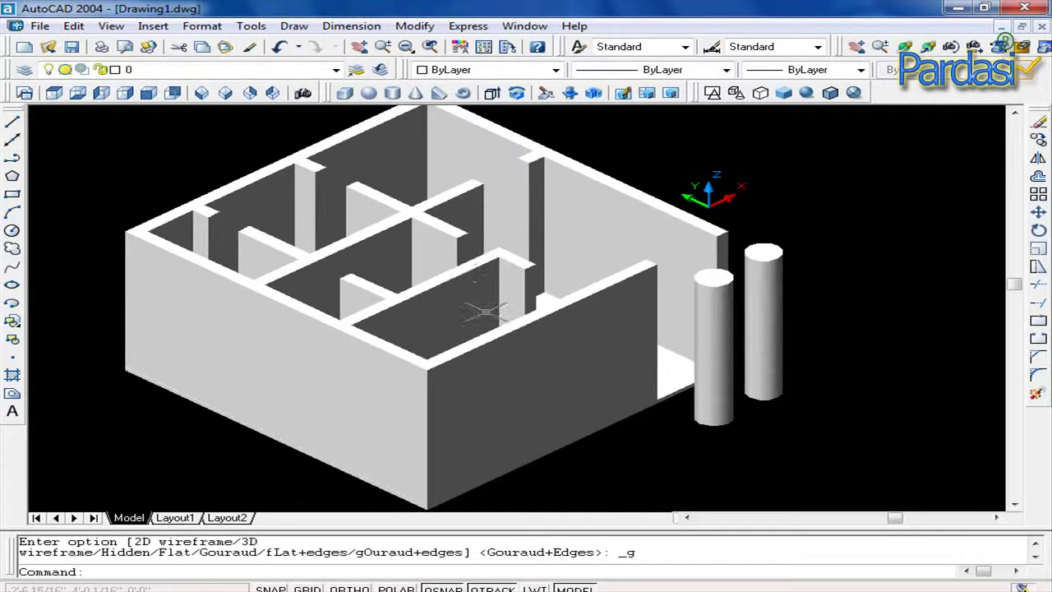
Cancel the pending command, then briefly open and close the Properties palette
key("Escape")
type("mo")
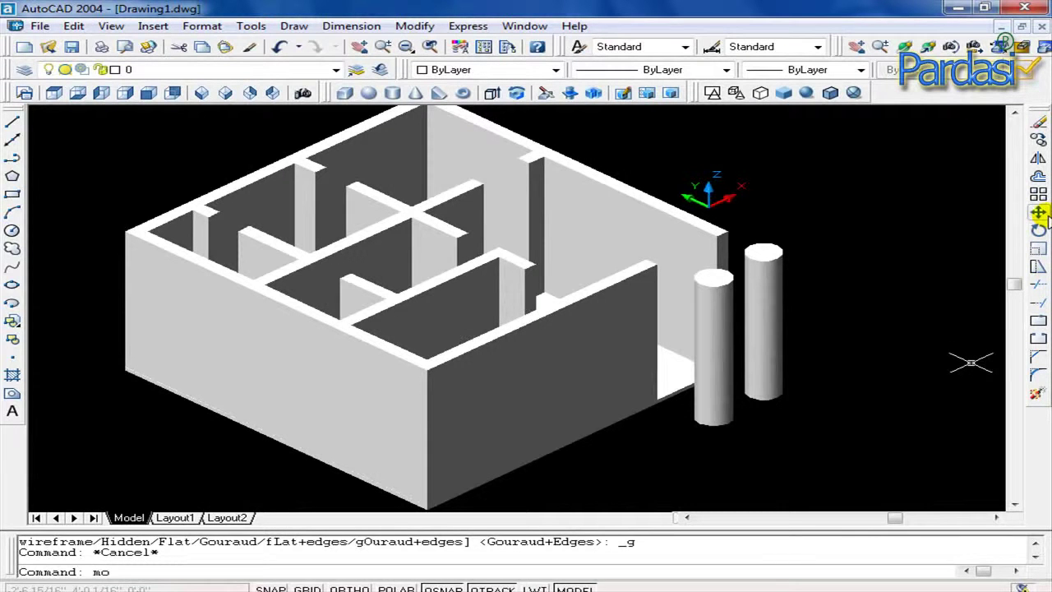
key("Return")
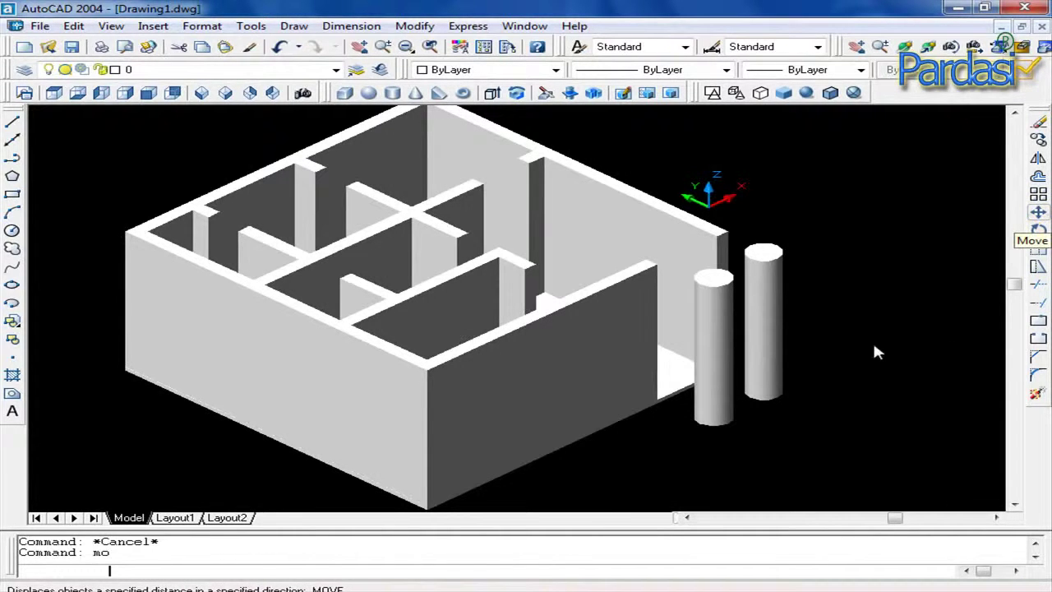
key("ctrl+1")
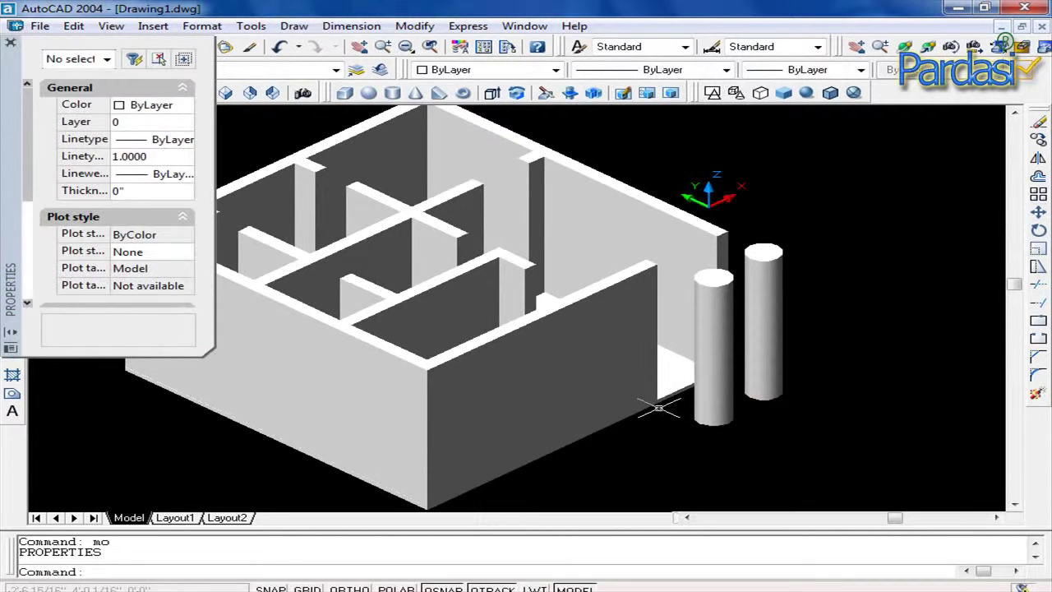
left_click(11, 33)
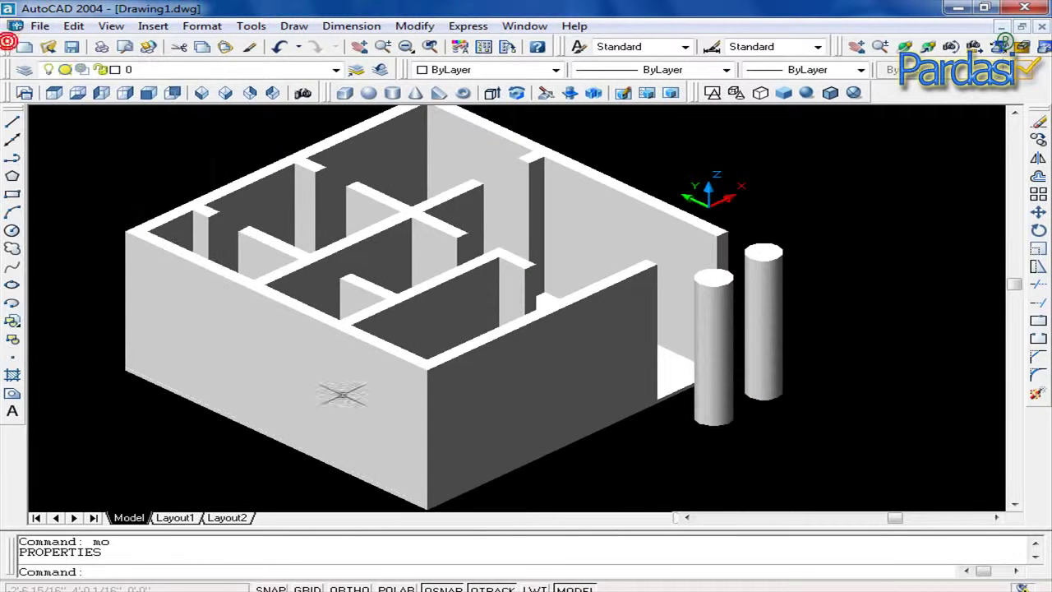
key("Escape")
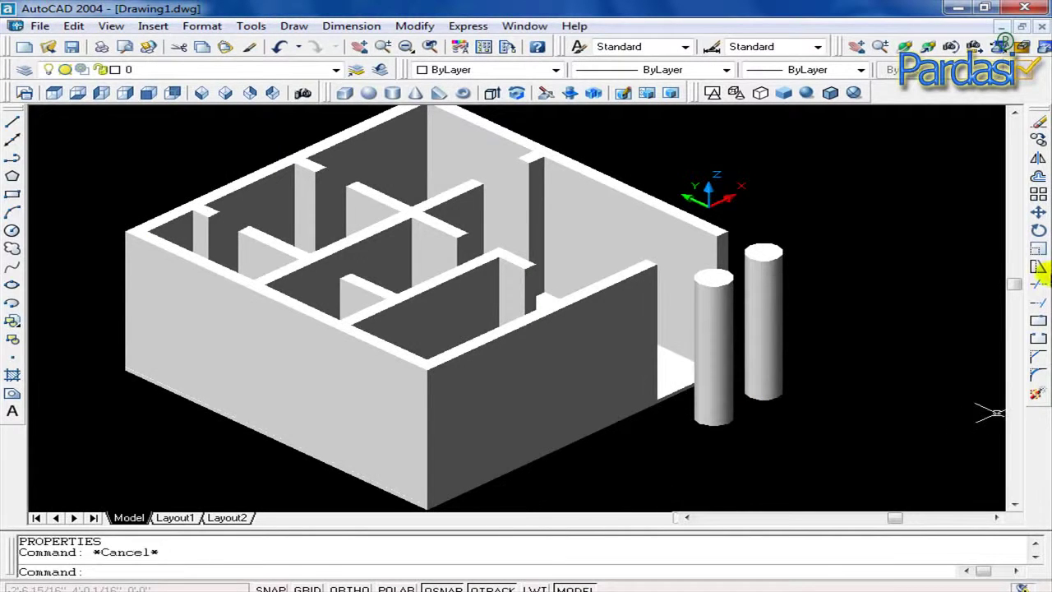
Move the flat box from the house base corner up to the top wall corner
left_click(1039, 213)
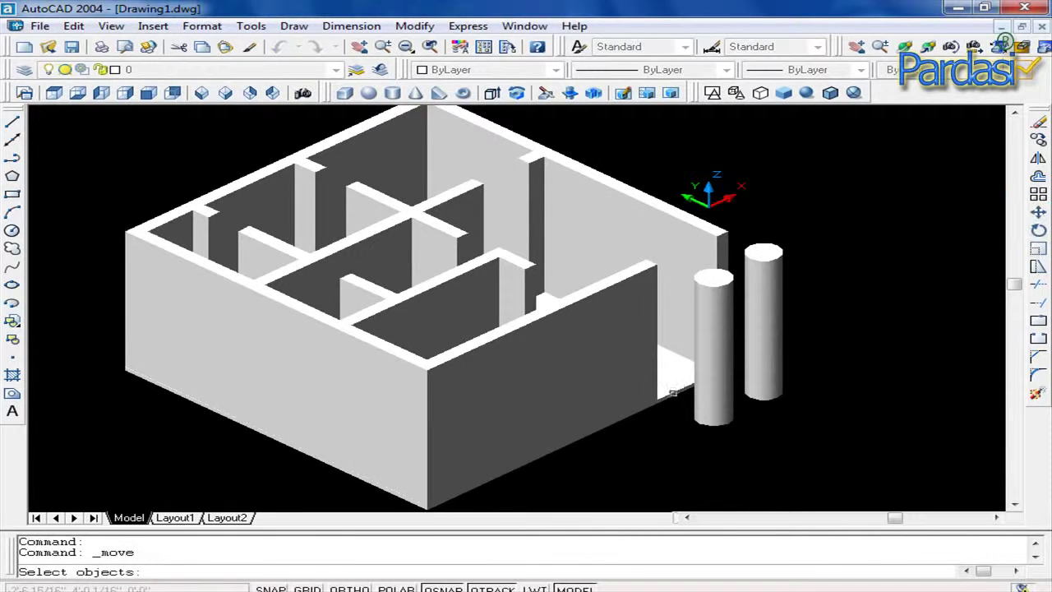
left_click(688, 385)
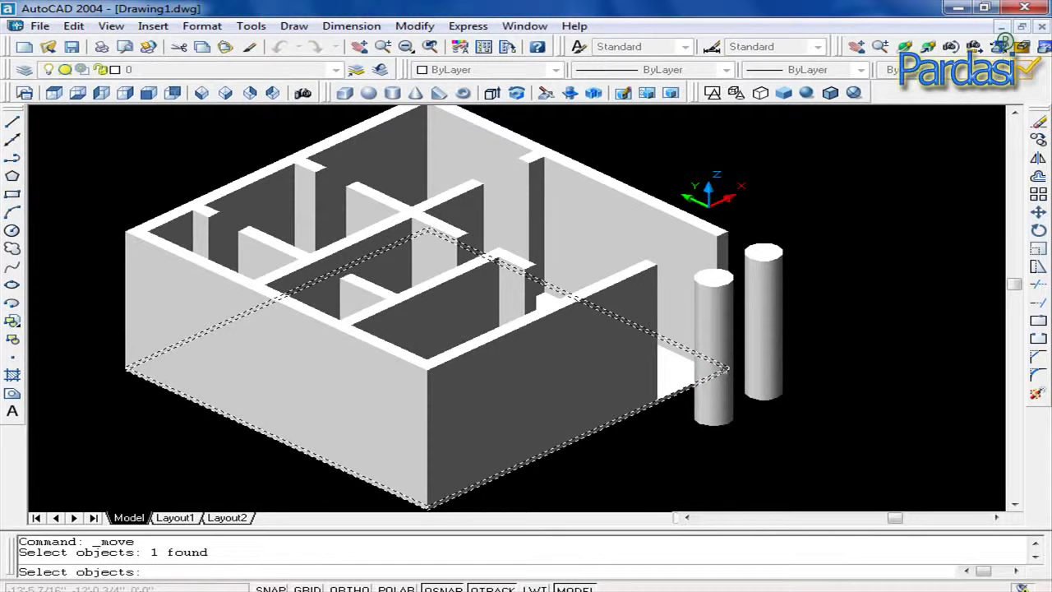
key("Return")
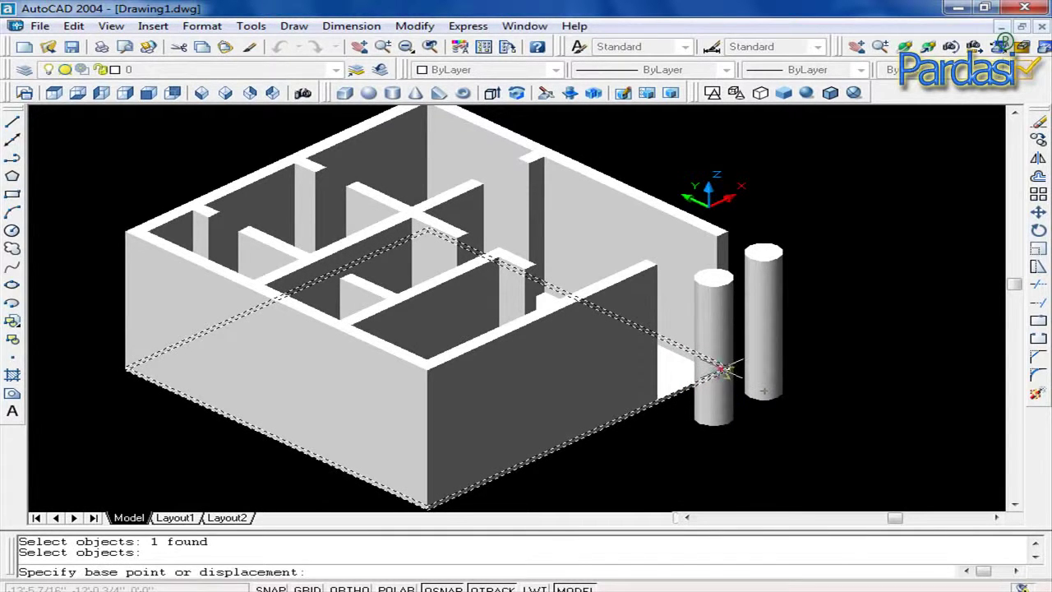
left_click(722, 369)
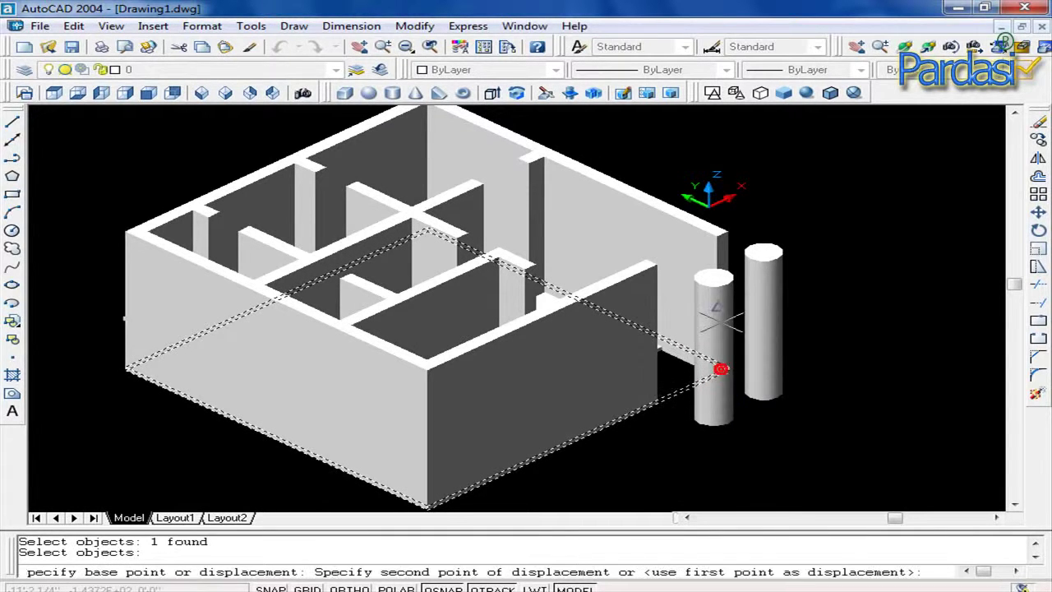
left_click(722, 233)
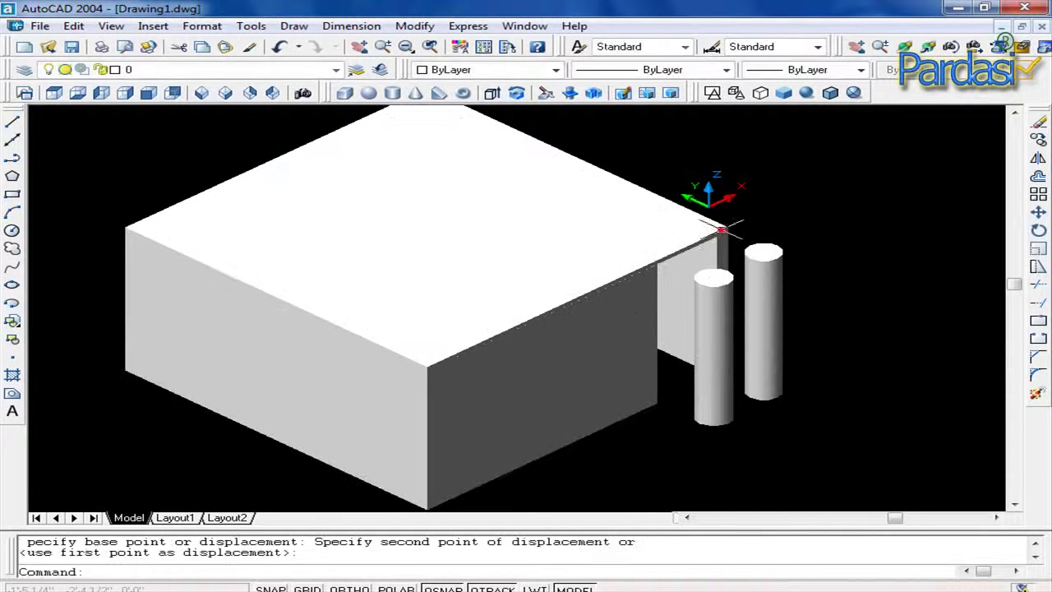
scroll(609, 437, "down", 1)
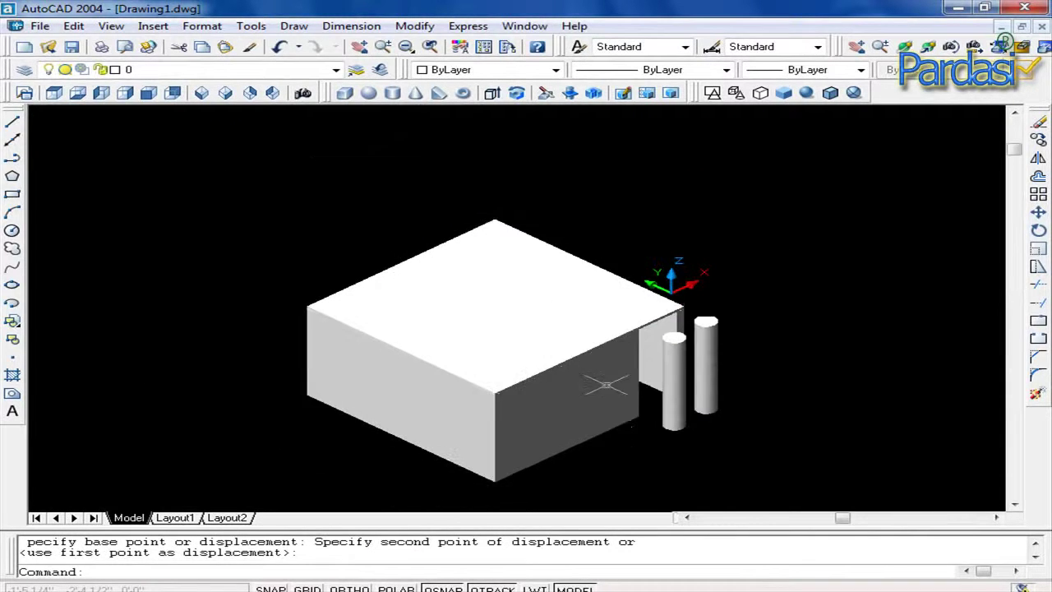
scroll(606, 383, "up", 1)
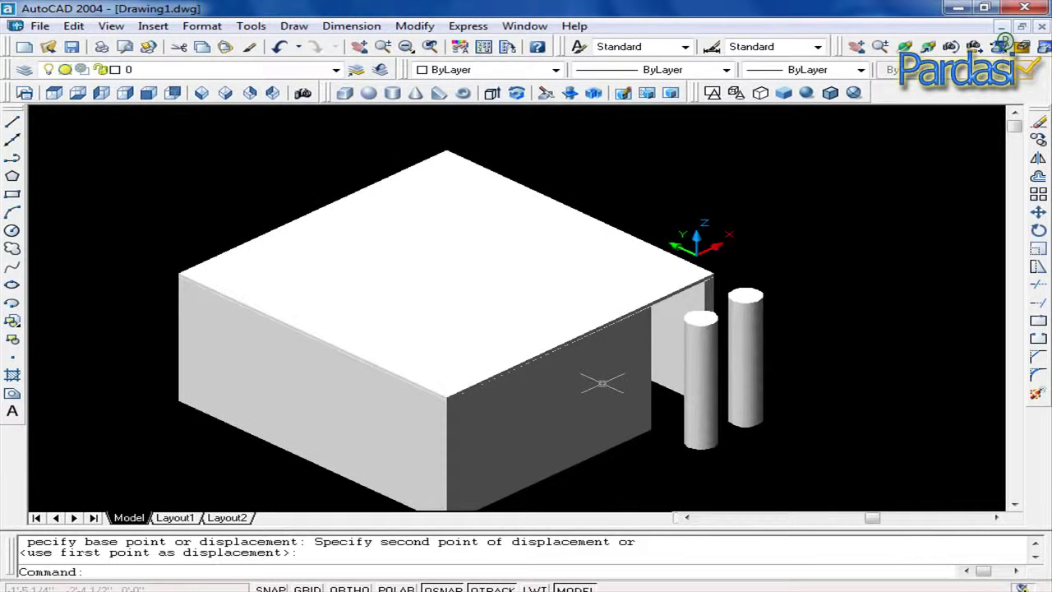
scroll(602, 384, "up", 2)
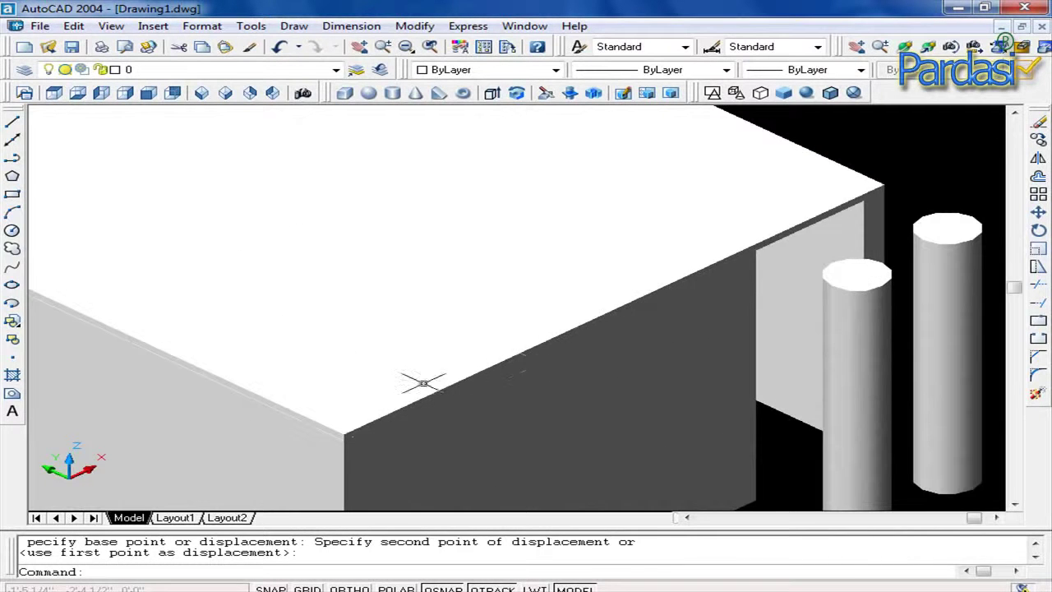
scroll(340, 417, "up", 2)
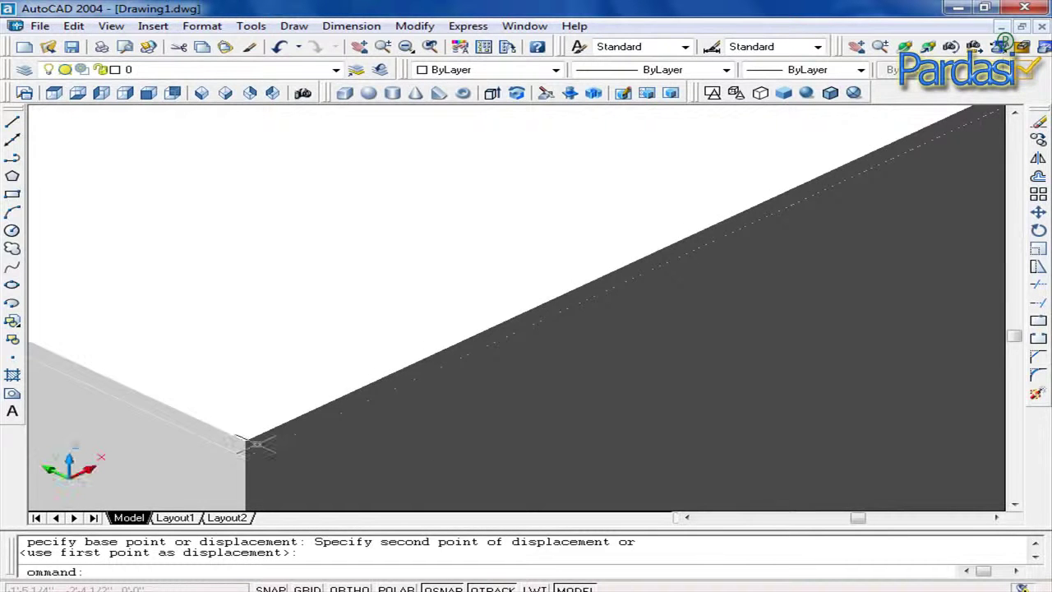
scroll(256, 444, "down", 3)
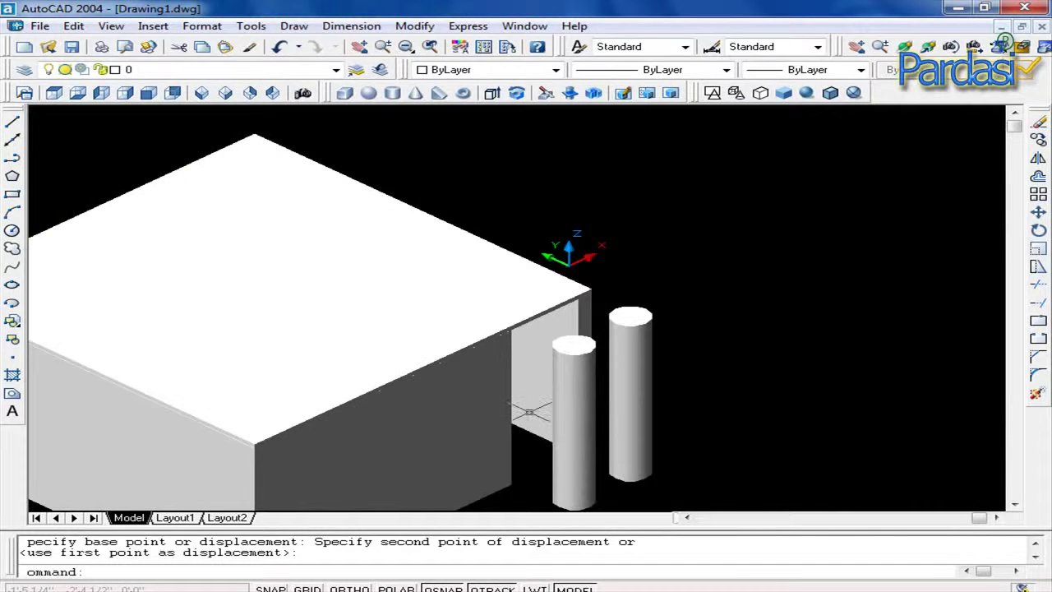
left_click(512, 326)
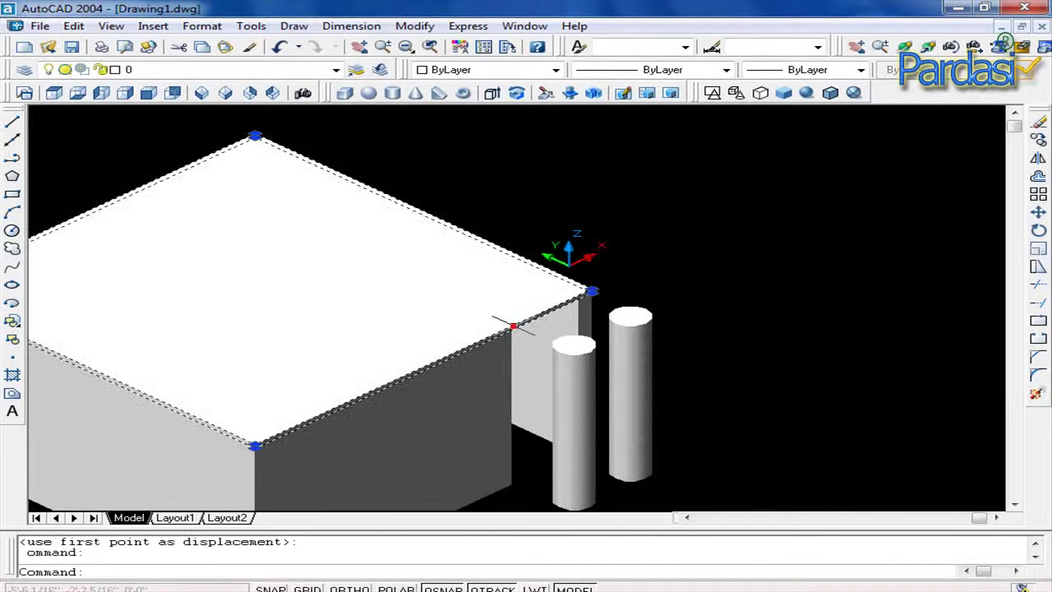
key("Escape")
type("ext")
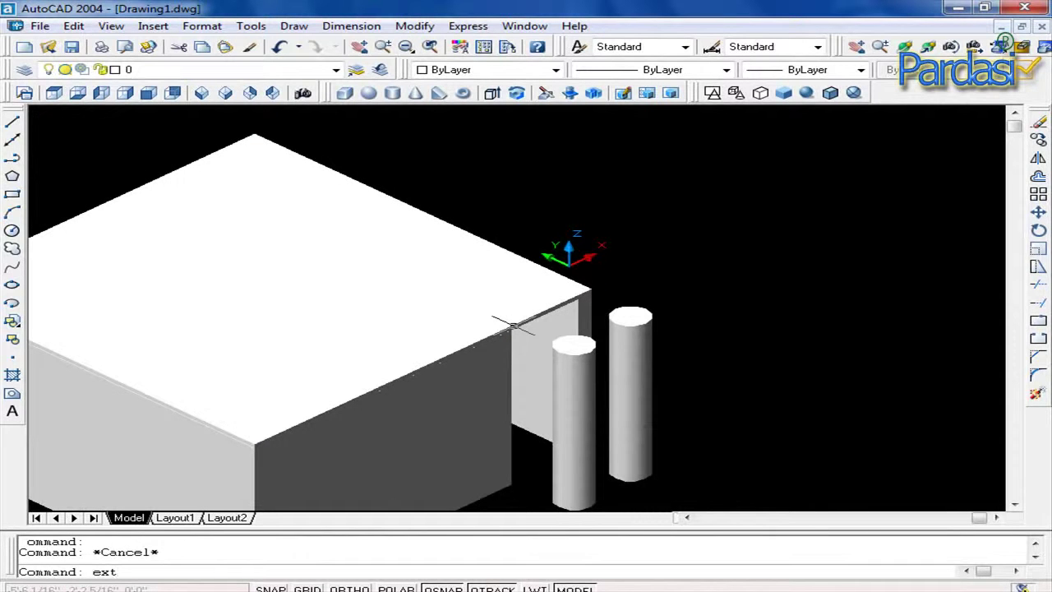
Try extruding the roof box by a height of 1, then cancel the failed command
key("Return")
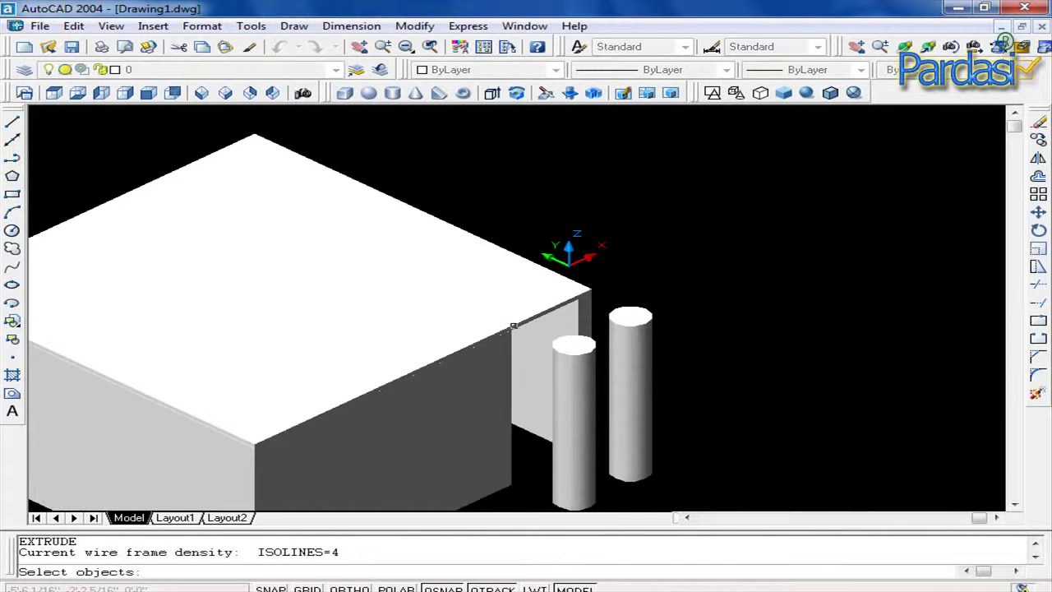
left_click(524, 319)
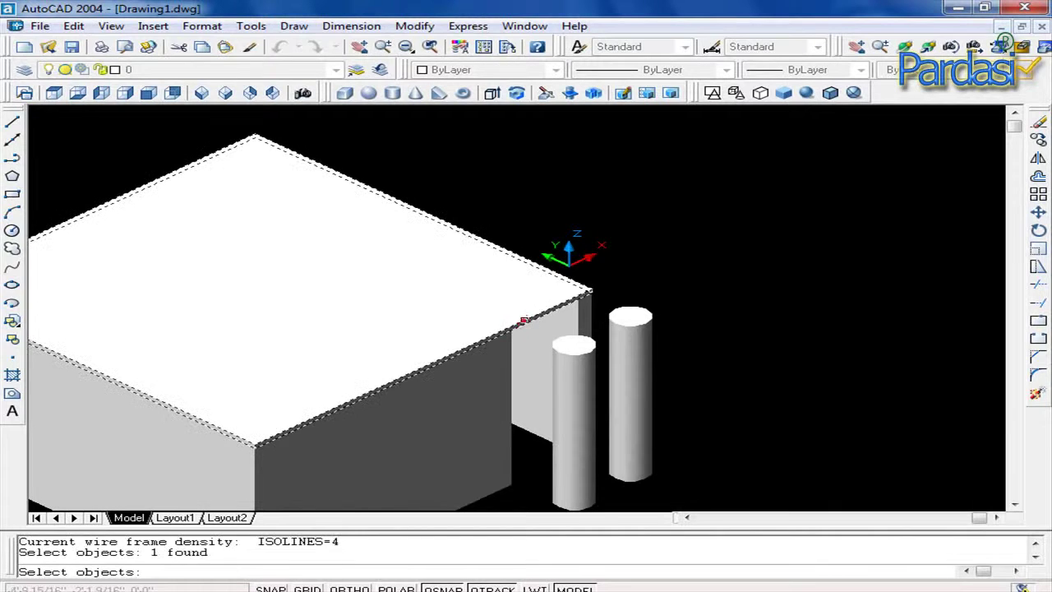
right_click(524, 320)
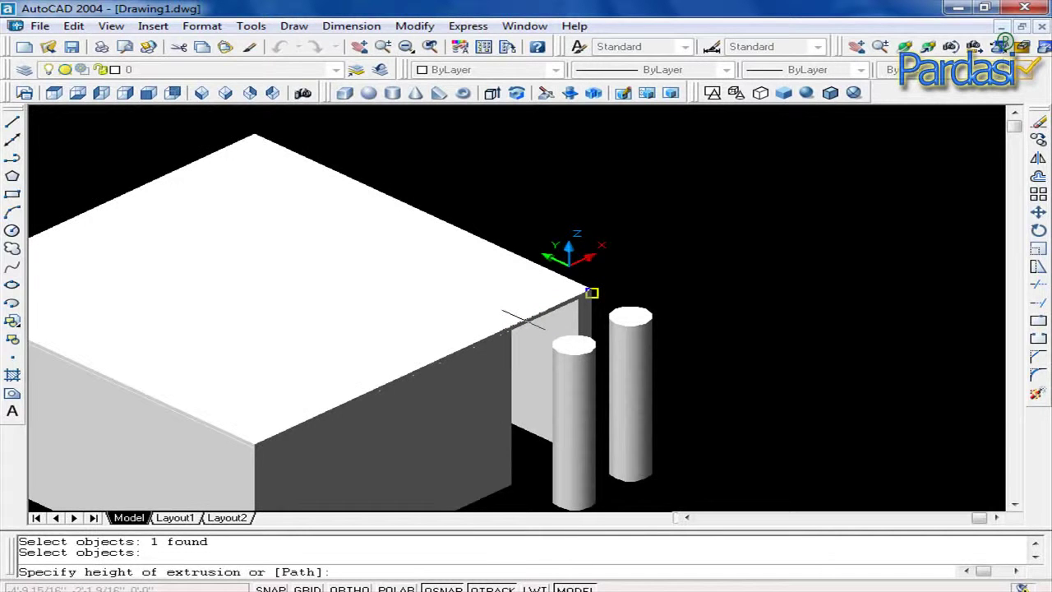
type("1")
key("Return")
key("Return")
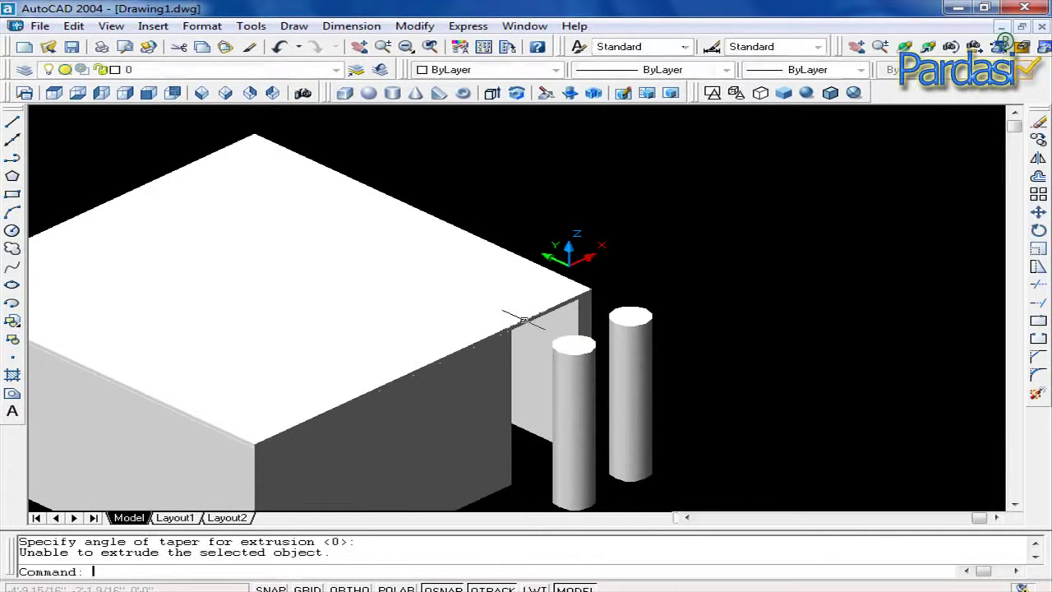
key("Escape")
Zoom around the model and abandon two window selections near the wall and roof edges
scroll(482, 375, "down", 2)
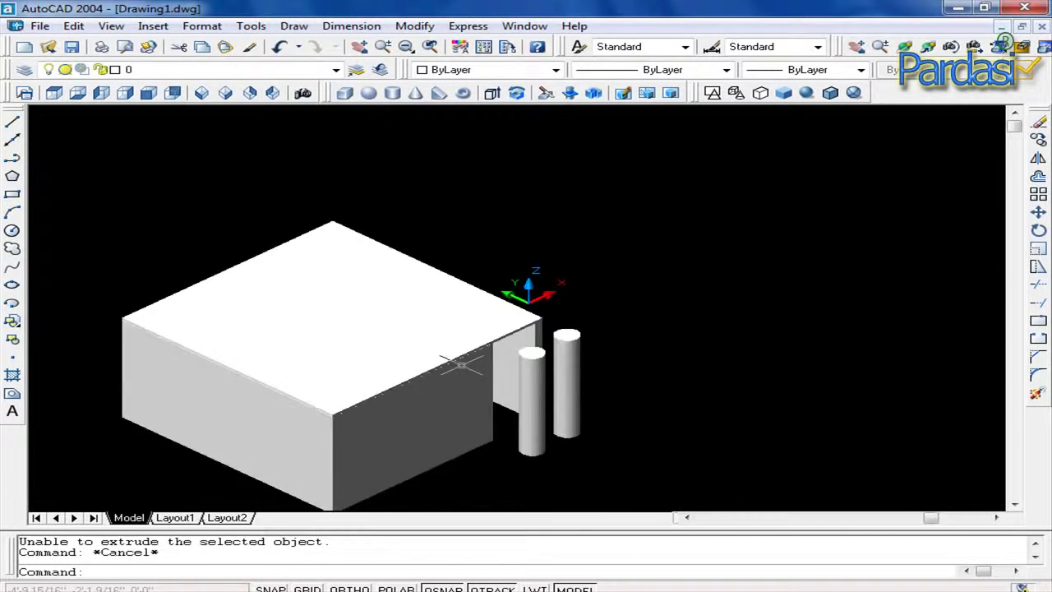
scroll(482, 371, "up", 2)
scroll(462, 365, "up", 2)
scroll(473, 329, "up", 2)
scroll(485, 321, "up", 1)
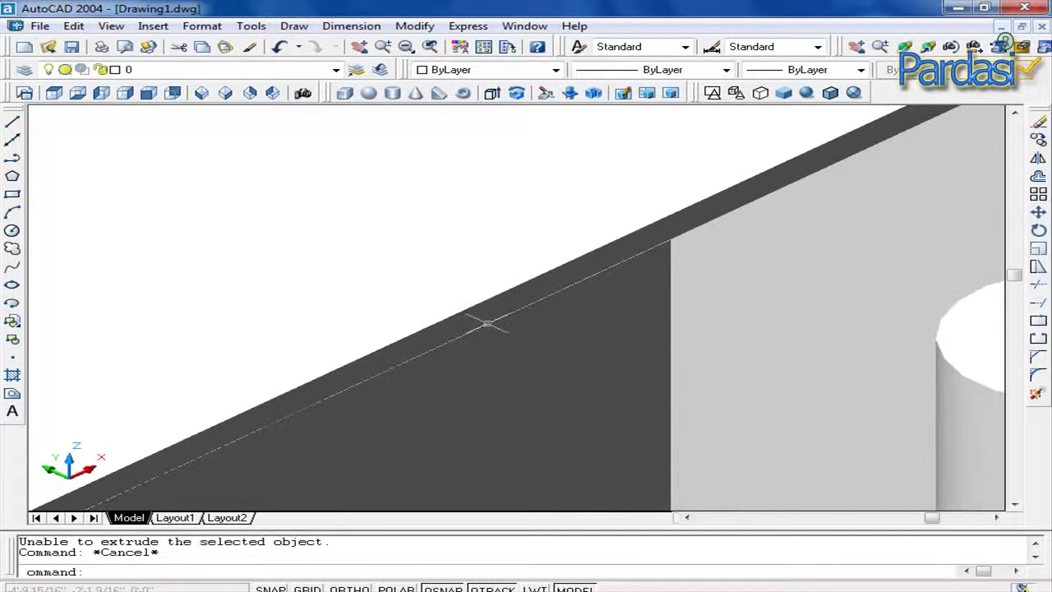
left_click(489, 313)
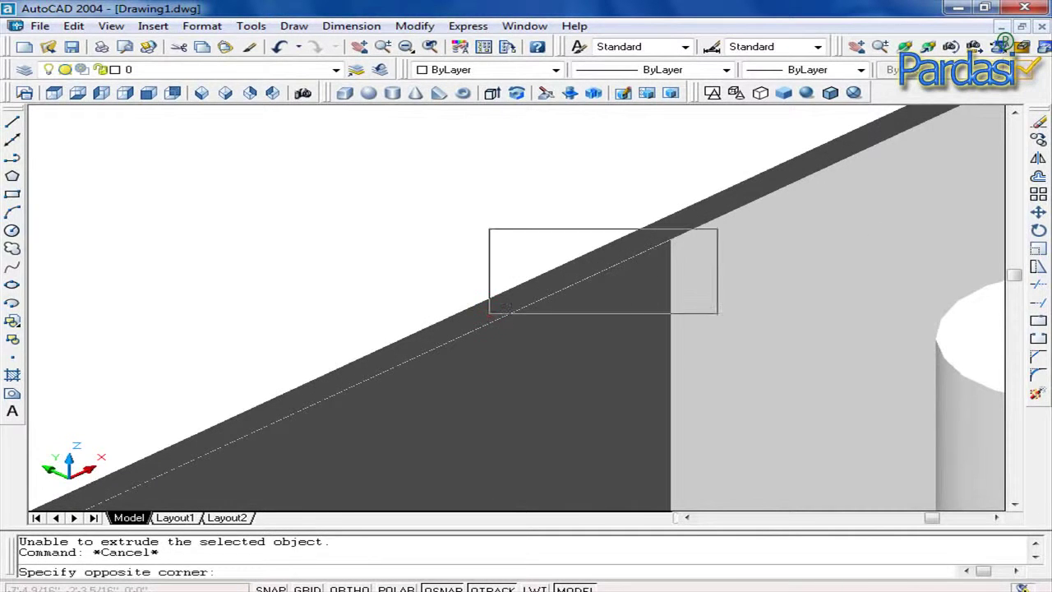
key("Escape")
left_click(713, 201)
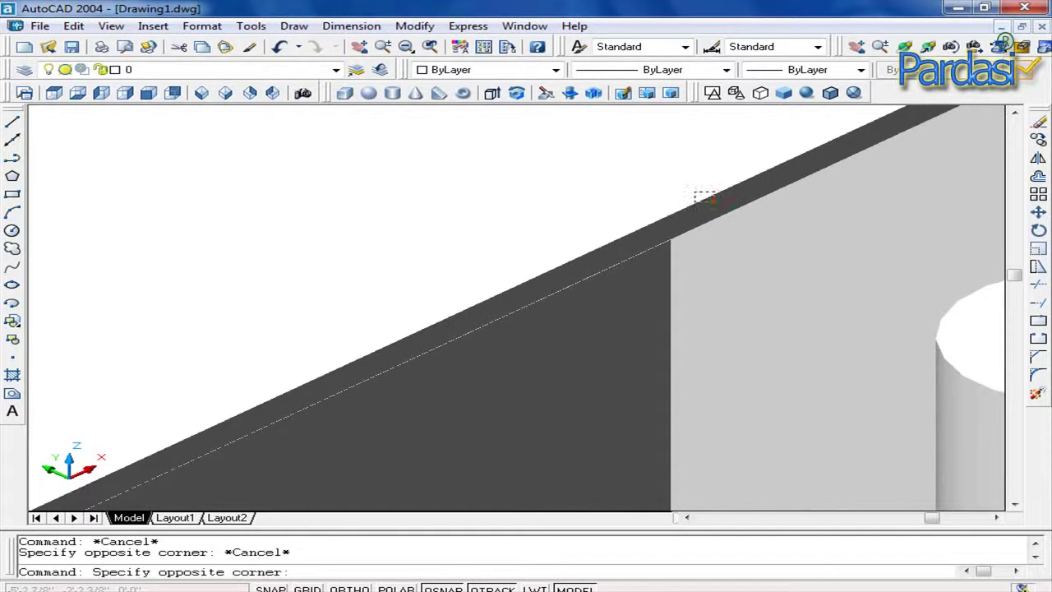
key("Escape")
Zoom back out and select the solid slab covering the house
scroll(714, 230, "down", 2)
scroll(718, 263, "down", 1)
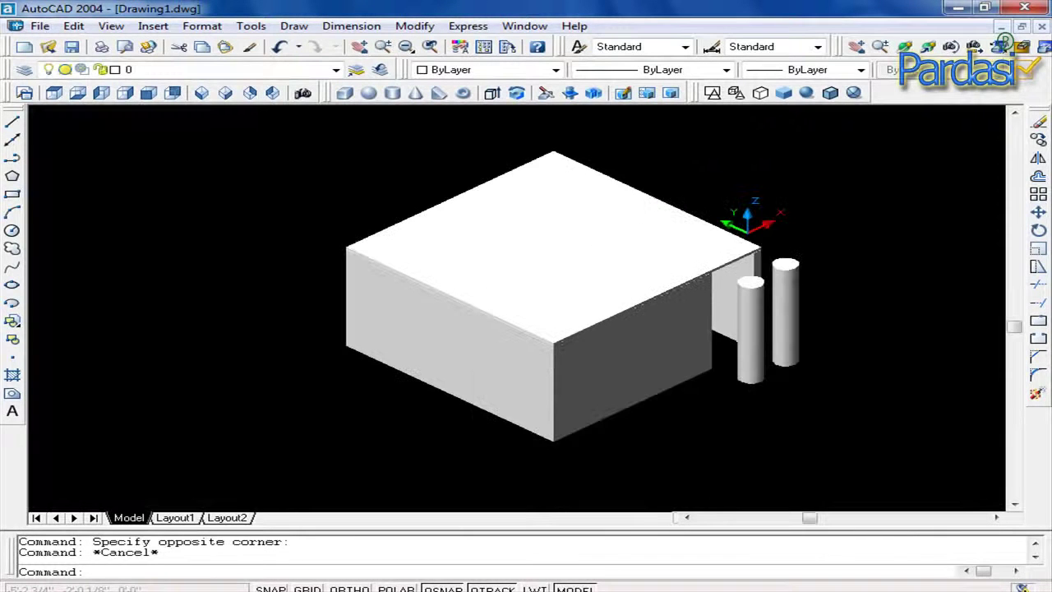
scroll(742, 331, "up", 2)
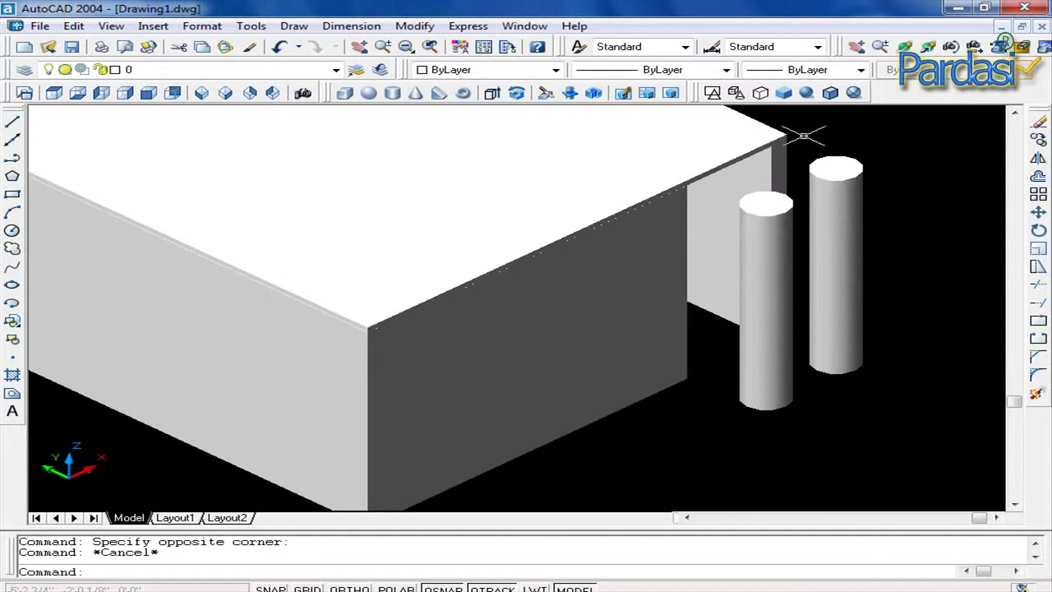
scroll(788, 266, "down", 2)
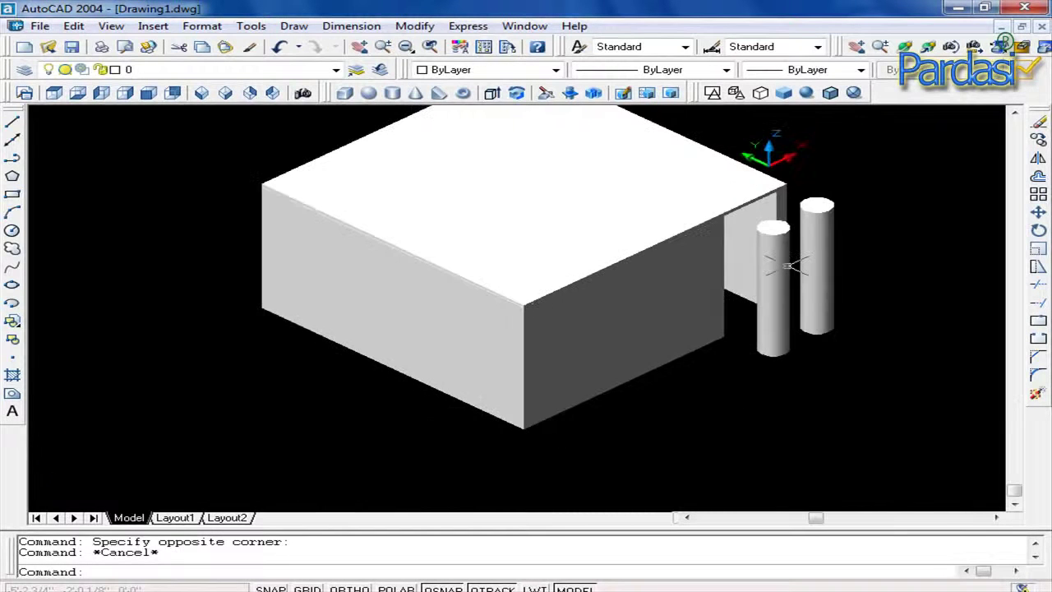
scroll(788, 266, "down", 2)
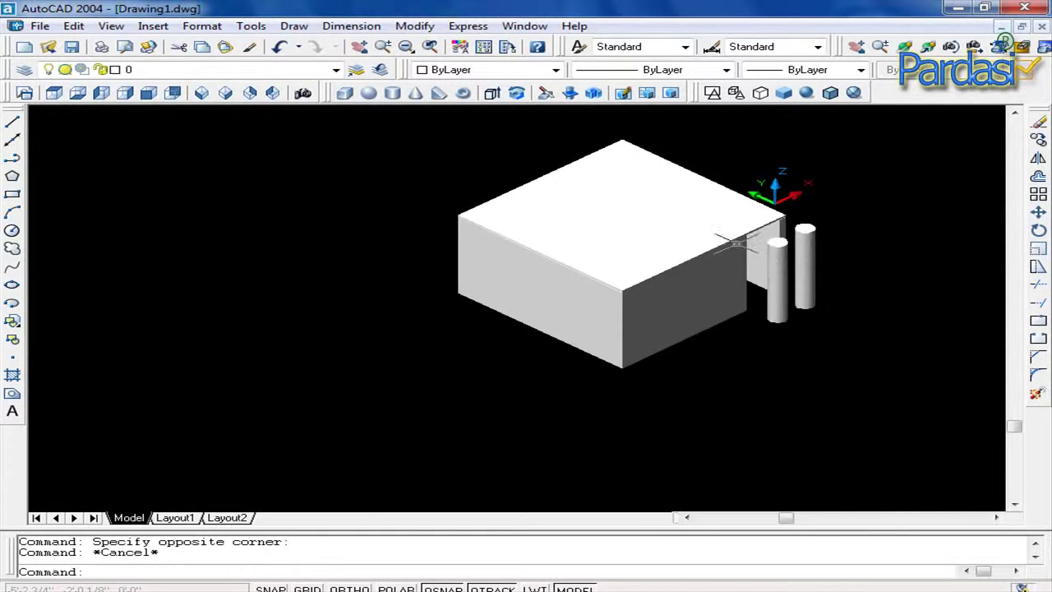
left_click(740, 236)
key("Delete")
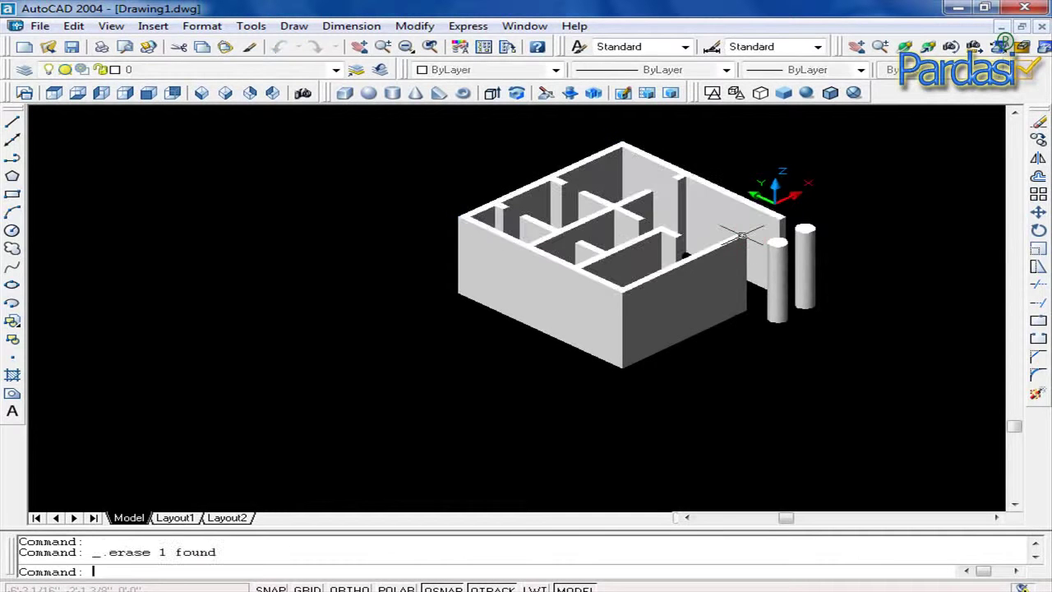
scroll(741, 236, "up", 2)
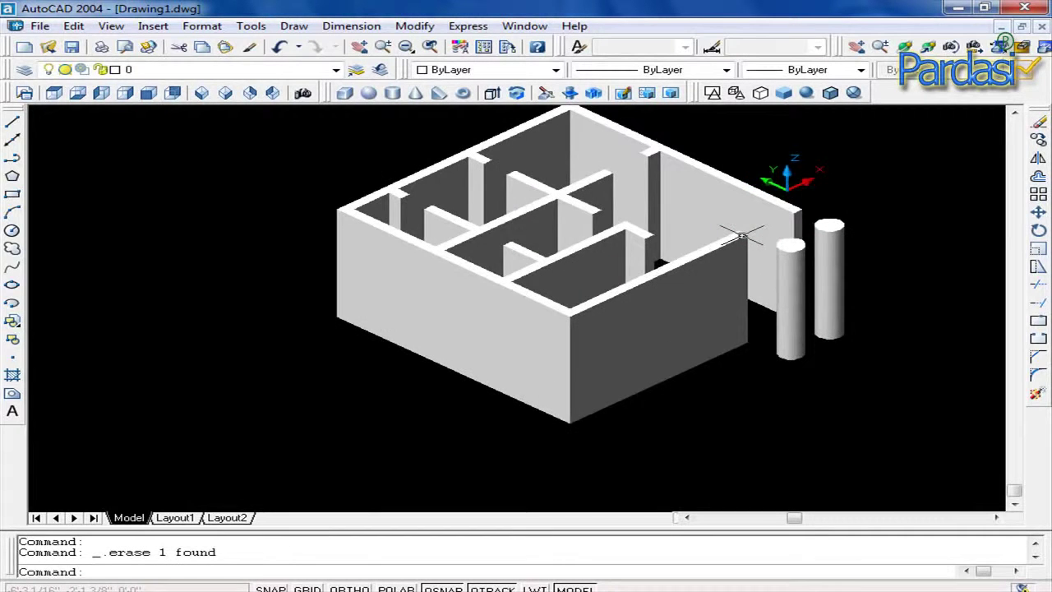
key("ctrl+z")
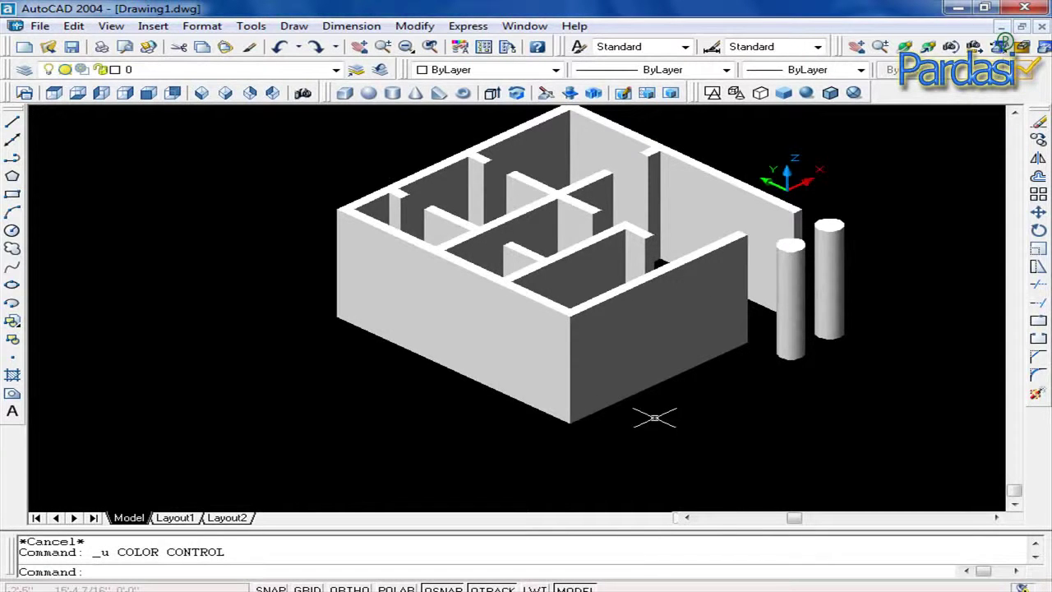
left_click(1015, 113)
left_click(1017, 119)
Window-select all house walls and set their colour to Red
left_click(705, 444)
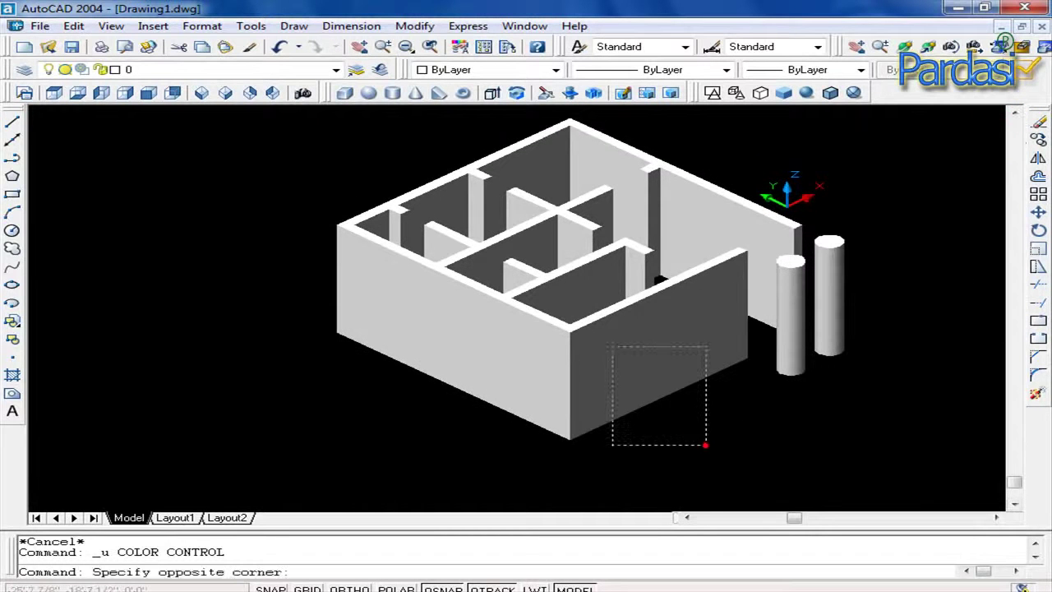
left_click(543, 265)
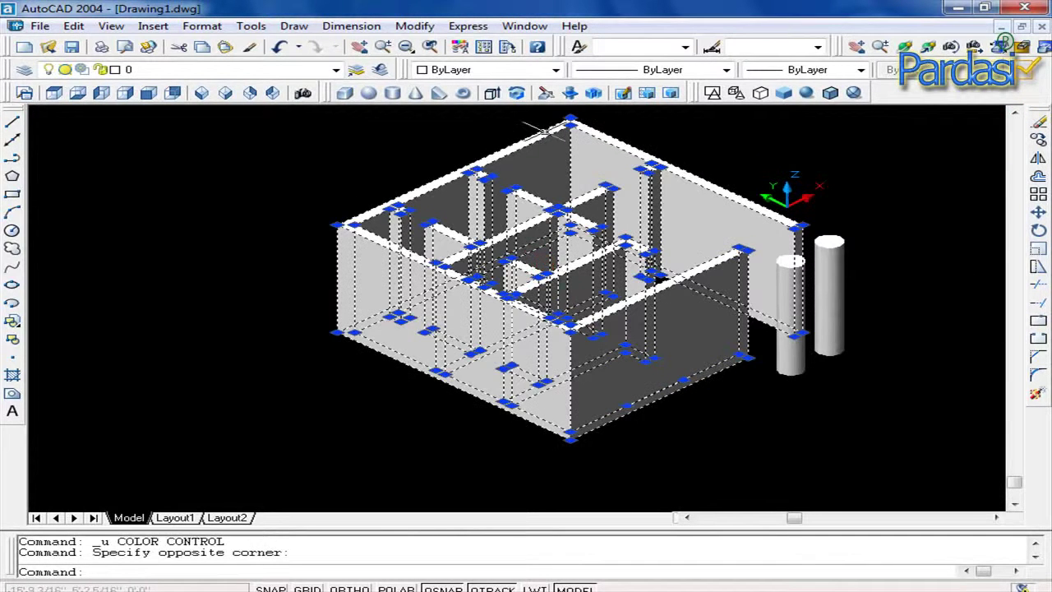
left_click(557, 70)
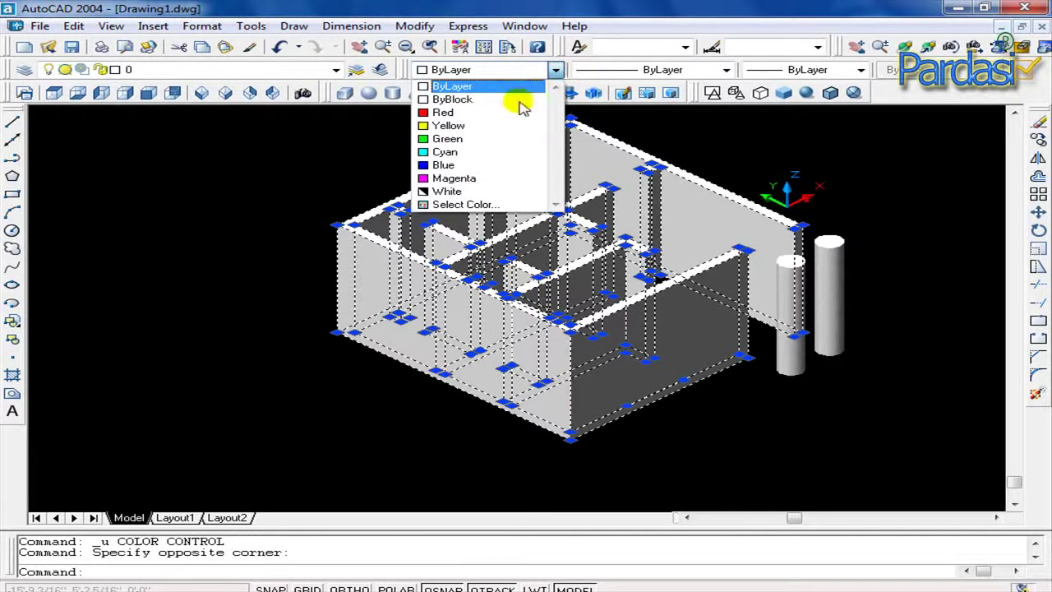
left_click(469, 114)
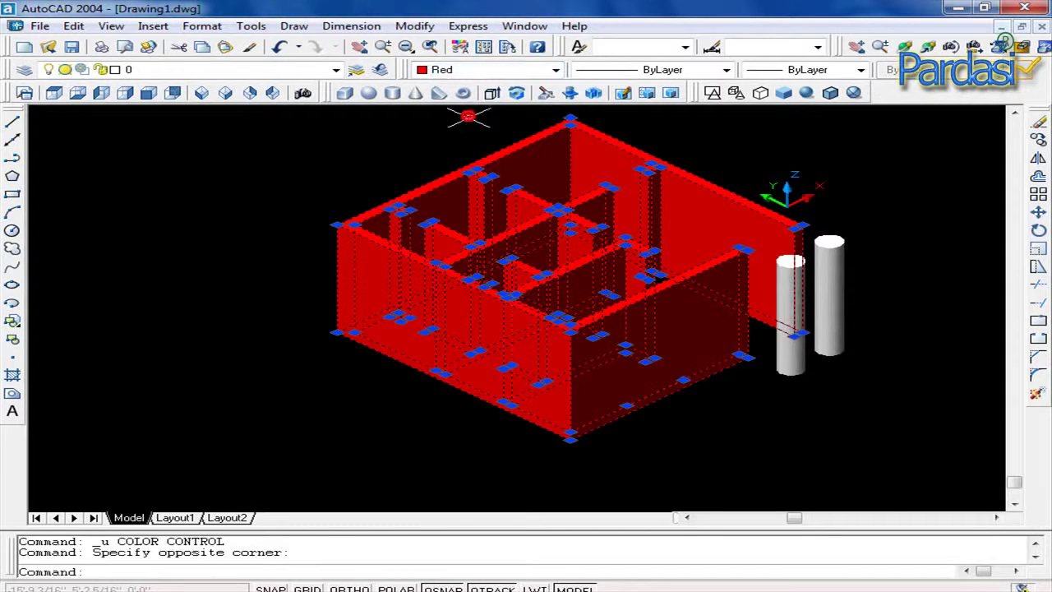
right_click(781, 415)
left_click(763, 420)
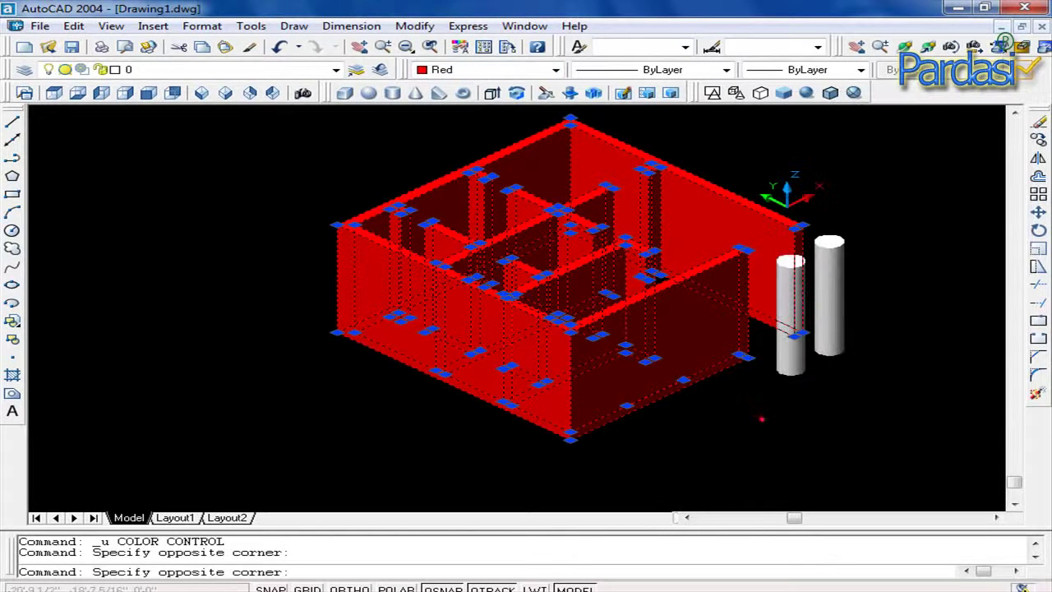
left_click(762, 420)
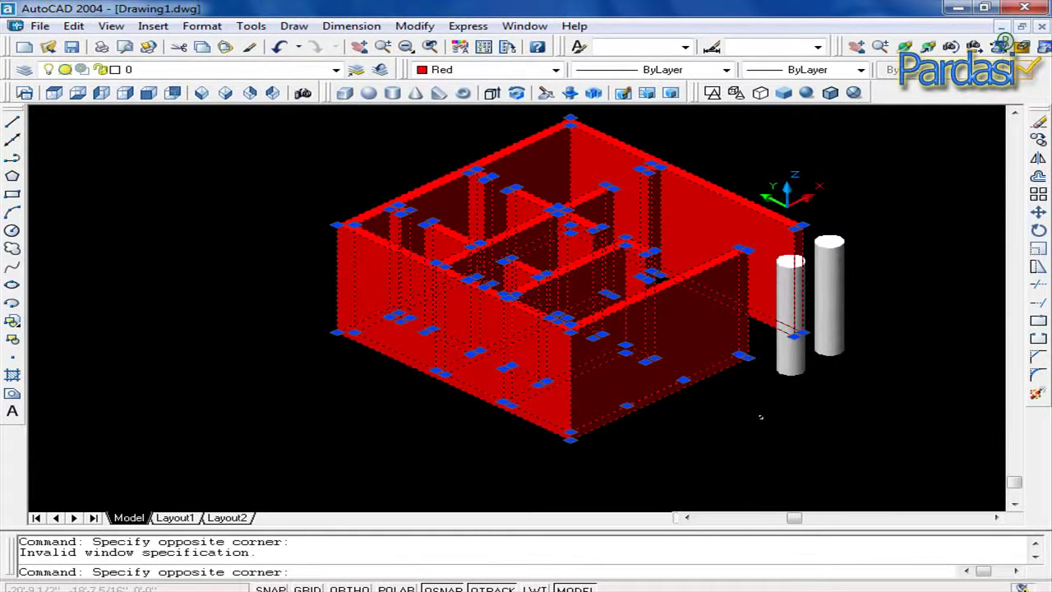
key("Escape")
key("Escape")
Reselect the model with windows to pick up the walls and both cylinders
left_click(908, 252)
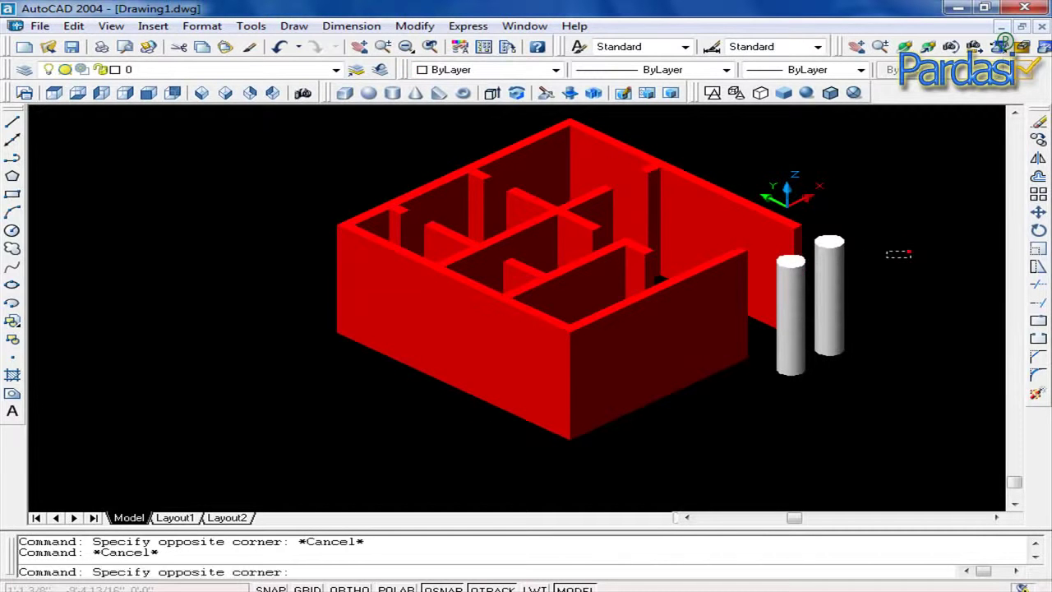
left_click(774, 358)
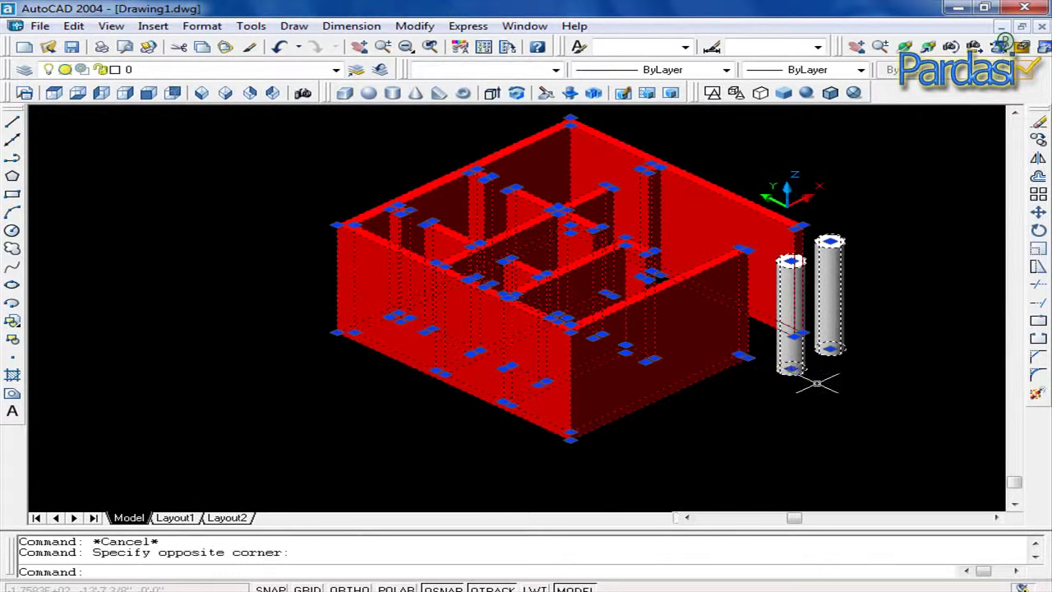
key("Escape")
left_click(856, 334)
left_click(803, 378)
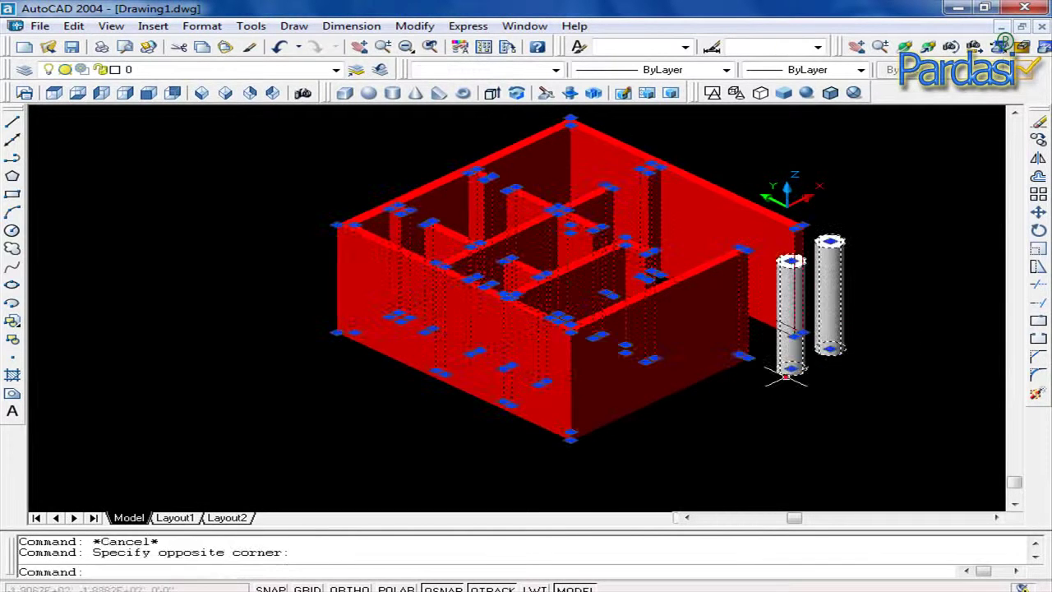
Clear the selection and make the right cylinder green
key("Escape")
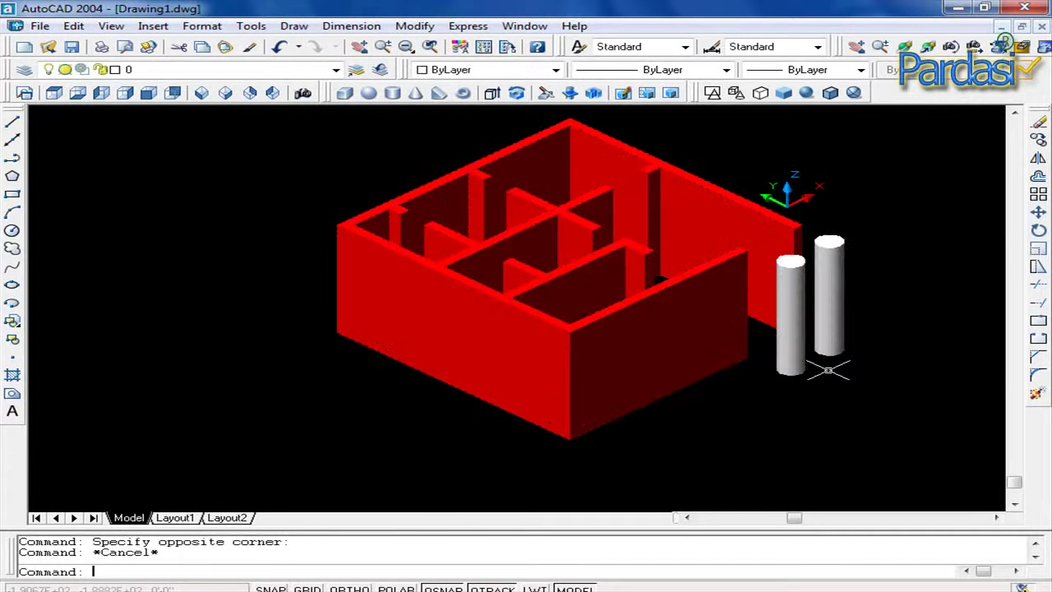
left_click(835, 348)
key("Escape")
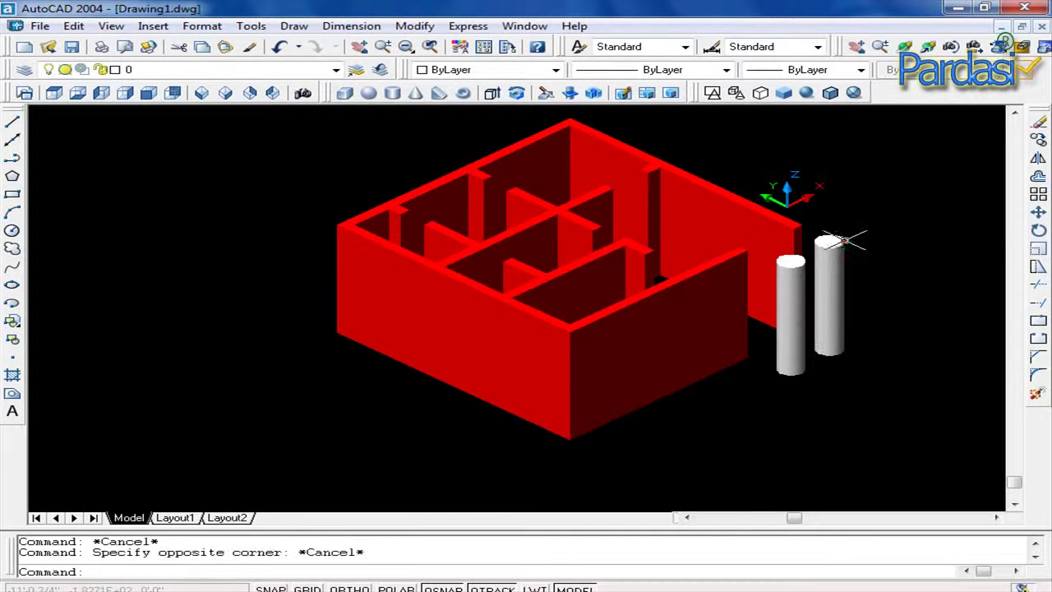
left_click(844, 240)
left_click(537, 71)
left_click(497, 126)
left_click(498, 138)
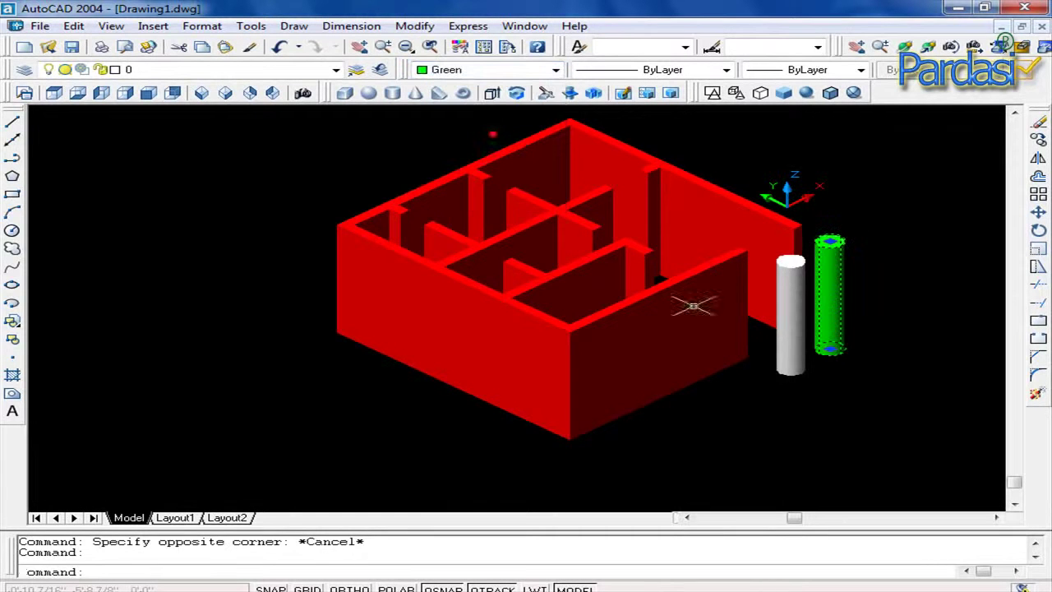
Make the left cylinder green, deselect it, and zoom out
left_click(782, 266)
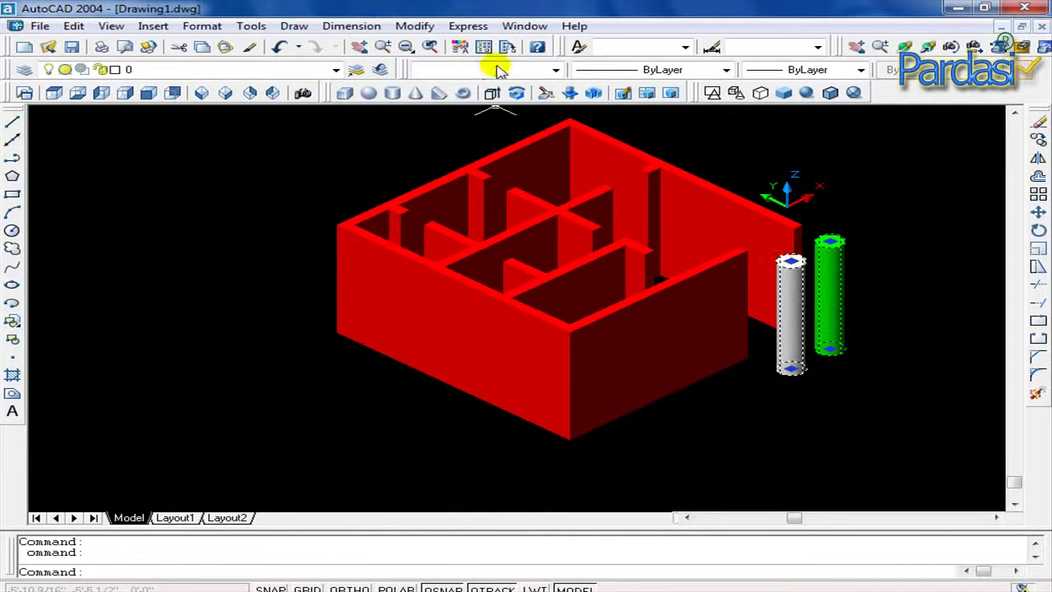
left_click(553, 71)
left_click(478, 131)
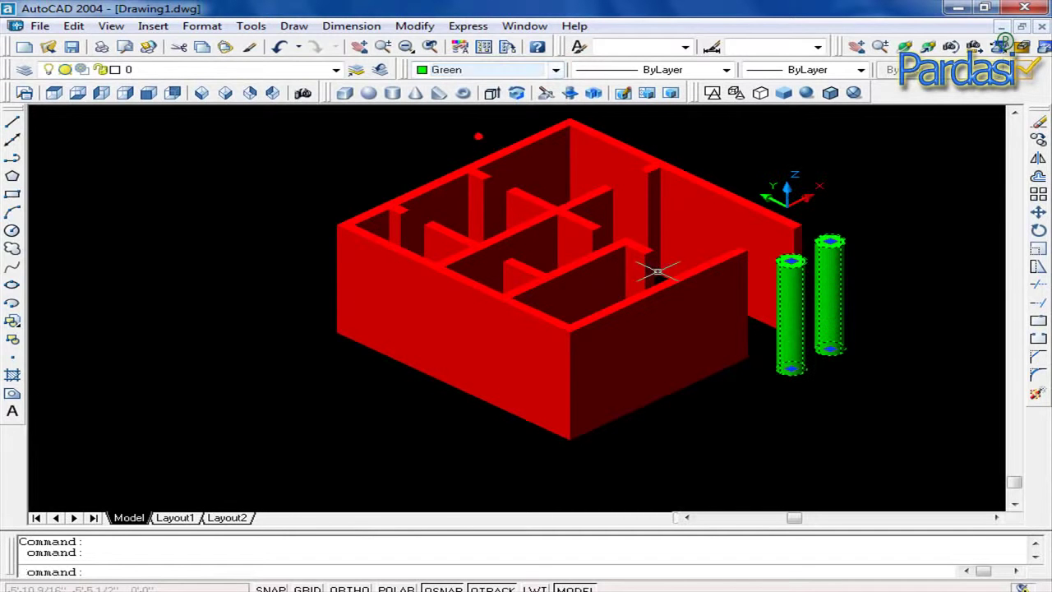
key("Escape")
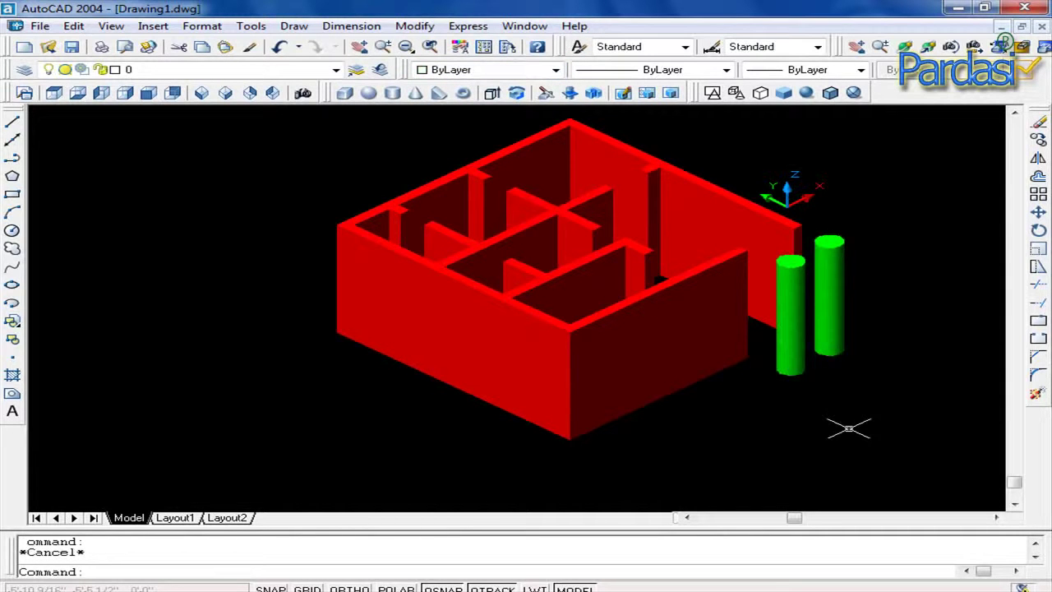
scroll(696, 314, "down", 2)
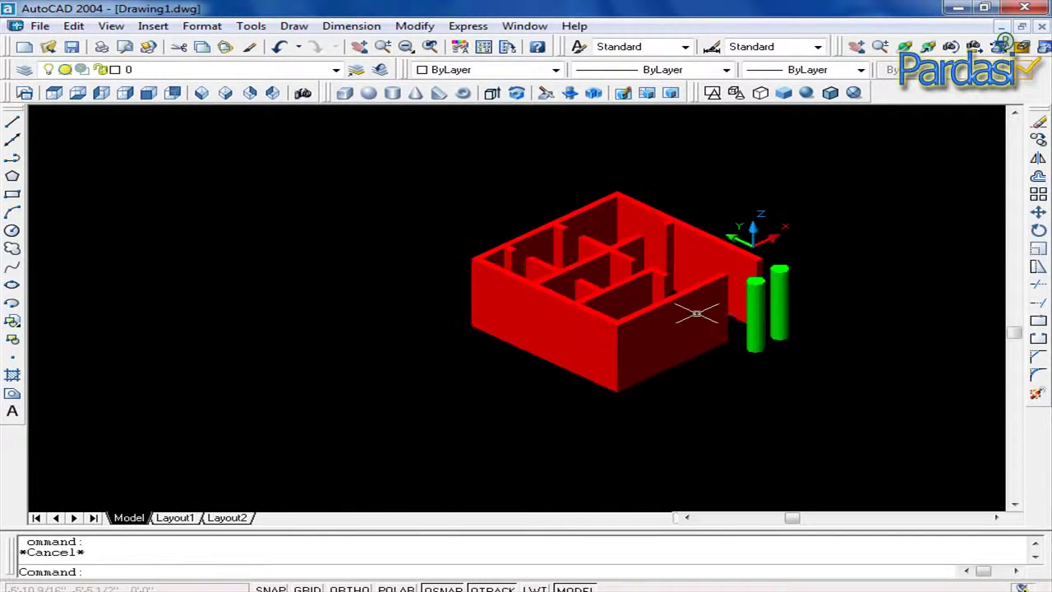
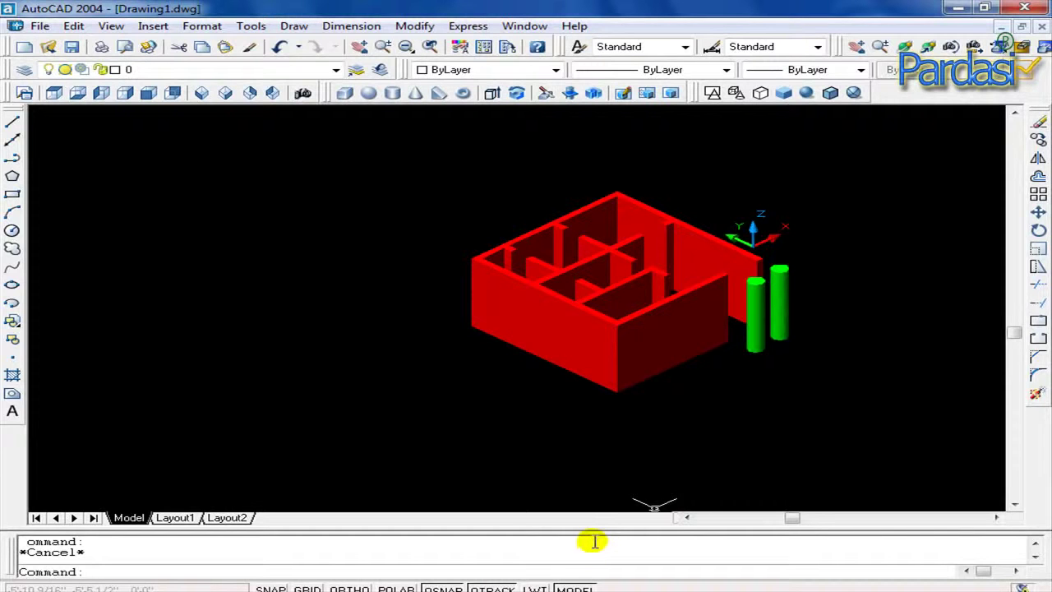
Review the text style settings from the Format menu, leaving them unchanged
left_click(201, 26)
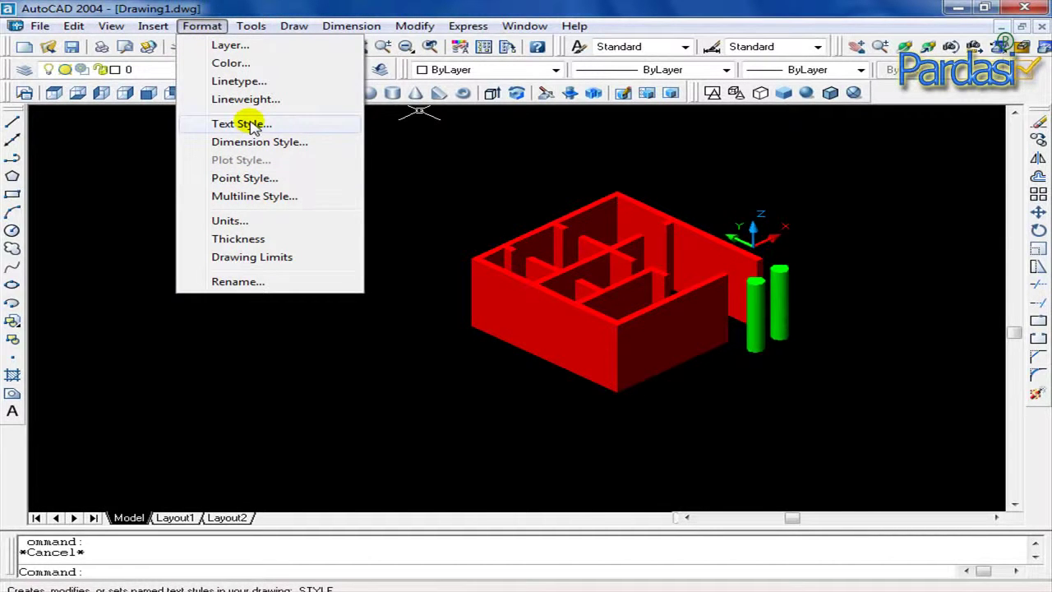
left_click(252, 130)
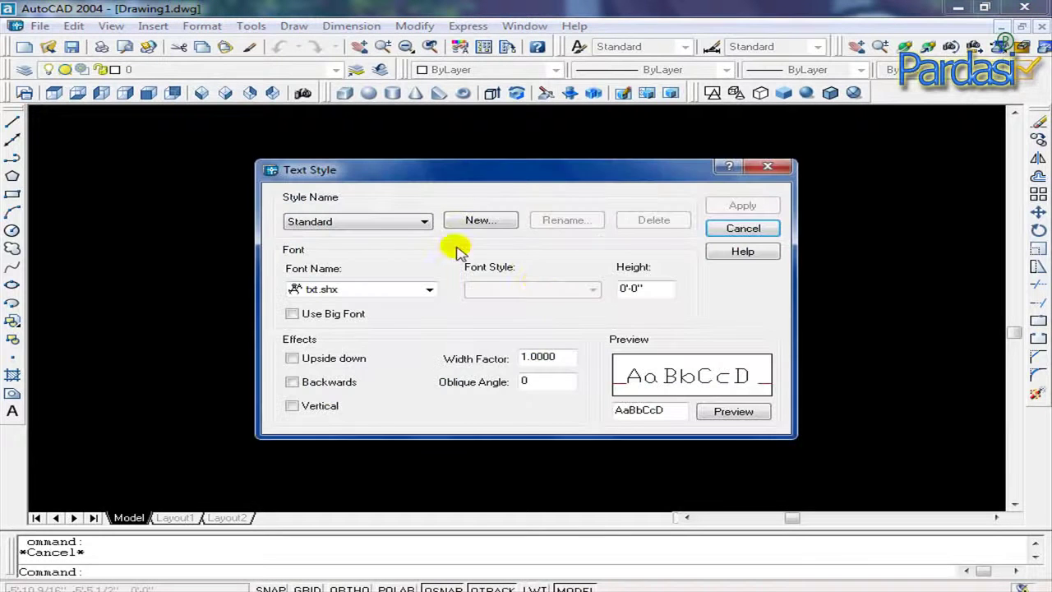
left_click(768, 170)
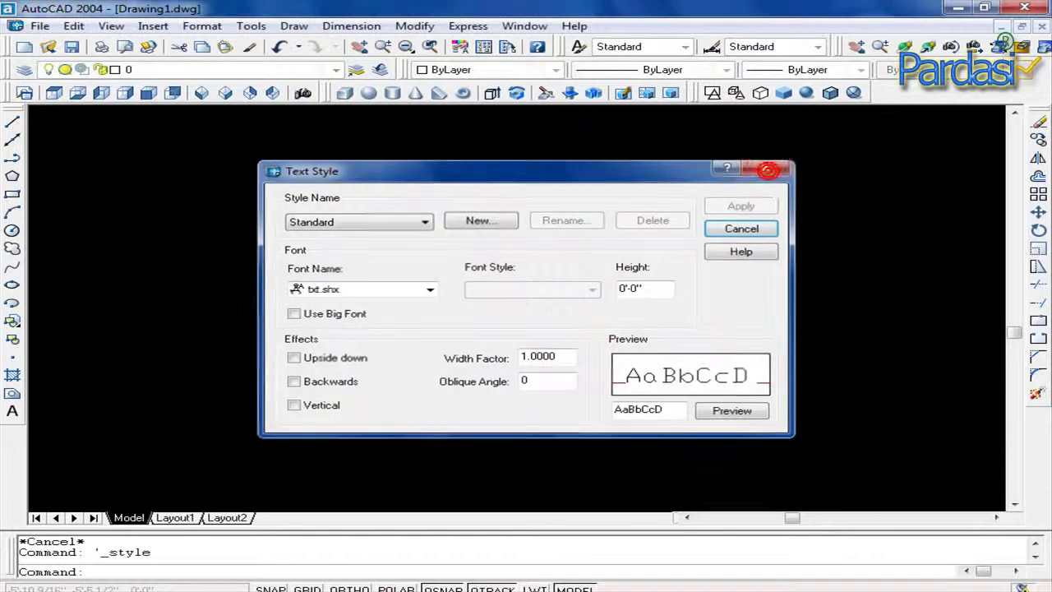
Draw a multiline text box and enter the text 'pardasi home'
left_click(12, 413)
left_click(418, 190)
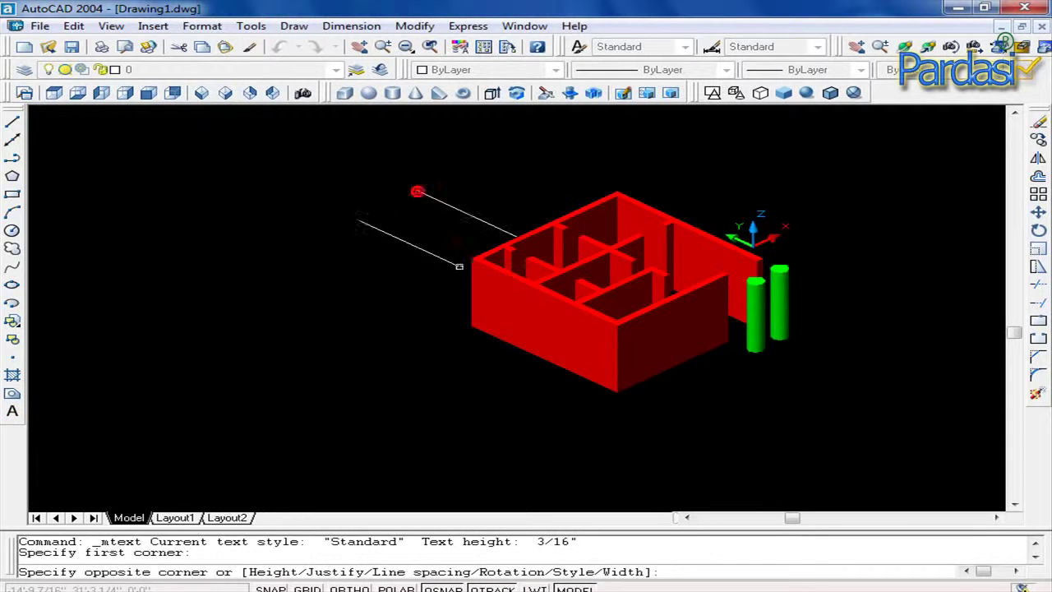
left_click(433, 274)
type("pardasi home")
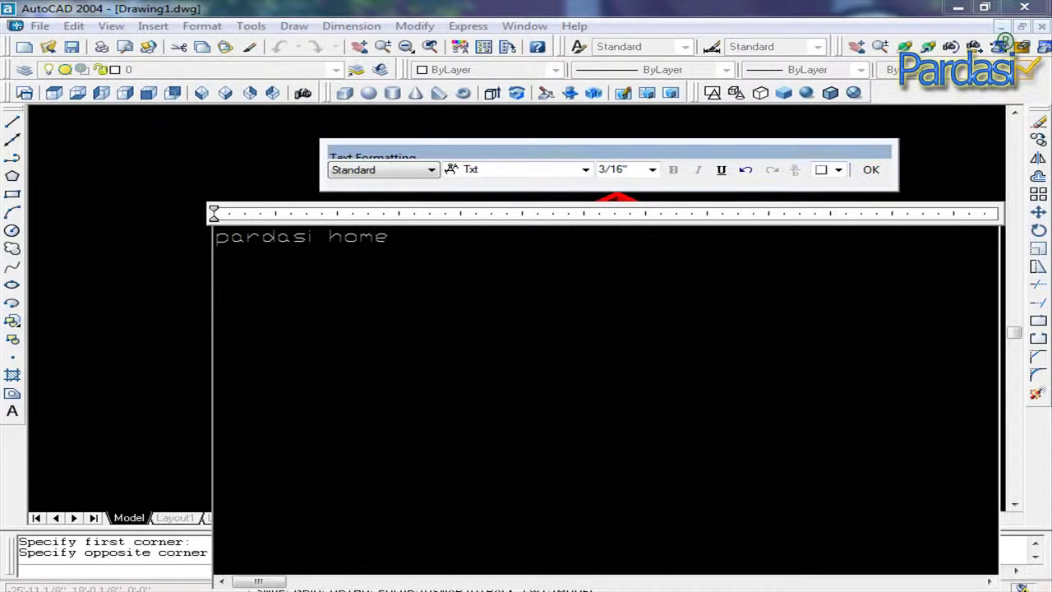
left_click(871, 169)
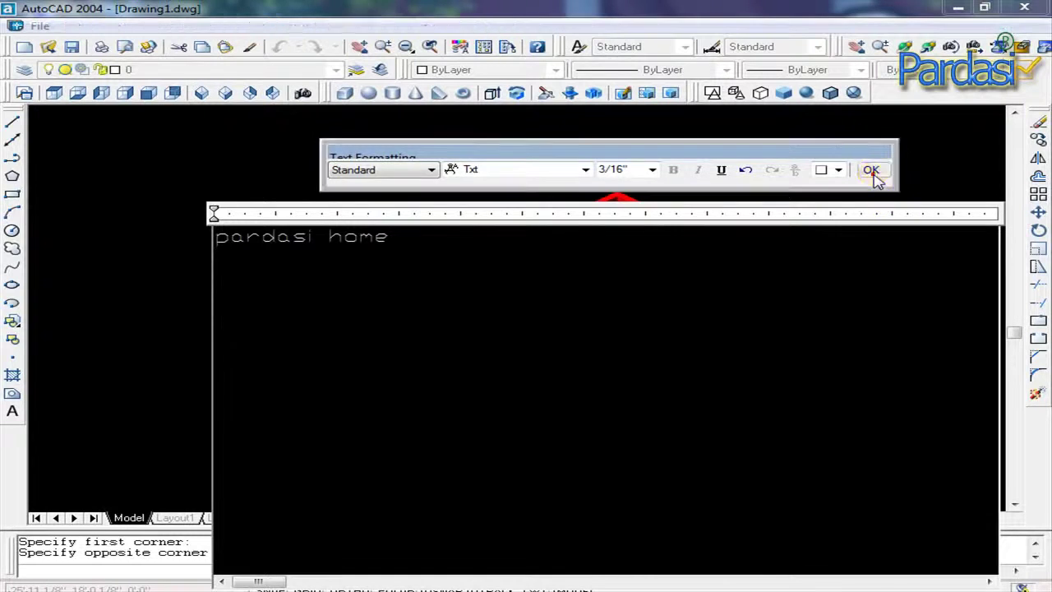
Zoom the view and window-select the 'pardasi home' text
scroll(329, 210, "up", 2)
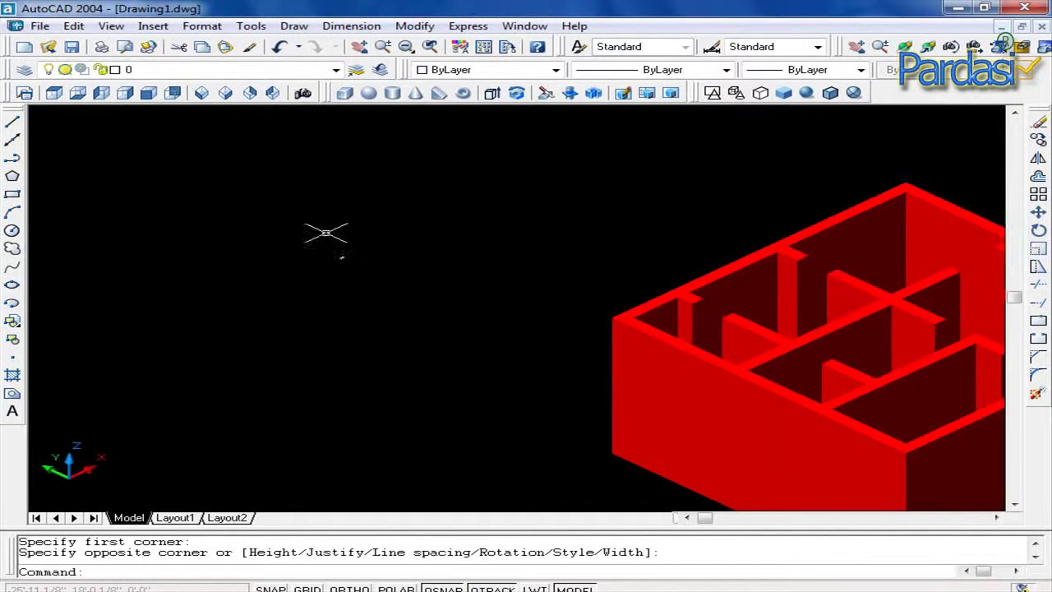
scroll(329, 235, "up", 3)
scroll(345, 279, "up", 2)
scroll(274, 197, "up", 3)
scroll(274, 253, "down", 4)
scroll(311, 289, "down", 2)
scroll(312, 290, "down", 2)
left_click(320, 258)
left_click(255, 305)
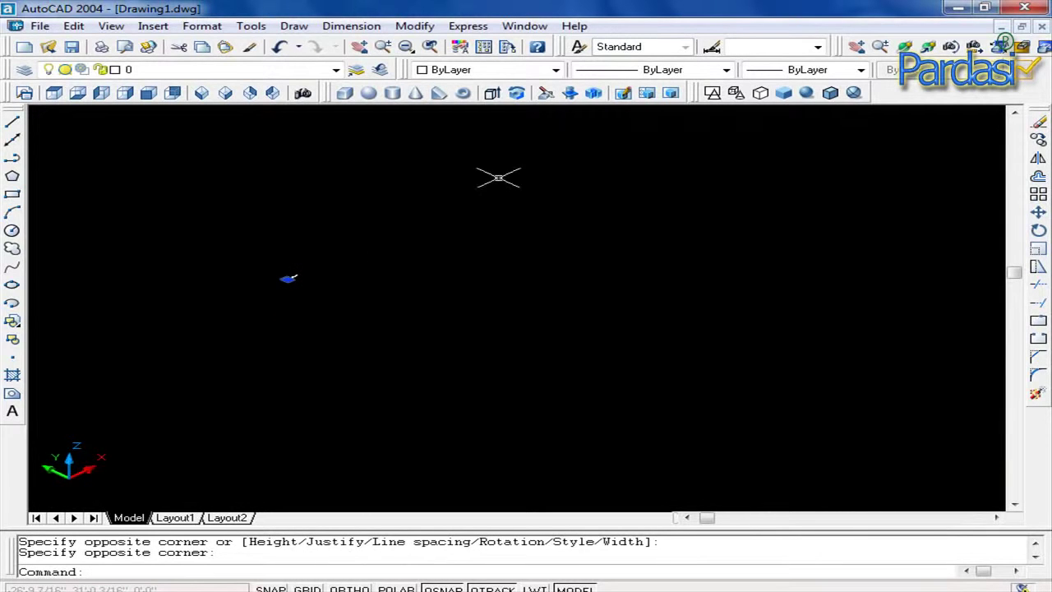
Give the selected text a 0.80 mm lineweight and clear the selection
left_click(727, 70)
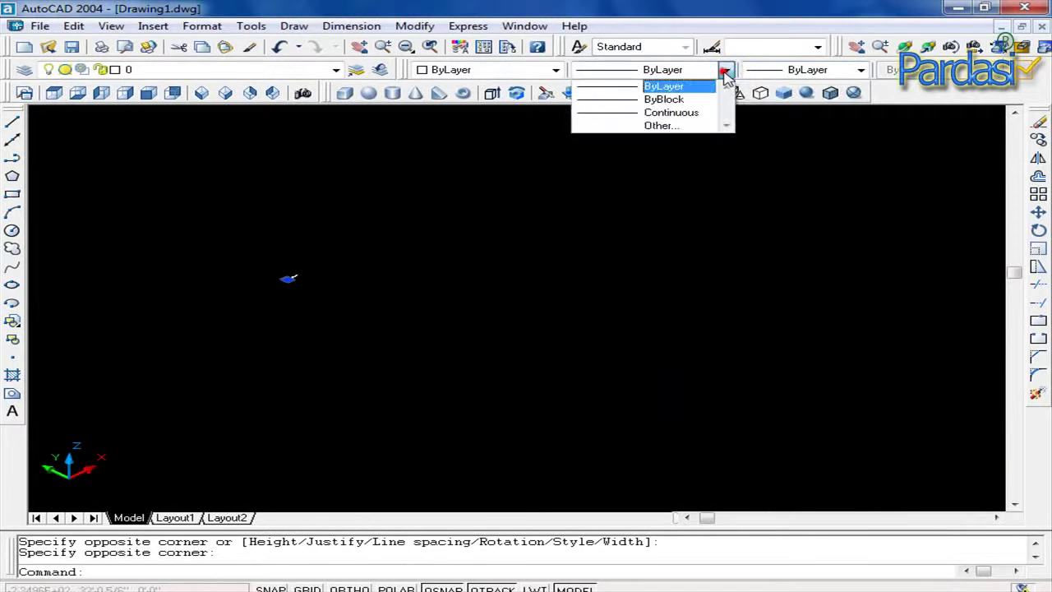
left_click(855, 71)
left_click(860, 70)
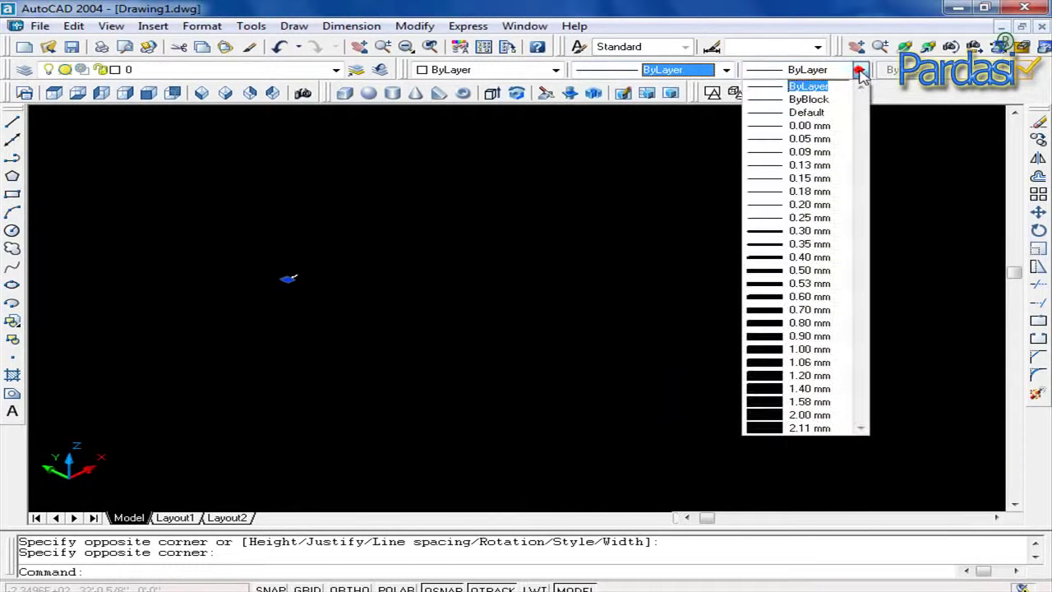
left_click(822, 322)
scroll(279, 270, "up", 3)
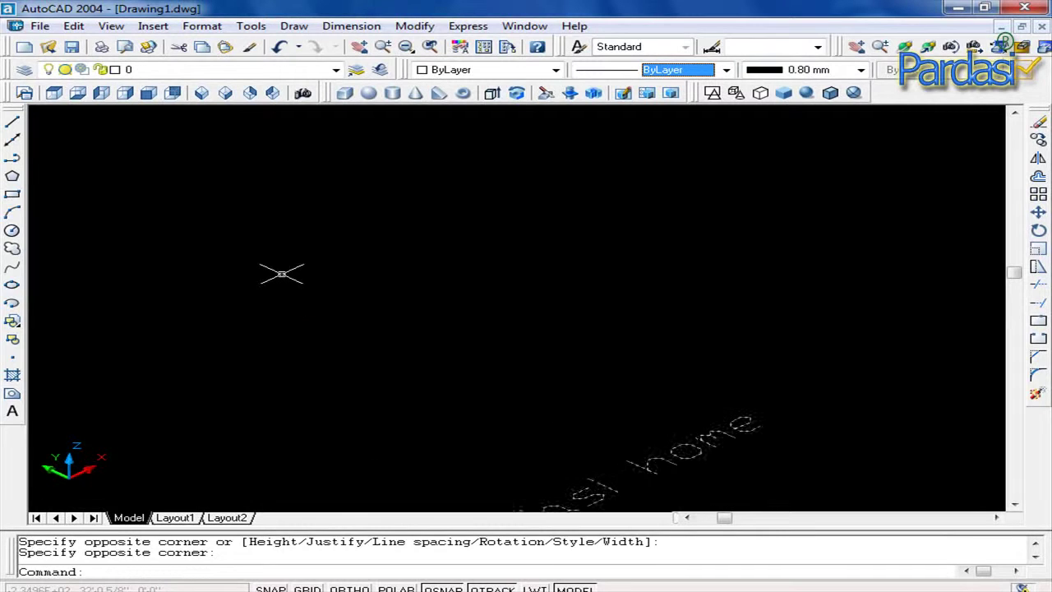
key("Escape")
scroll(469, 345, "down", 3)
scroll(481, 351, "down", 1)
scroll(493, 362, "up", 2)
scroll(521, 376, "down", 4)
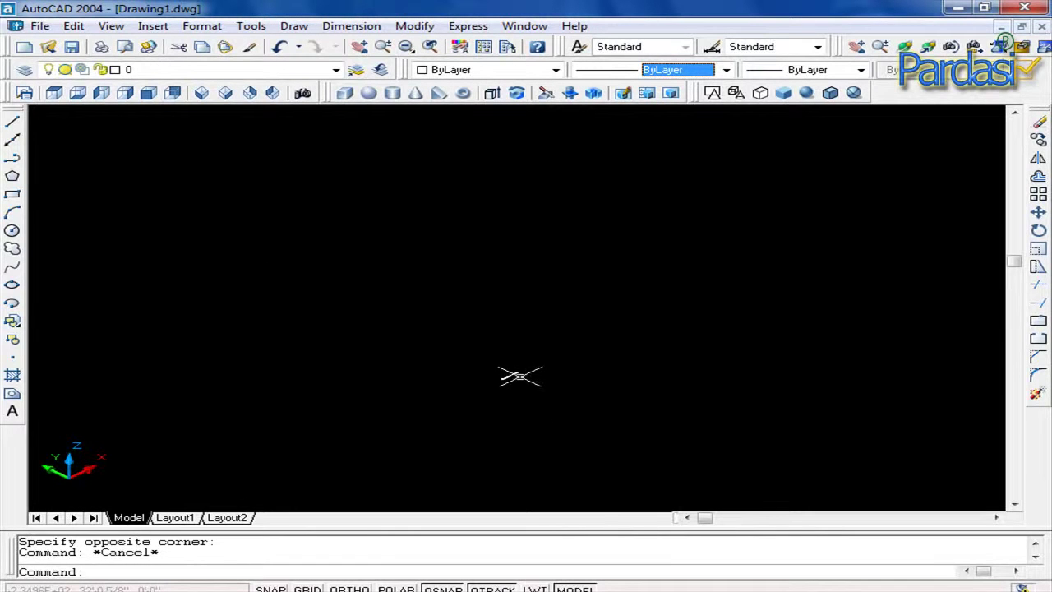
Switch to Top view and check the text above the floor plan
left_click(53, 92)
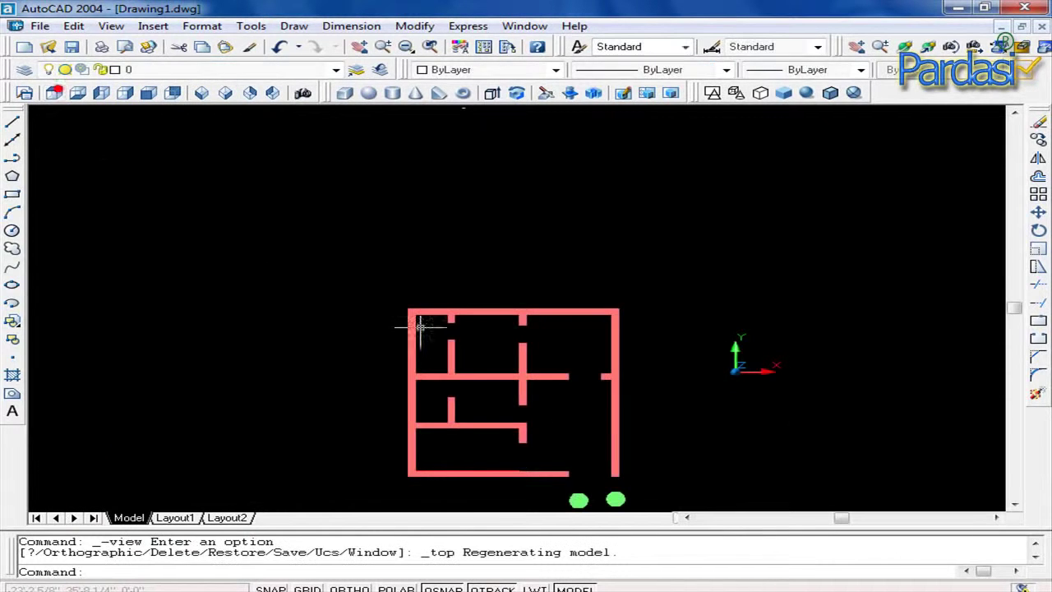
scroll(614, 262, "down", 2)
left_click(557, 140)
left_click(450, 193)
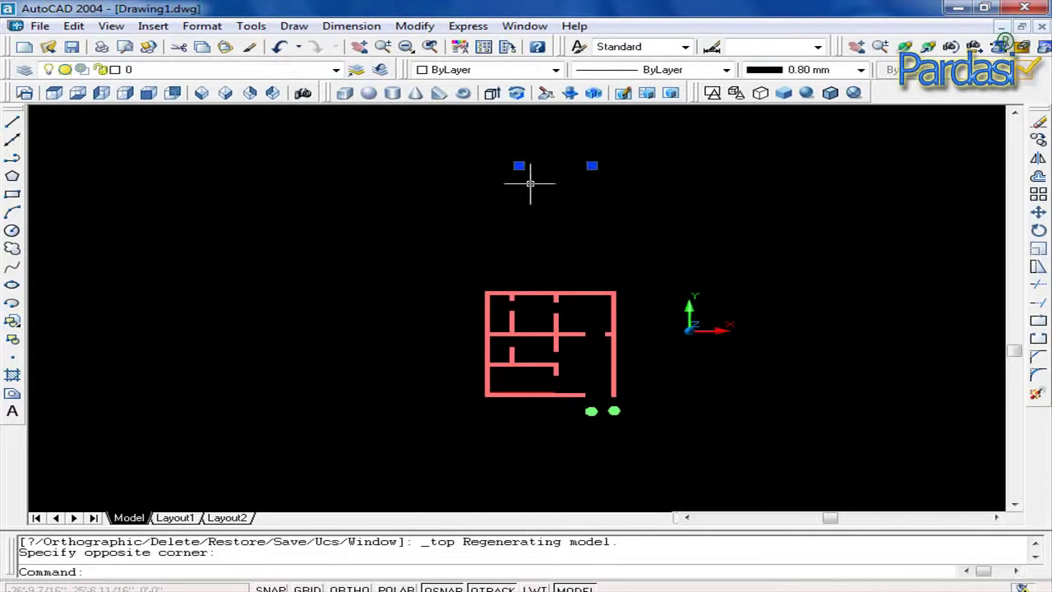
key("Escape")
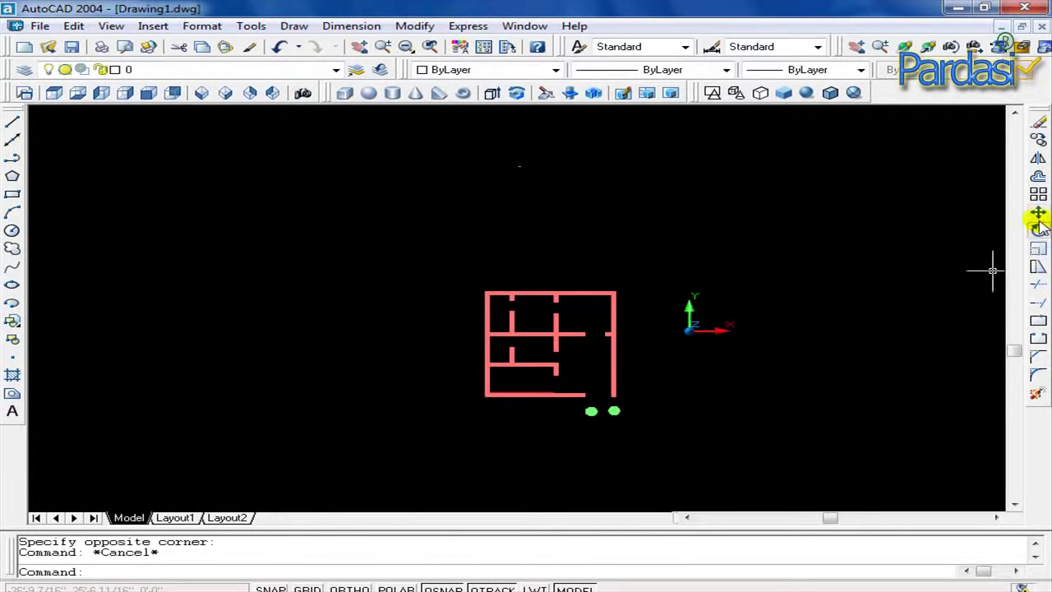
Move the 'pardasi home' text to a new position near the floor plan
left_click(1038, 215)
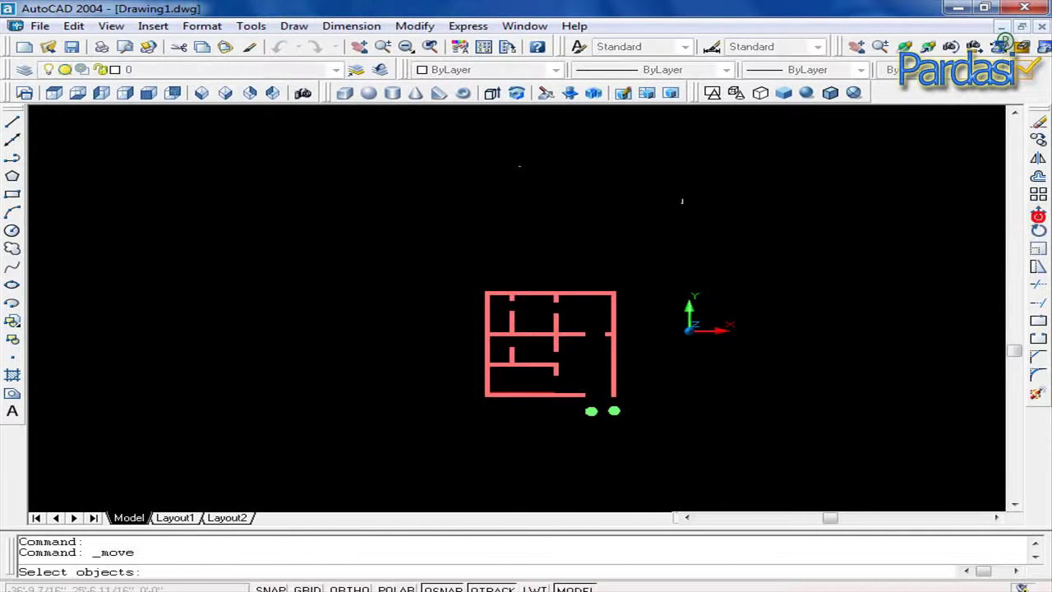
scroll(522, 167, "up", 5)
scroll(522, 167, "up", 2)
scroll(522, 167, "up", 2)
scroll(393, 171, "up", 2)
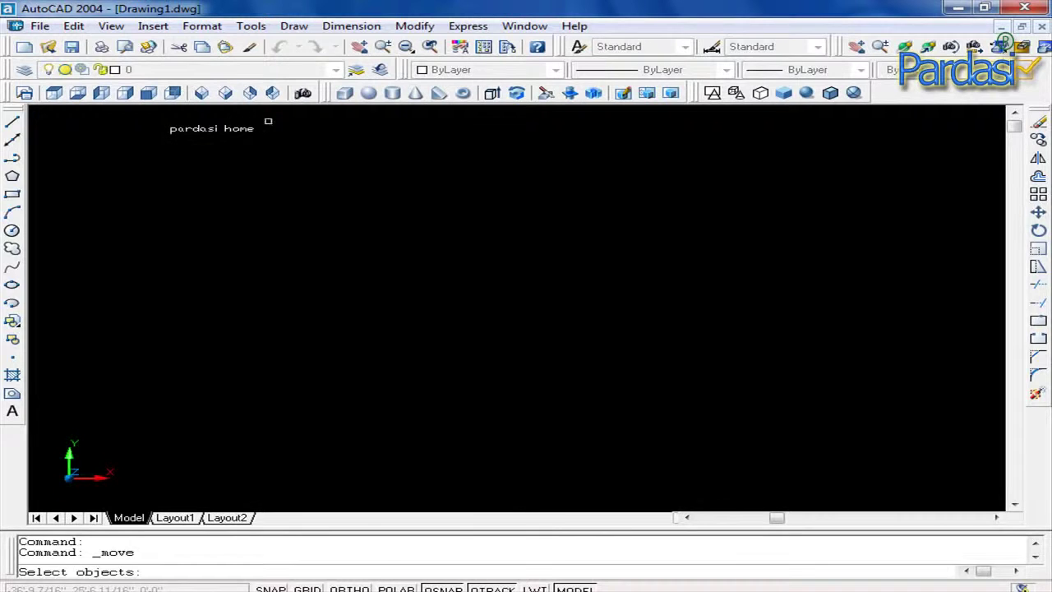
left_click(268, 121)
left_click(129, 148)
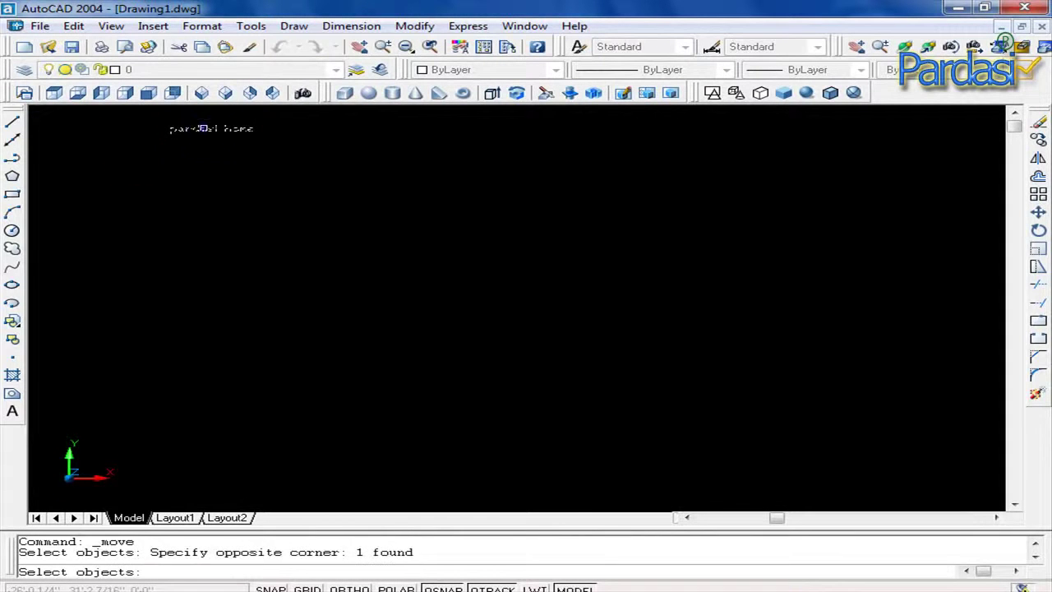
key("Return")
left_click(206, 130)
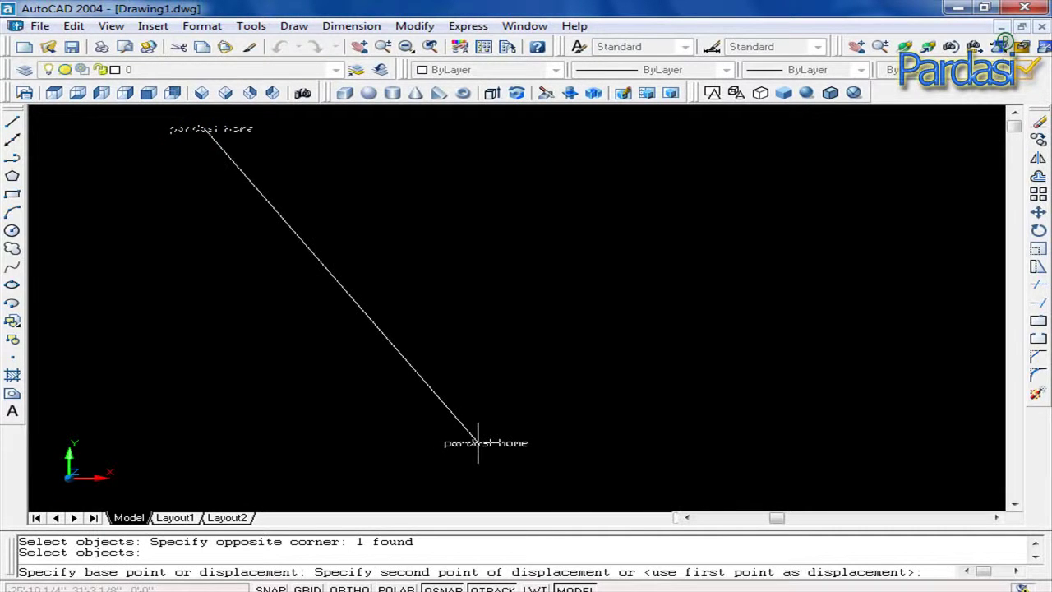
scroll(480, 440, "down", 3)
scroll(485, 436, "down", 1)
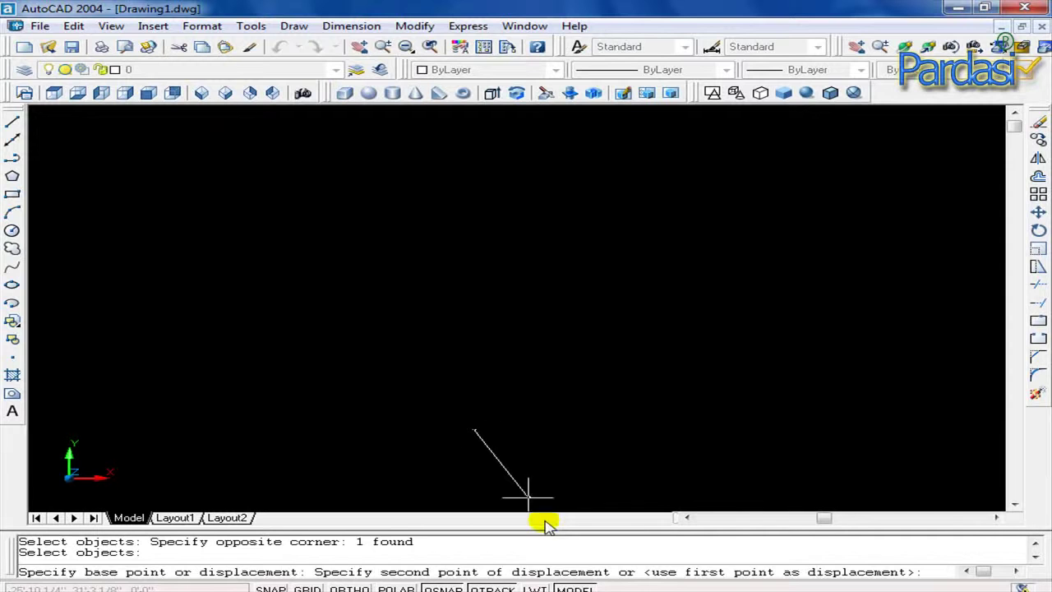
key("Return")
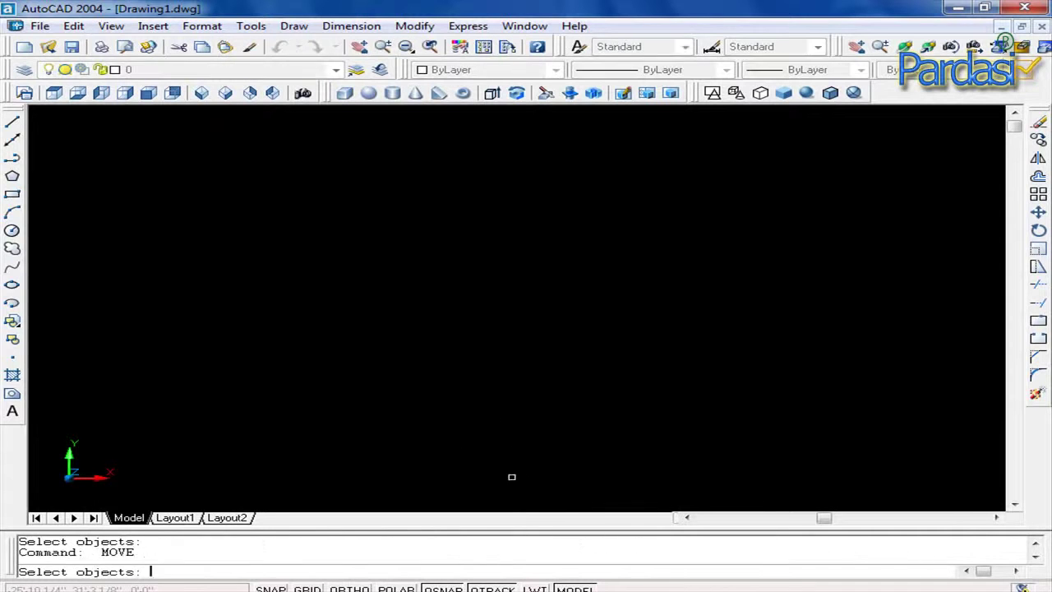
Pan the view to recentre the floor plan
middle_click_drag(8, 360, 617, 360)
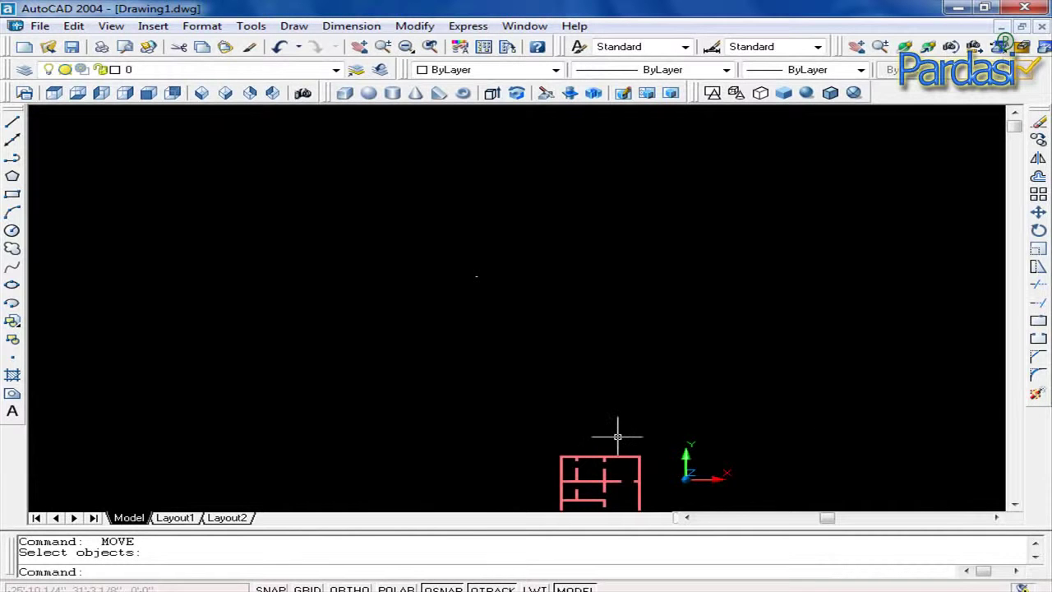
left_click(359, 46)
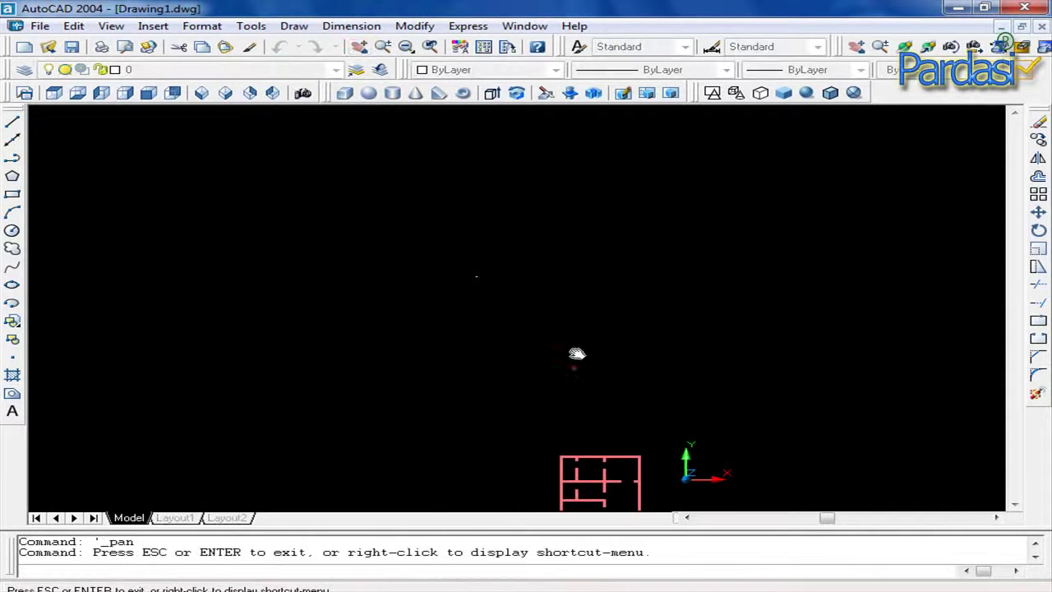
left_click_drag(578, 357, 559, 298)
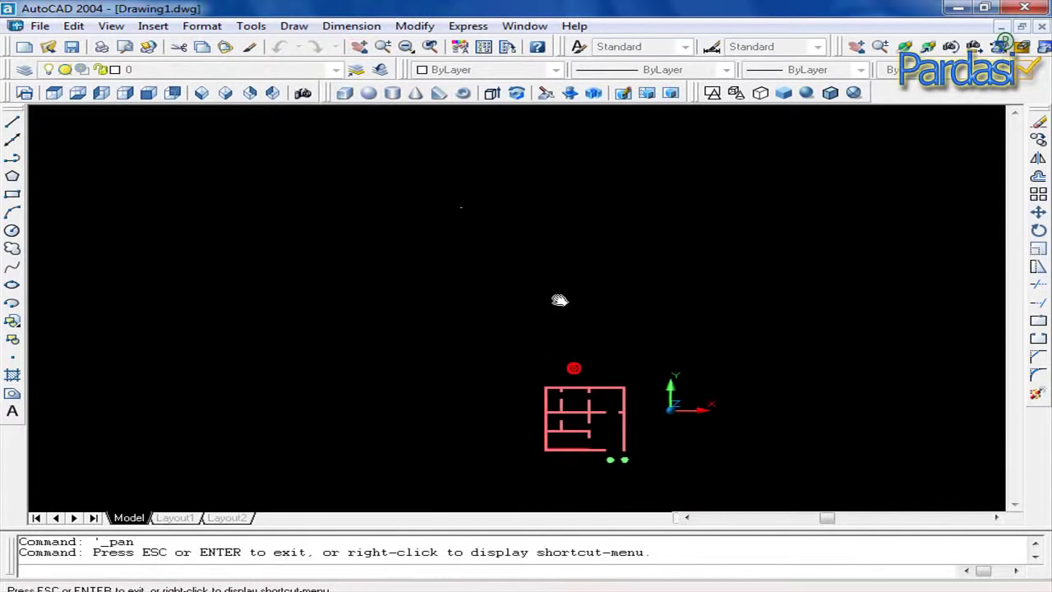
Start a move and scroll the drawing to locate the stray line
left_click(1038, 210)
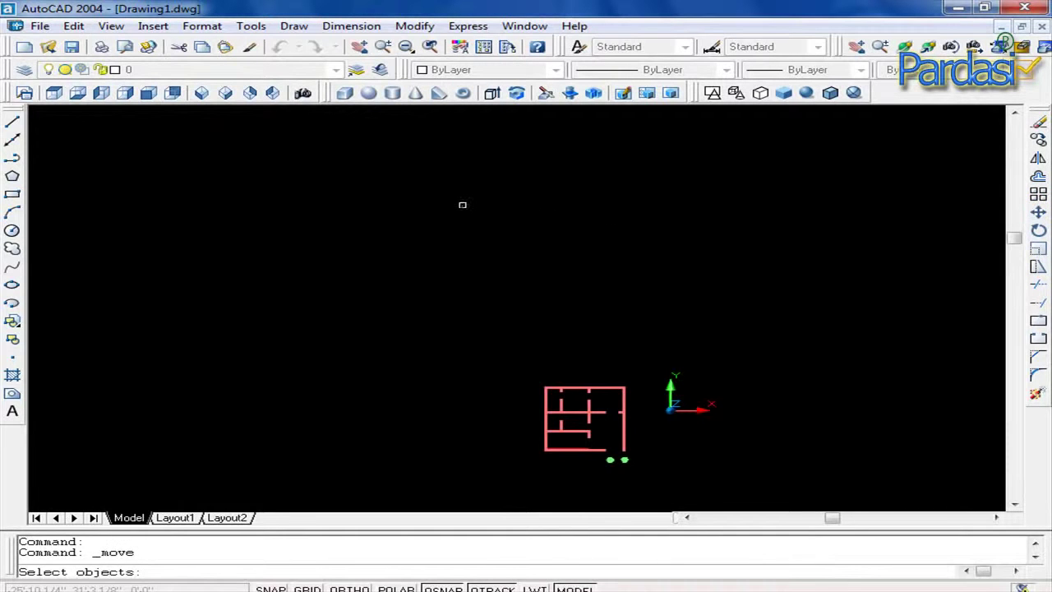
left_click(461, 205)
scroll(478, 224, "up", 3)
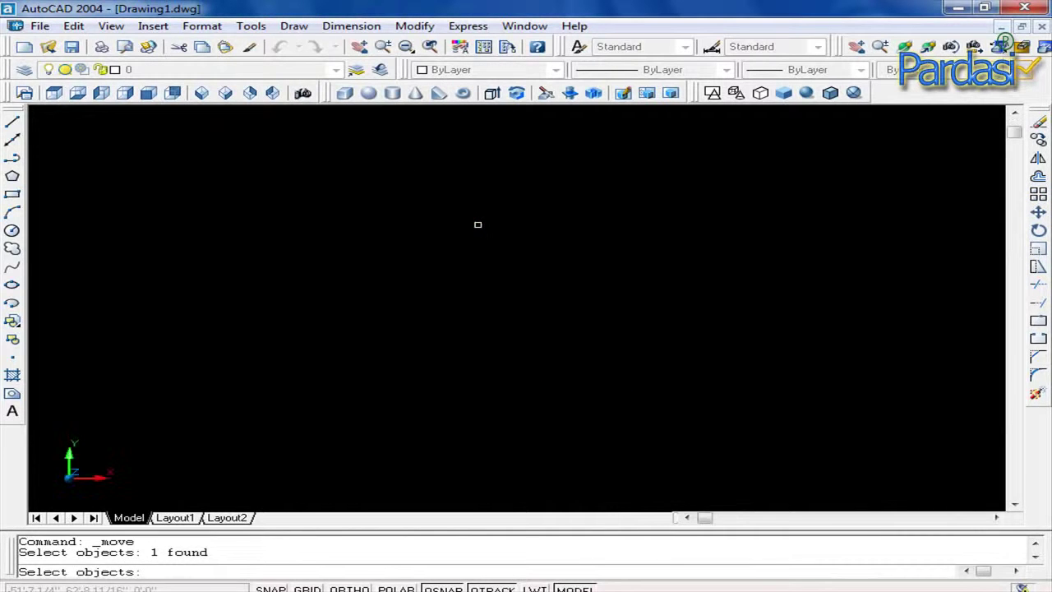
scroll(470, 224, "down", 5)
scroll(470, 224, "up", 3)
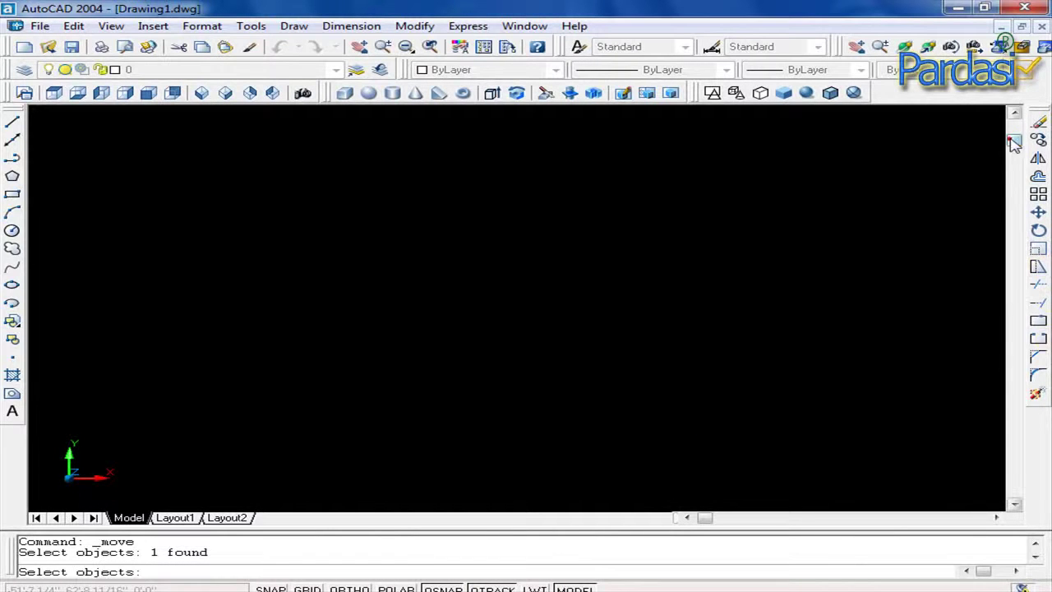
left_click_drag(1016, 132, 1016, 126)
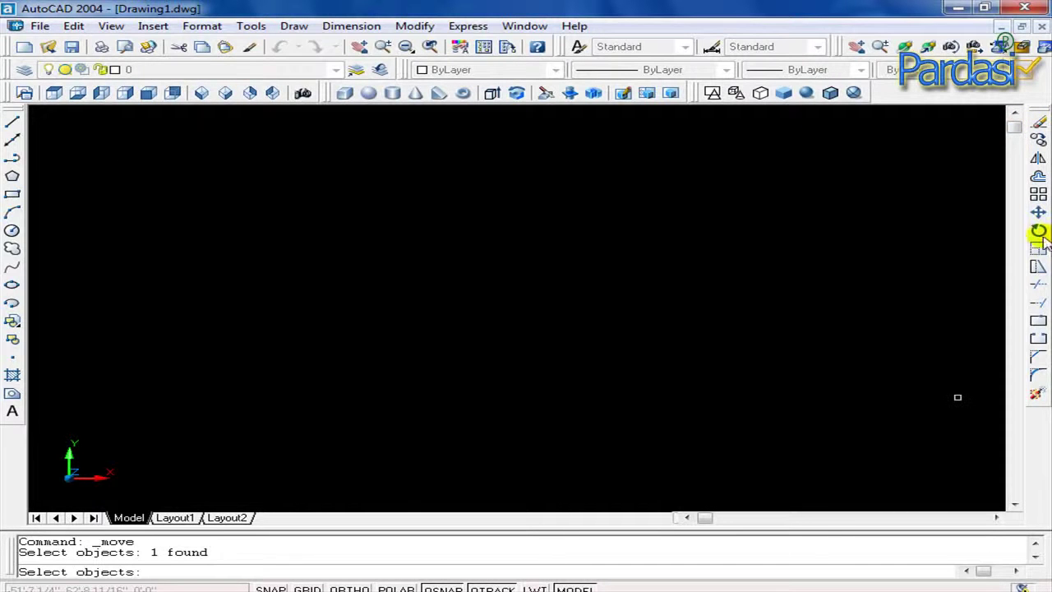
left_click(1014, 125)
Move the stray line down toward the house plan
left_click(149, 111)
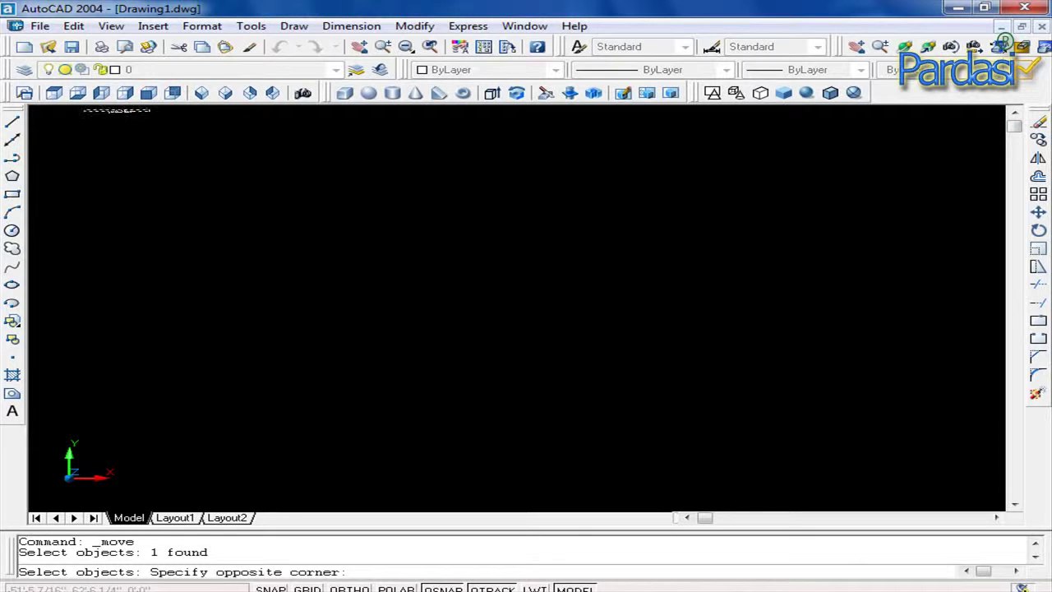
left_click(97, 111)
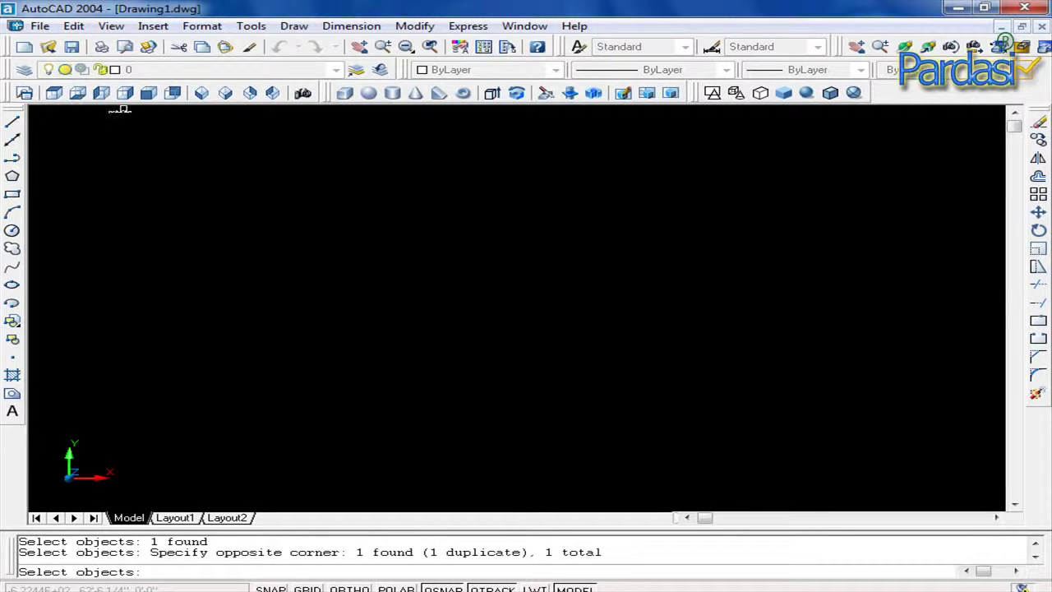
key("Return")
left_click(123, 112)
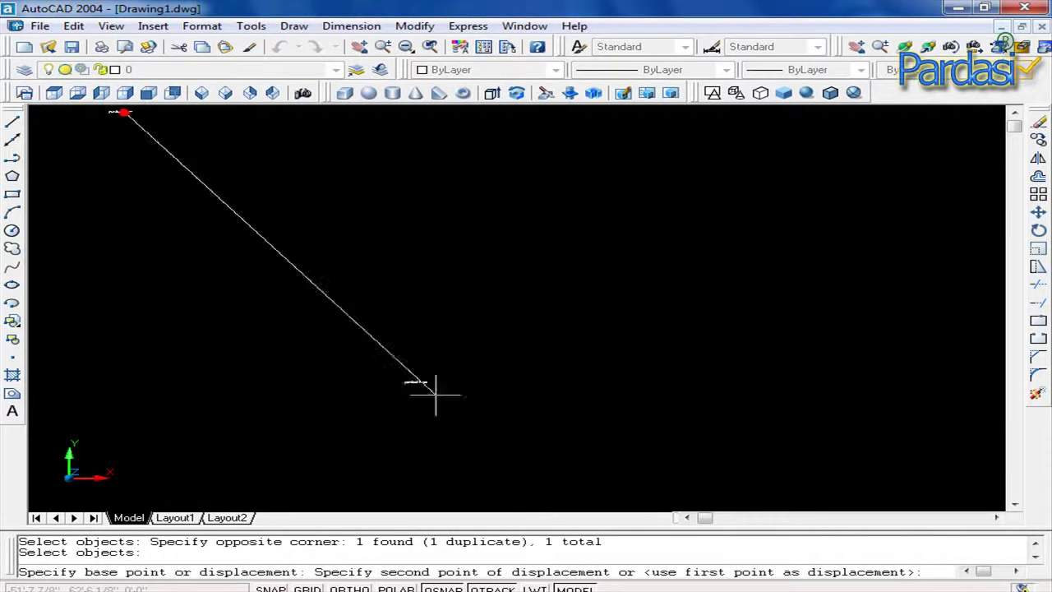
left_click(485, 497)
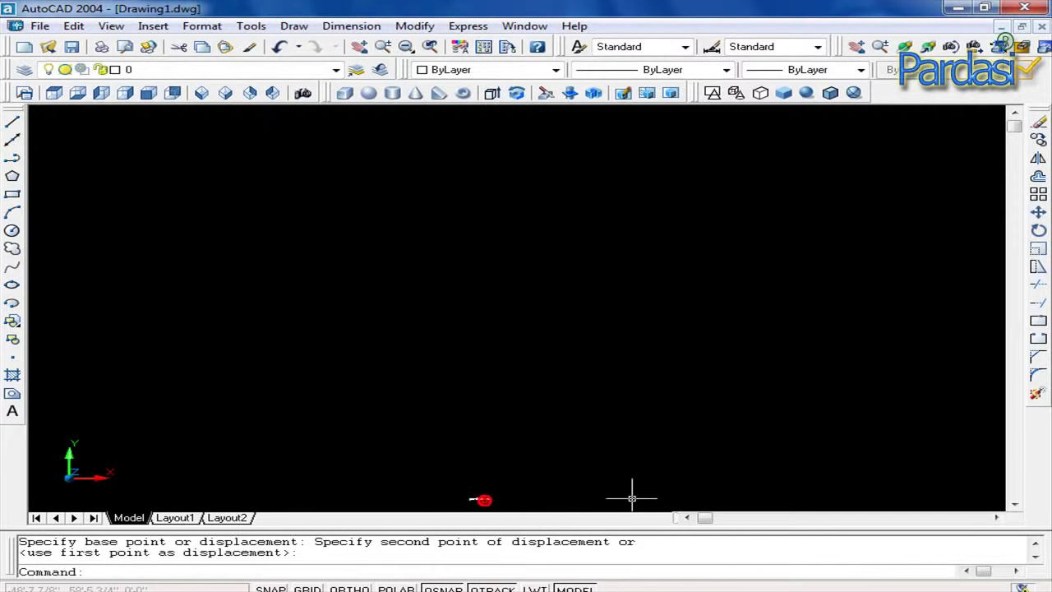
mouse_move(1014, 127)
left_mouse_down()
mouse_move(1002, 308)
mouse_move(1015, 359)
left_mouse_up()
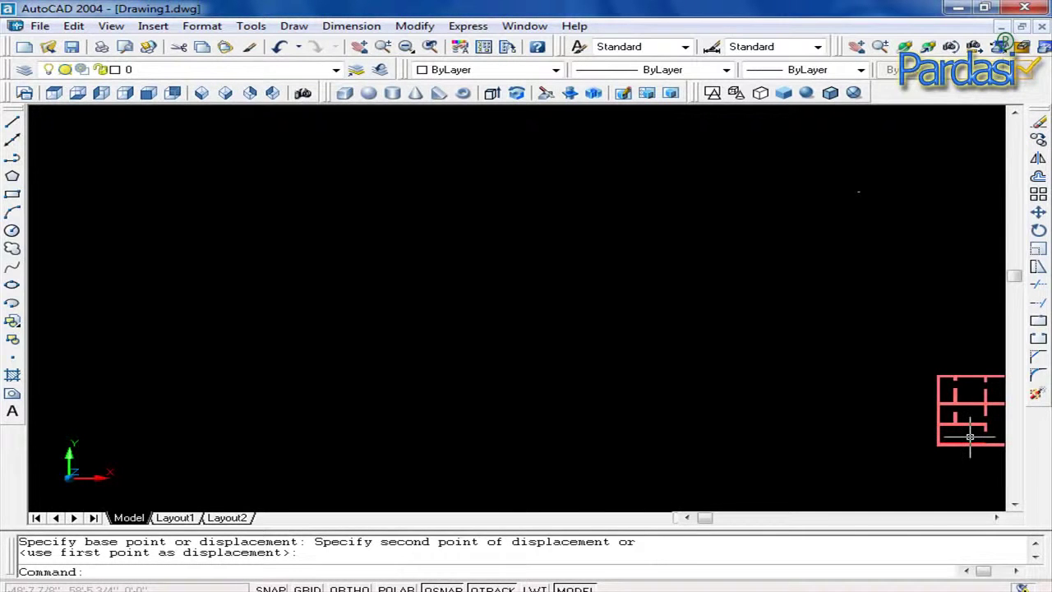
key("Escape")
Pan the red floor plan to mid-canvas and view it from the top
left_click(361, 47)
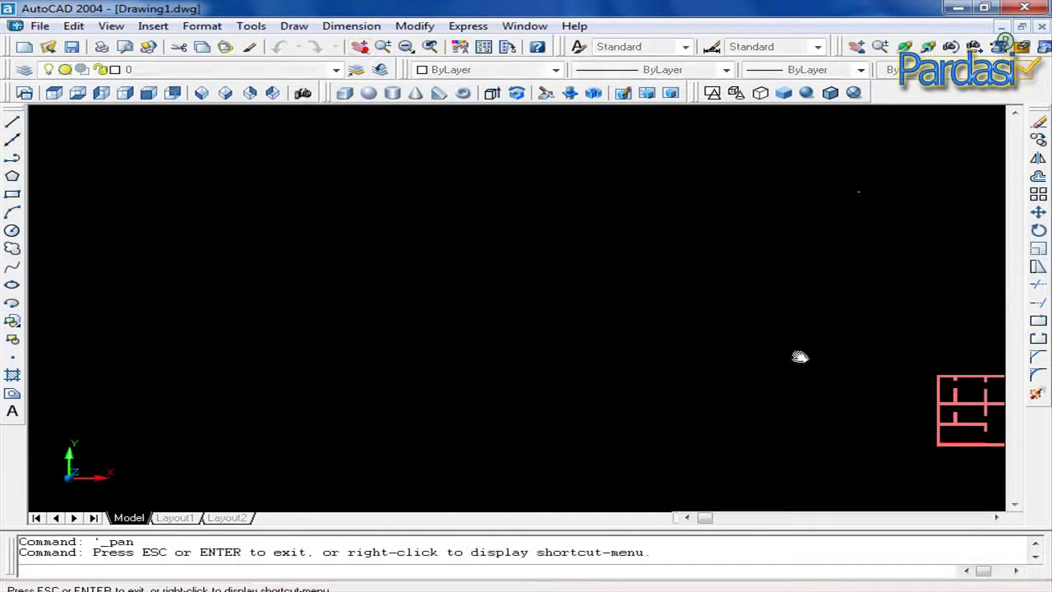
left_click_drag(933, 383, 516, 324)
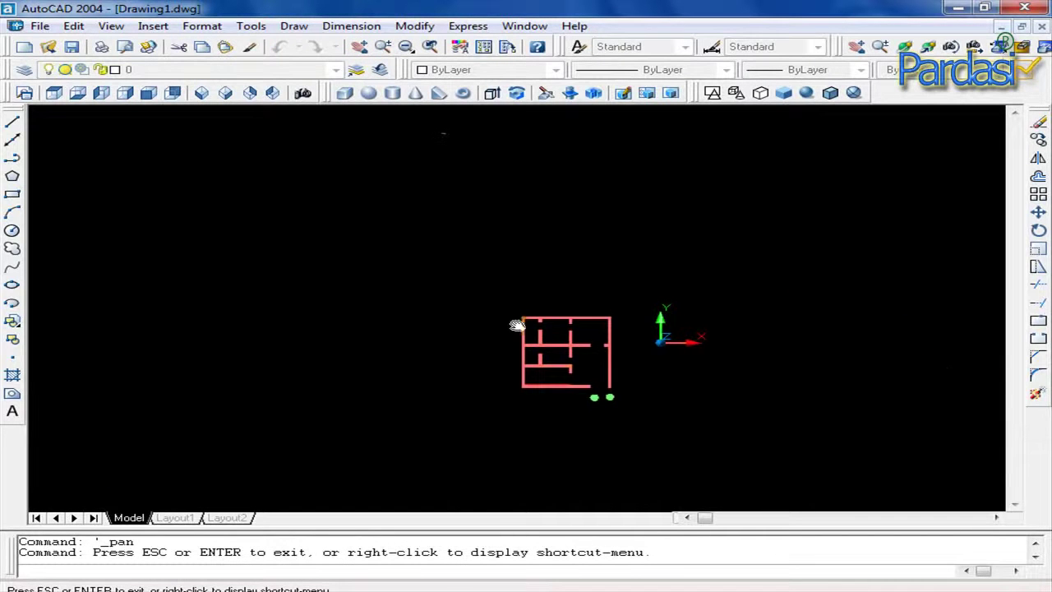
scroll(578, 377, "up", 1)
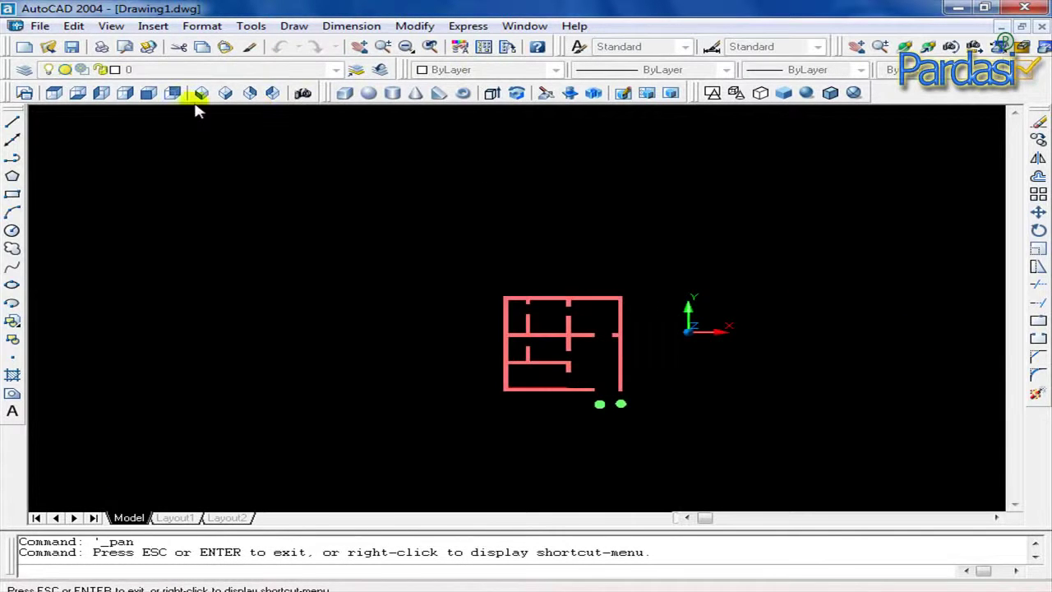
left_click(75, 94)
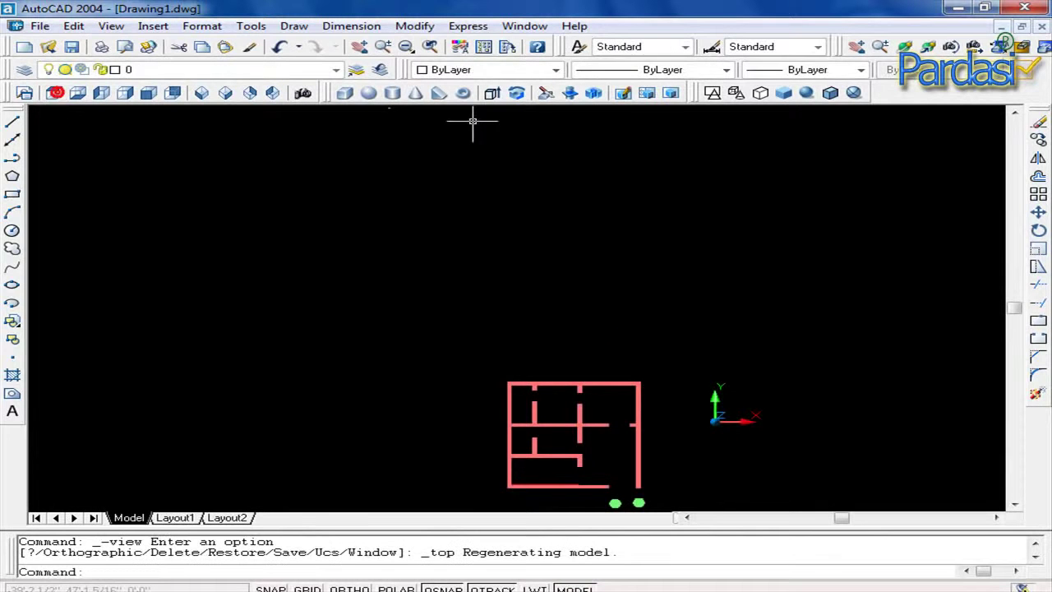
Flat-shade the model, inspect it in SW Isometric, then return to Top view
left_click(712, 94)
left_click(783, 93)
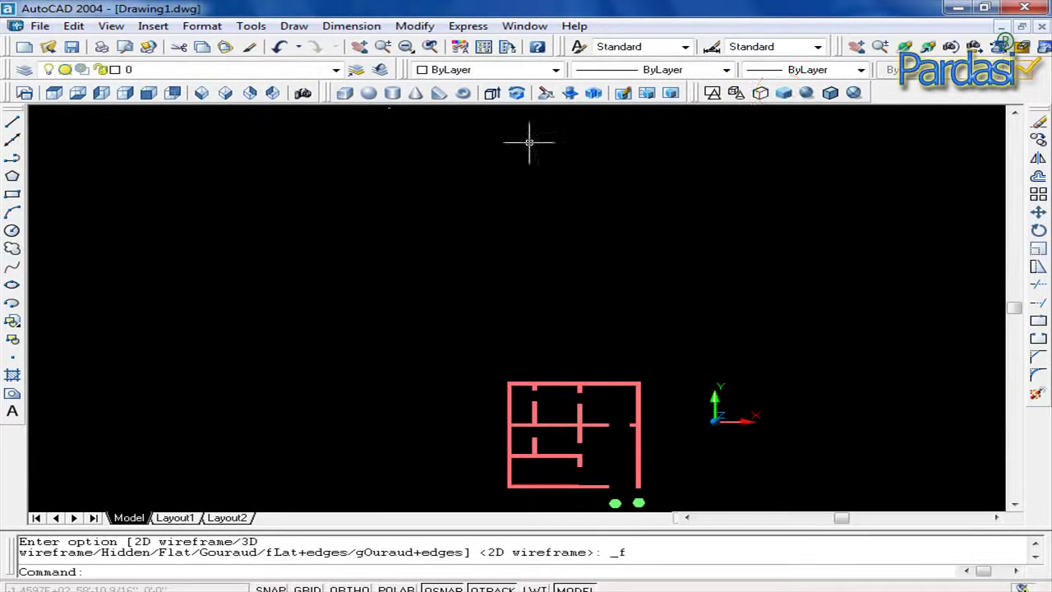
left_click(201, 92)
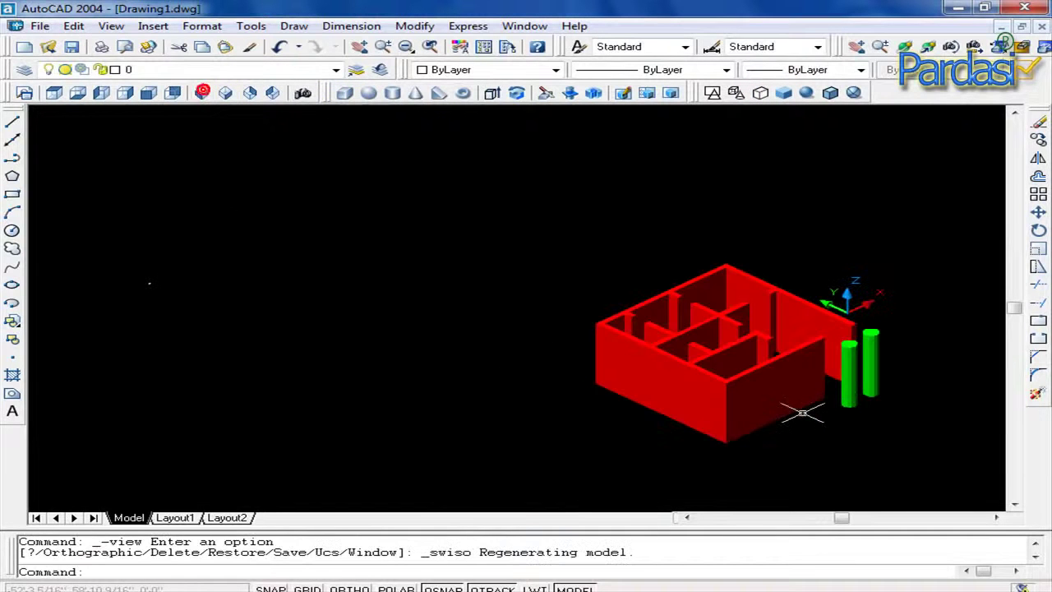
scroll(913, 374, "up", 3)
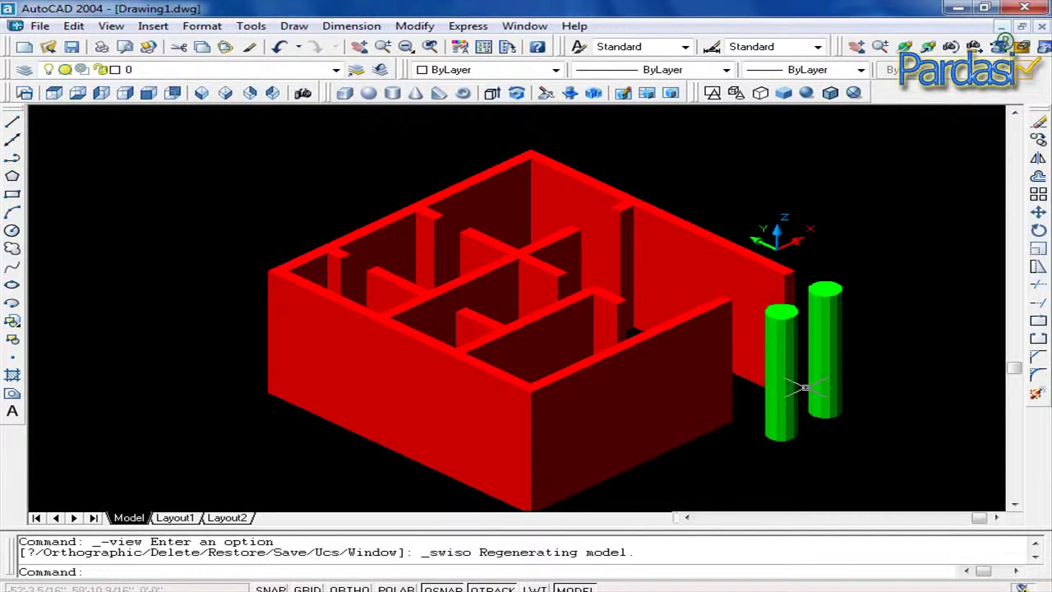
scroll(804, 388, "down", 2)
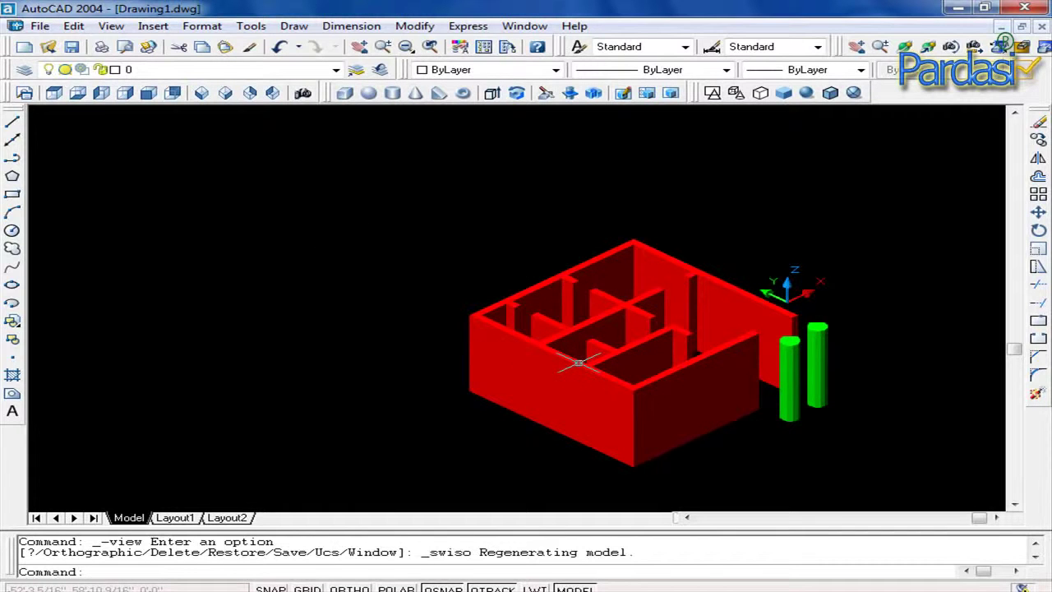
left_click(54, 92)
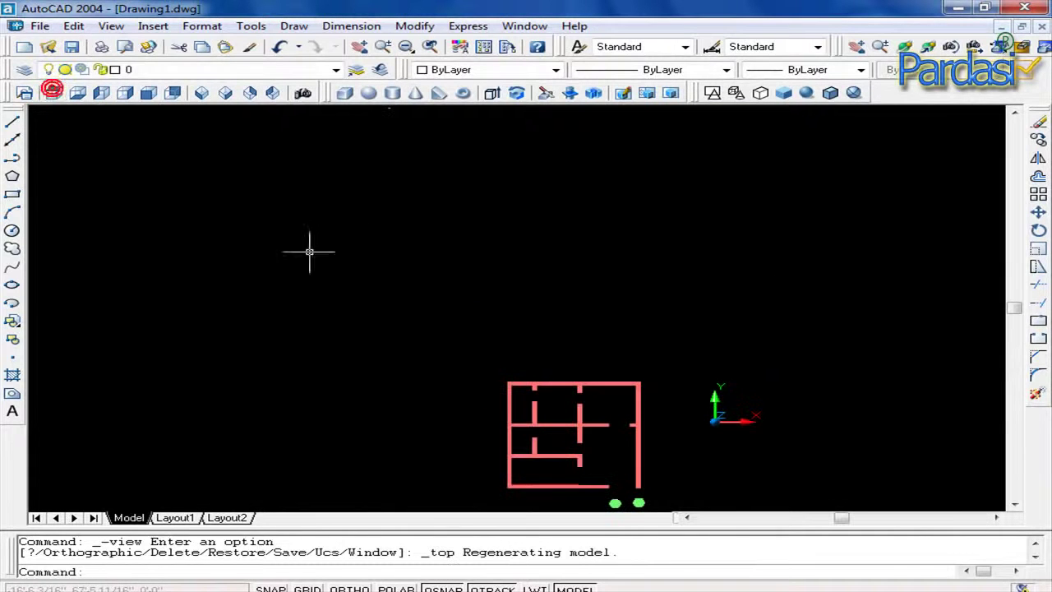
Switch from Hidden back to 2D wireframe and pan the floor plan to centre
left_click(758, 94)
left_click(712, 94)
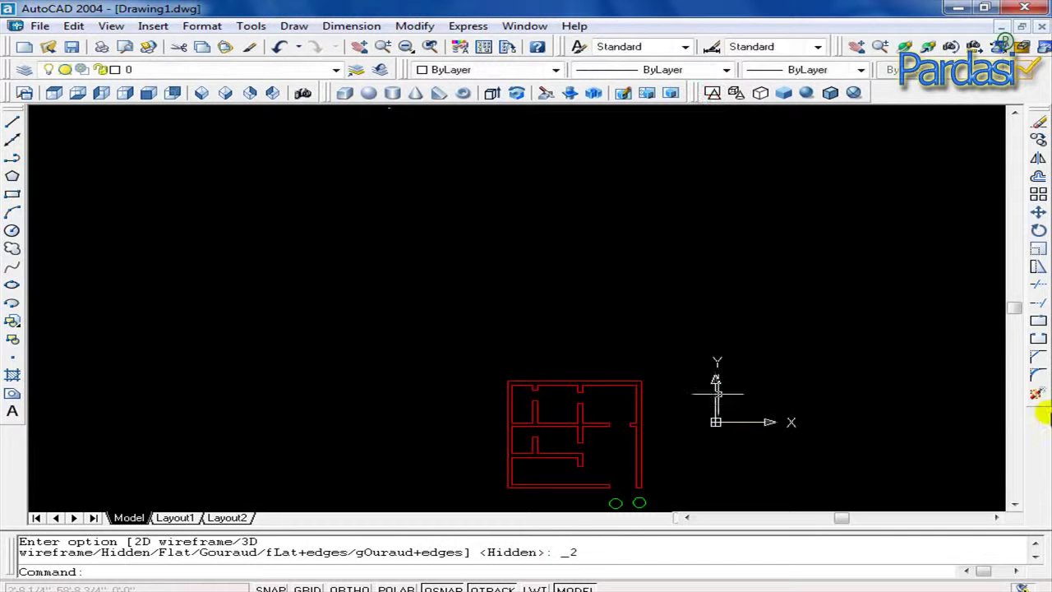
left_click_drag(1014, 309, 1018, 421)
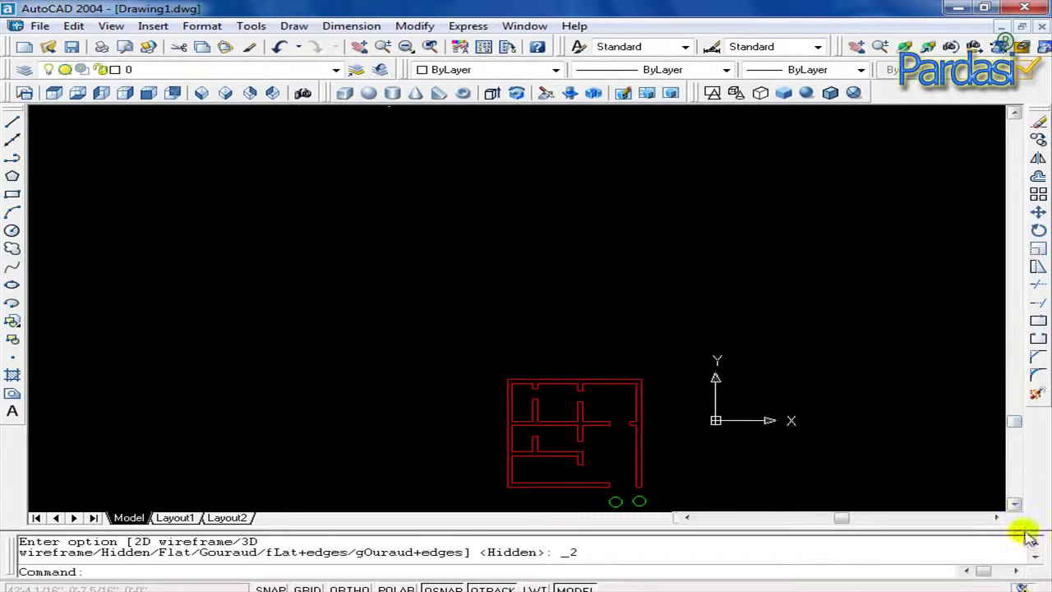
left_click(1015, 504)
left_click(1014, 504)
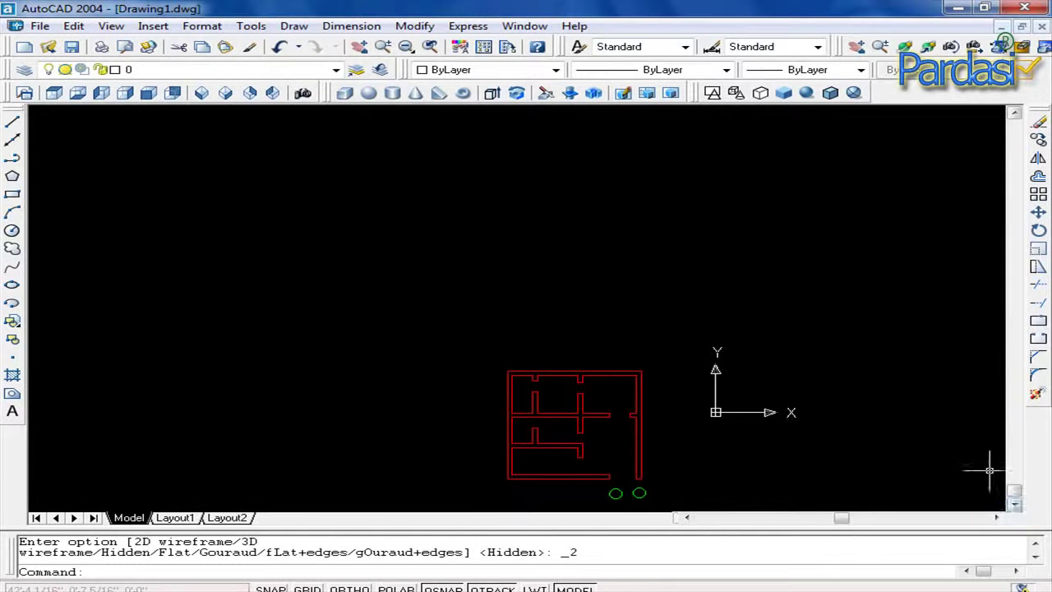
scroll(894, 453, "down", 3)
scroll(902, 440, "up", 3)
scroll(905, 434, "up", 4)
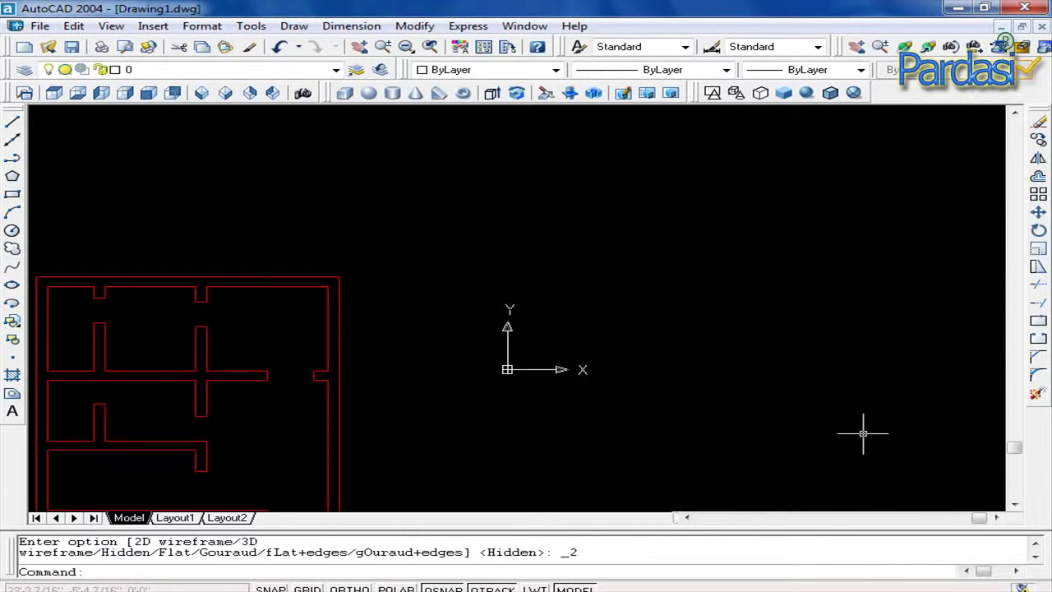
scroll(765, 419, "down", 2)
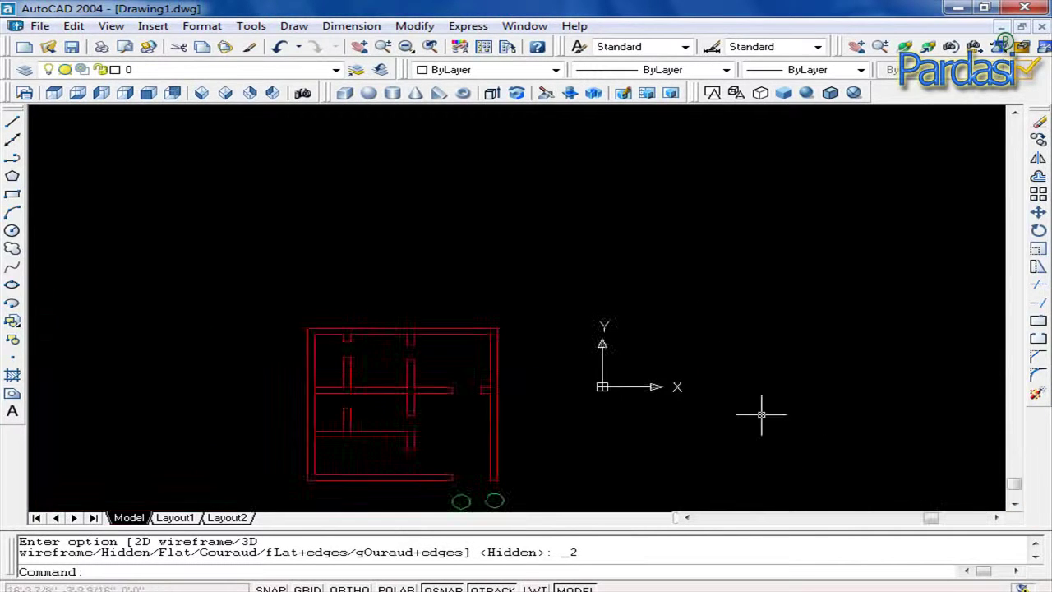
left_click(360, 47)
left_click_drag(411, 353, 493, 223)
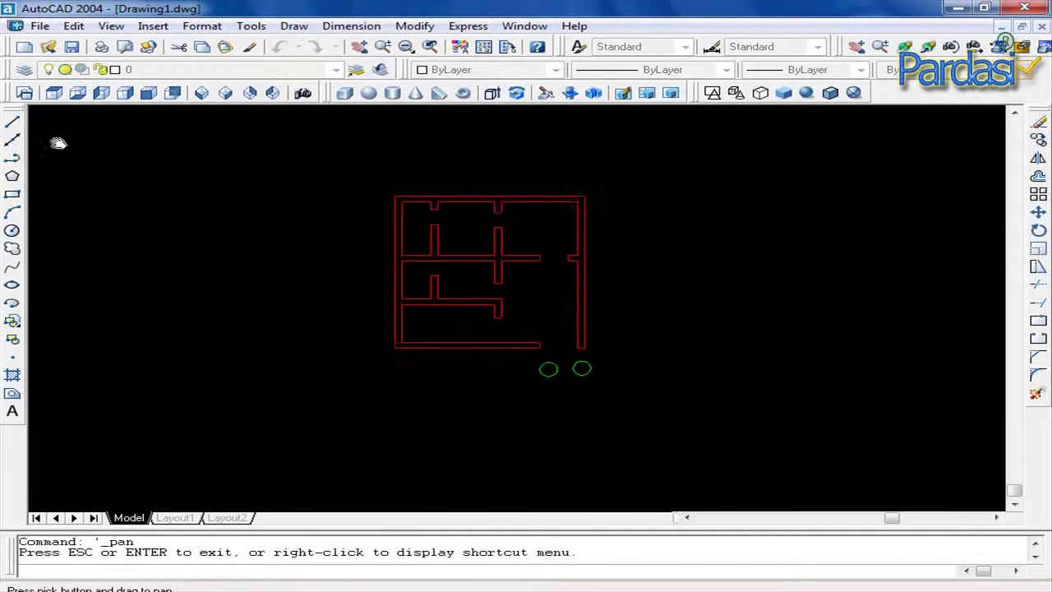
key("Escape")
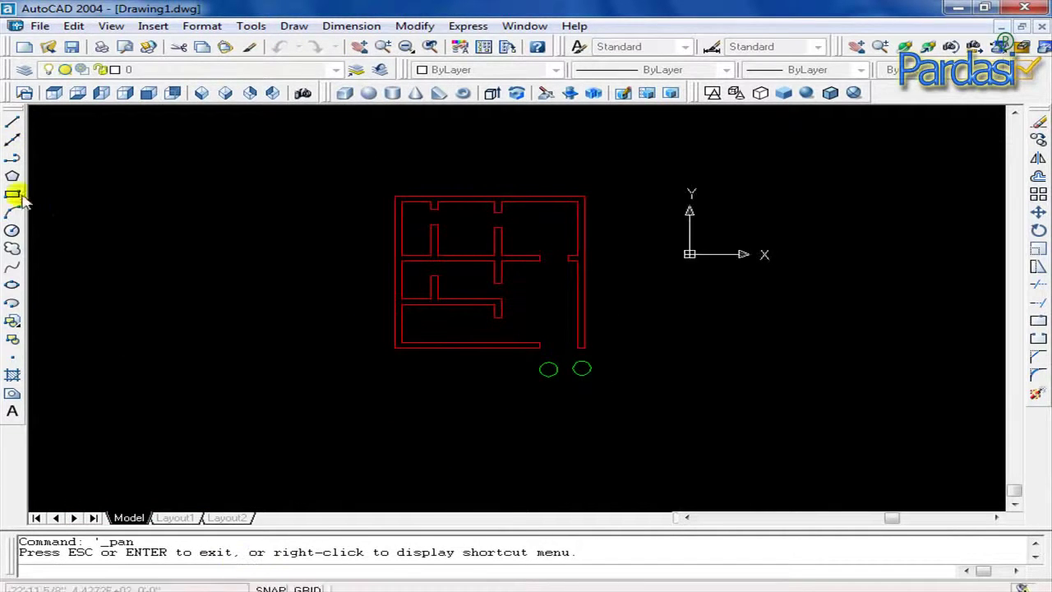
left_click(15, 195)
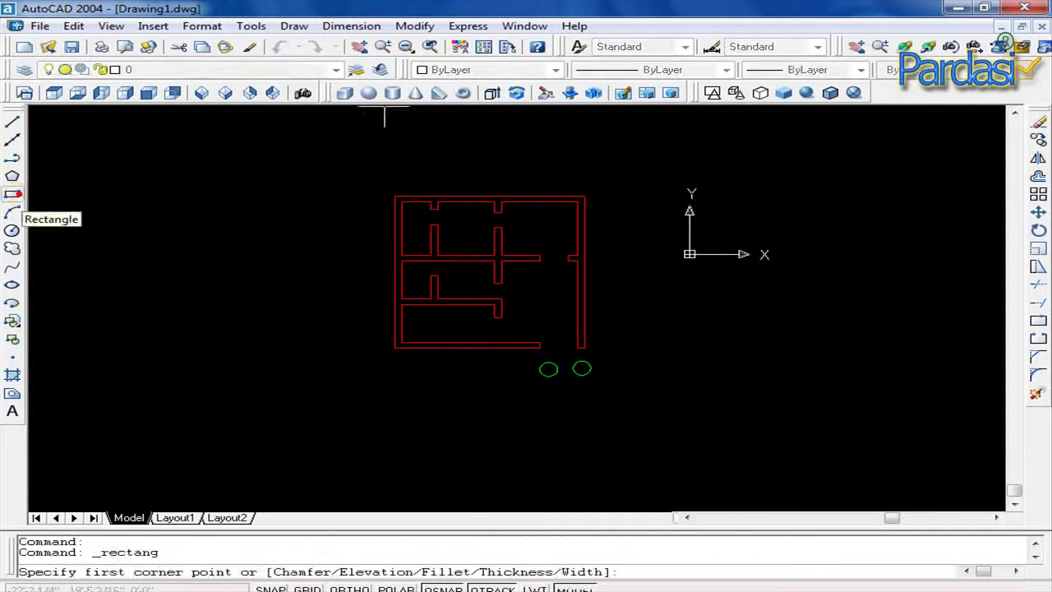
left_click(291, 139)
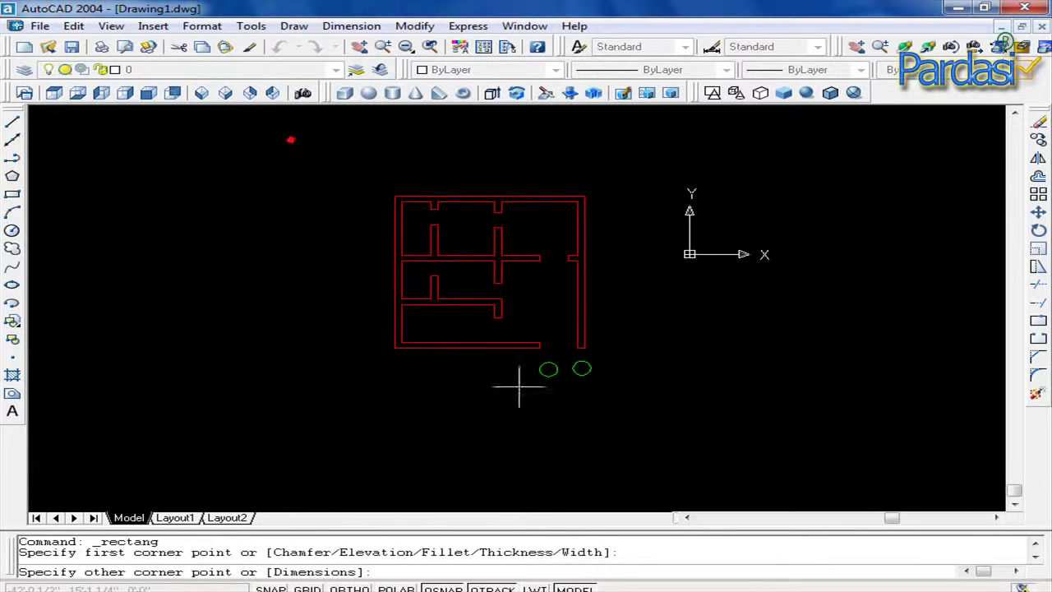
left_click(699, 428)
key("Return")
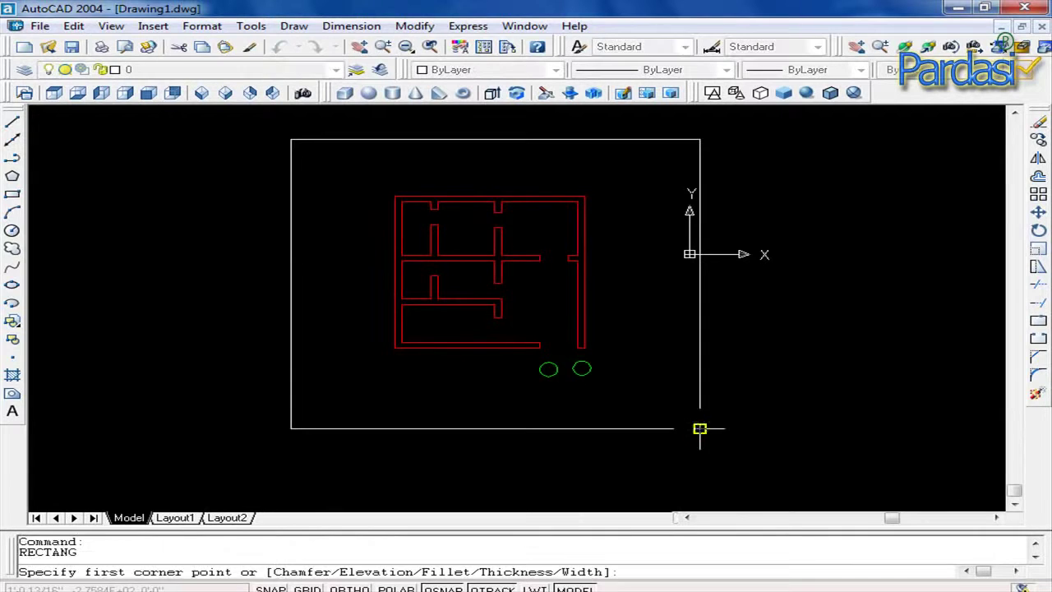
key("Return")
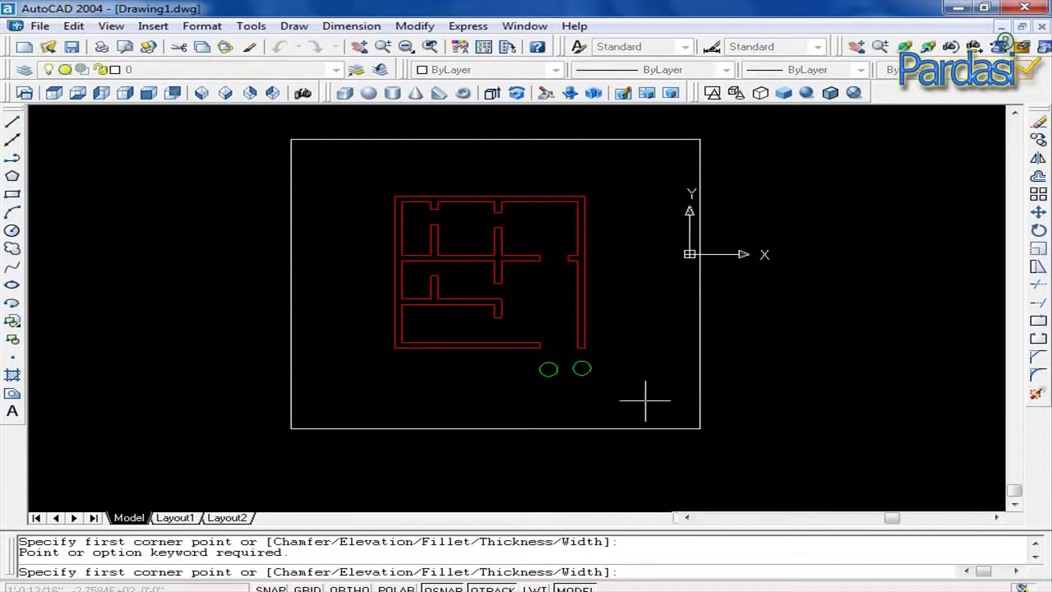
key("Escape")
With Ortho on, draw a vertical line through the boundary's bottom side
key("Return")
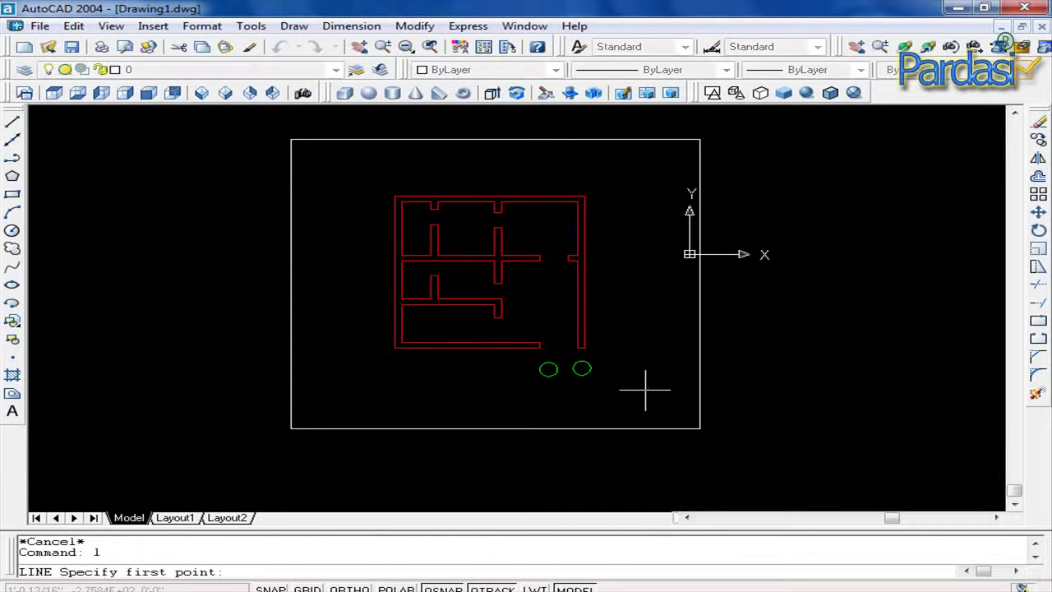
left_click(645, 394)
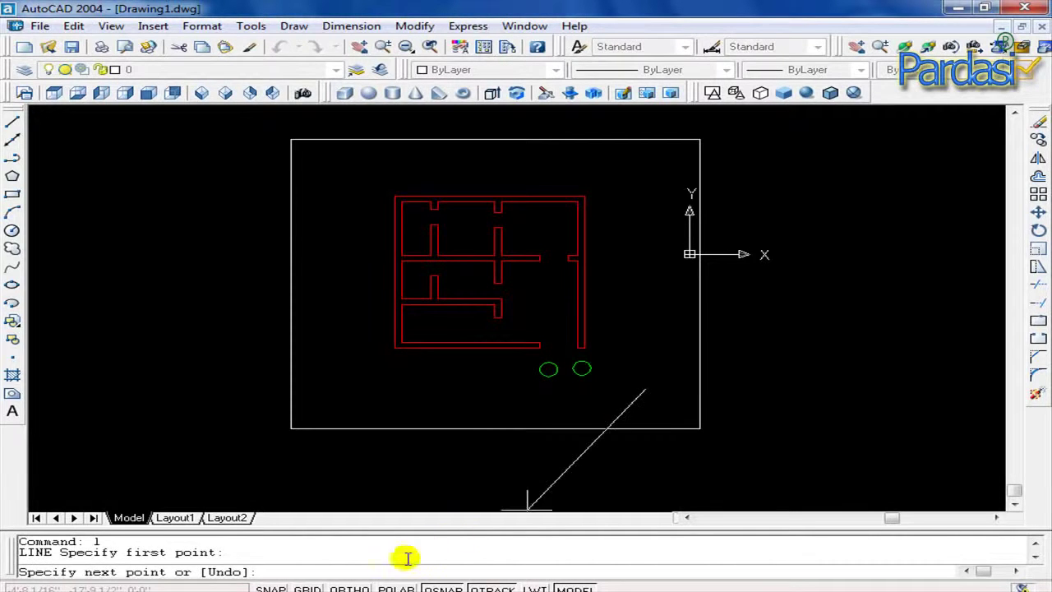
left_click(346, 586)
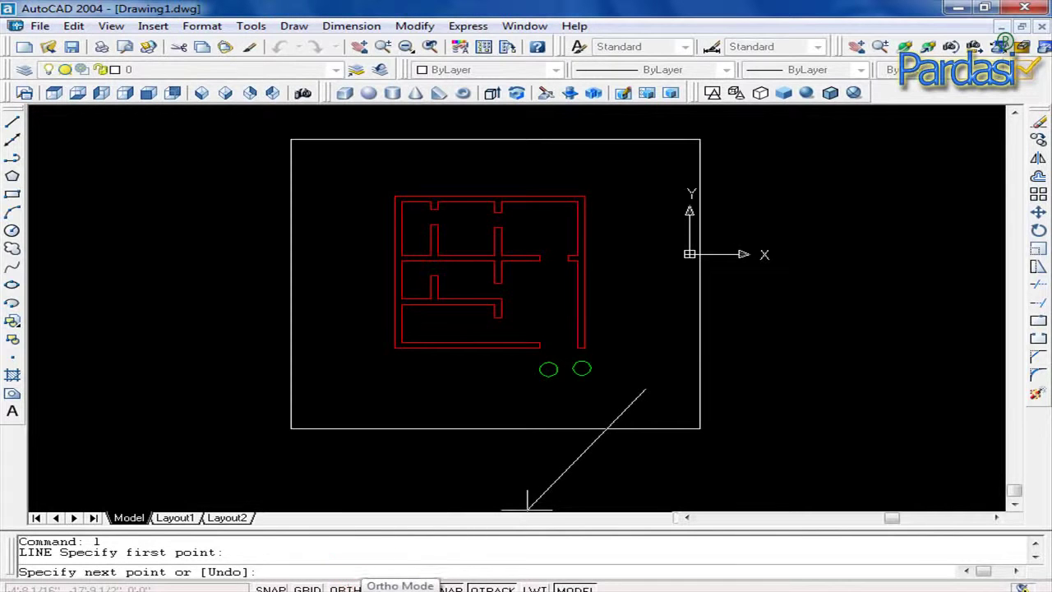
left_click(646, 474)
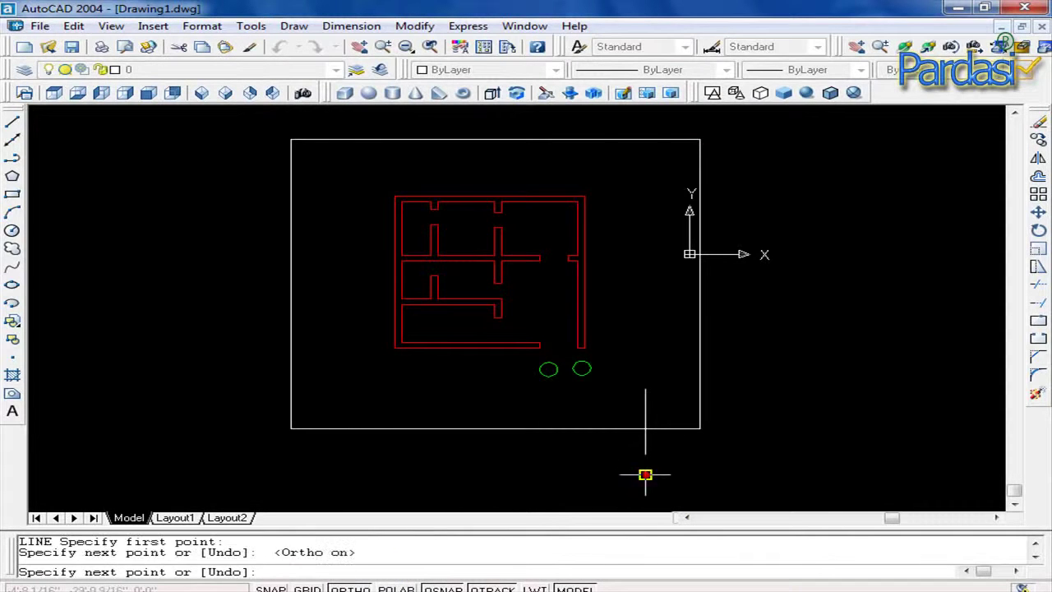
key("Return")
type("c")
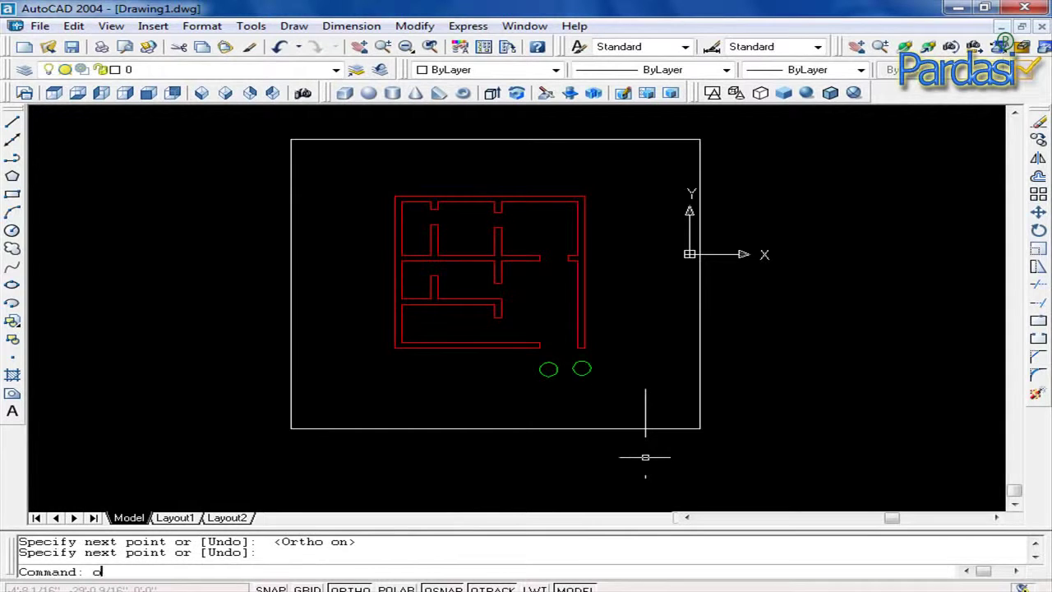
Offset the vertical line 8' to the left to mark the gate width
key("Return")
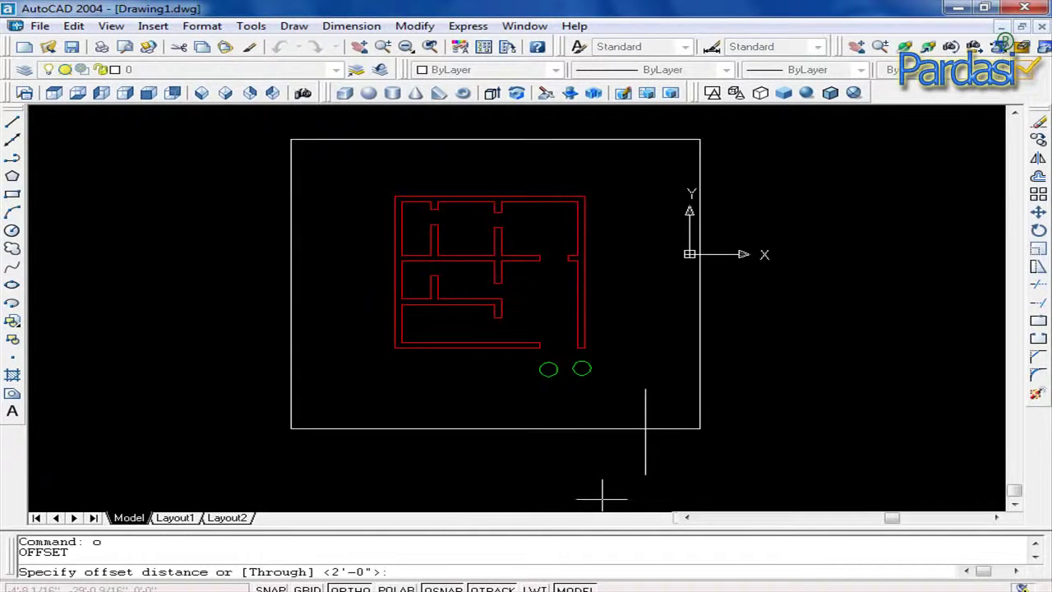
type("8'")
key("Return")
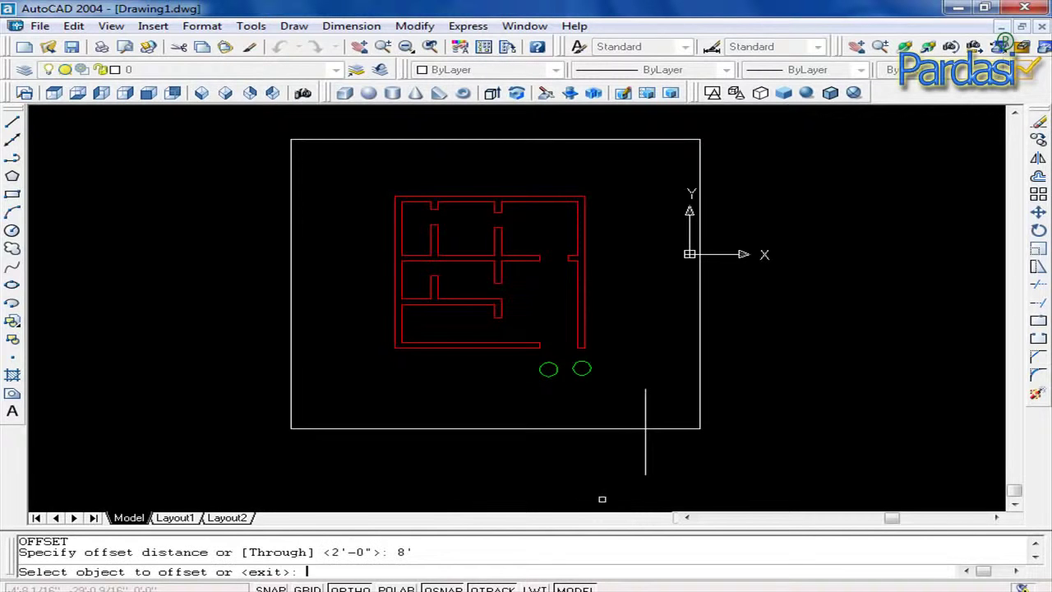
left_click(645, 446)
left_click(564, 455)
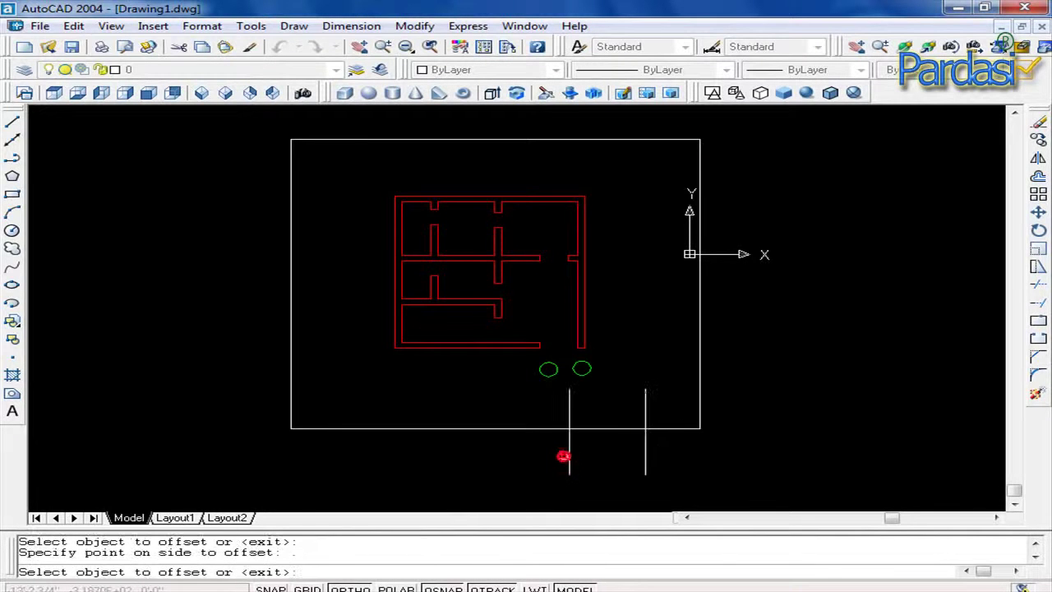
key("Escape")
type("tr")
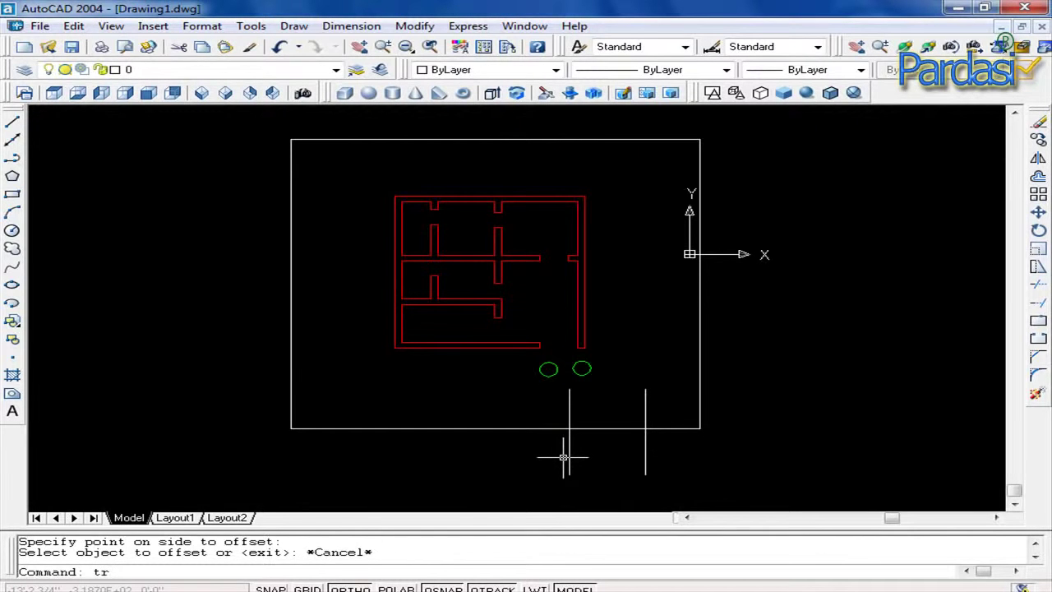
Trial-trim the gate opening, then undo the trims
key("Return")
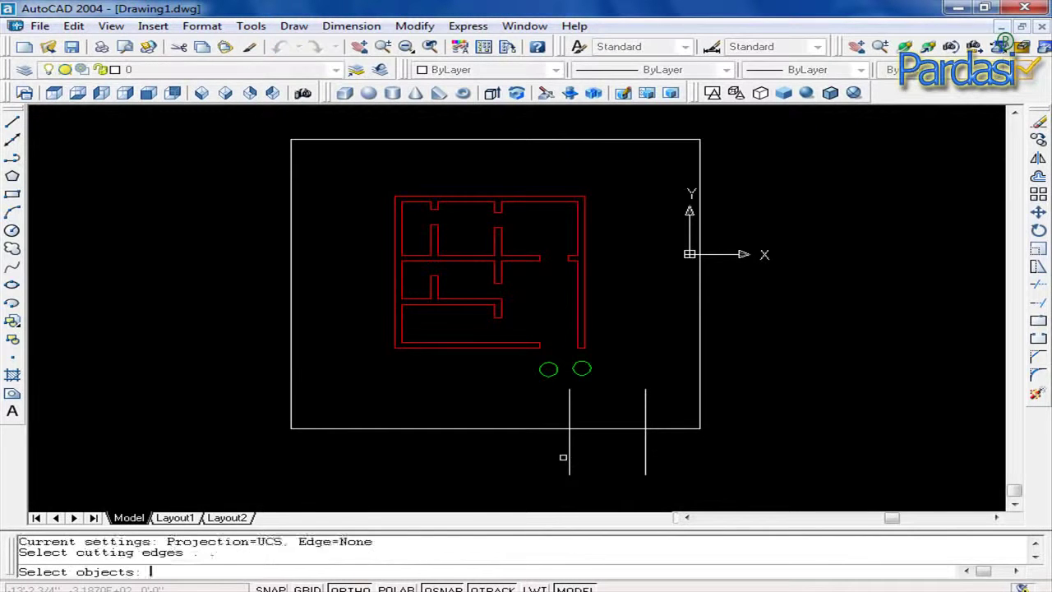
key("Return")
left_click(568, 400)
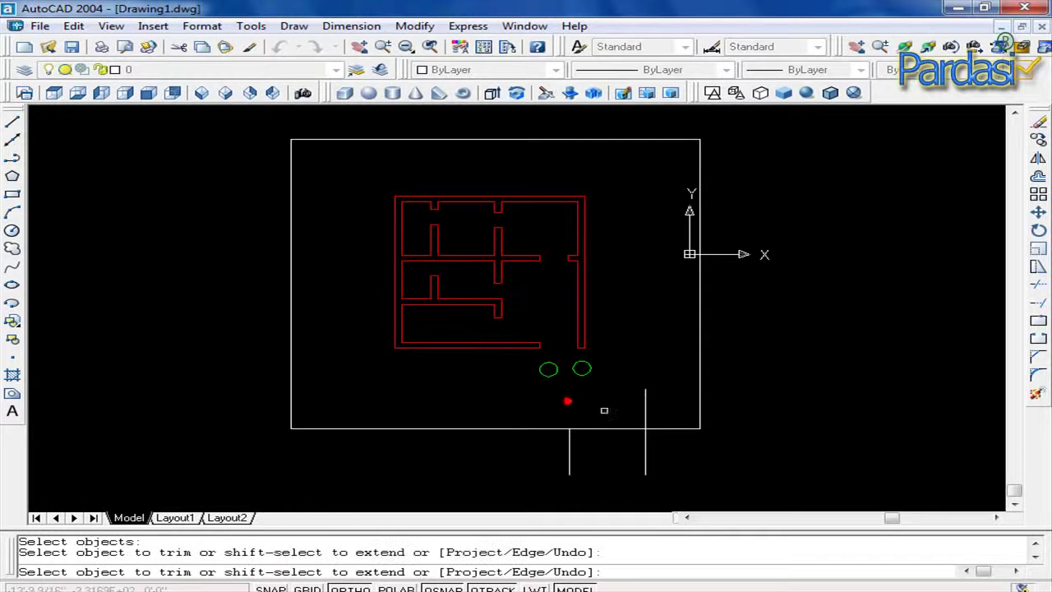
left_click(645, 403)
left_click(599, 428)
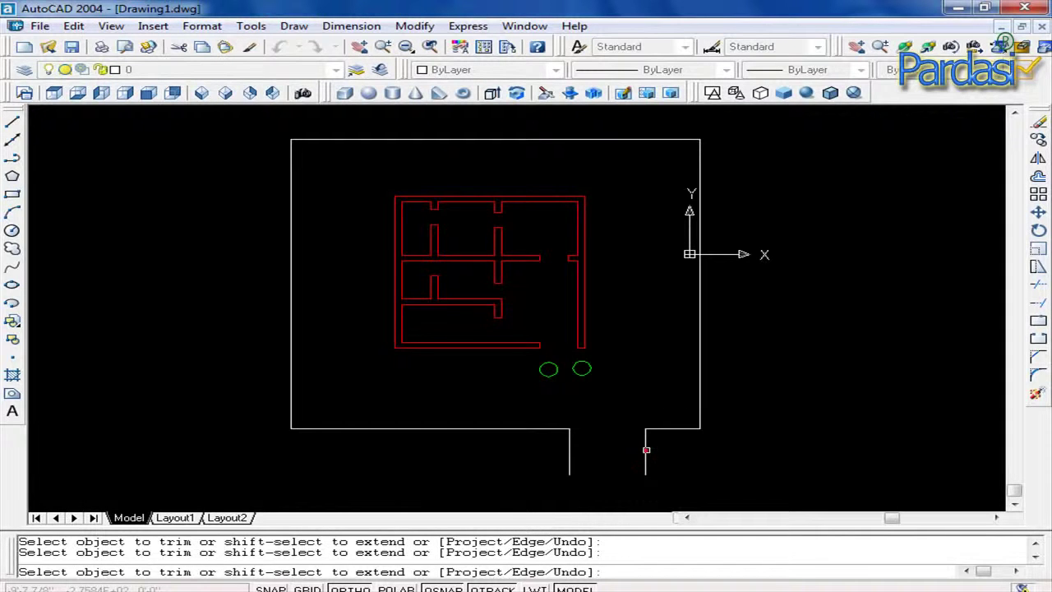
key("ctrl+z")
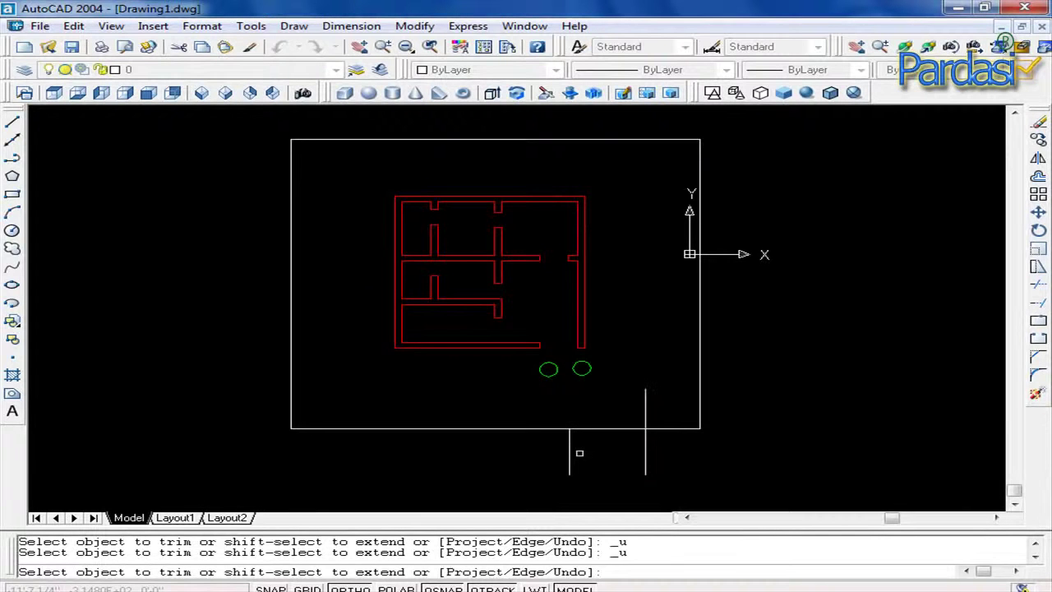
key("ctrl+z")
key("Escape")
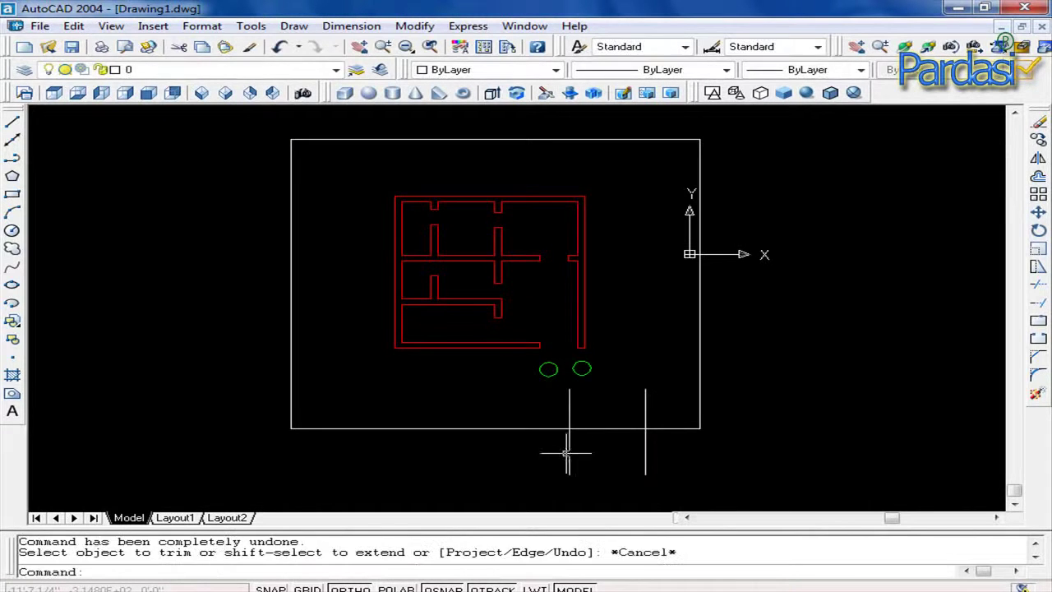
left_click(516, 428)
key("Escape")
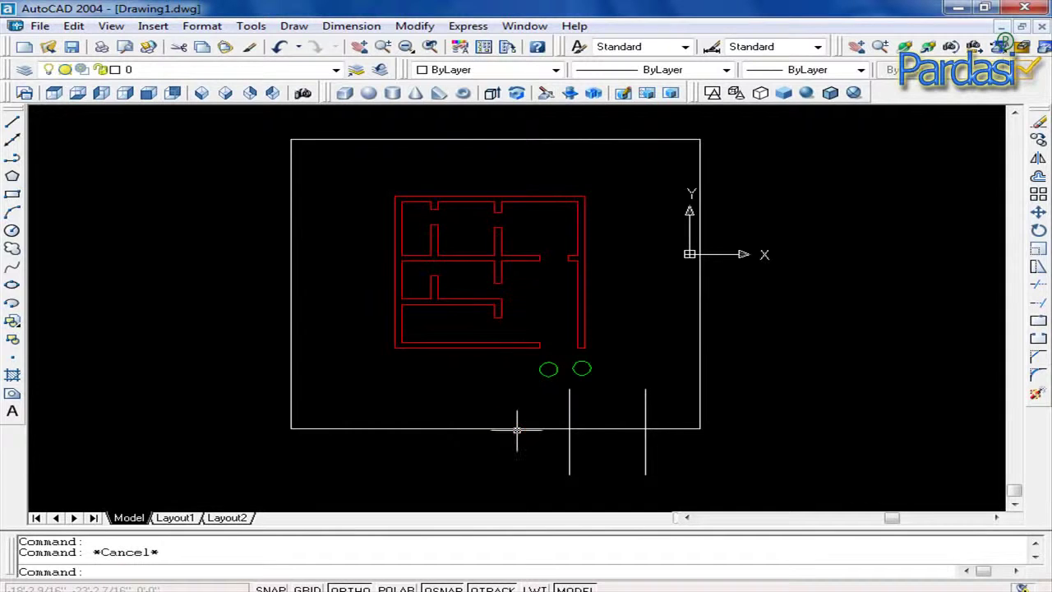
type("o")
Offset the boundary rectangle 9 inward to form the inner wall line
key("Return")
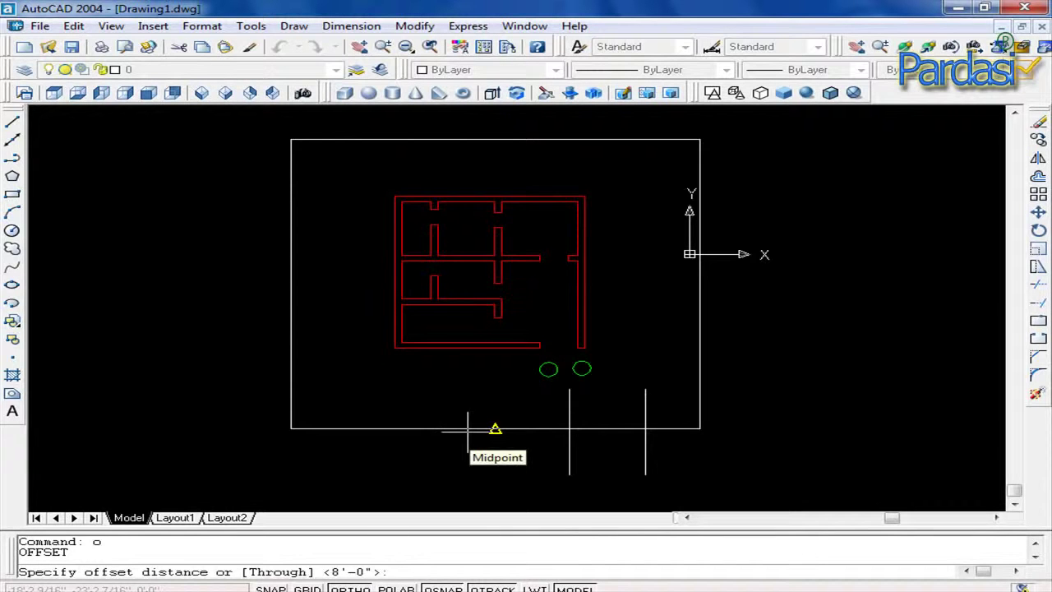
type("9")
key("Return")
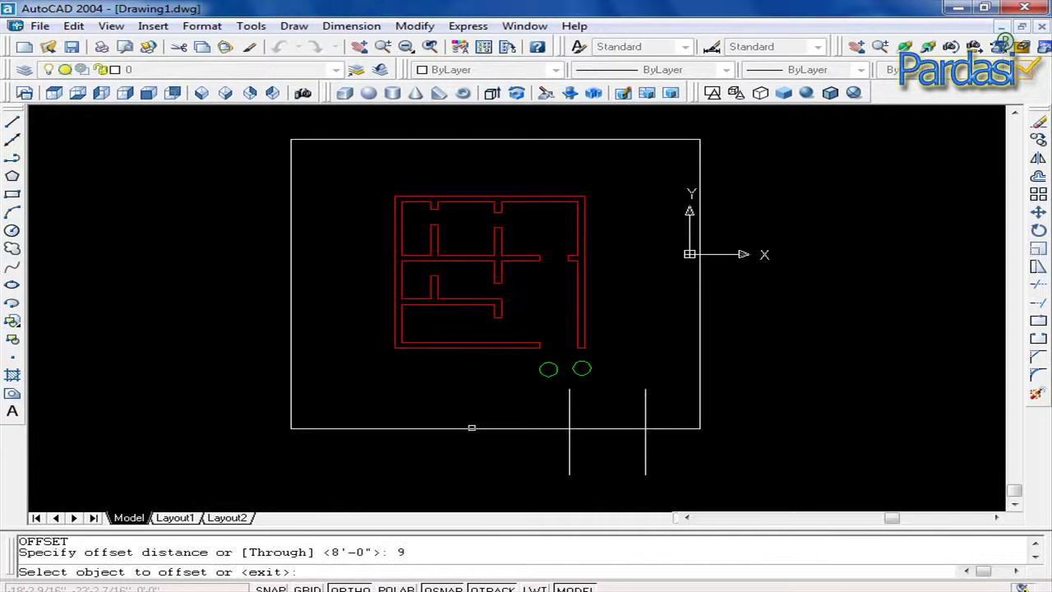
left_click(472, 429)
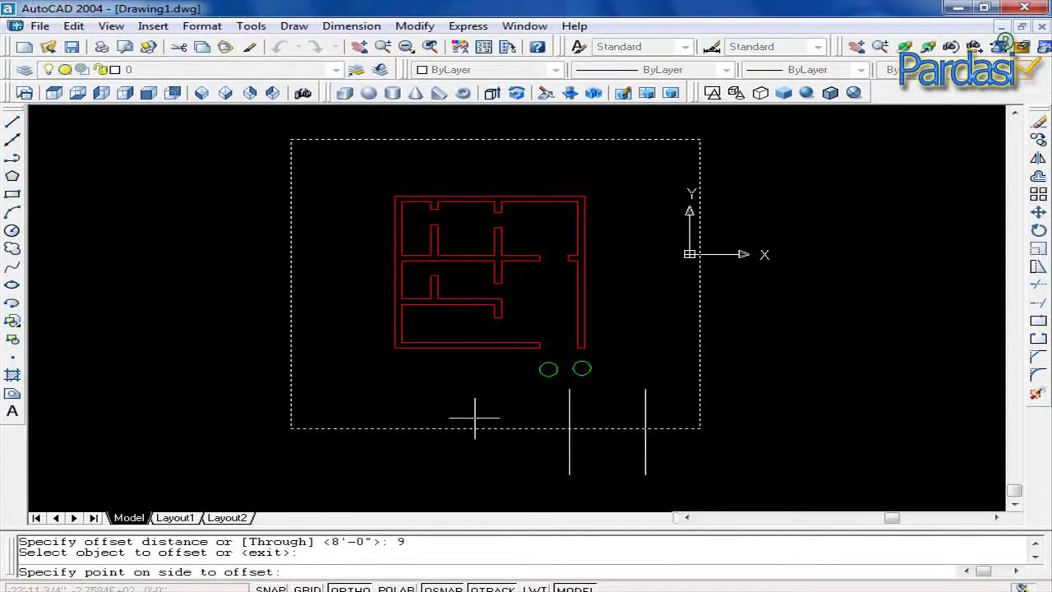
left_click(474, 418)
key("Escape")
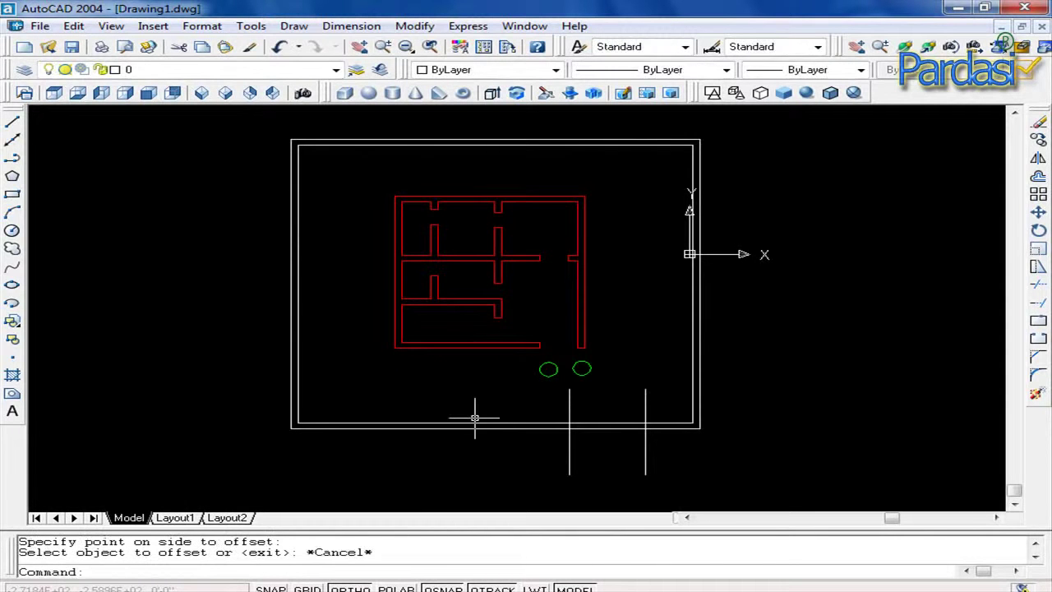
type("tr")
Trim both walls and the gate lines to open the 8' gateway
key("Return")
key("Return")
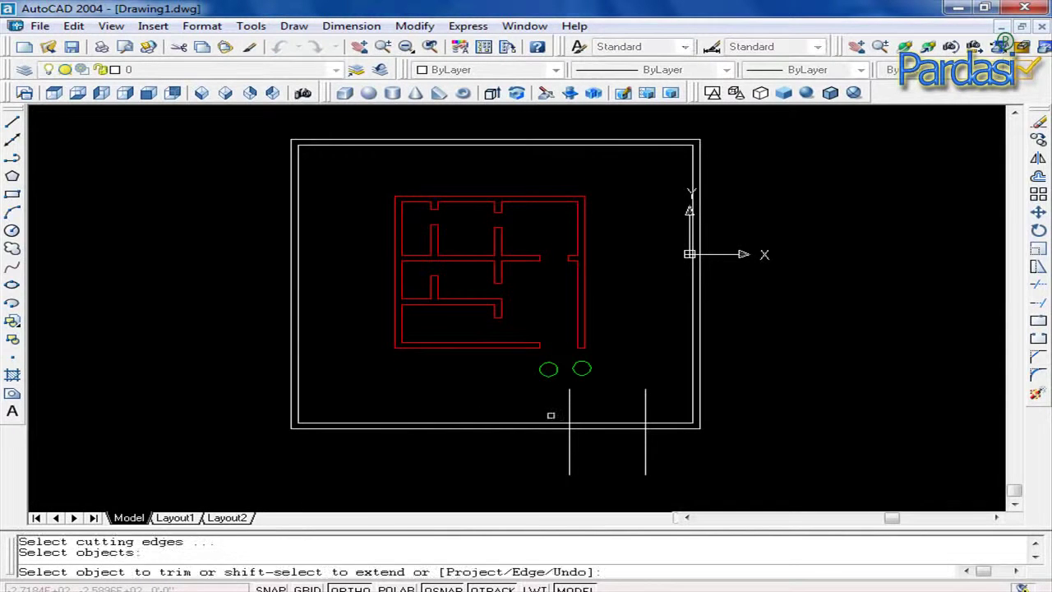
left_click(567, 400)
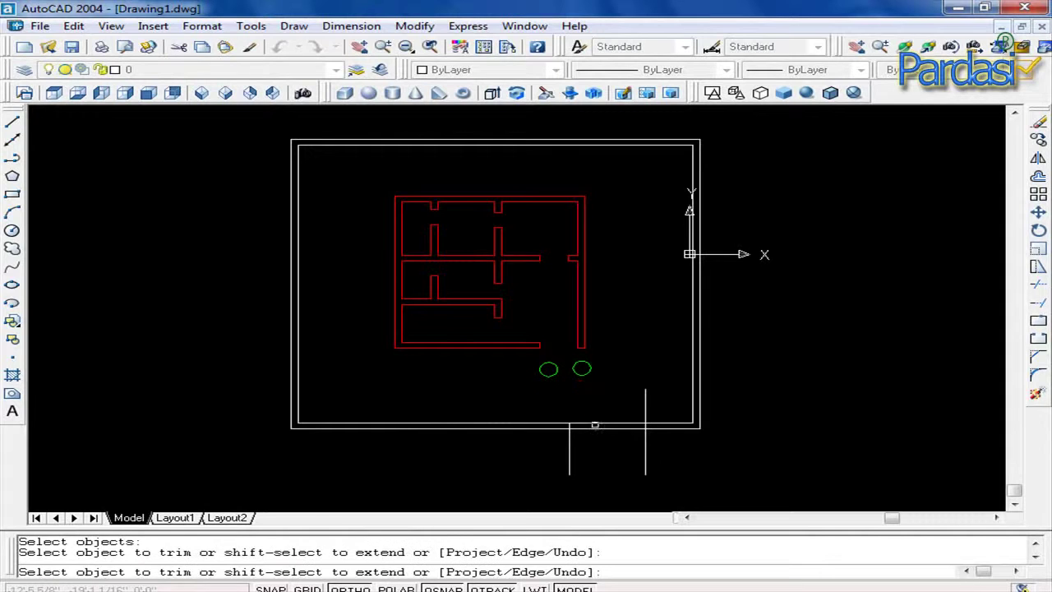
left_click(594, 426)
left_click(601, 428)
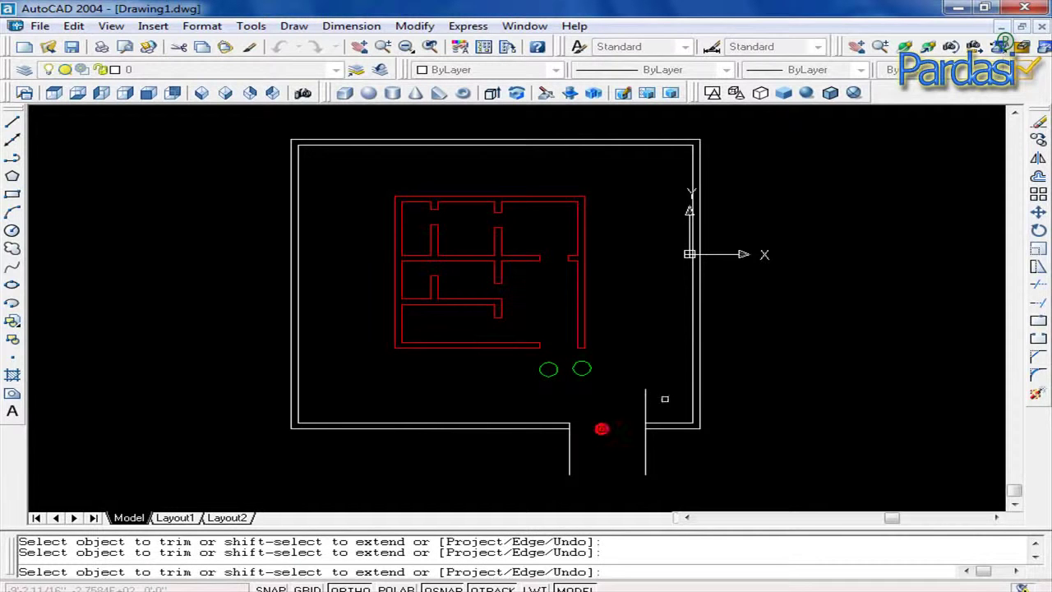
left_click(645, 398)
left_click(646, 441)
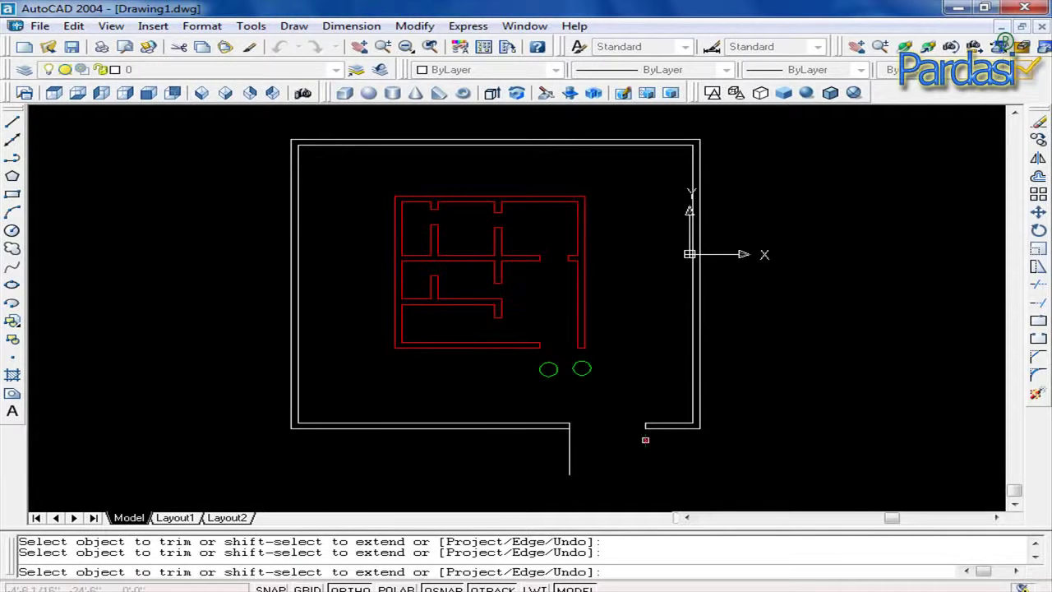
left_click(569, 448)
key("Escape")
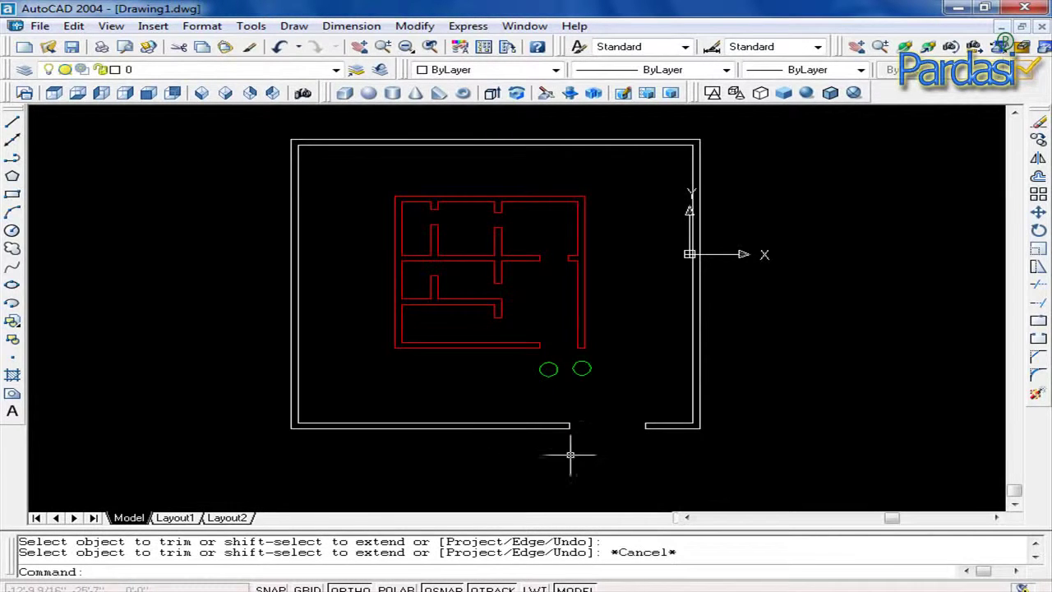
left_click(12, 393)
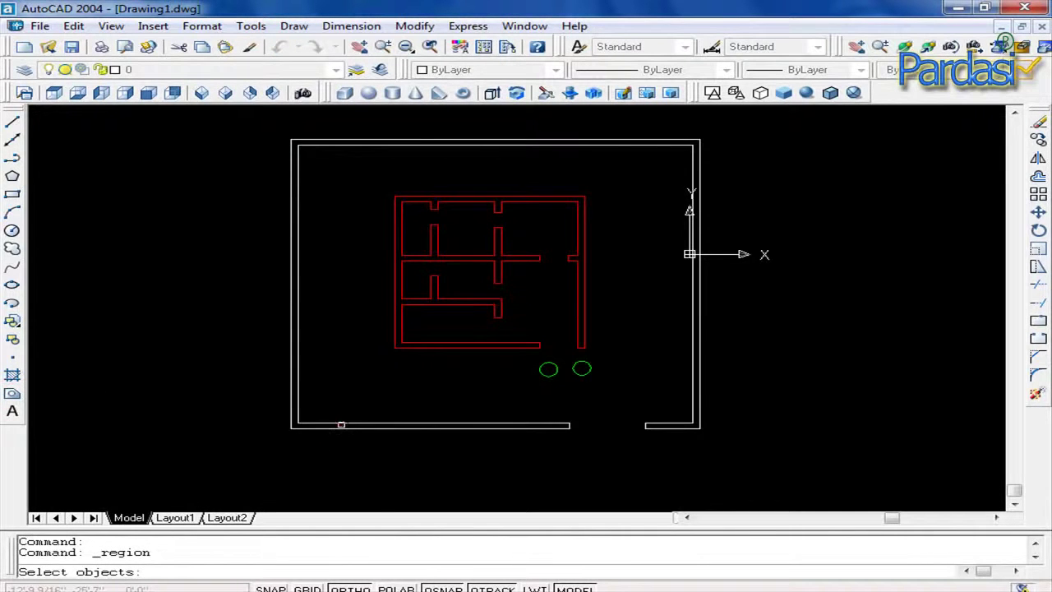
left_click(341, 425)
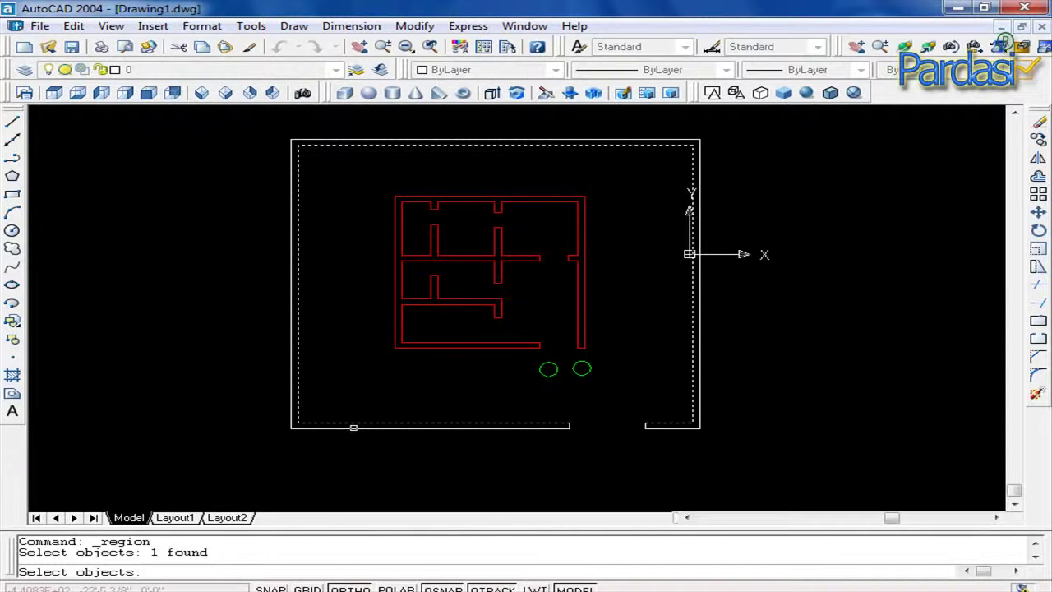
scroll(559, 412, "up", 5)
scroll(544, 422, "up", 5)
key("Escape")
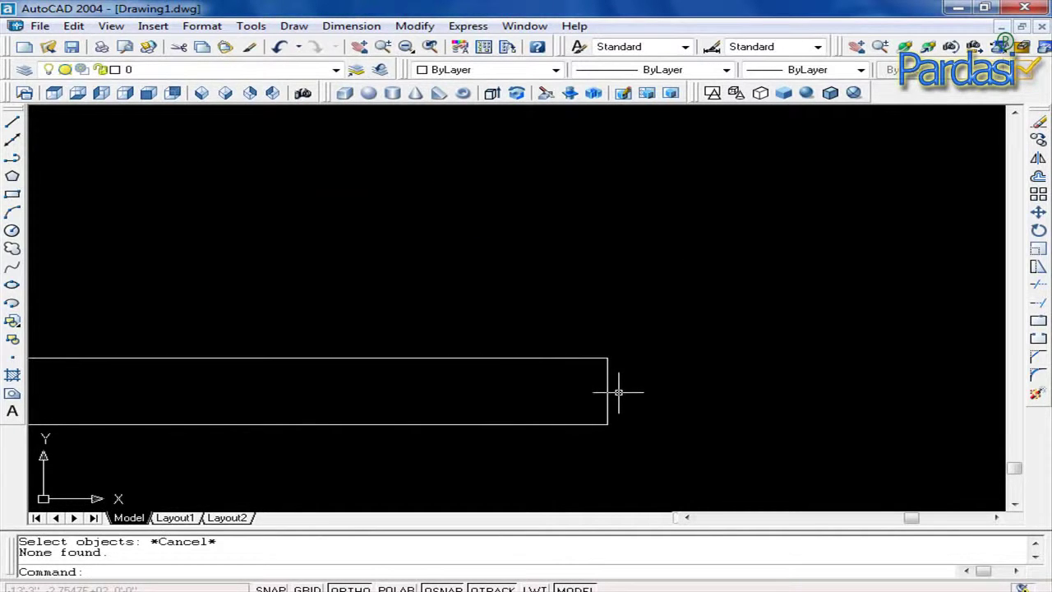
scroll(618, 392, "down", 4)
scroll(132, 392, "down", 2)
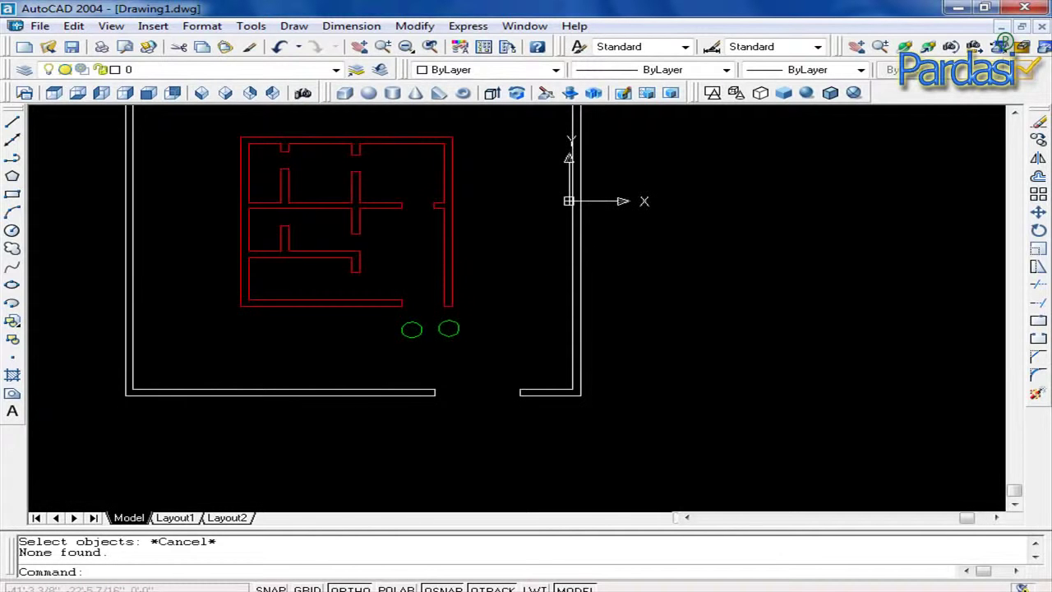
key("Escape")
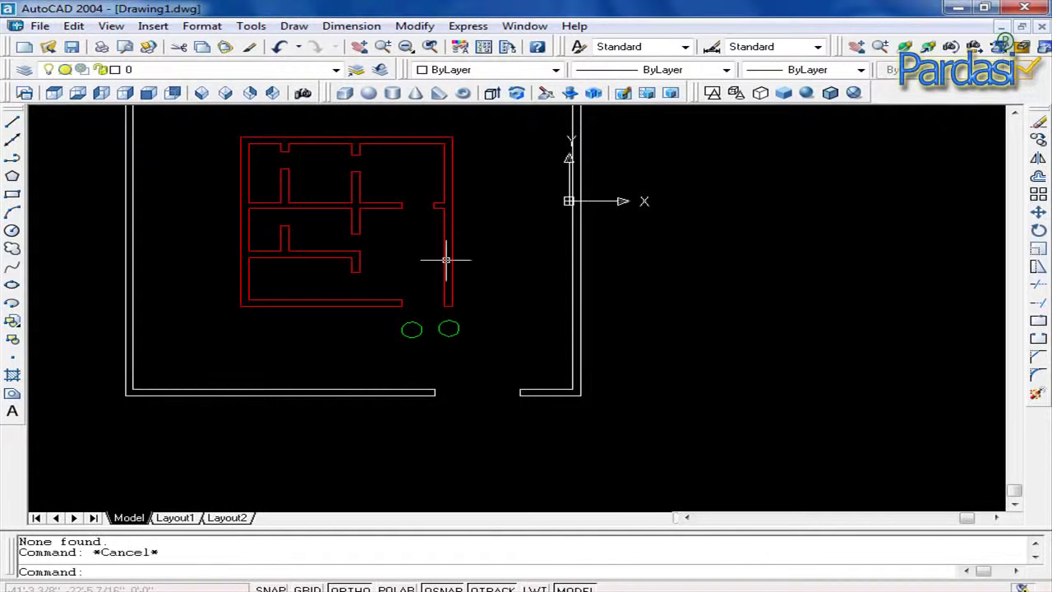
left_click(359, 46)
left_click_drag(373, 198, 447, 282)
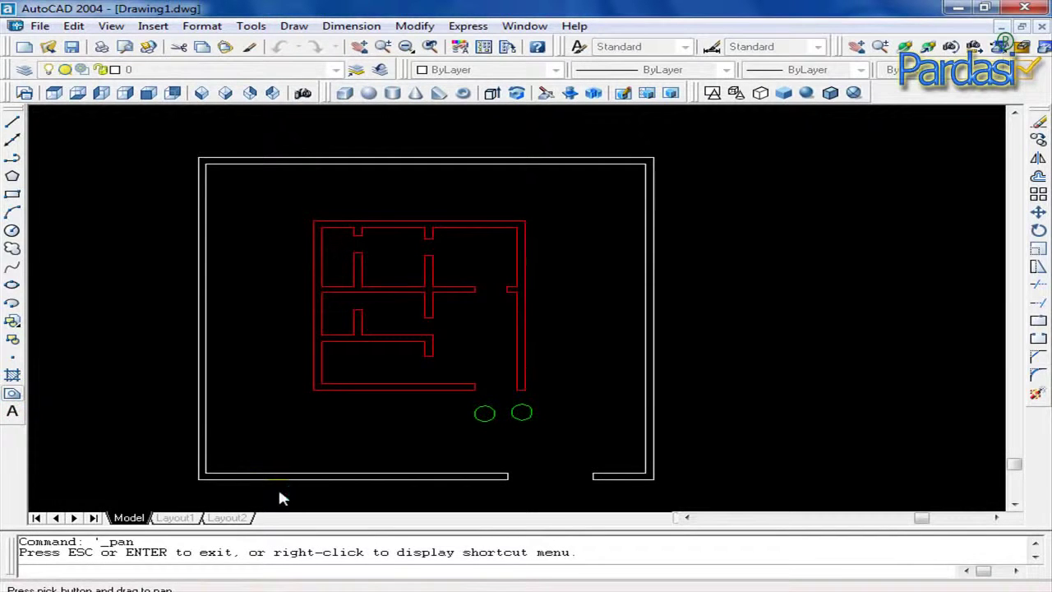
key("Escape")
key("F1")
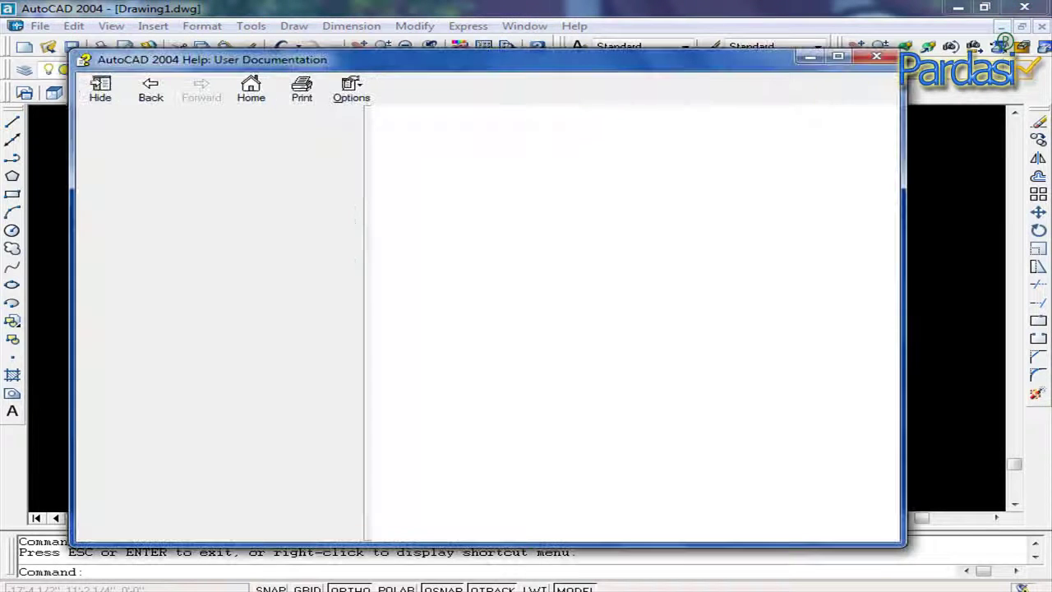
left_click(875, 58)
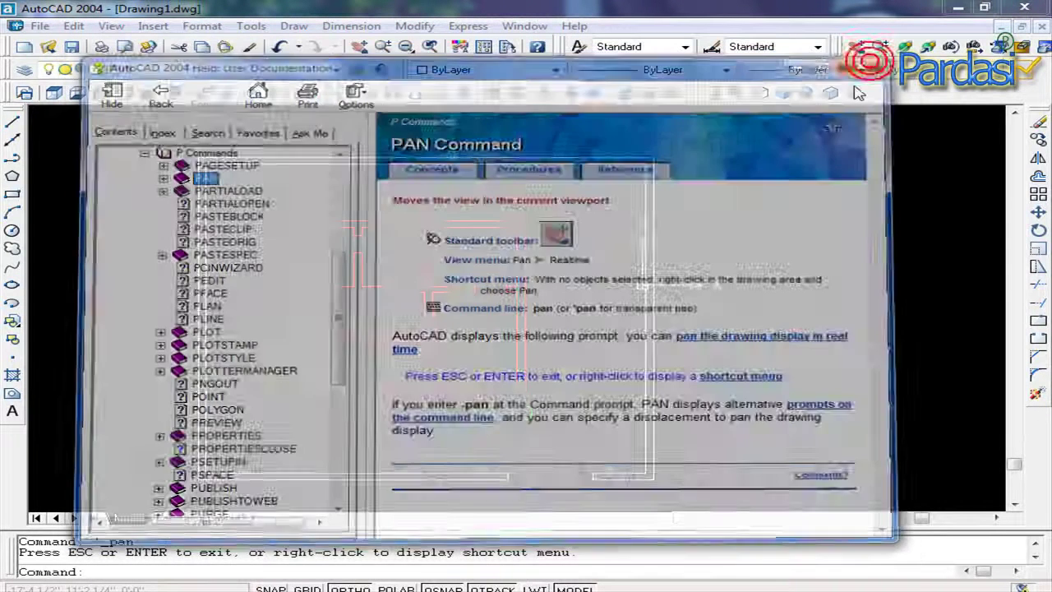
left_click(12, 394)
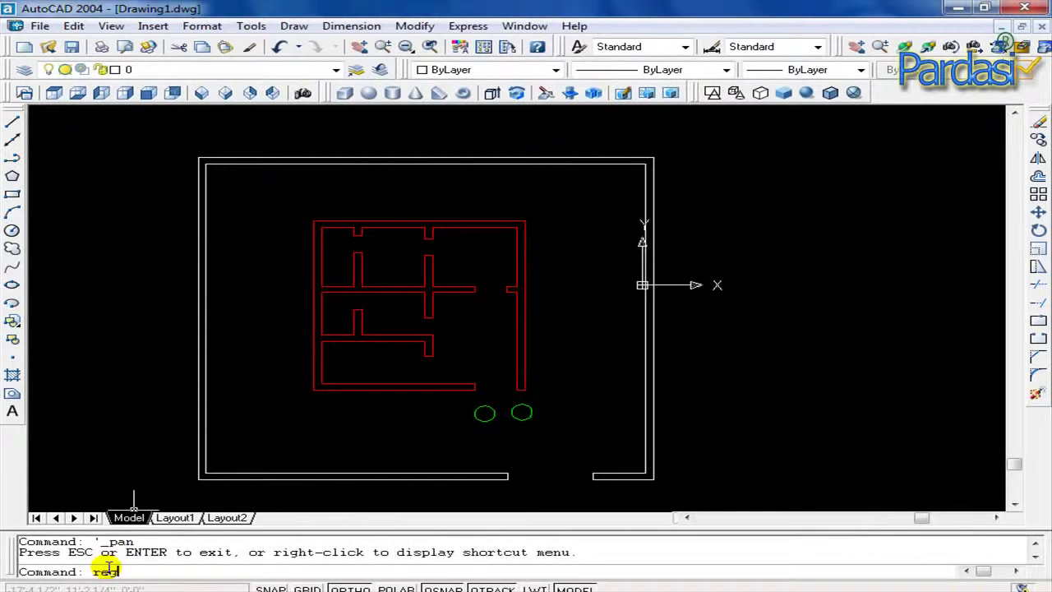
Create a region from the outer boundary wall pieces and verify it
key("Return")
left_click(335, 475)
left_click(337, 477)
scroll(528, 481, "up", 3)
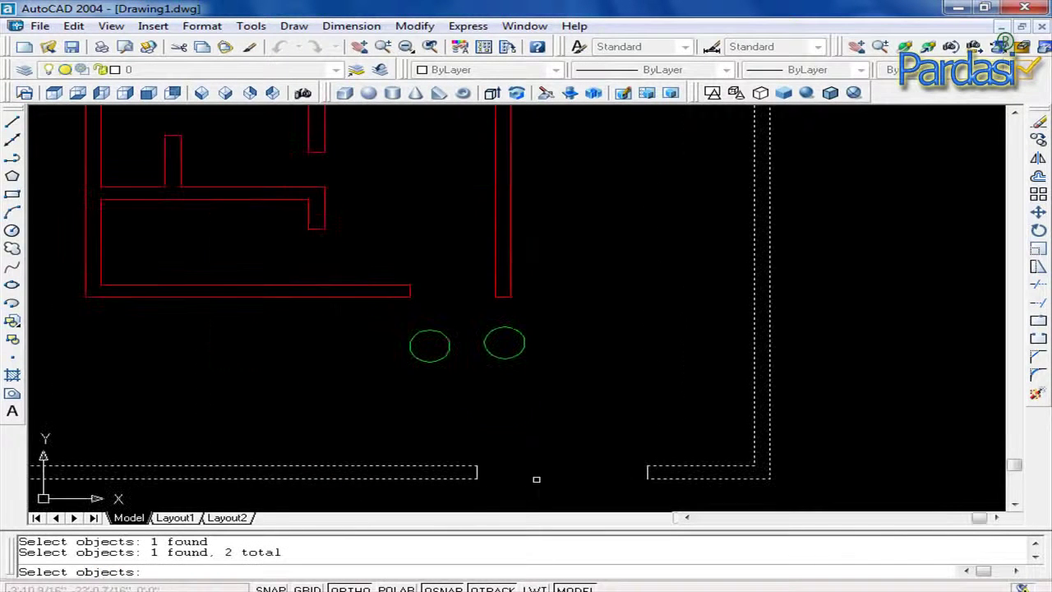
left_click(477, 471)
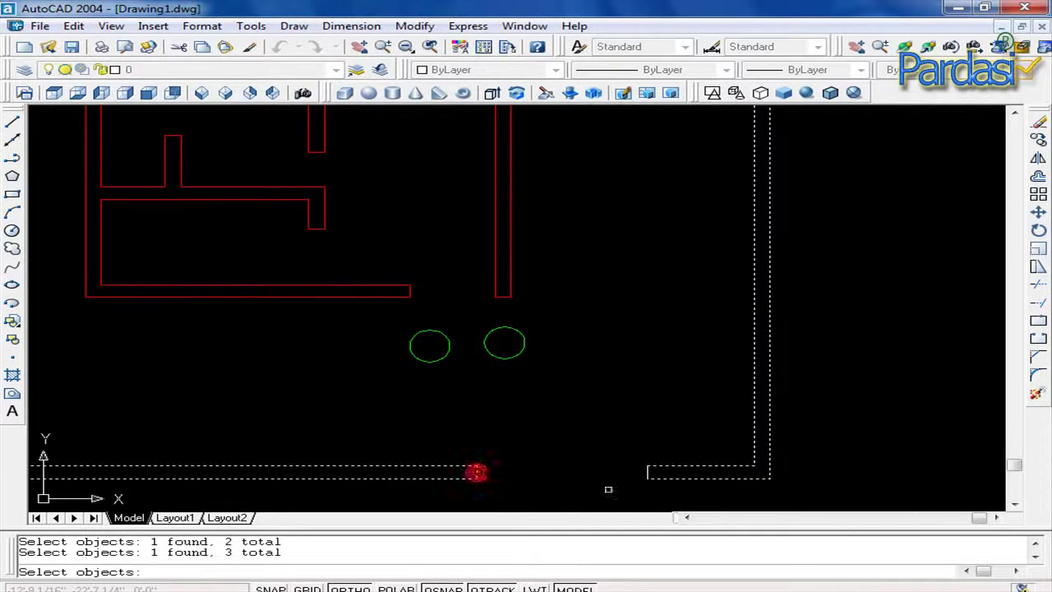
right_click(649, 469)
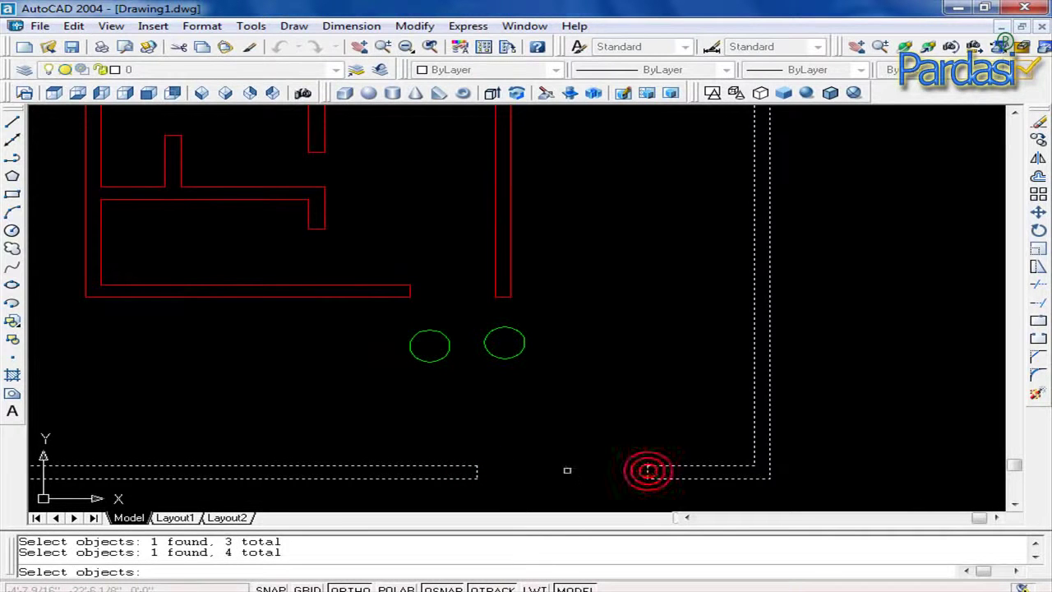
left_click(666, 470)
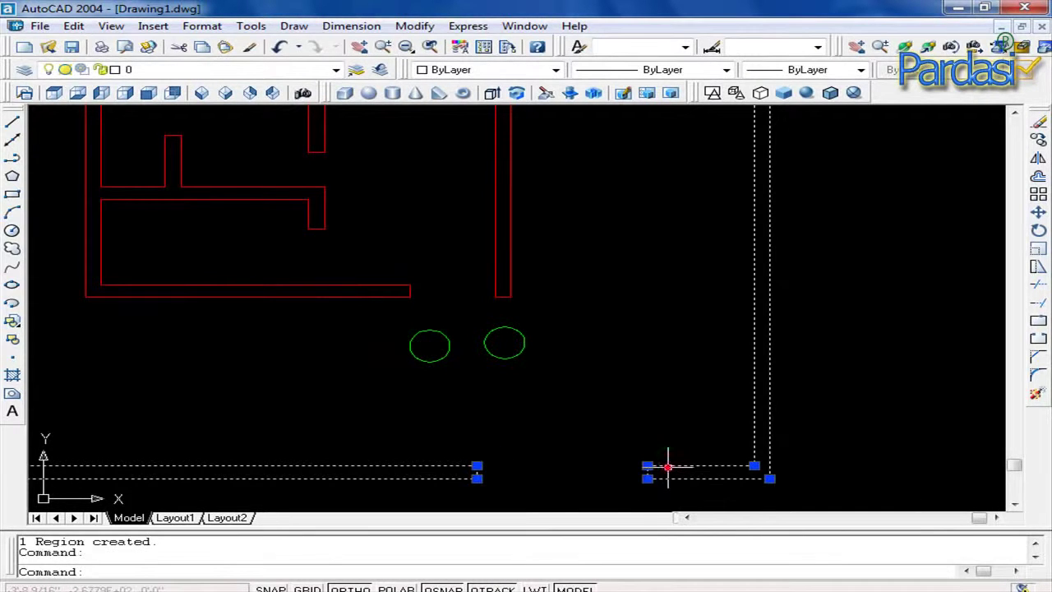
key("Escape")
Enter the EXT command to begin extruding the wall region
scroll(892, 452, "down", 5)
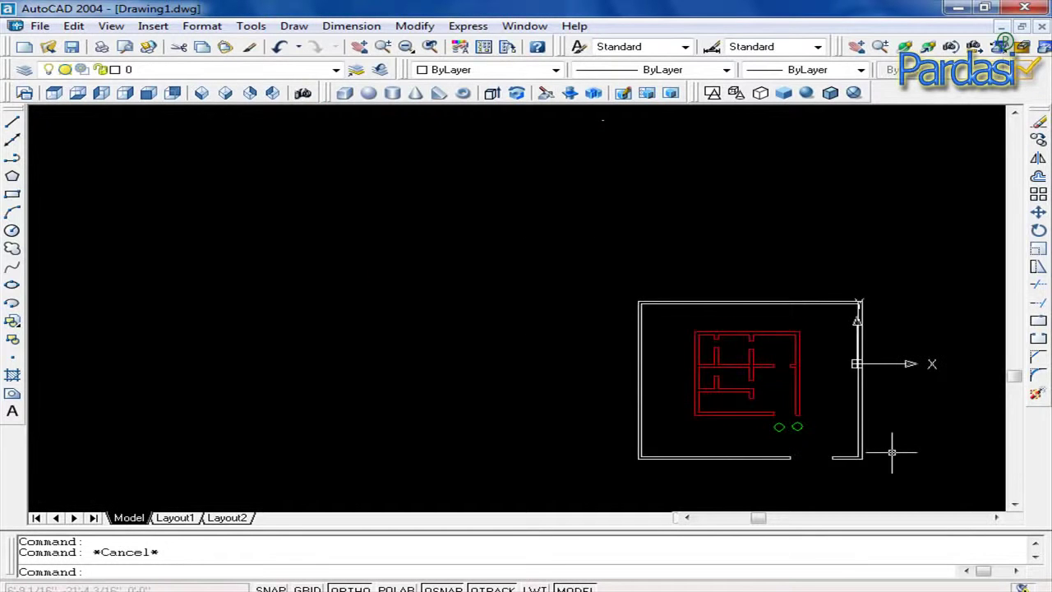
scroll(889, 448, "up", 2)
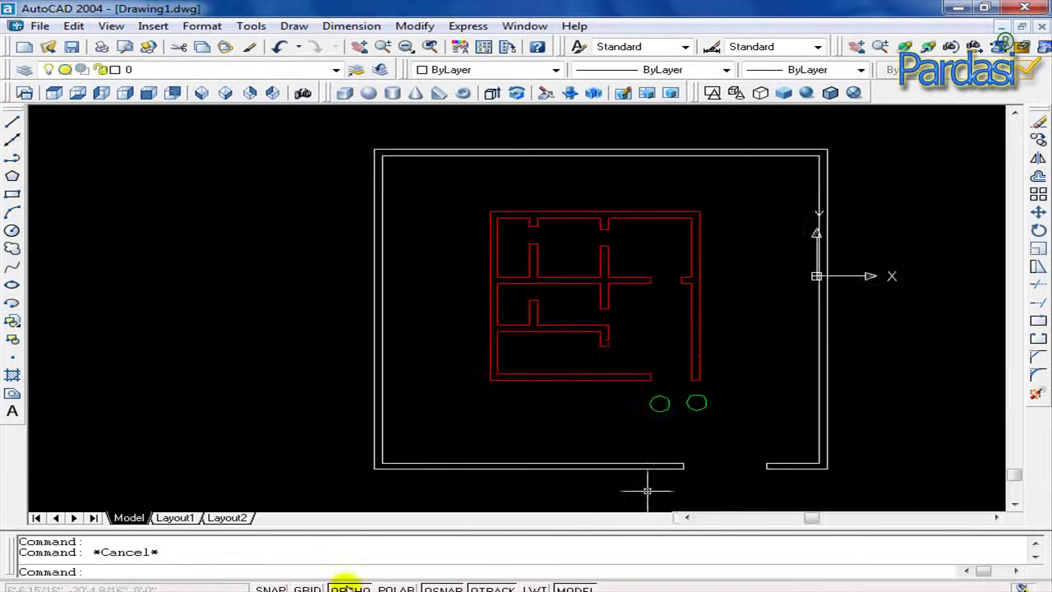
left_click(203, 570)
type("ext")
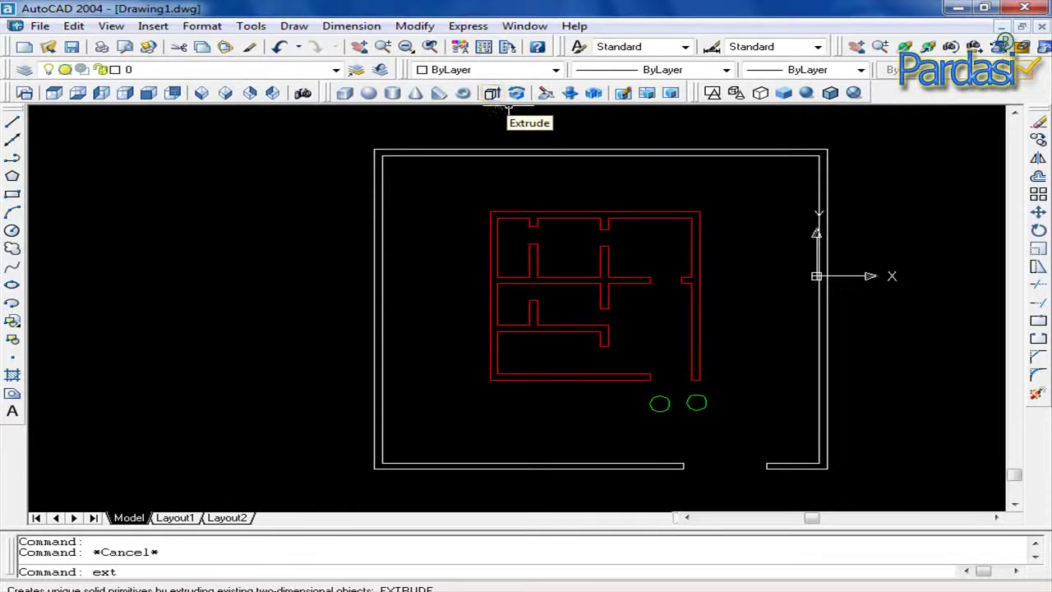
Extrude the boundary wall region 6' high with no taper, then view SW Isometric
key("Return")
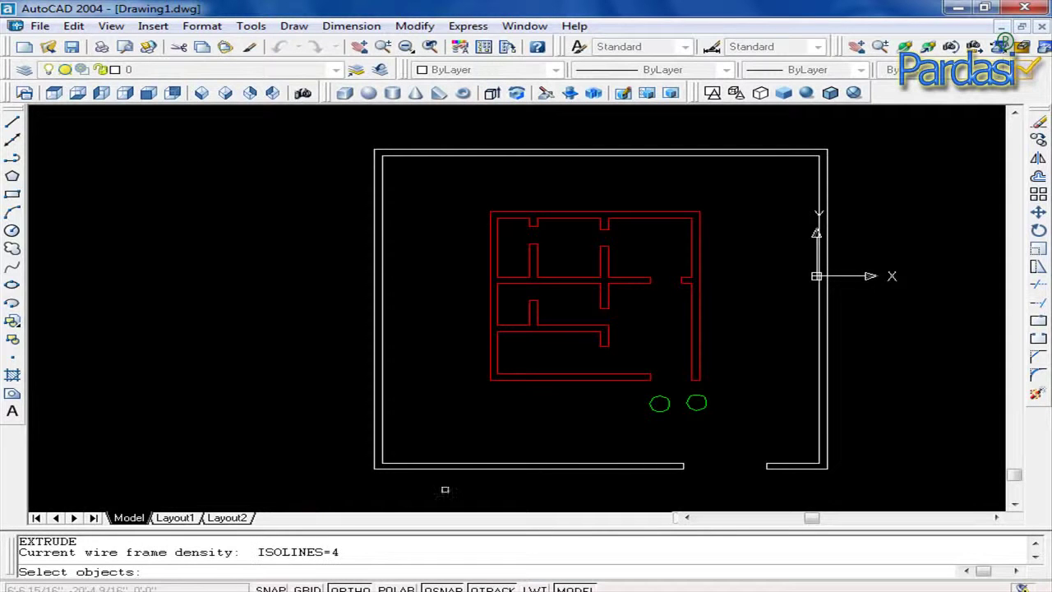
left_click(455, 464)
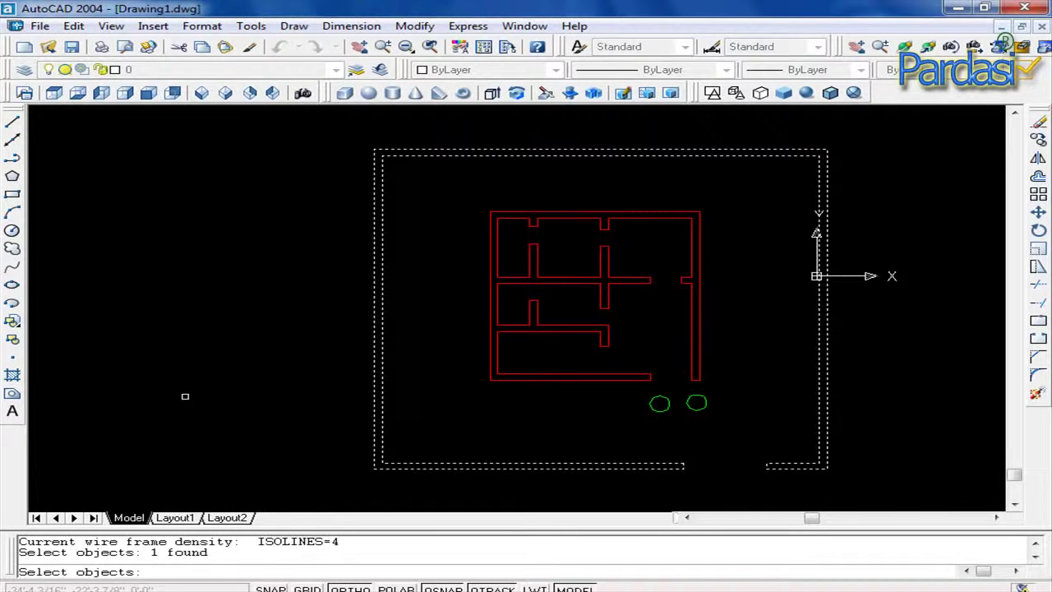
key("Return")
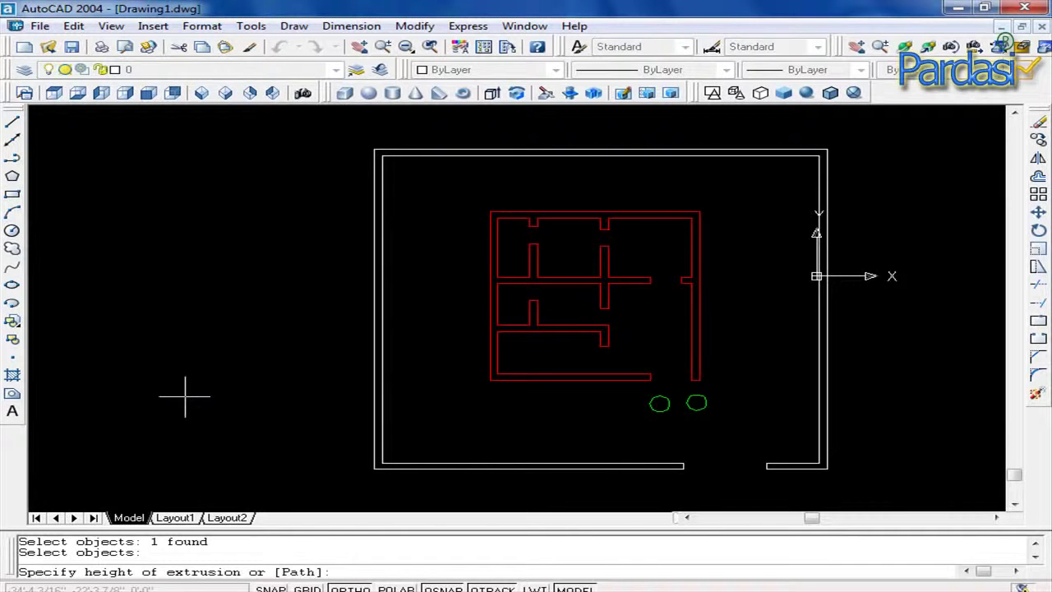
type("6")
type("'")
key("Return")
key("Return")
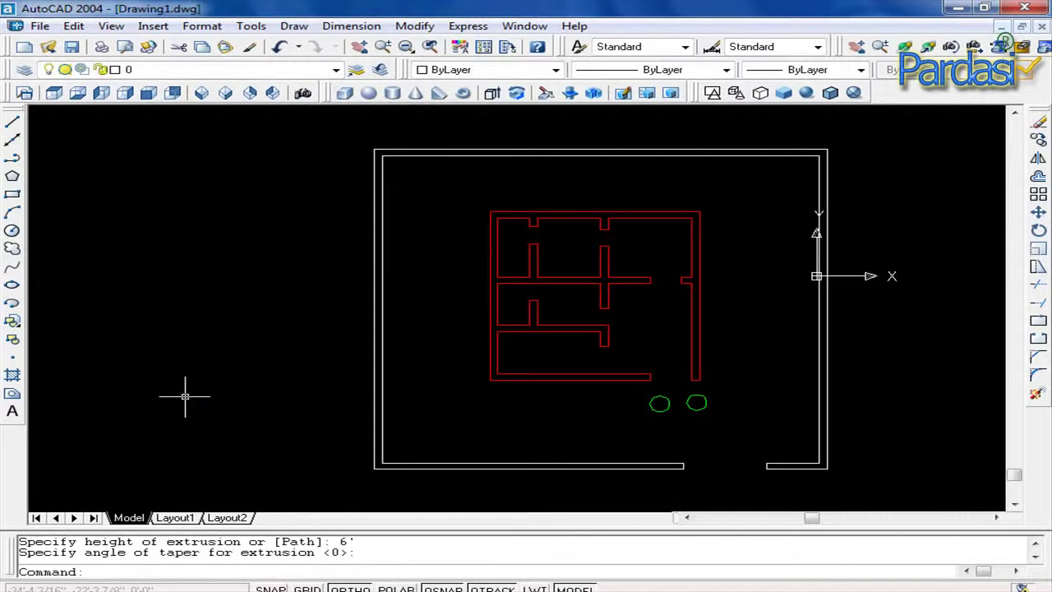
left_click(199, 92)
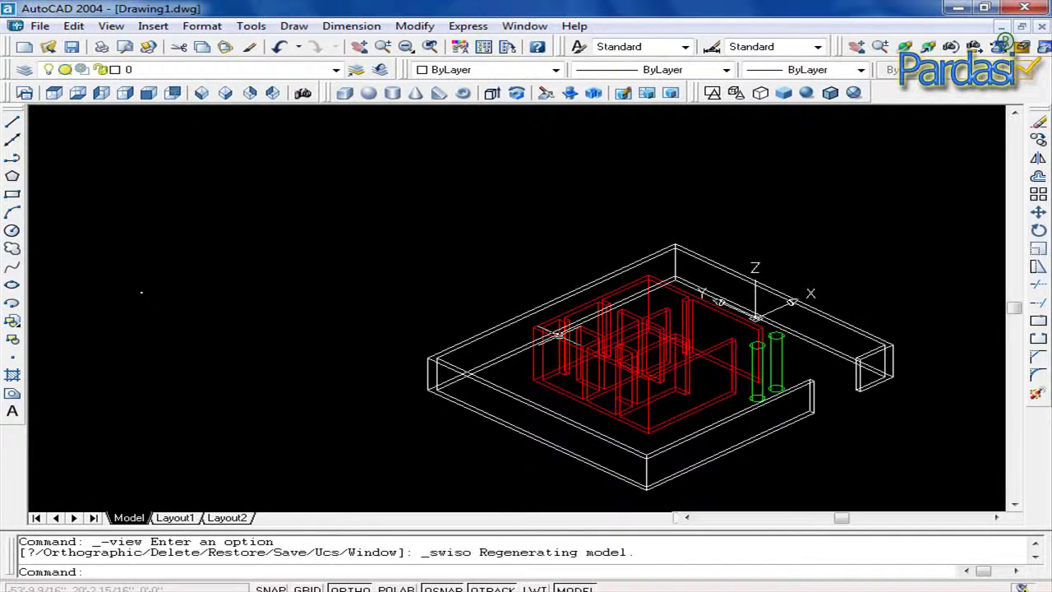
Apply flat shading and zoom in on the shaded model
left_click(786, 91)
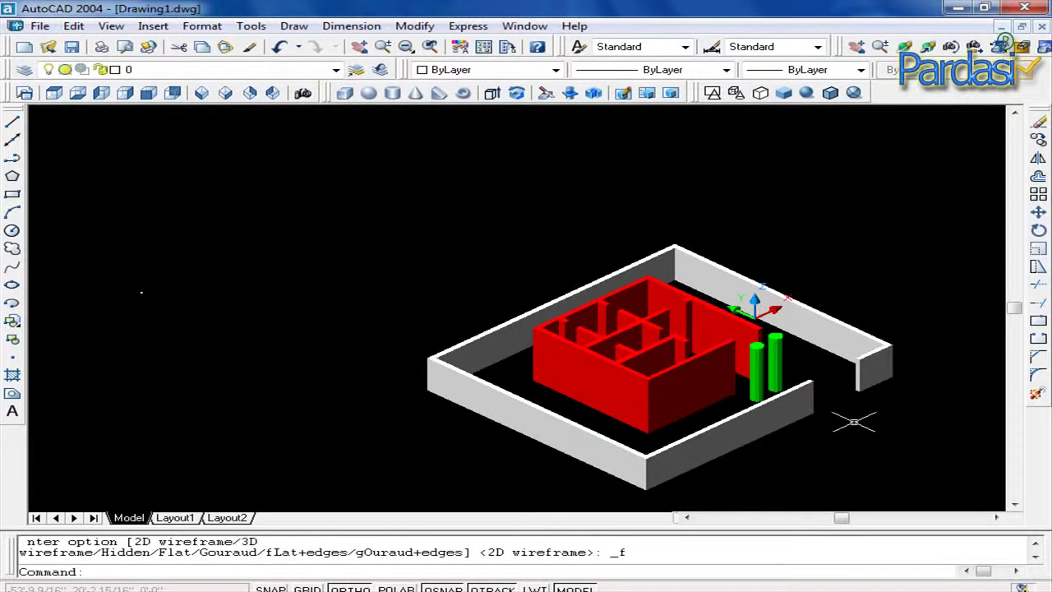
scroll(833, 425, "up", 2)
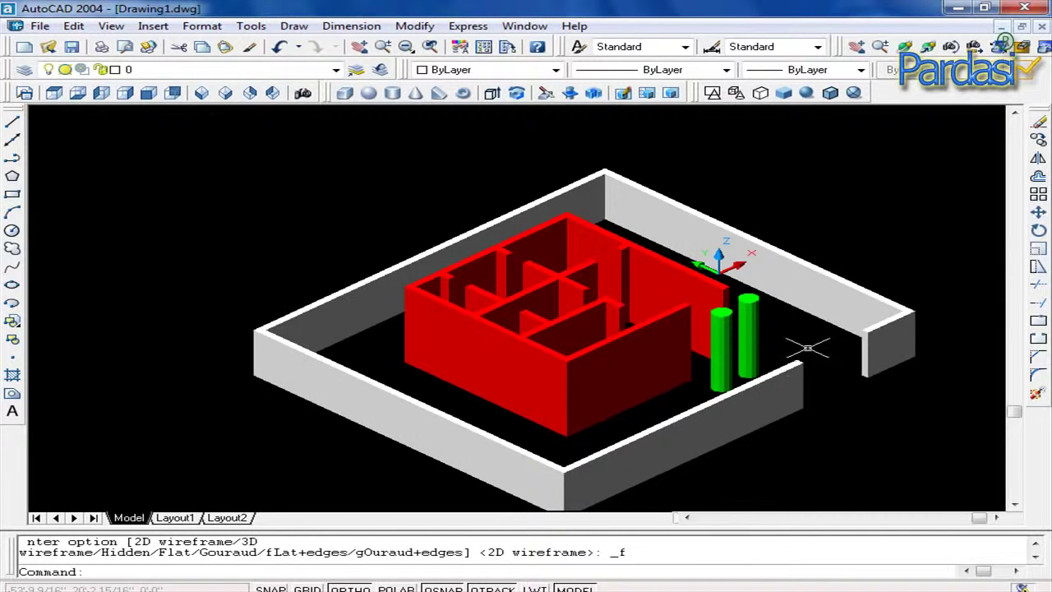